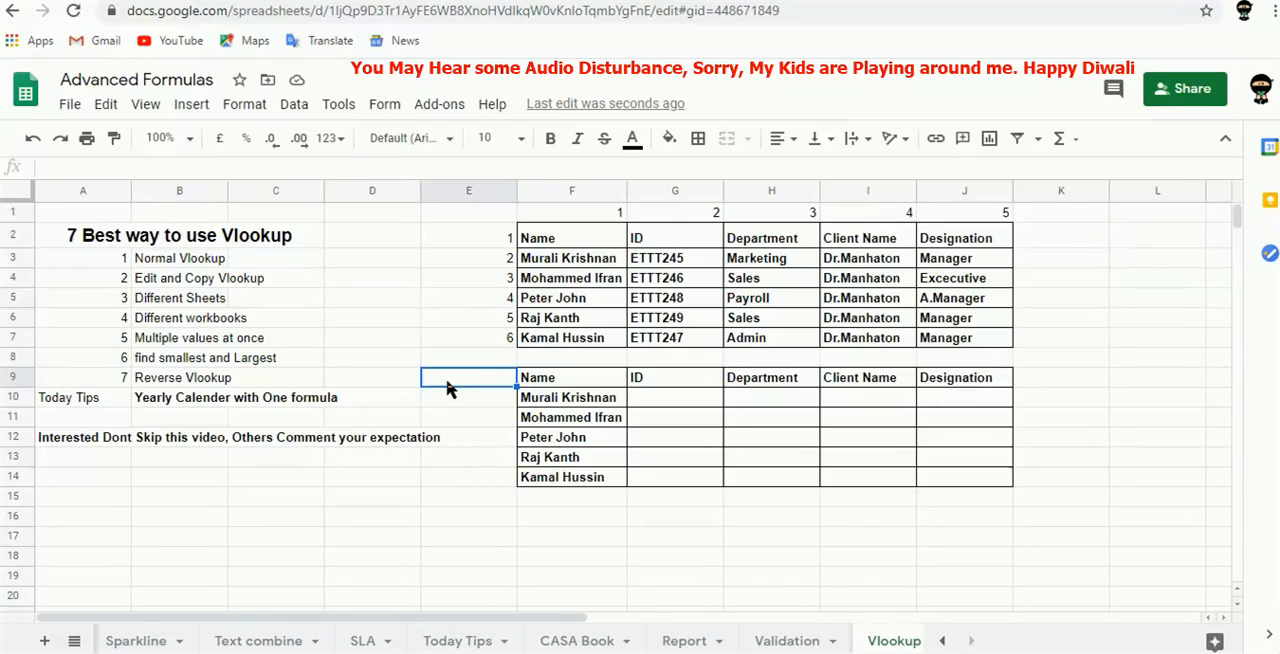
Label cell E9 beside the lower table as "Normal Vlookup".
type("Normal Vlookup")
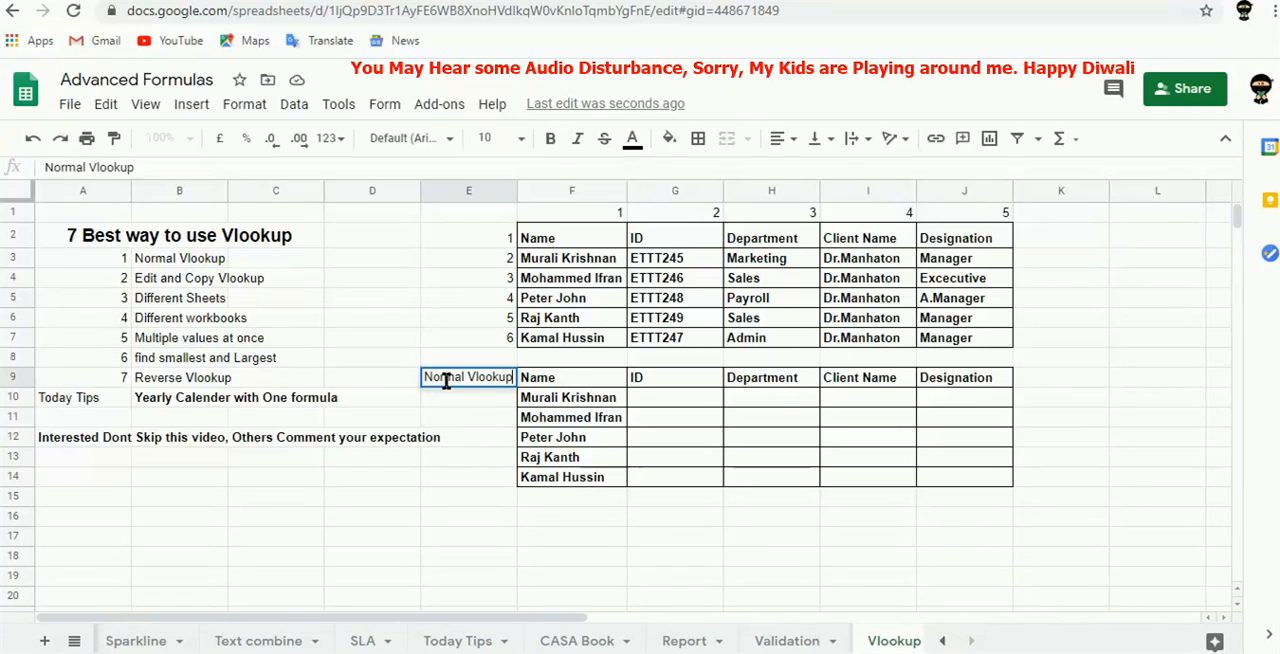
key("Tab")
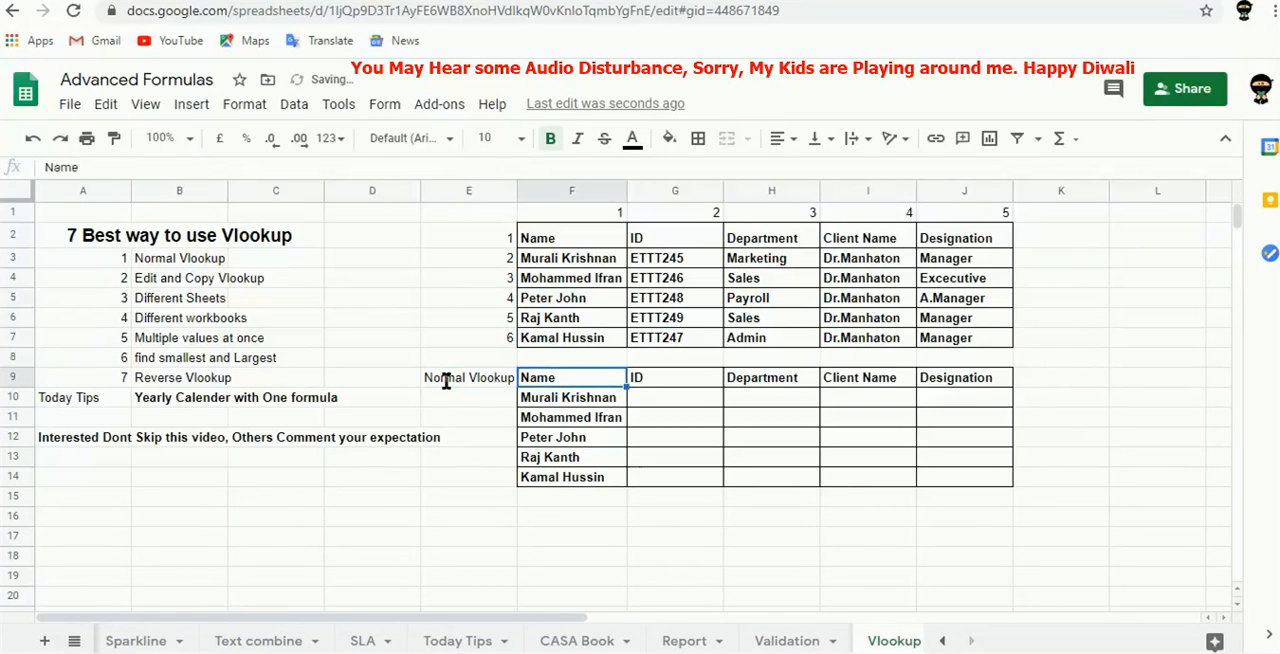
Start a VLOOKUP formula in G10 under the lower table's ID header, with F10 as the search key.
key("Down")
key("Right")
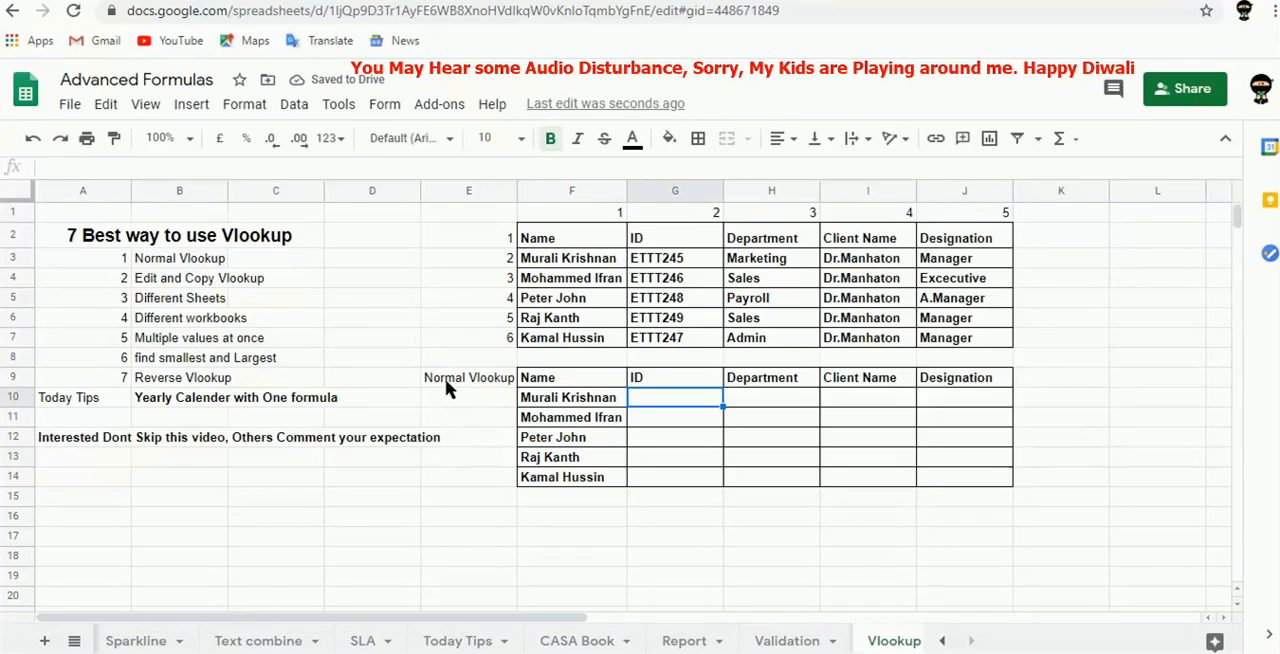
type("=VLOOKUP(")
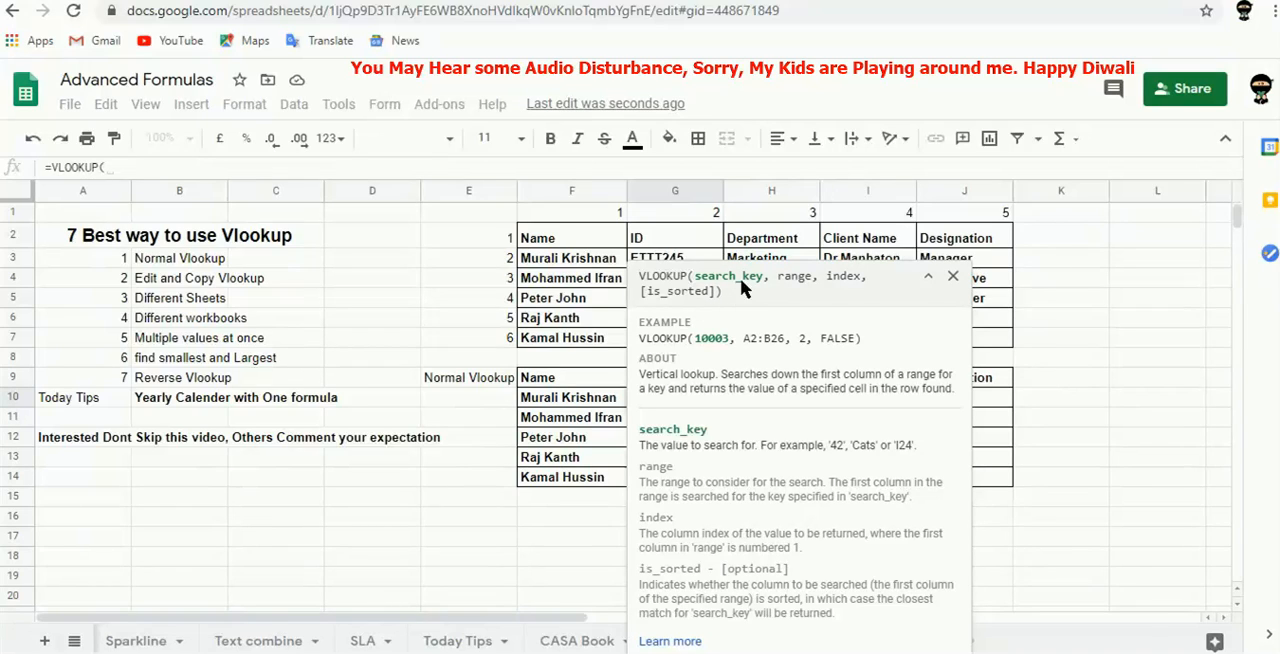
left_click(547, 400)
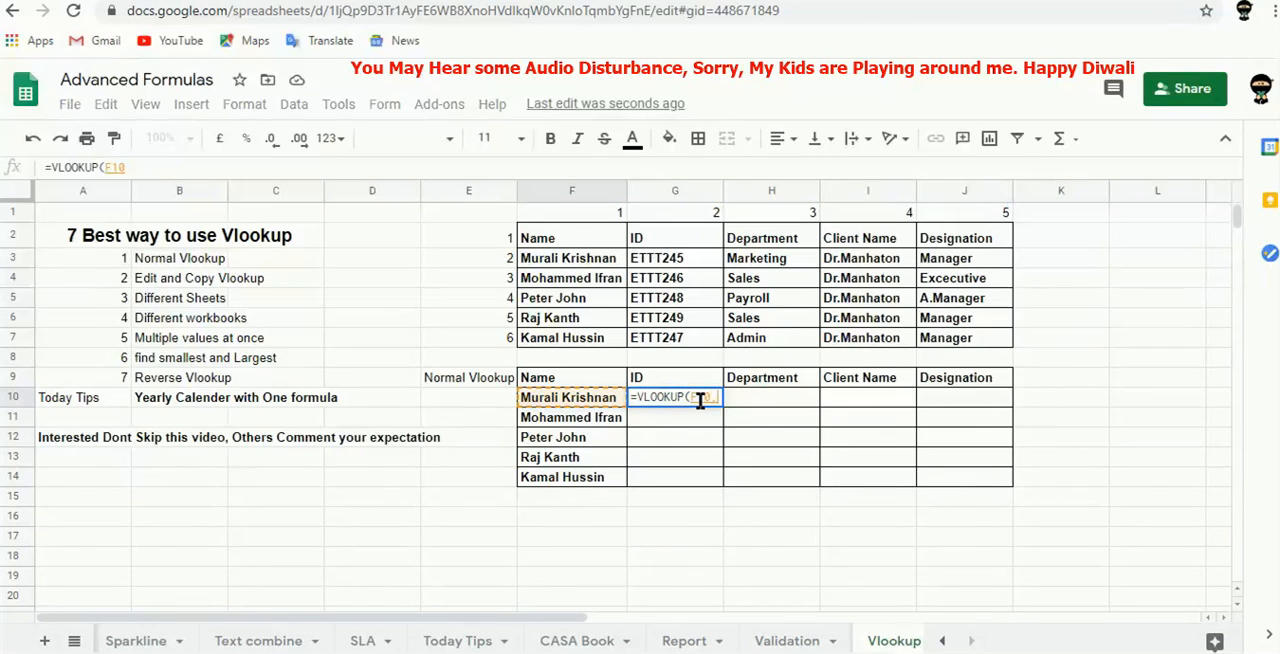
type(",")
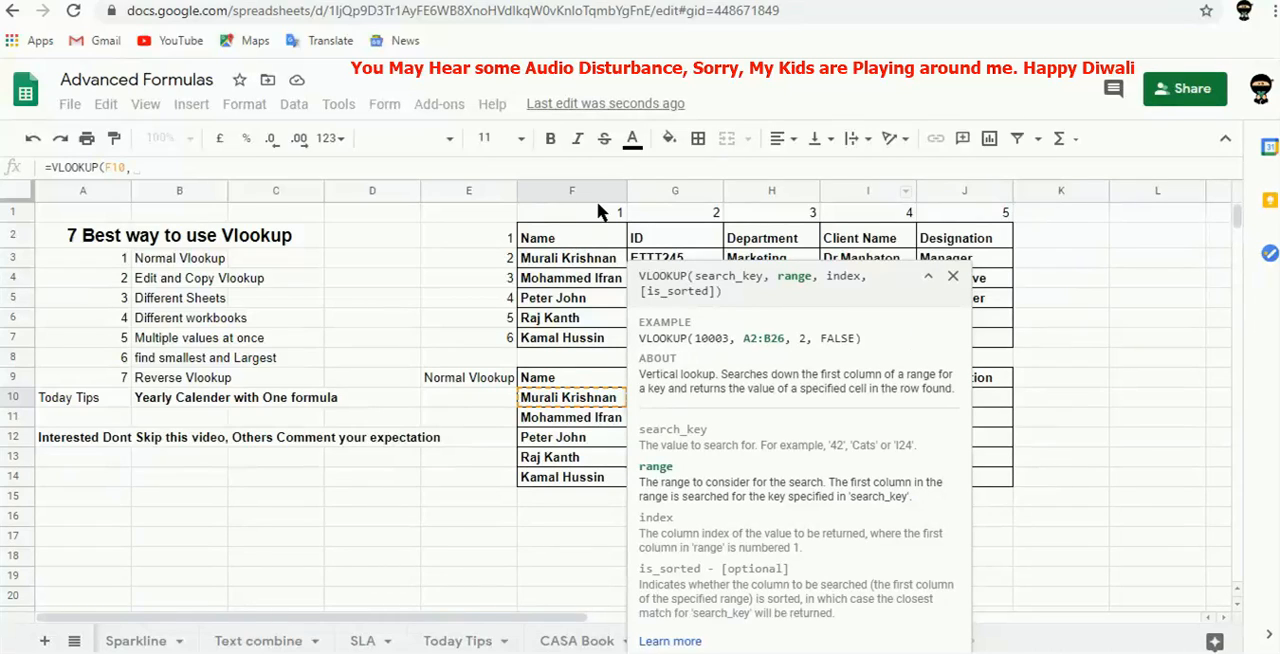
Set the lookup range to the whole upper table as the absolute reference $F$2:$J$7.
left_click(555, 238)
key("shift+Right")
key("shift+Right")
key("shift+Right")
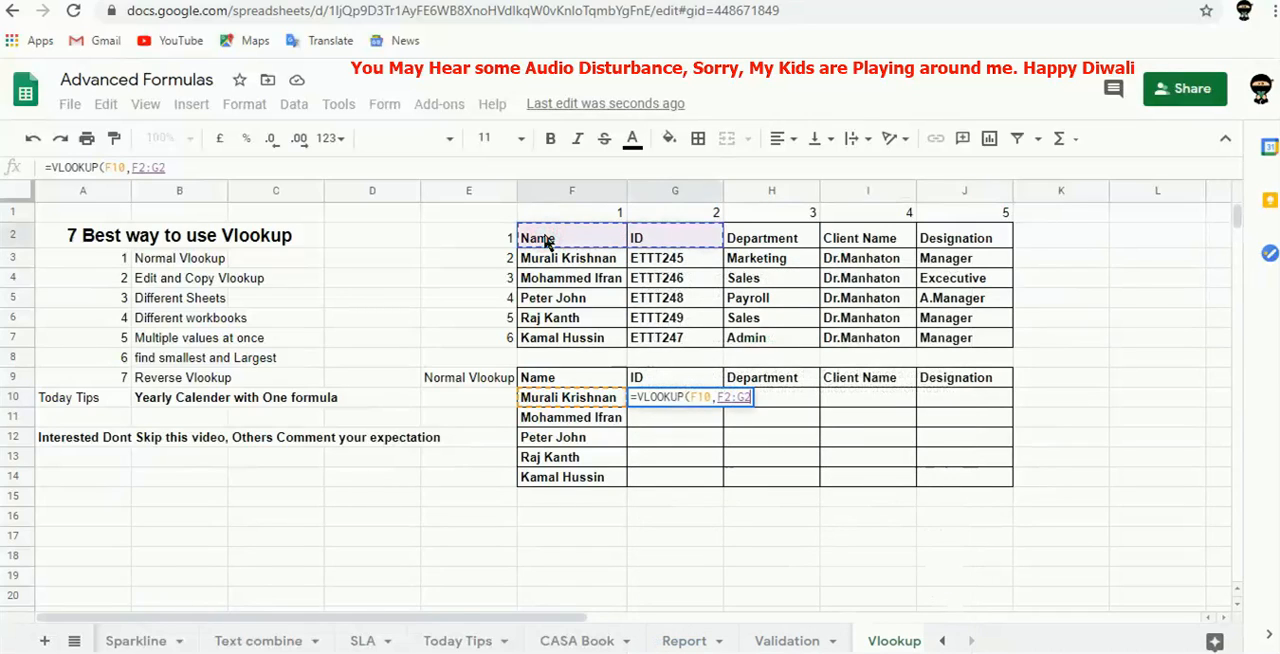
key("shift+Right")
key("shift+Down")
key("shift+Down")
key("shift+Down")
key("shift+Down")
key("shift+Down")
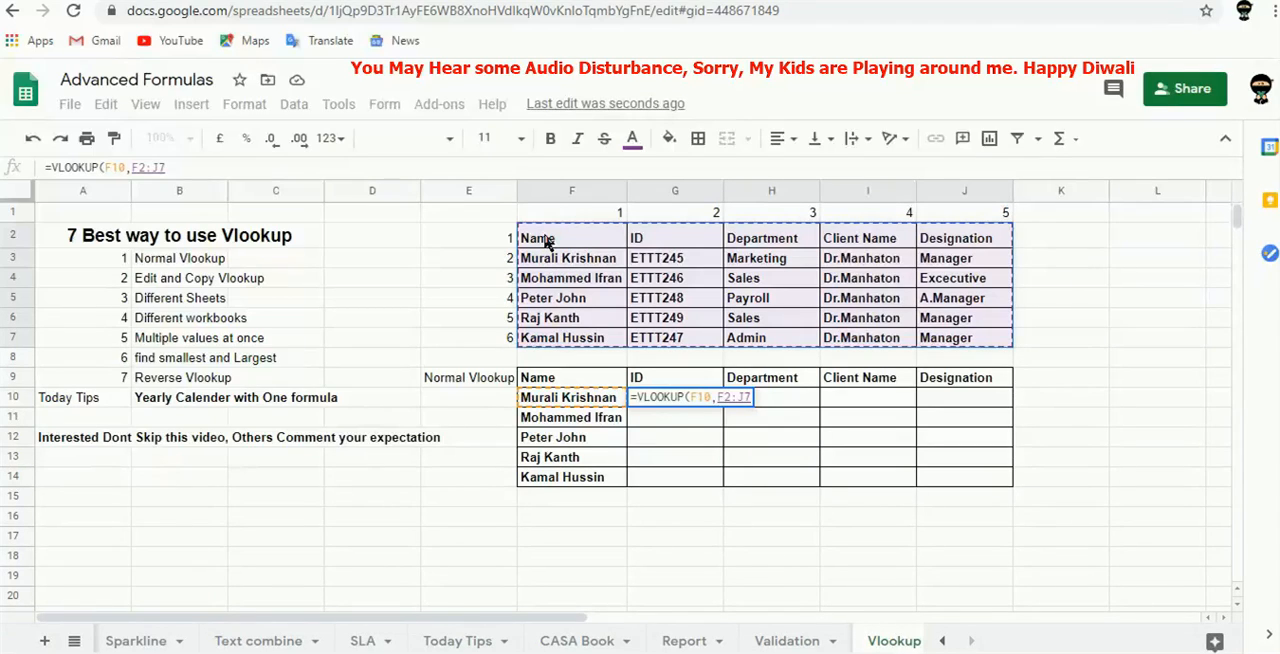
key("F4")
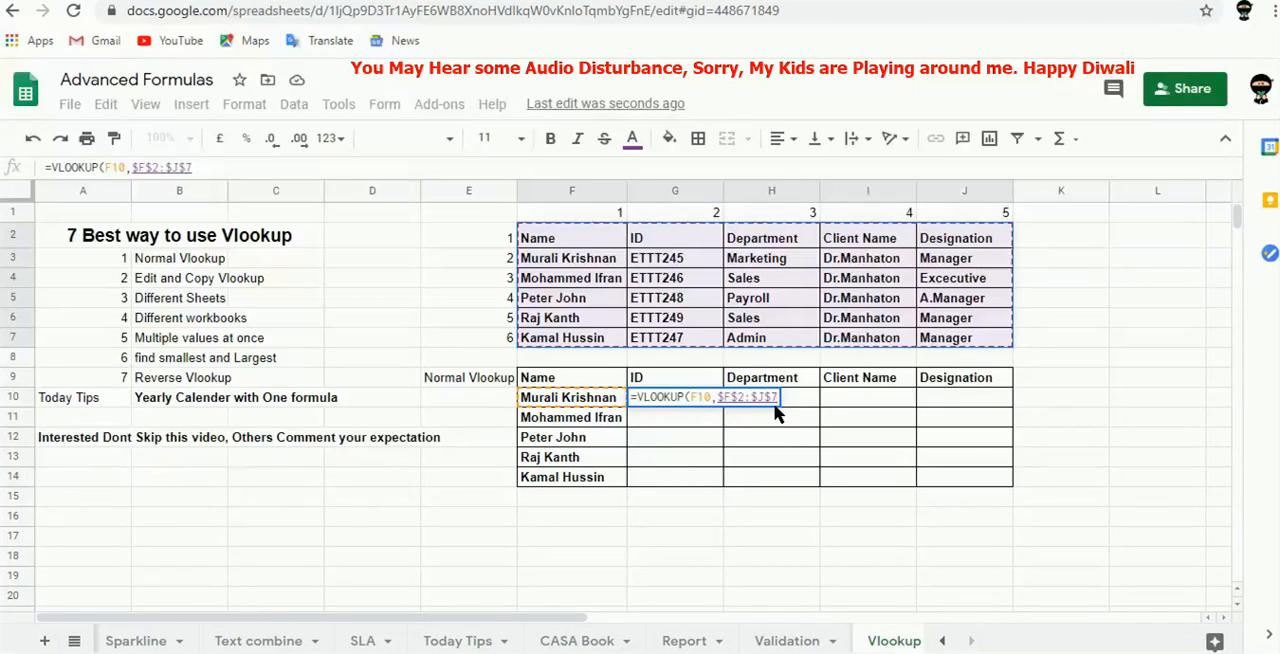
Complete the G10 formula with column index 2 and is_sorted 0, and fill it down through G14.
type(",")
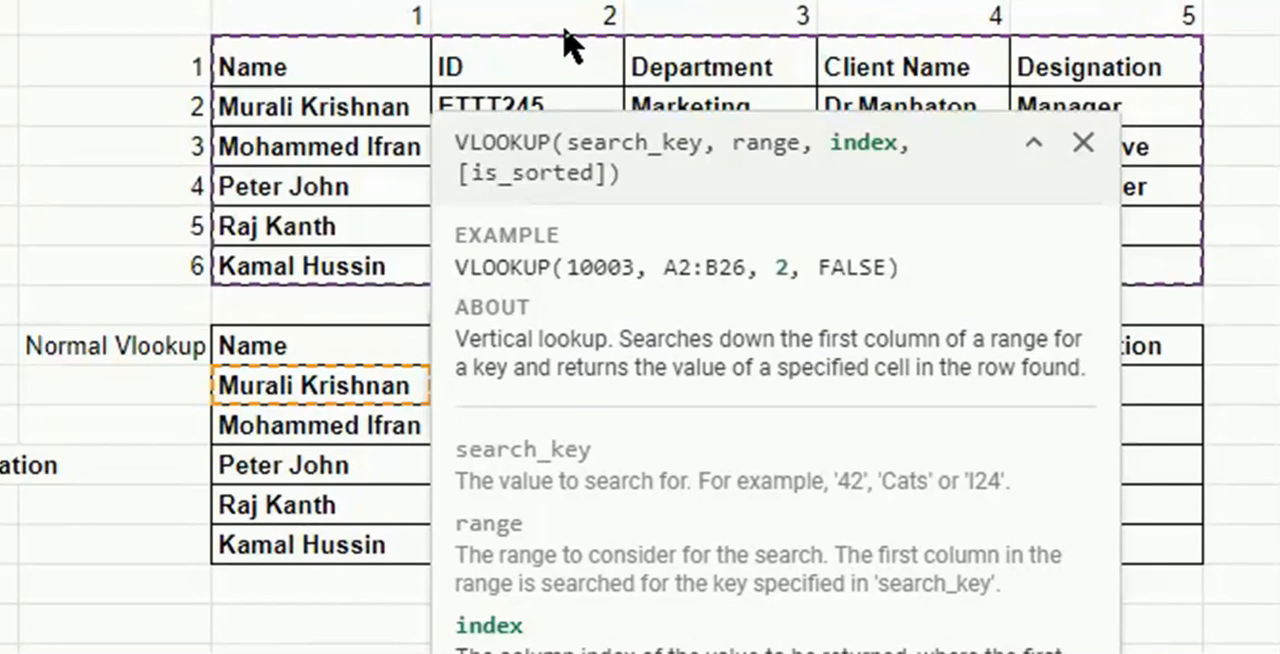
type(",")
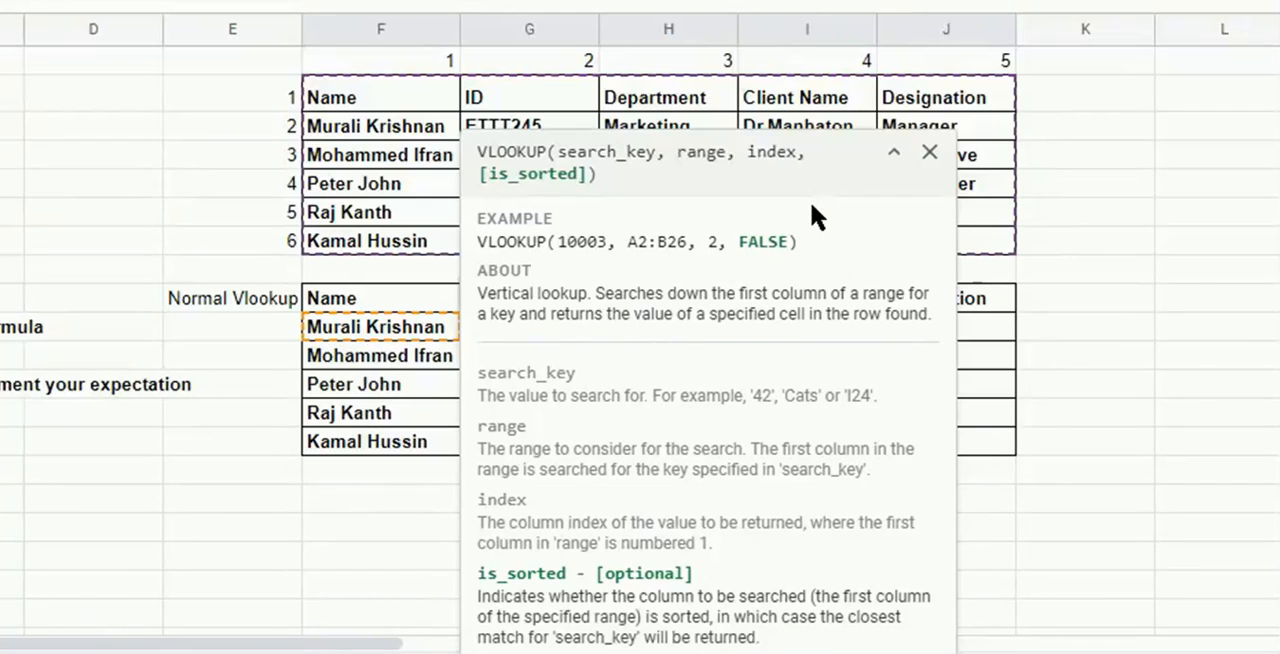
type(")")
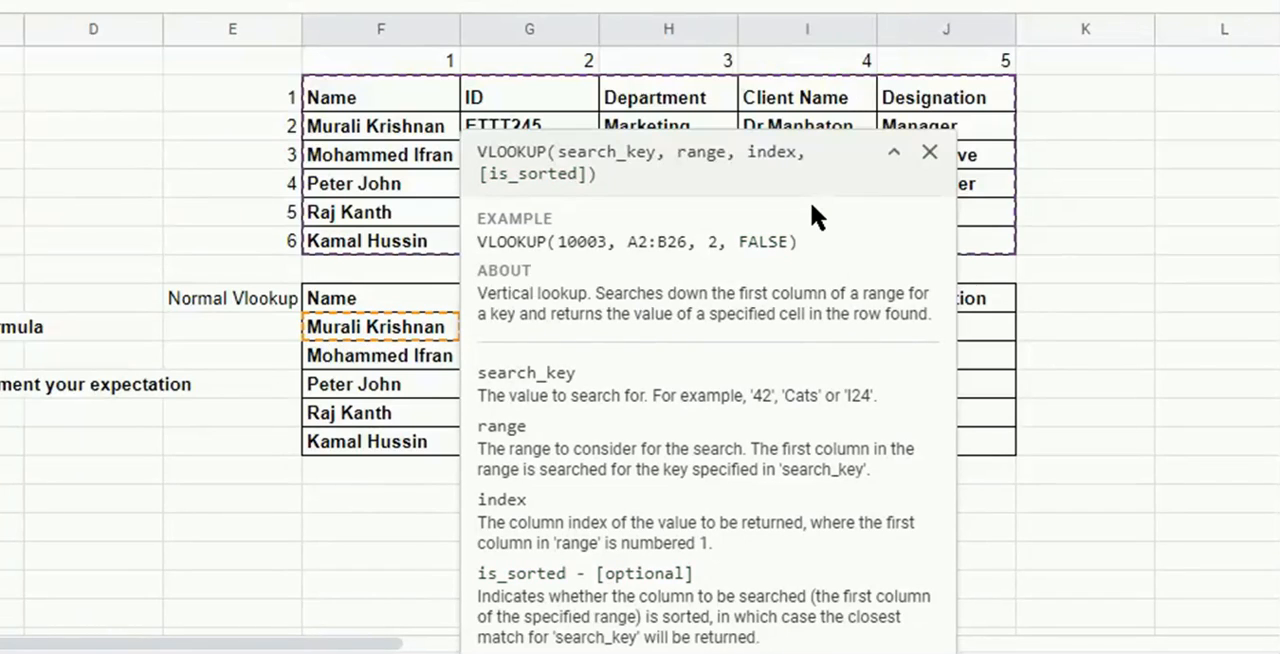
key("BackSpace")
type(")")
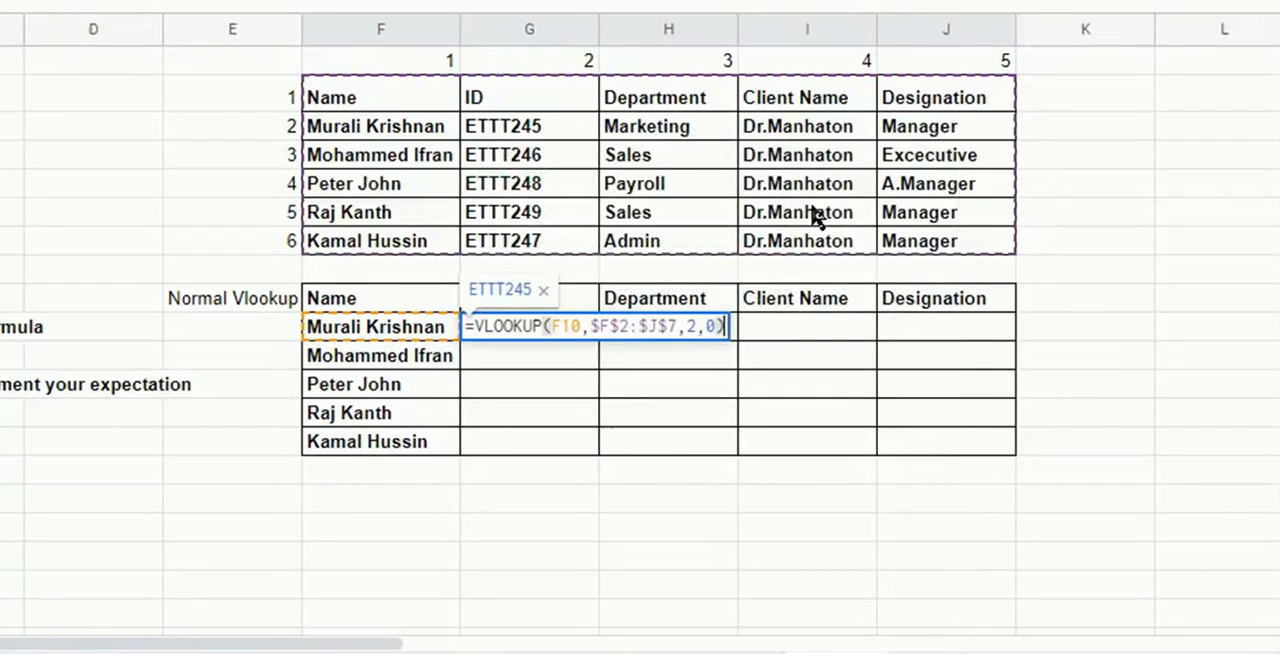
key("Tab")
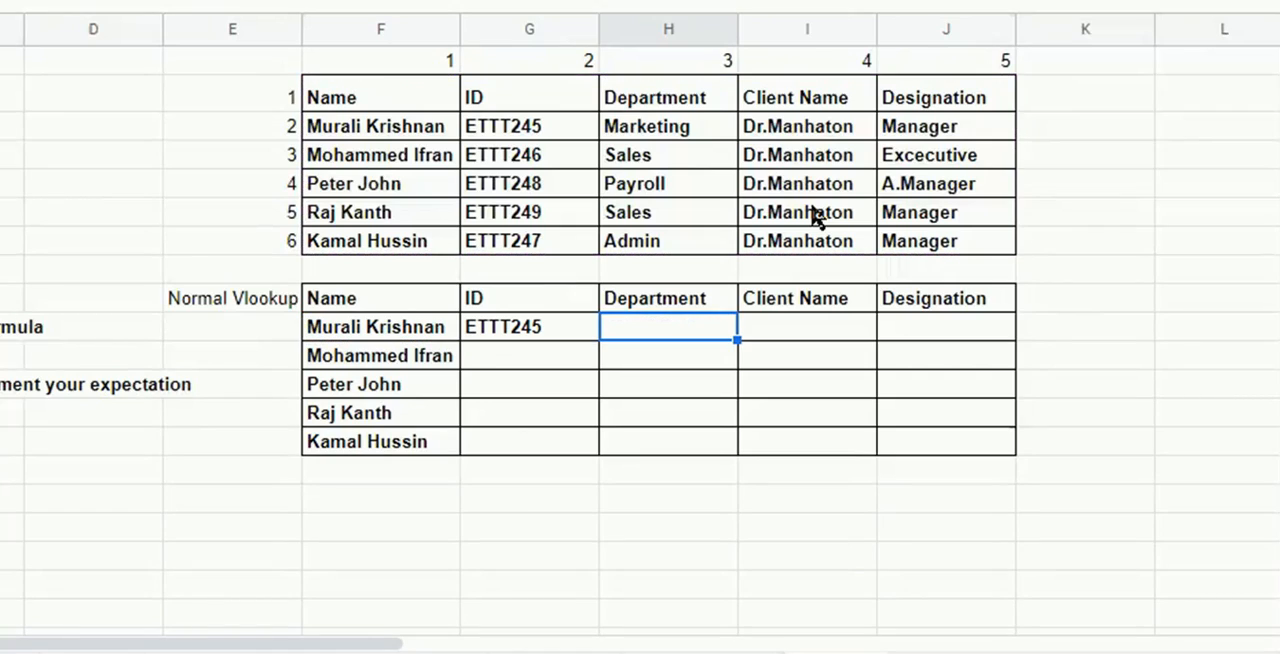
key("Left")
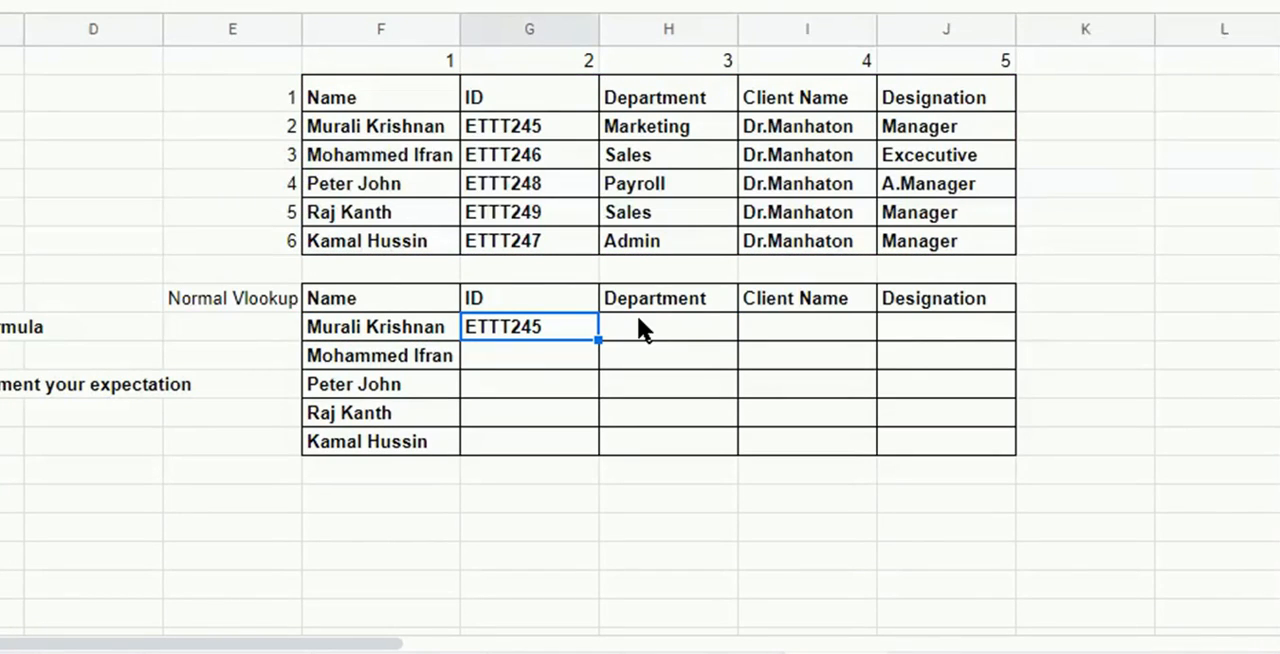
left_click_drag(598, 340, 600, 440)
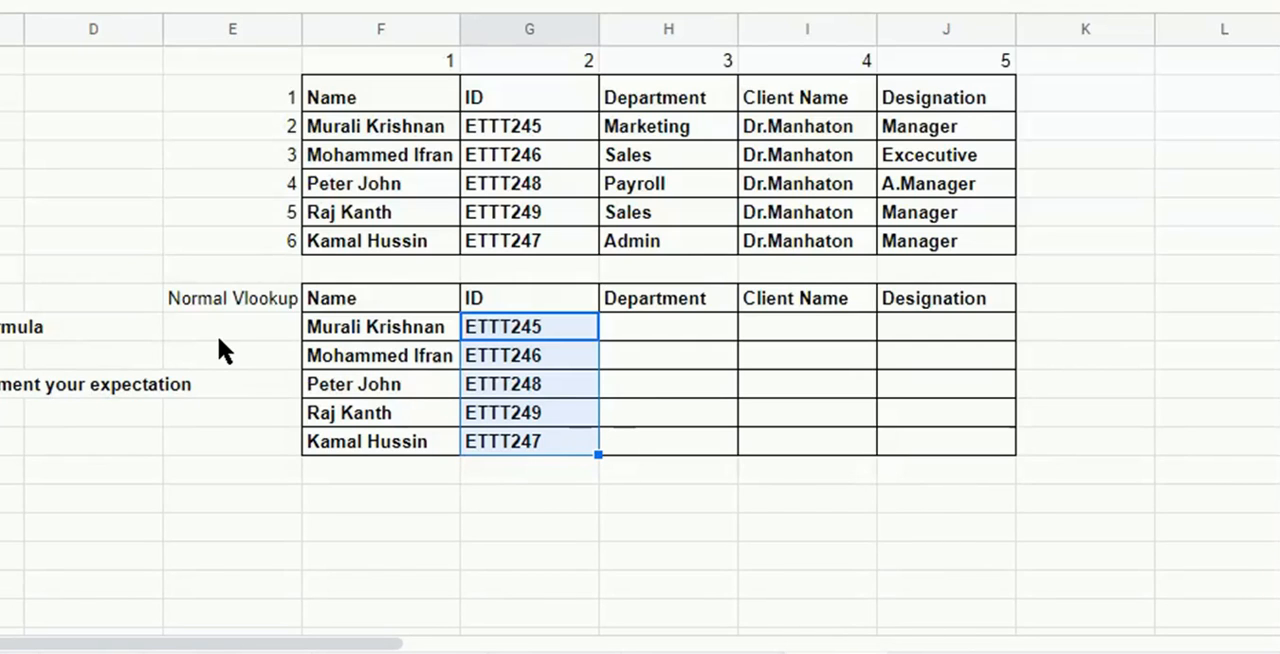
Replace the label in E9 with "Edit".
left_click(229, 297)
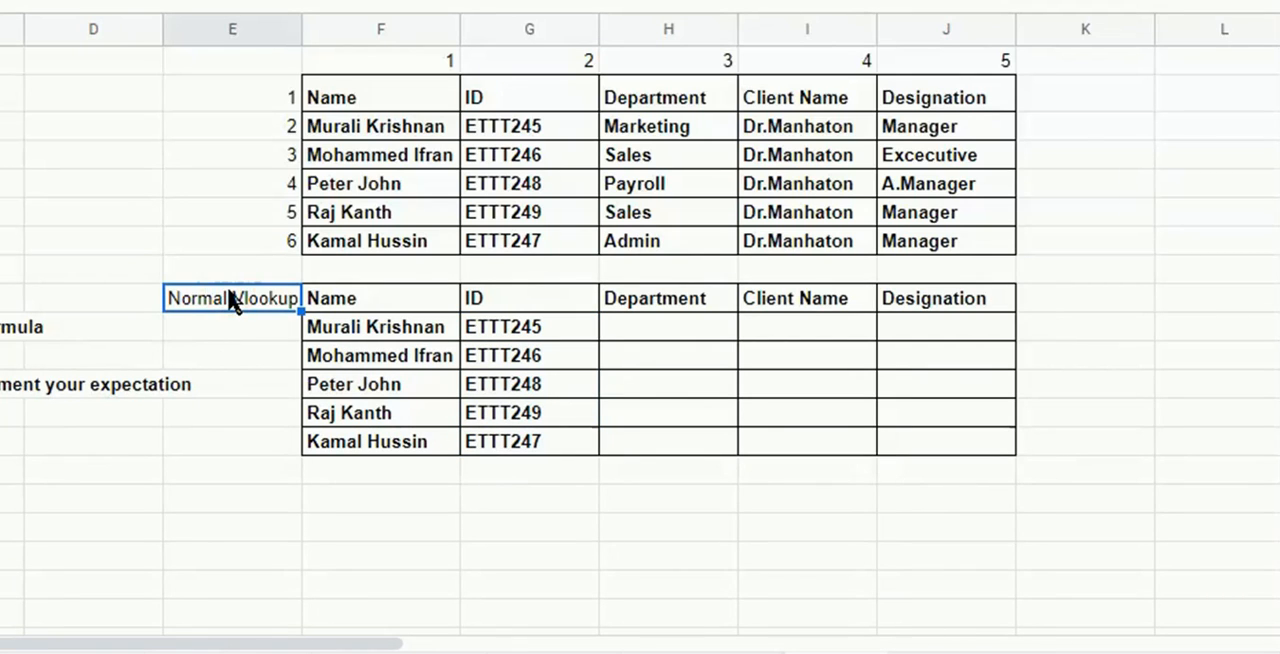
type("Edit")
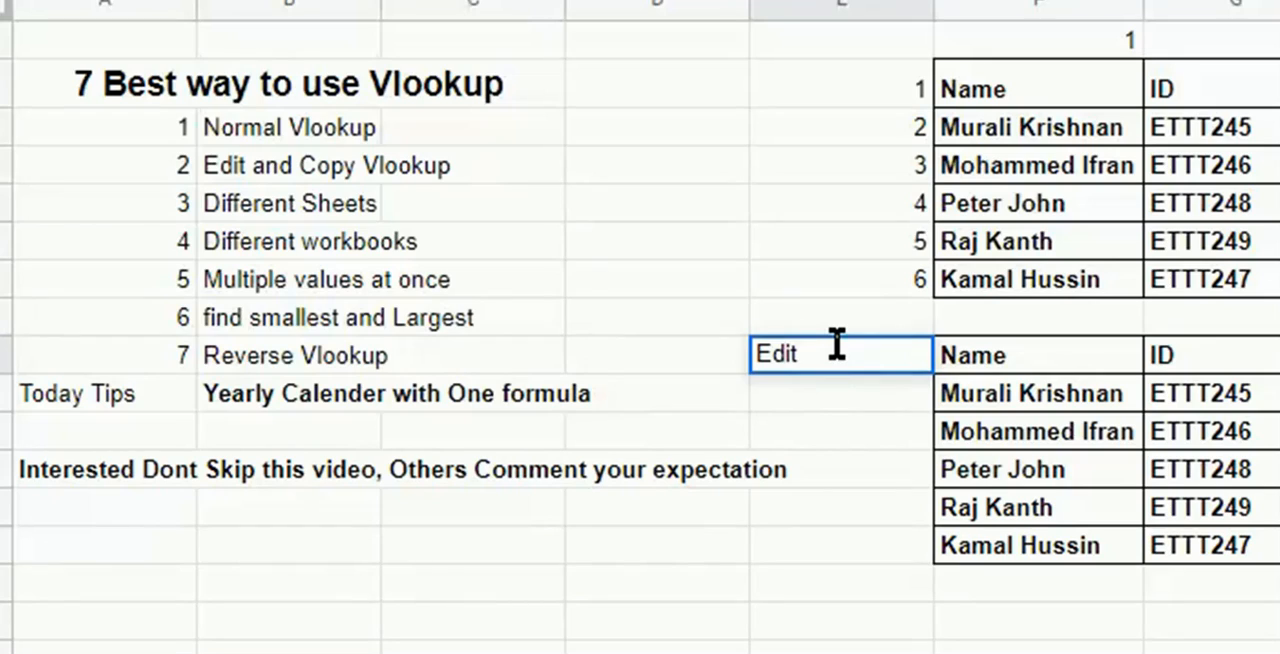
key("Tab")
key("Up")
key("Left")
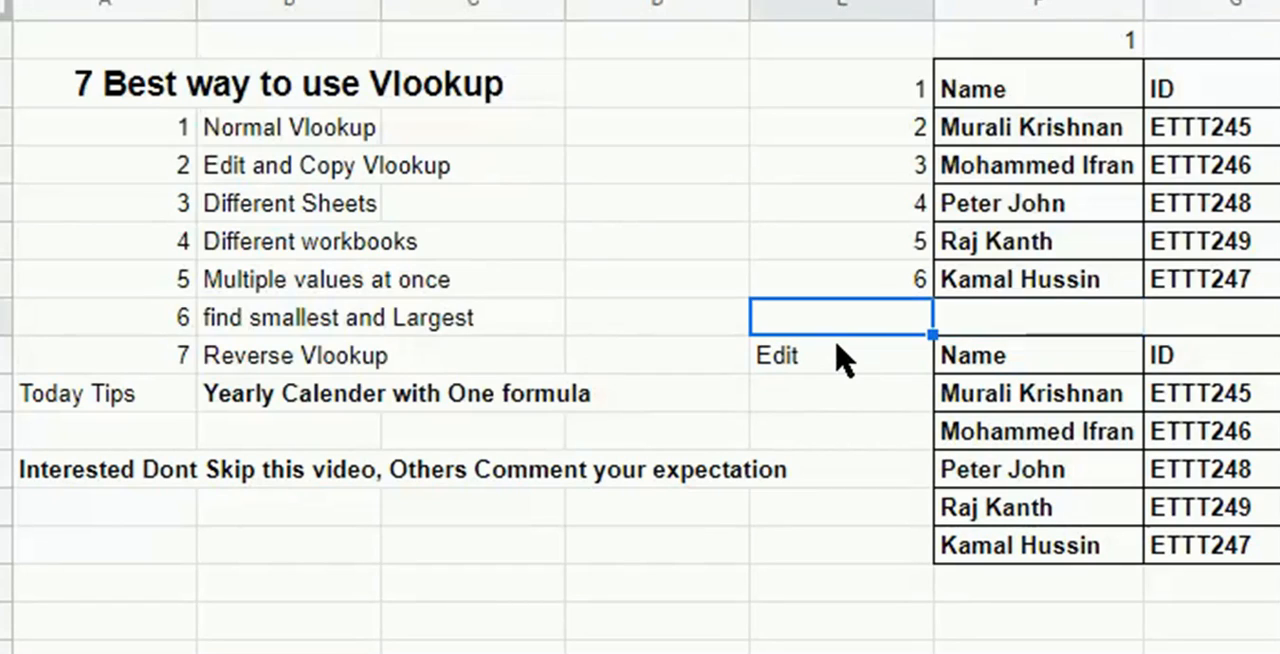
key("Left")
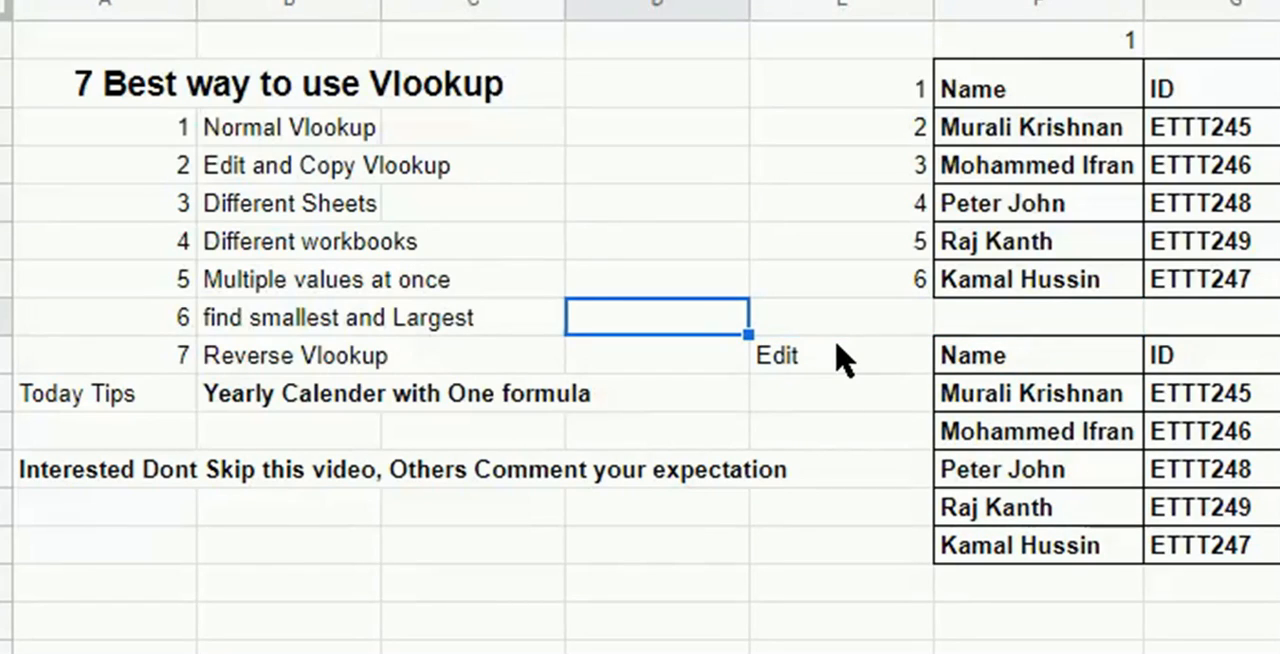
type("f2")
key("Return")
key("Up")
key("Delete")
Copy the full VLOOKUP formula text from G10, leaving the cell's formula as it is.
left_click(1208, 400)
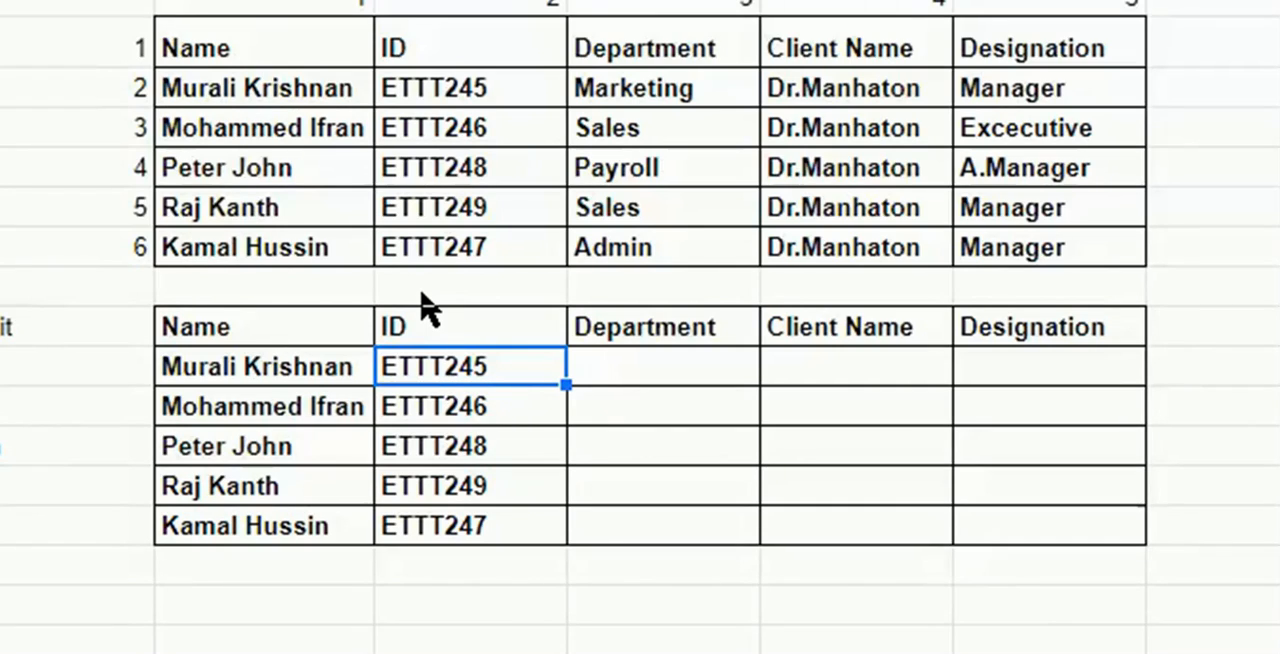
double_click(524, 366)
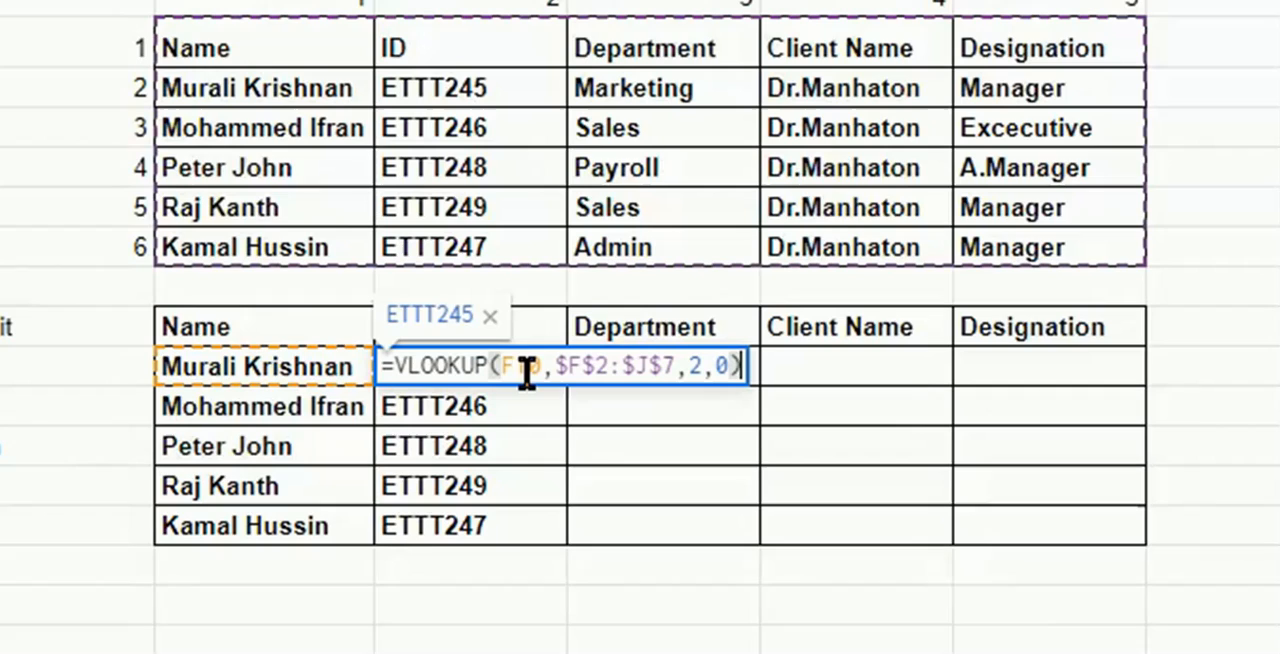
left_click(527, 373)
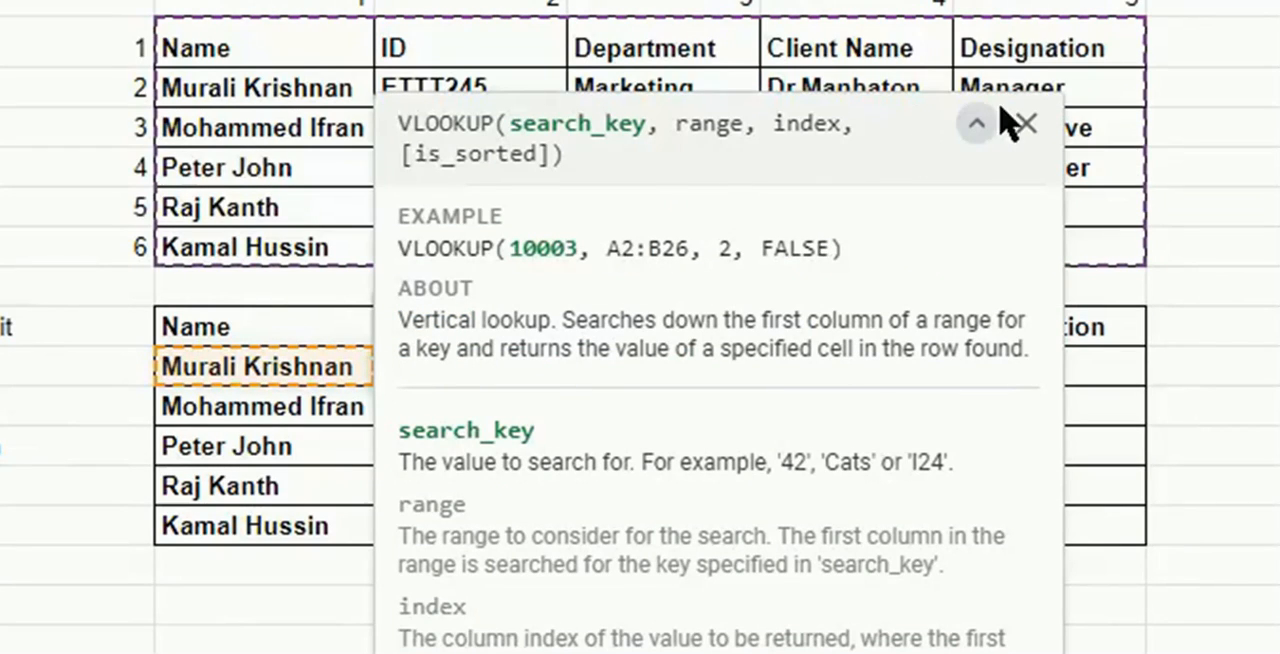
left_click(1025, 127)
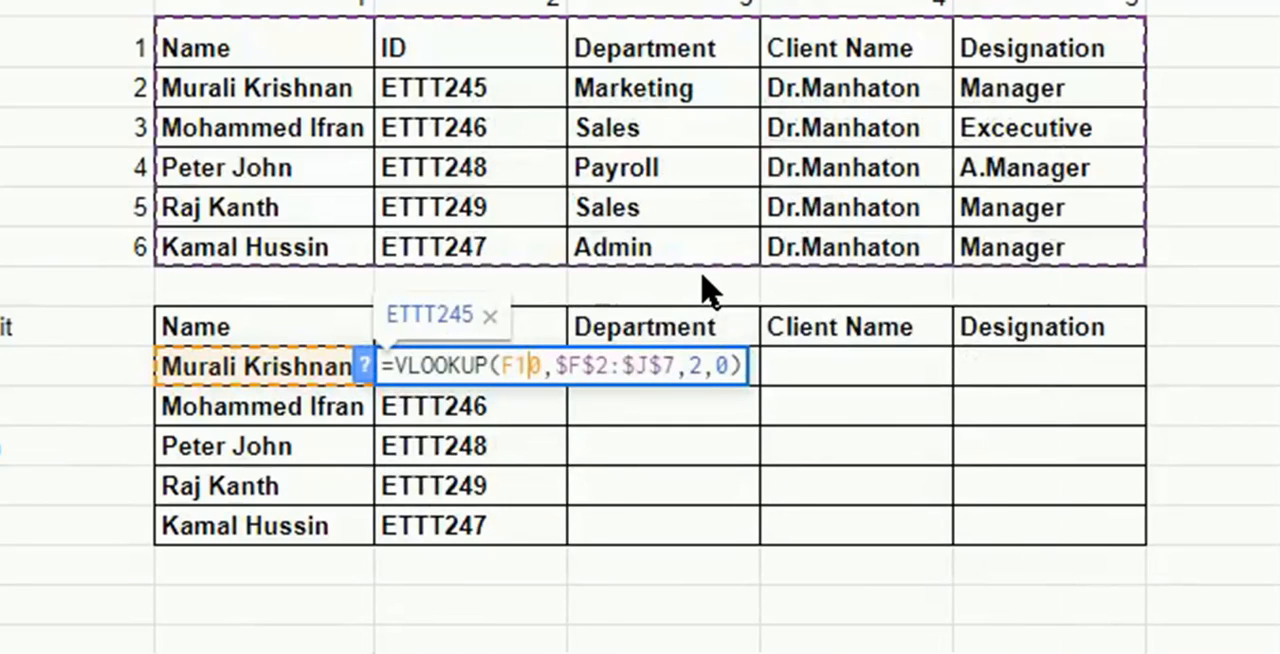
left_click(384, 366)
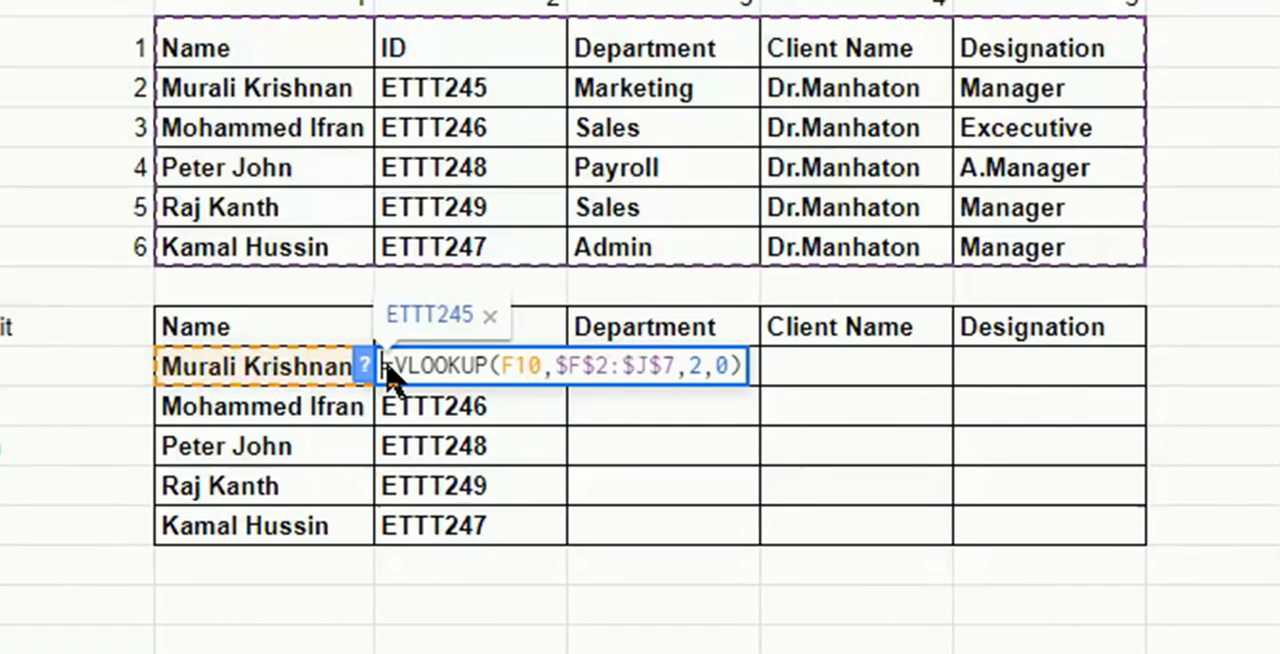
left_click_drag(584, 385, 745, 366)
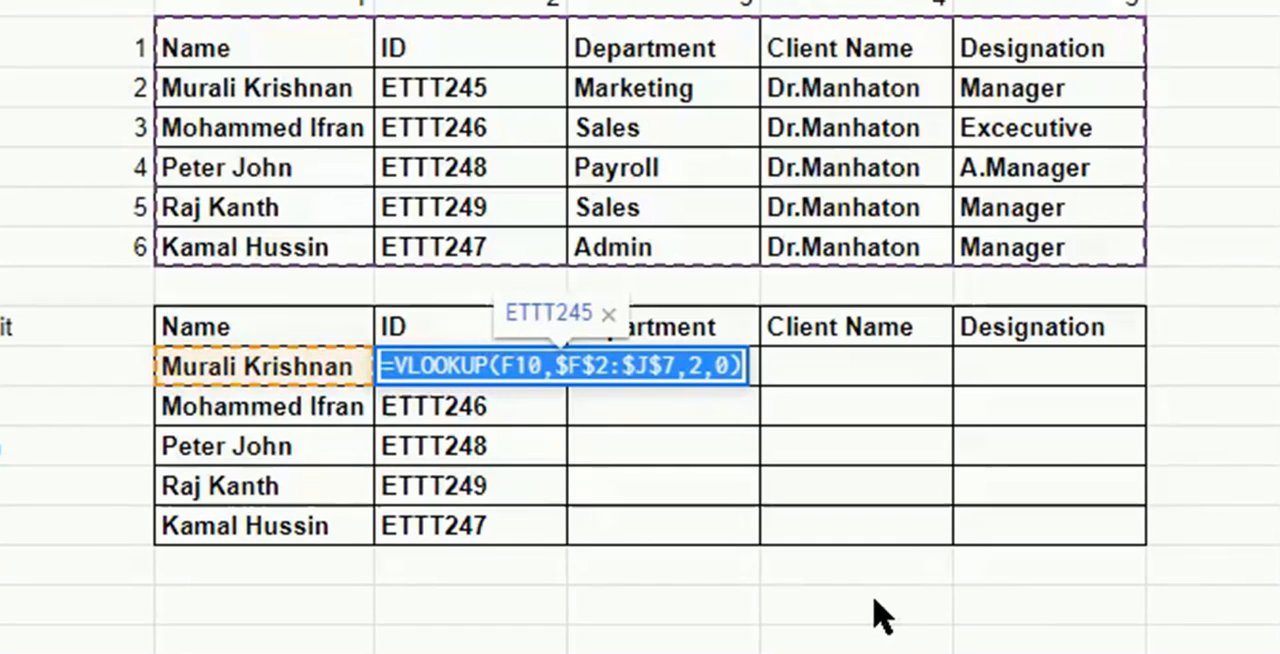
key("Tab")
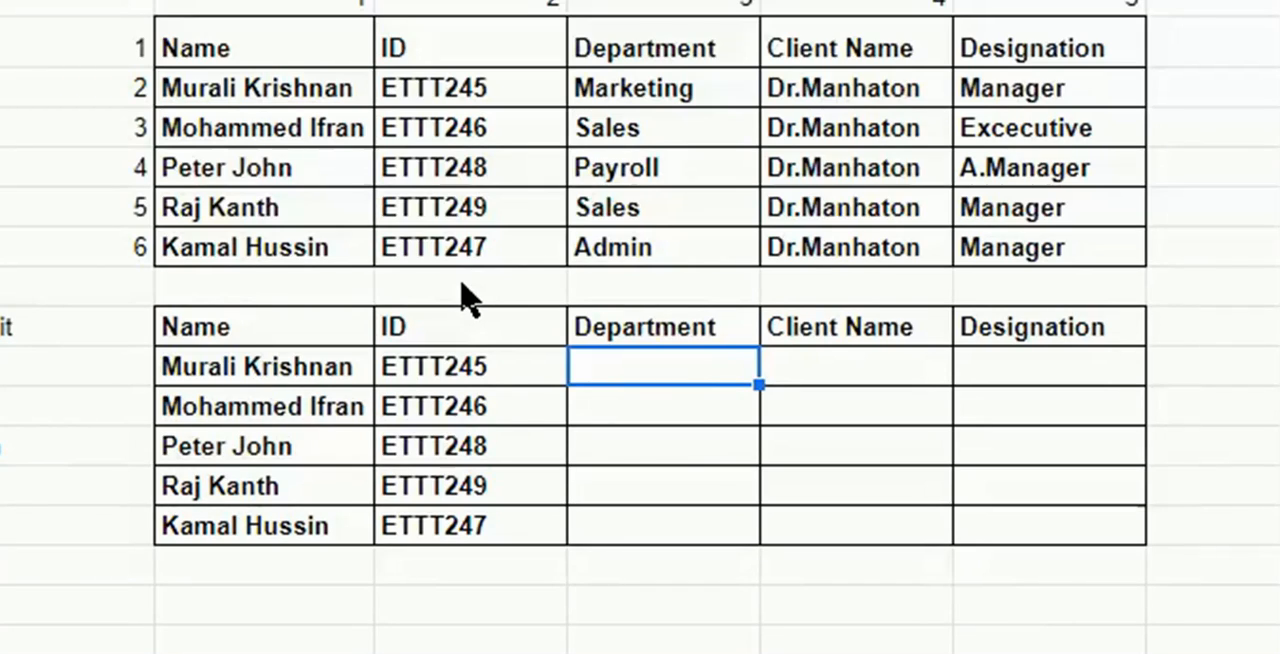
Paste the copied formula into H10, change its column index to 3, and fill it down through H14.
type("=VLOOKUP(F10,$F$2:$J$7,2,0)")
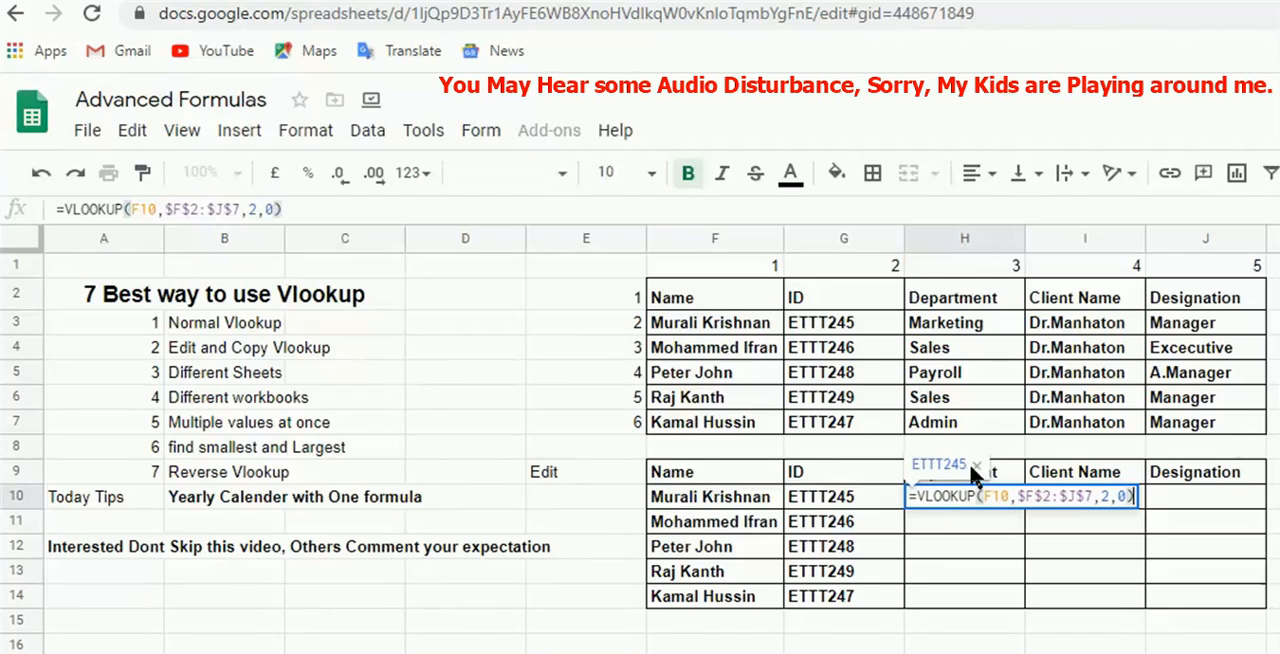
left_click(1109, 492)
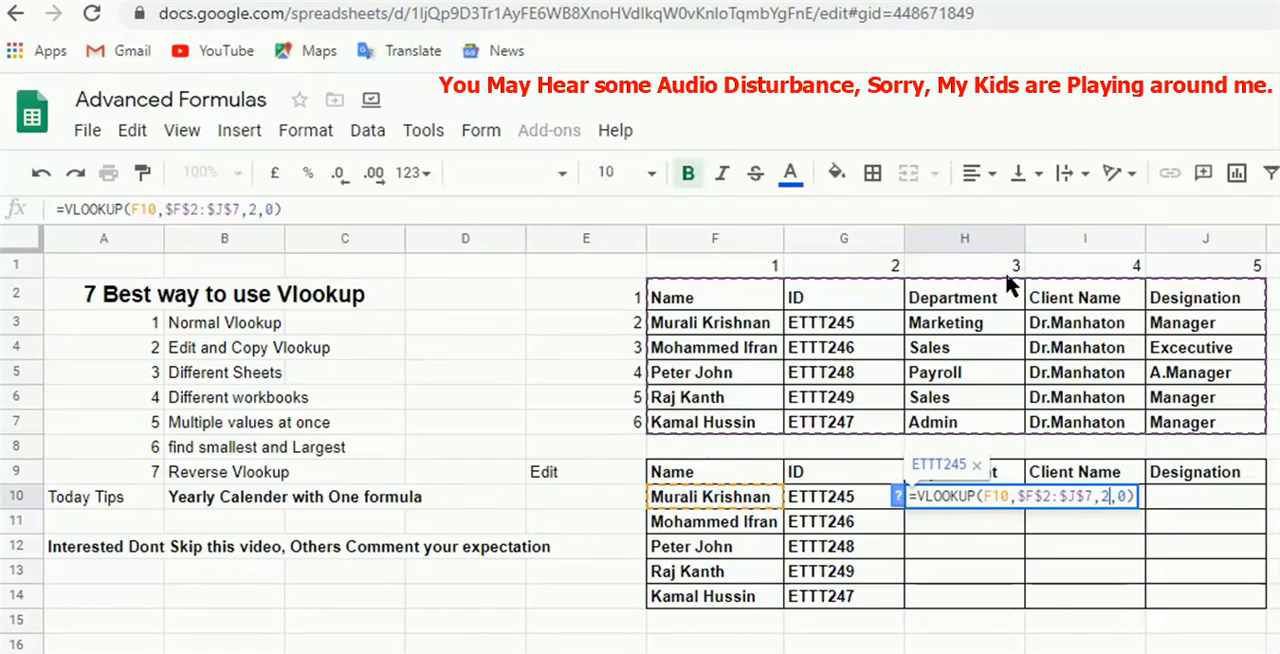
key("BackSpace")
type("3")
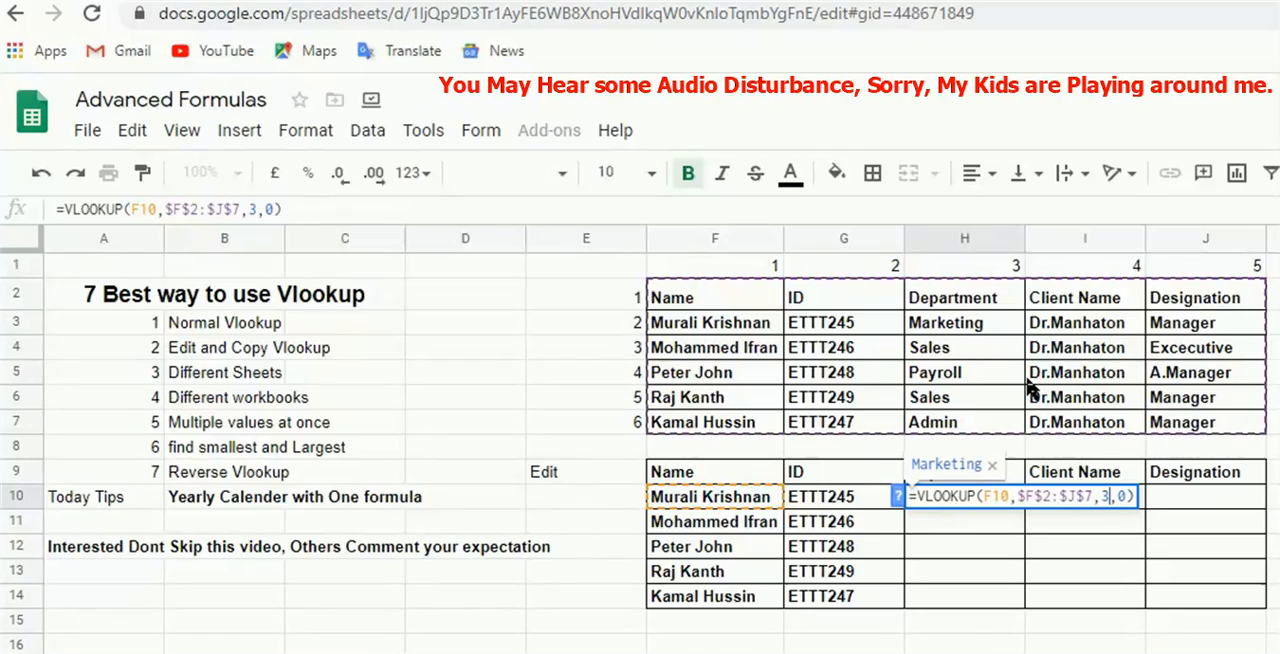
key("Tab")
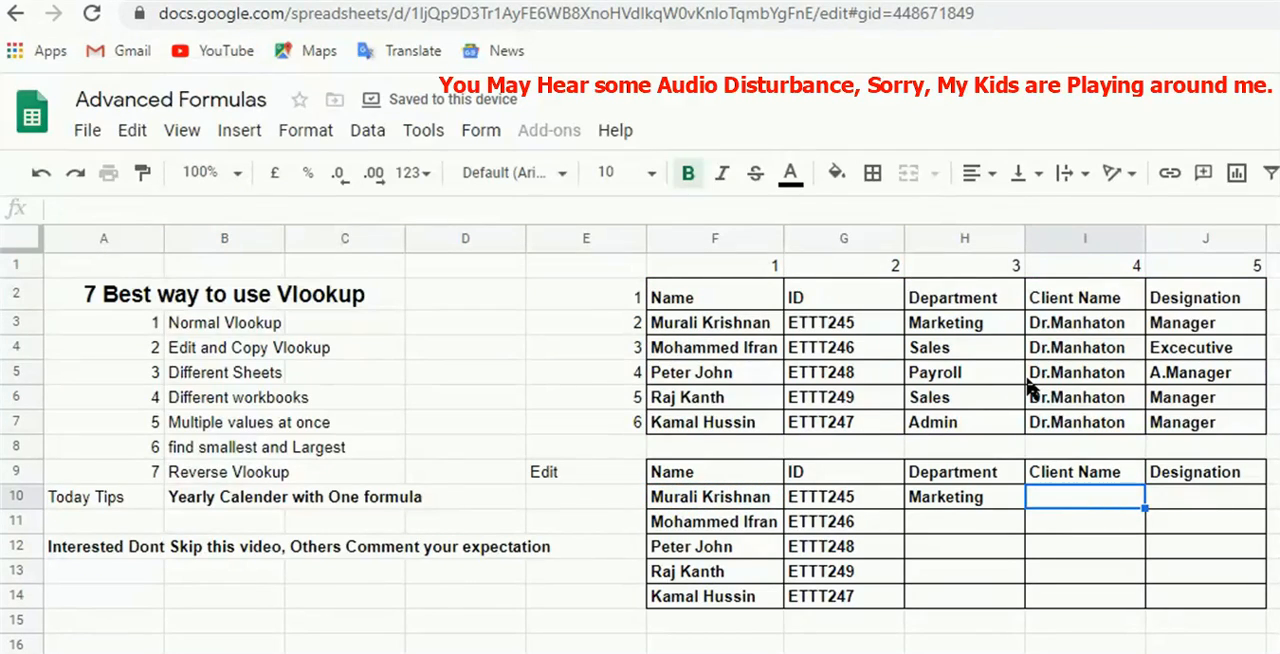
key("Left")
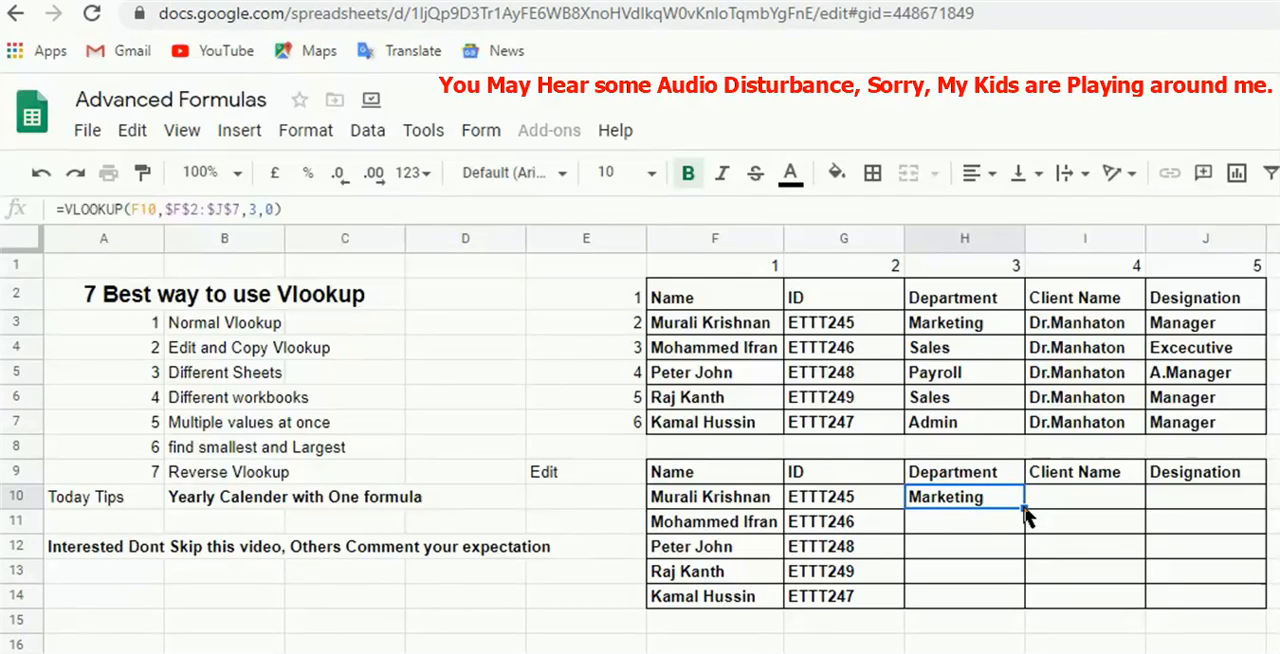
left_click_drag(1030, 590, 1030, 612)
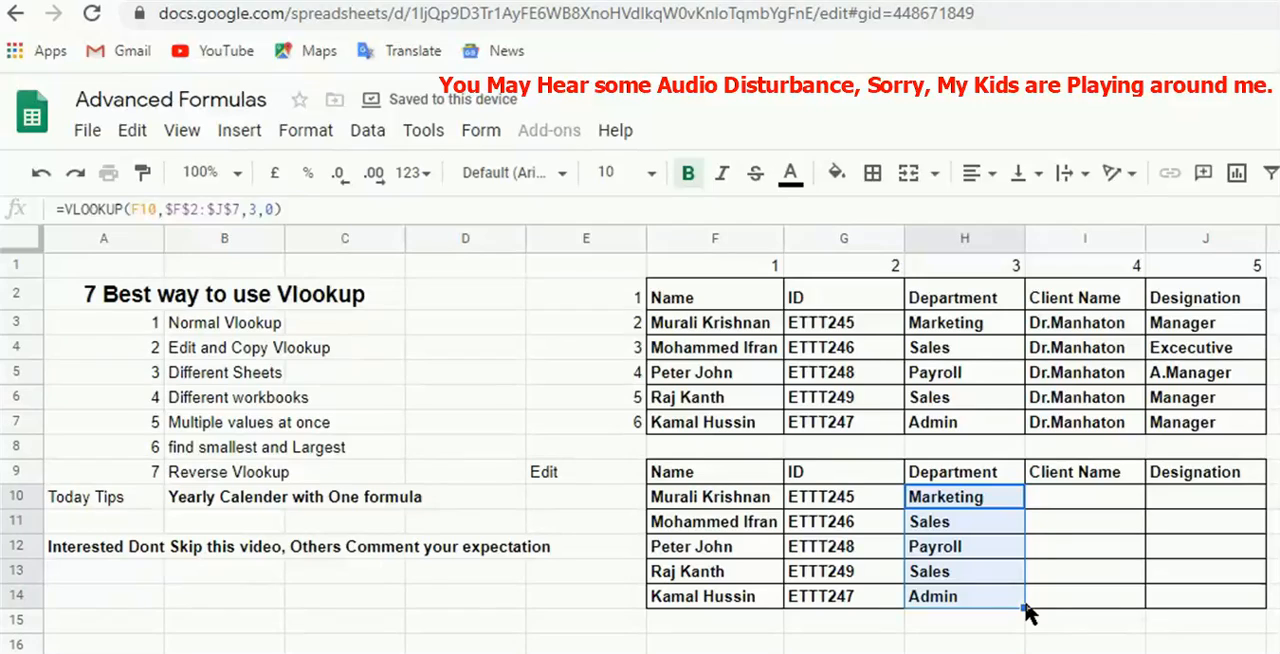
Copy the Name column F2:F7 and paste it into a new sheet starting at cell B3.
left_click(702, 307)
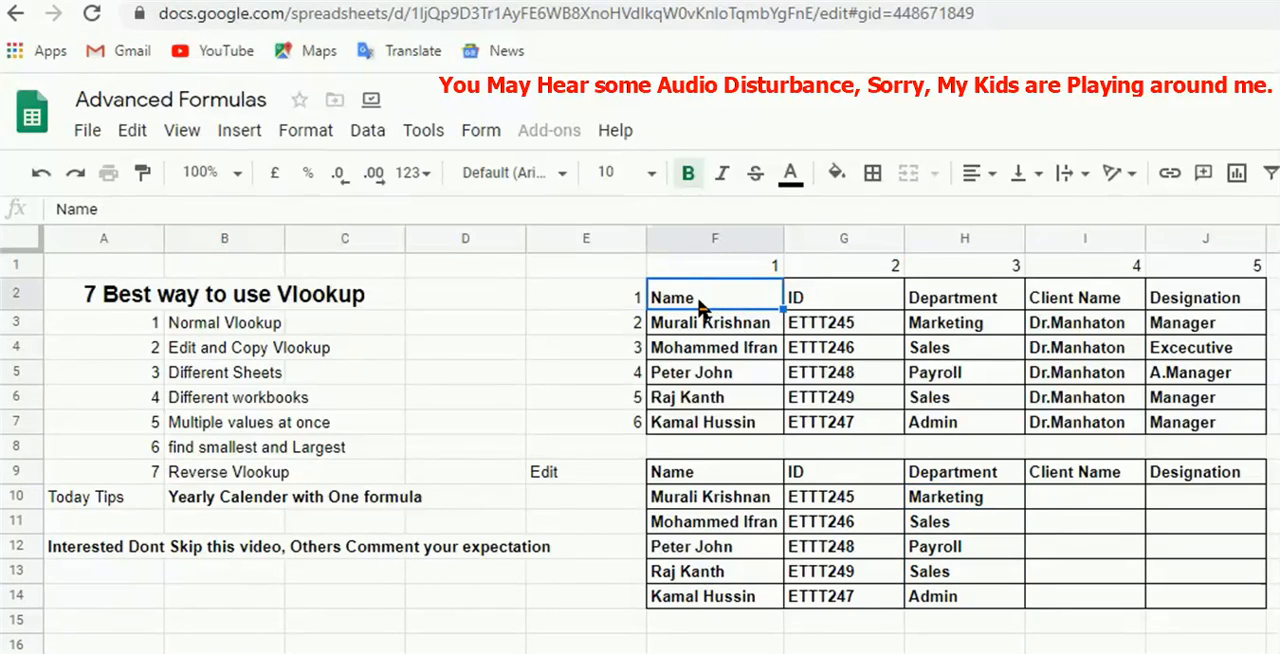
key("shift+Down")
key("shift+Down")
key("shift+Down")
key("shift+Down")
key("shift+Down")
key("ctrl+c")
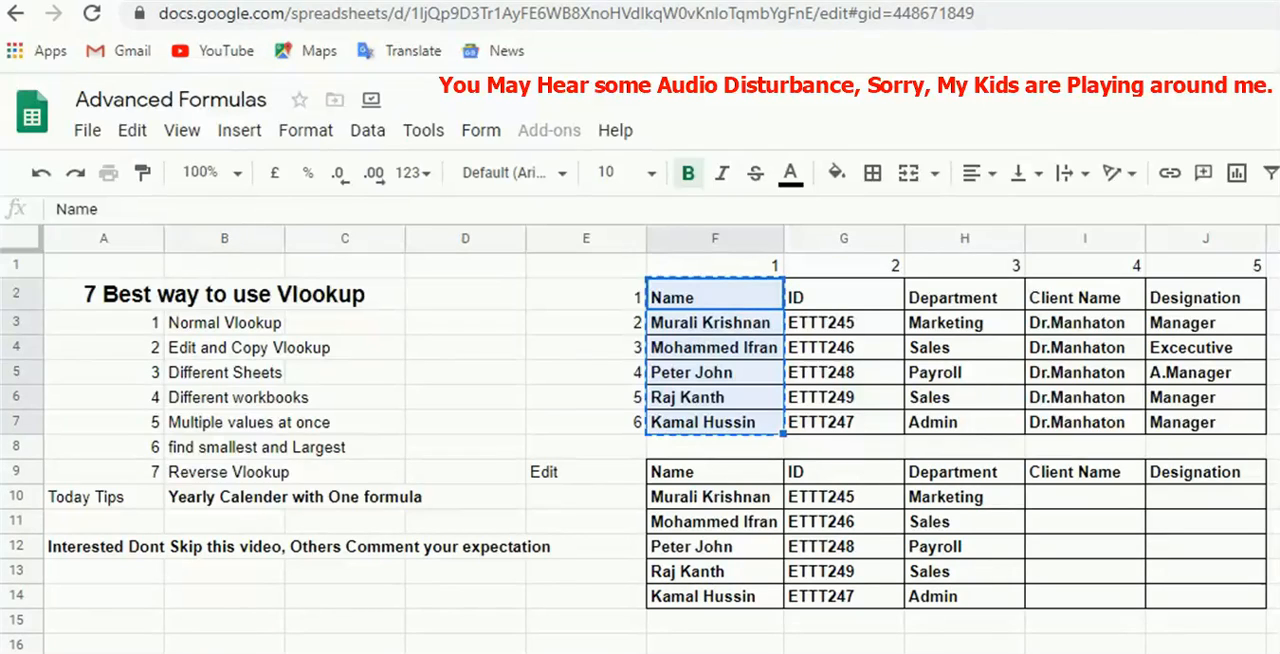
key("shift+F11")
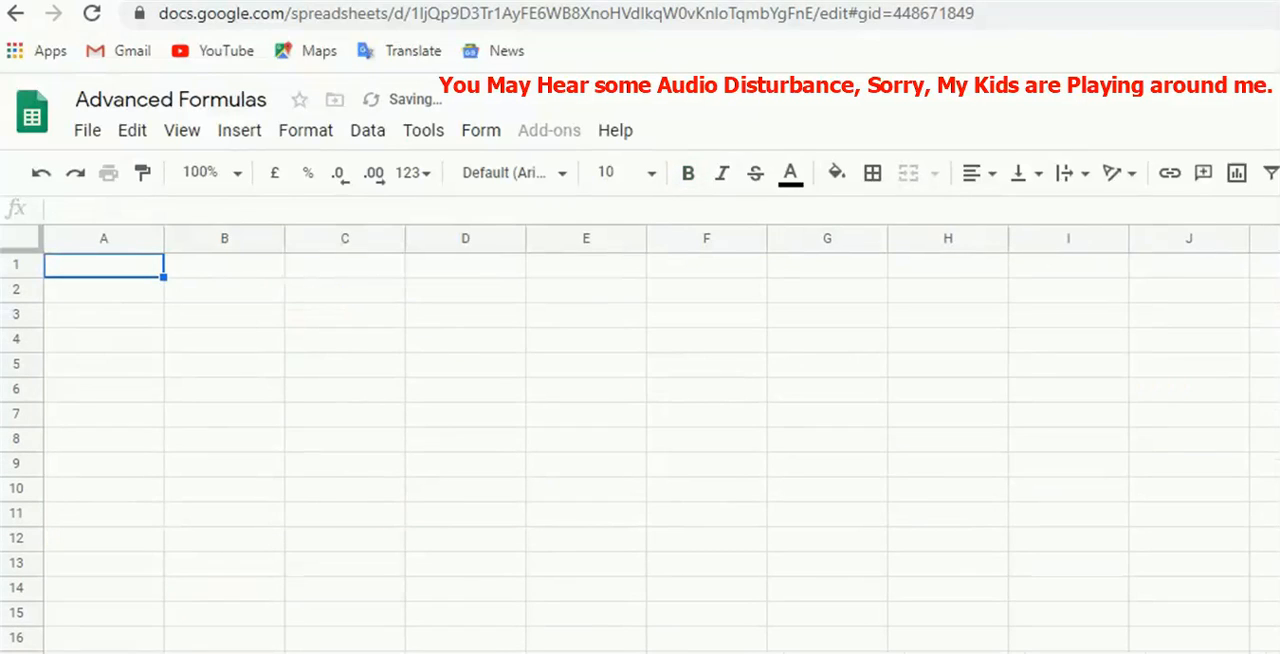
left_click(236, 304)
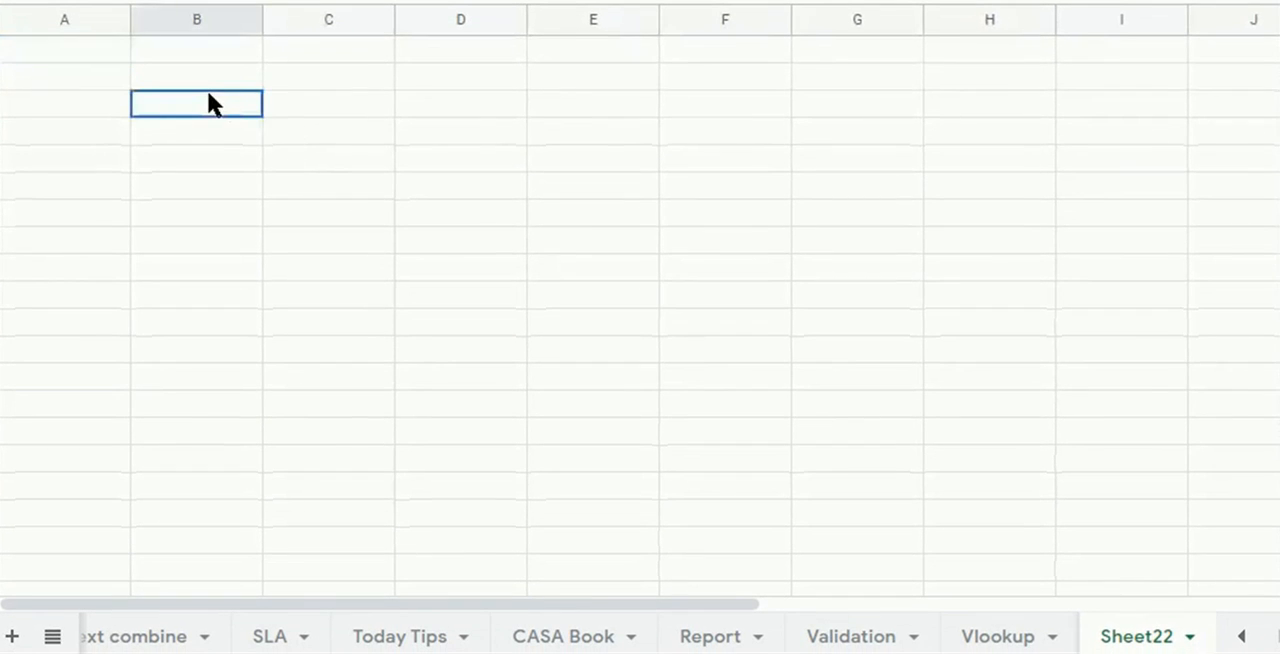
key("ctrl+v")
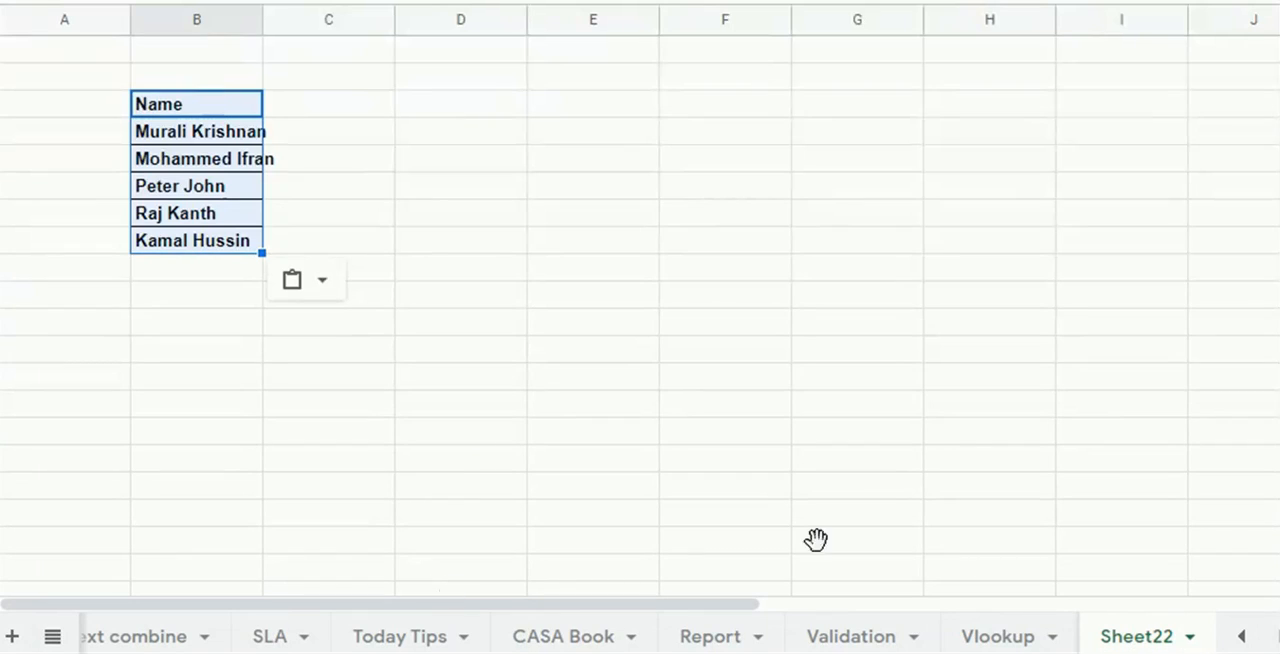
Copy the Client Name column I2:I7 from the Vlookup sheet and paste it into Sheet22 starting at C3.
left_click(997, 634)
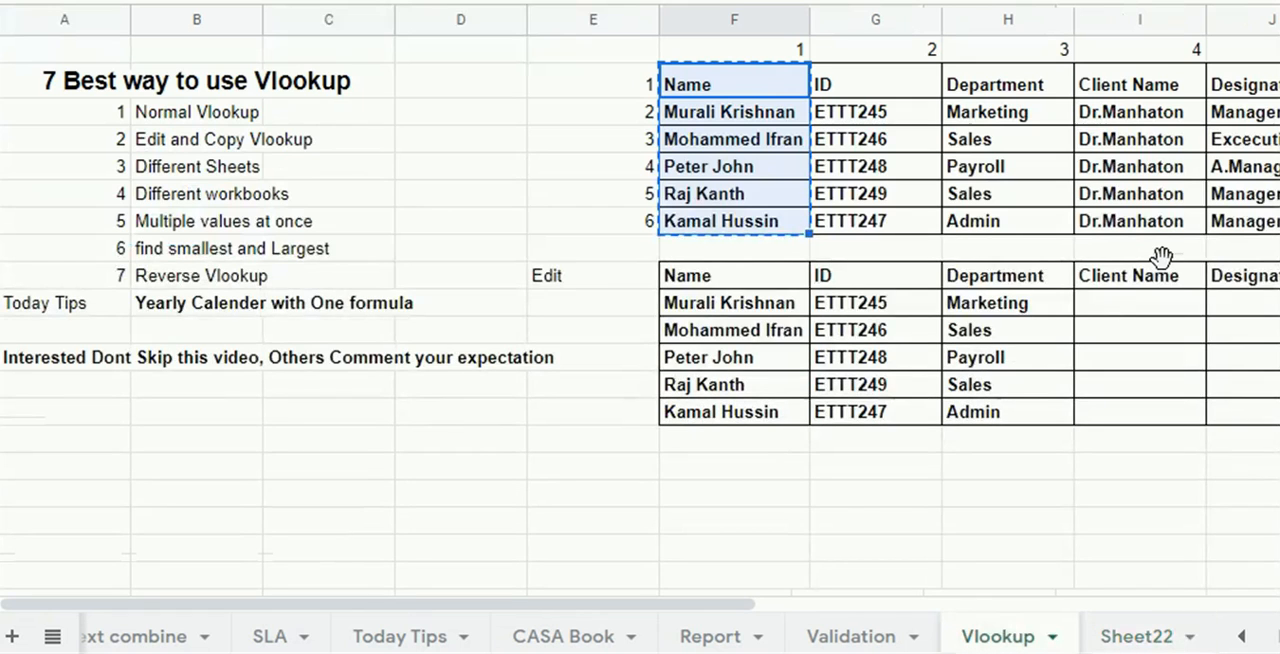
left_click(1068, 86)
left_click(1072, 90)
key("shift+Down")
key("shift+Down")
key("shift+Down")
key("shift+Down")
key("shift+Down")
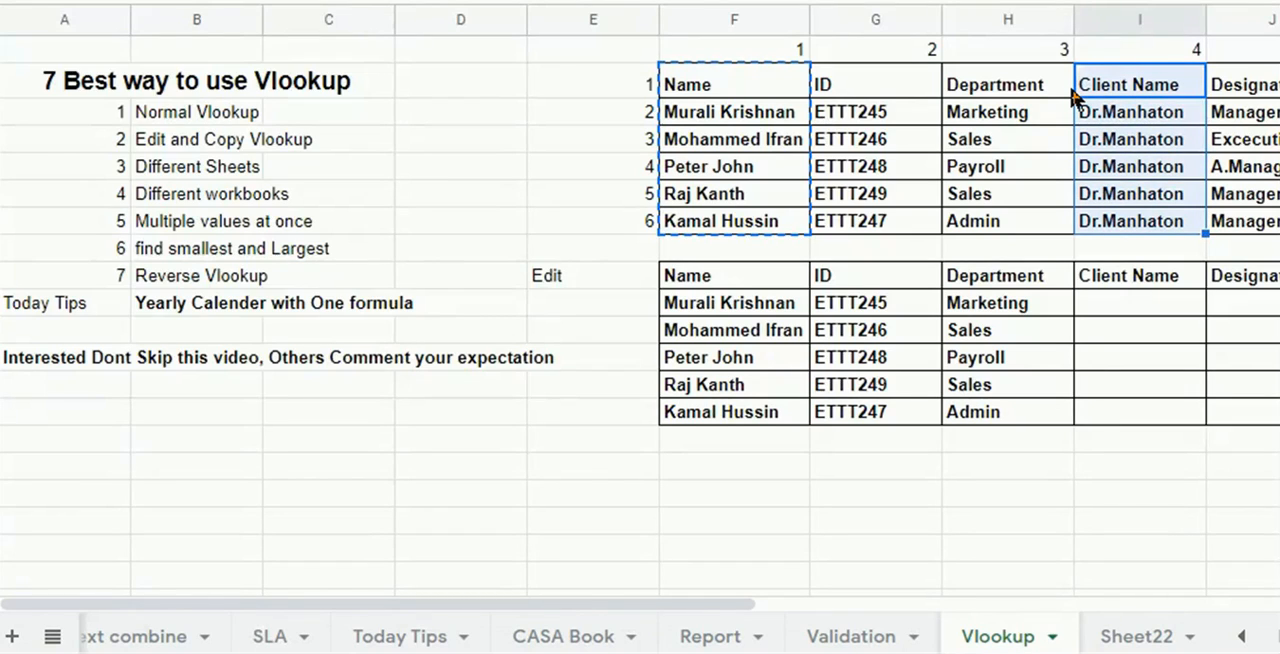
key("ctrl+c")
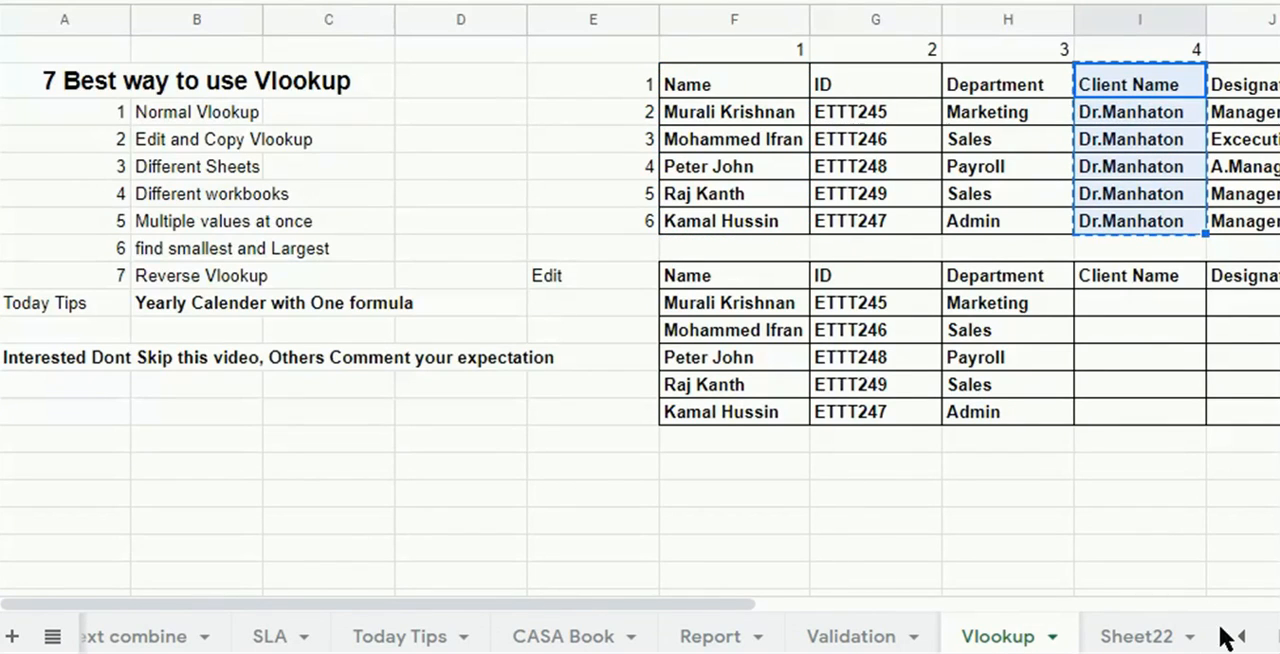
left_click(1159, 647)
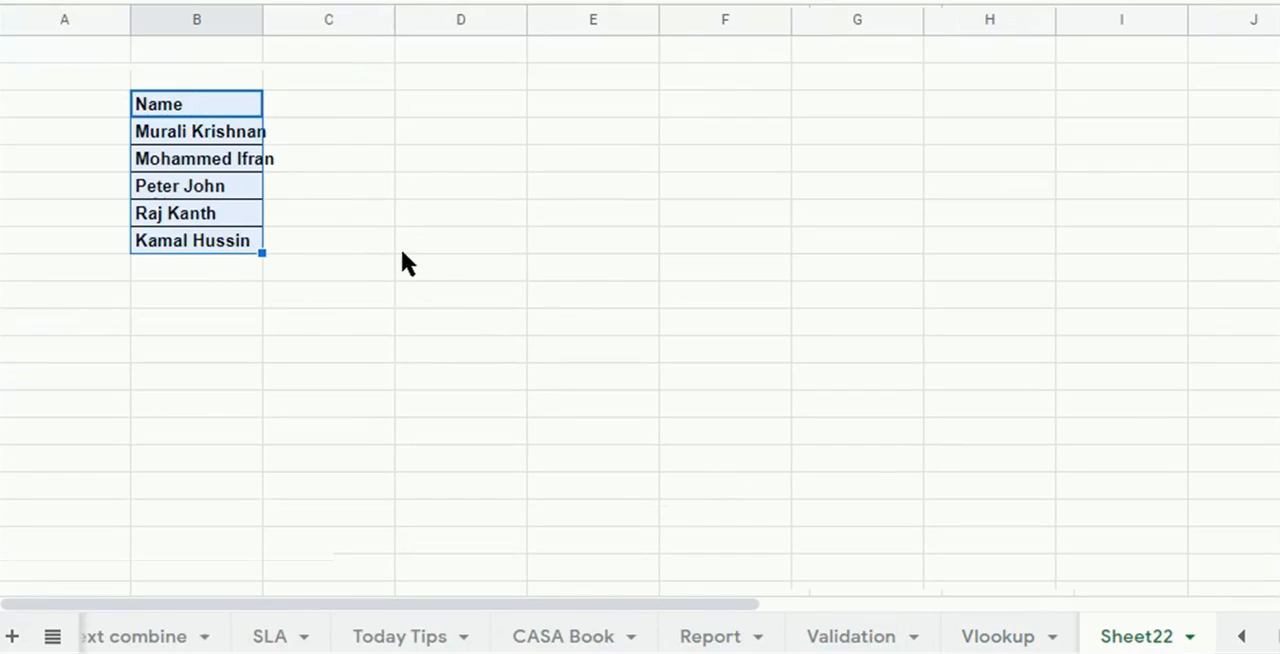
left_click(315, 108)
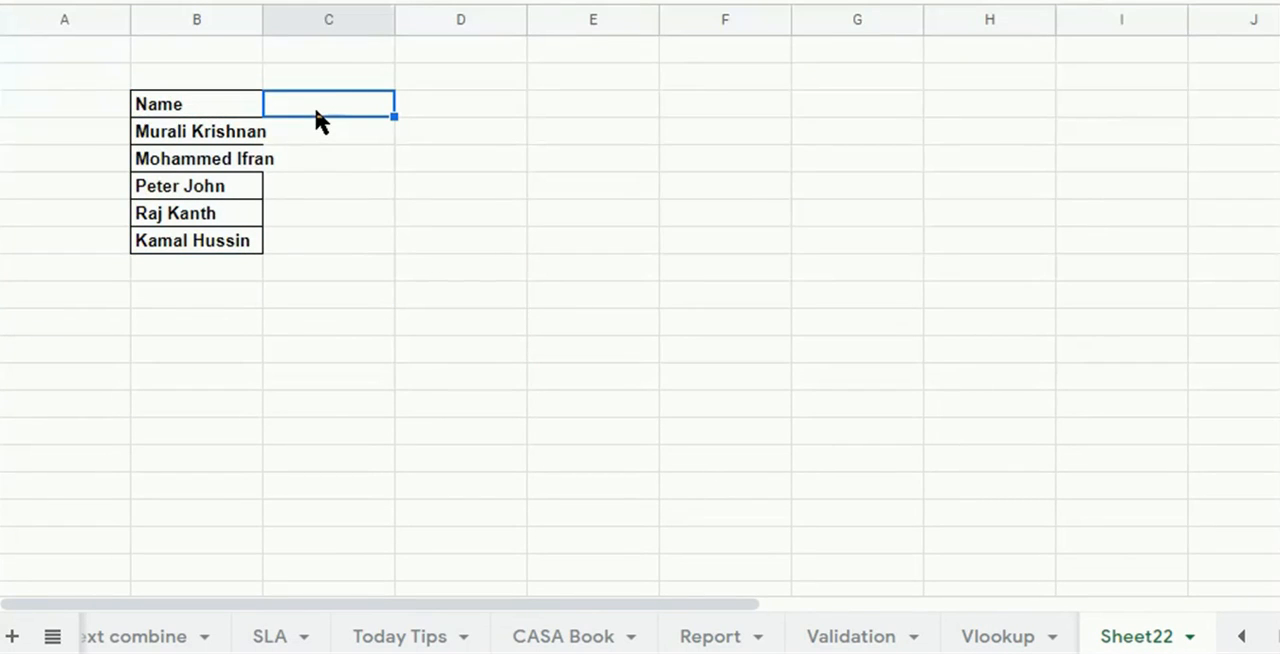
key("ctrl+v")
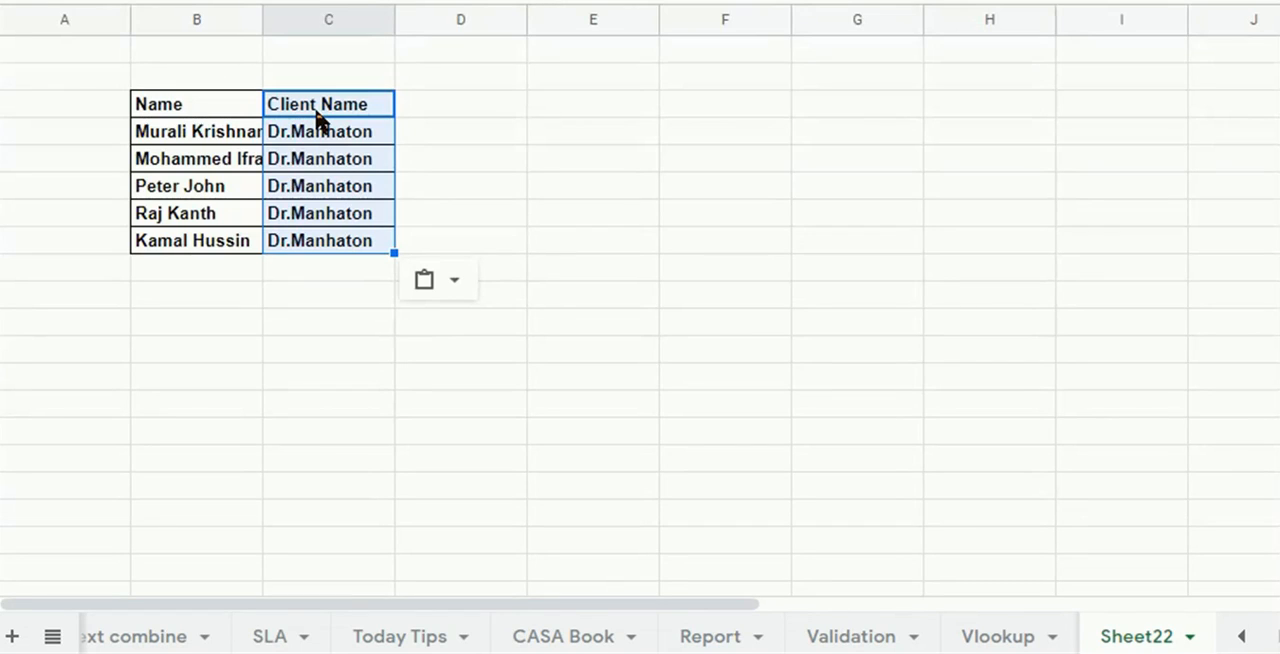
Start a VLOOKUP formula in I10 of the Vlookup sheet with G10 as the search key.
left_click(988, 638)
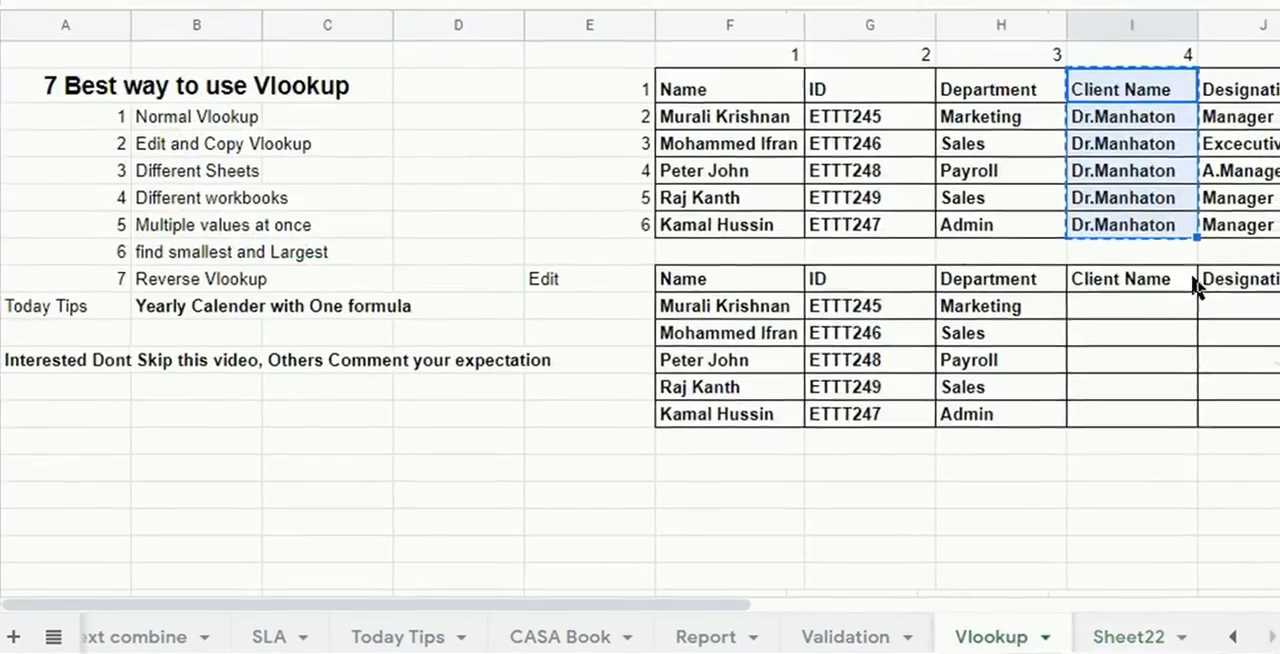
left_click(1118, 300)
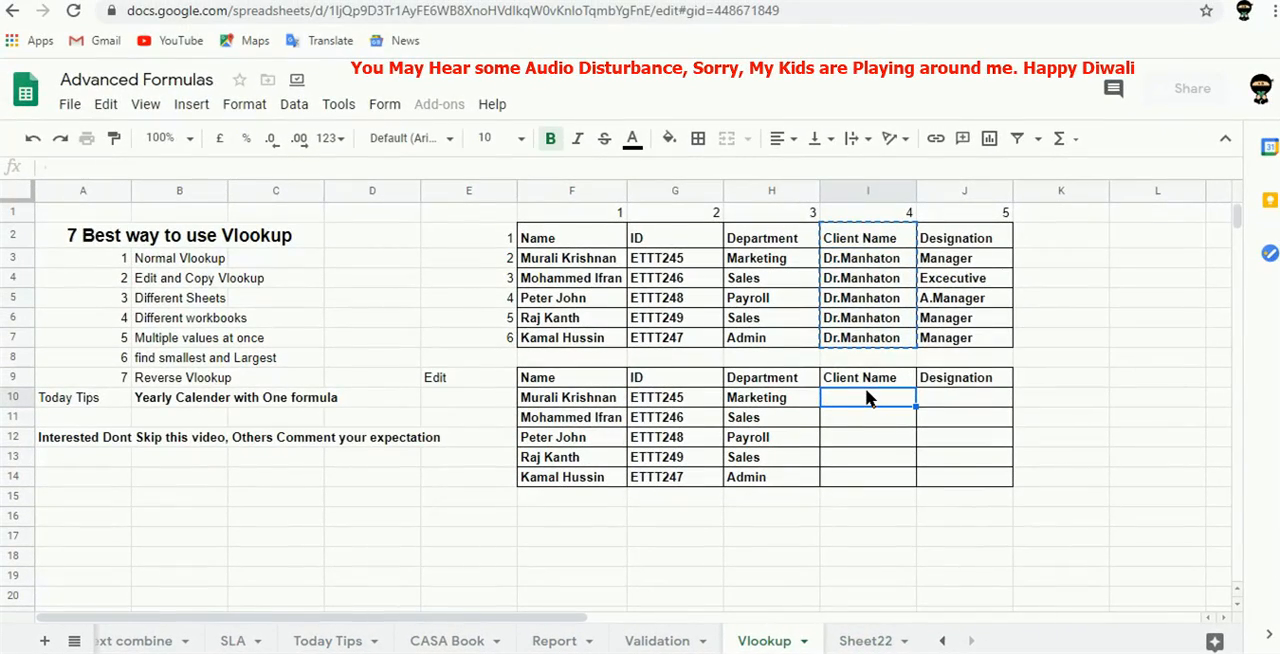
type("=VLOOKUP(")
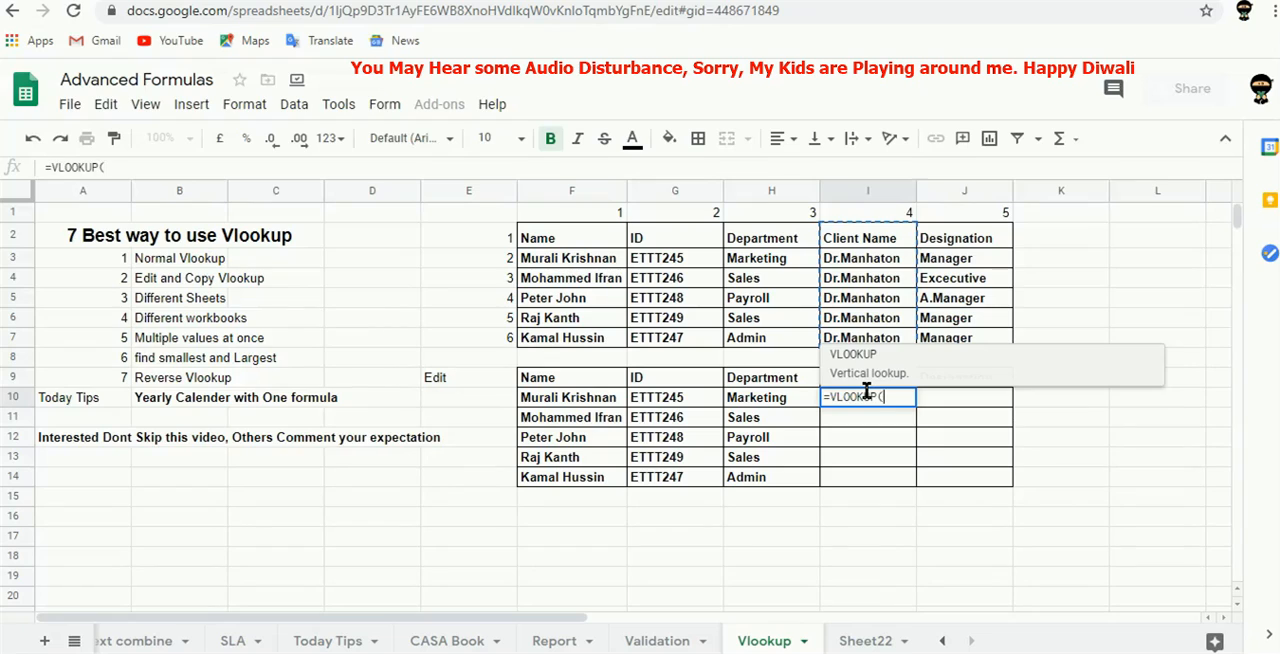
key("Left")
key("Left")
key("Left")
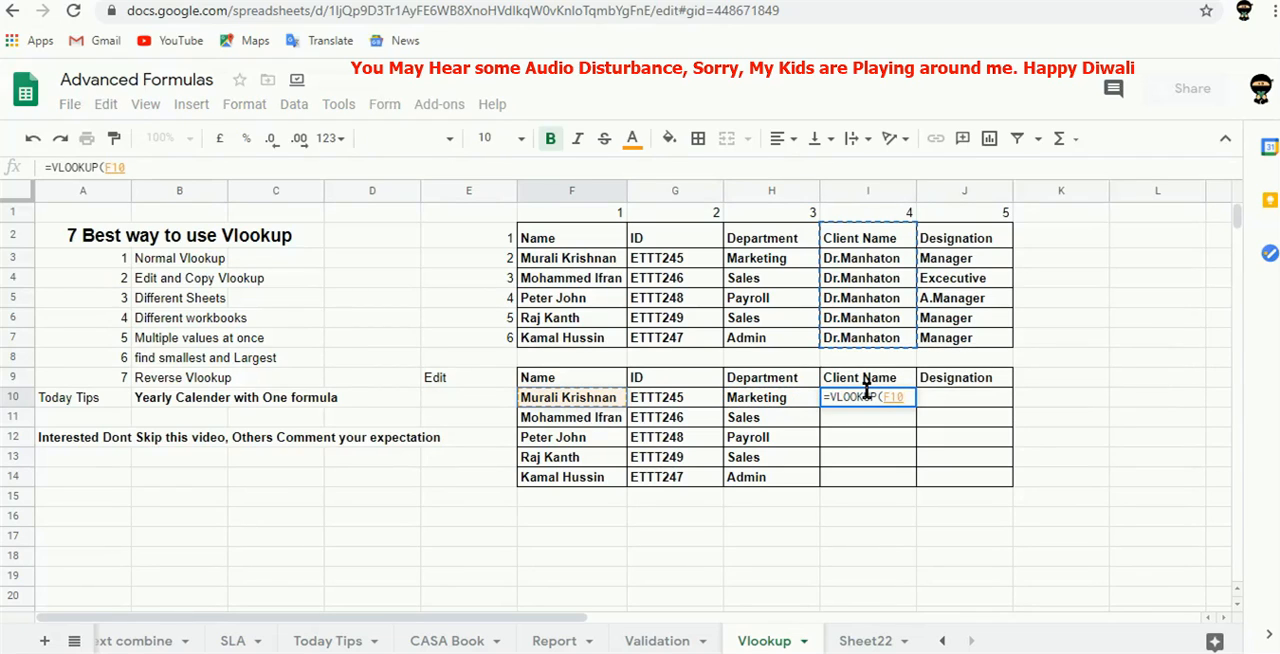
key("Right")
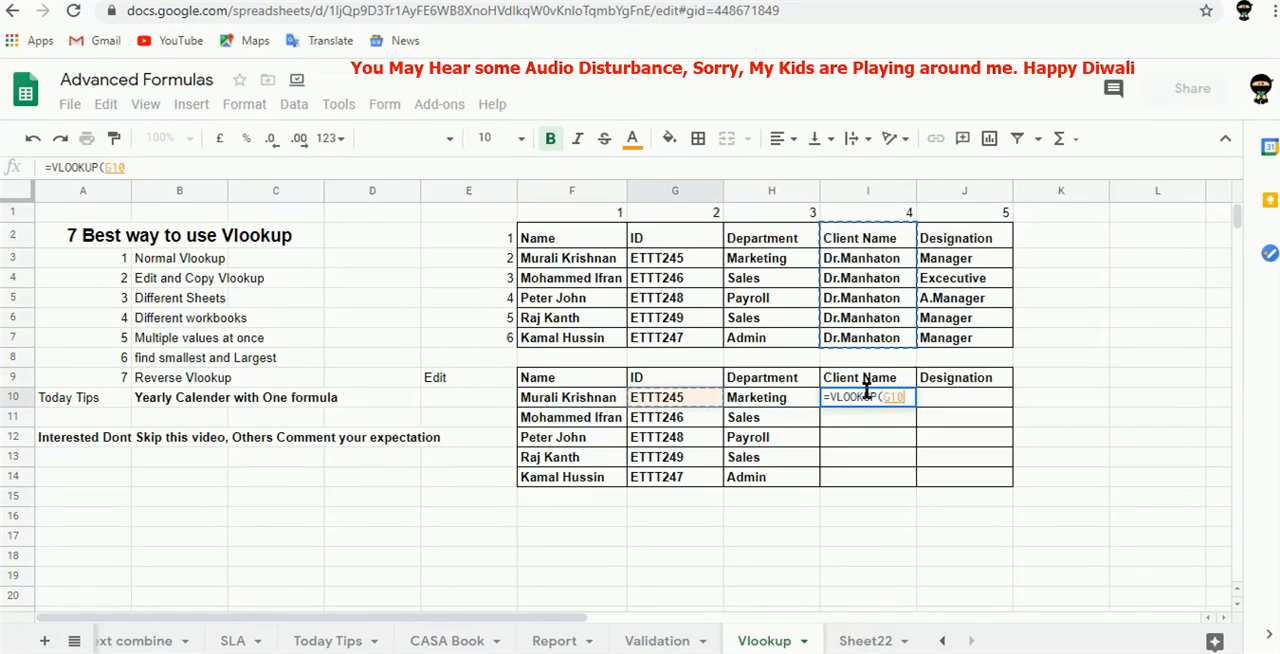
type(",")
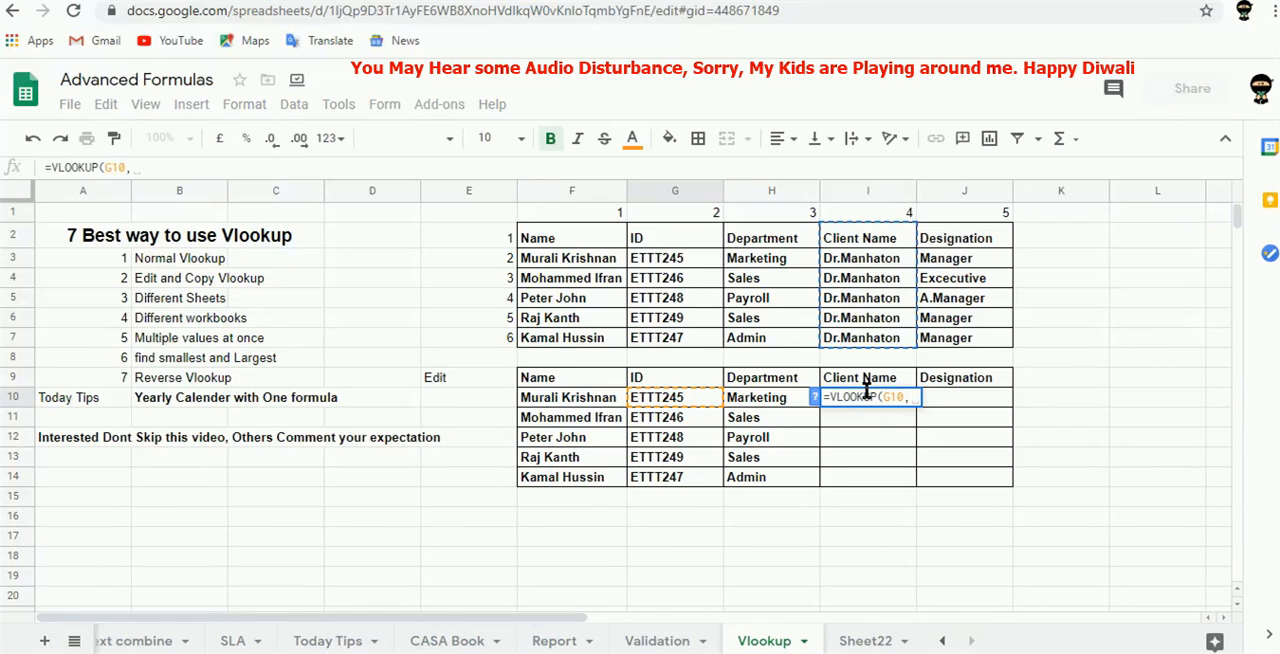
Set the I10 formula's lookup range to the absolute reference Sheet22!$B$3:$C$8.
left_click(850, 641)
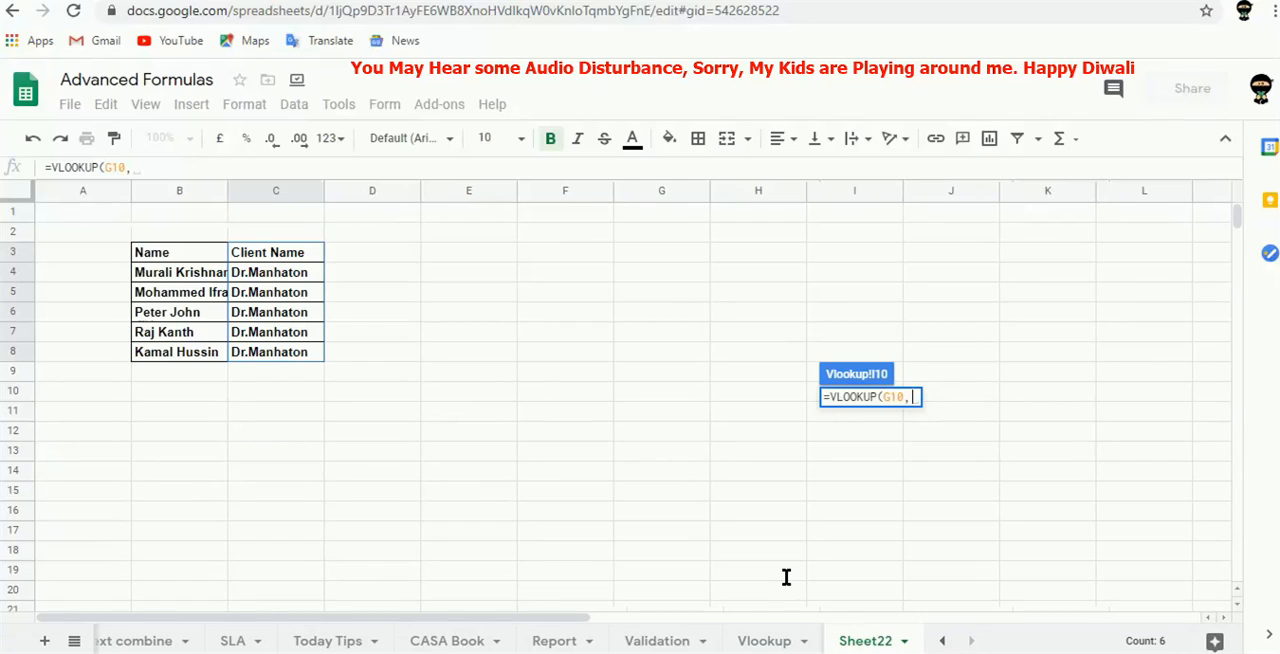
left_click_drag(172, 263, 288, 352)
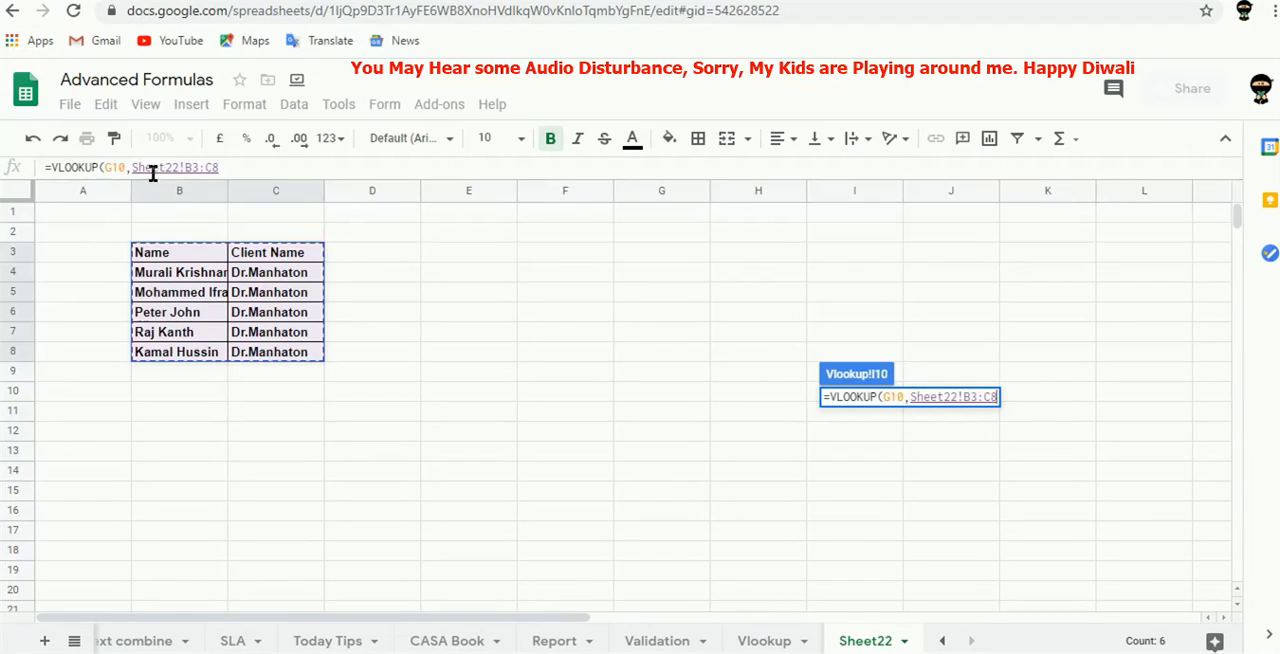
key("F4")
left_click(210, 257)
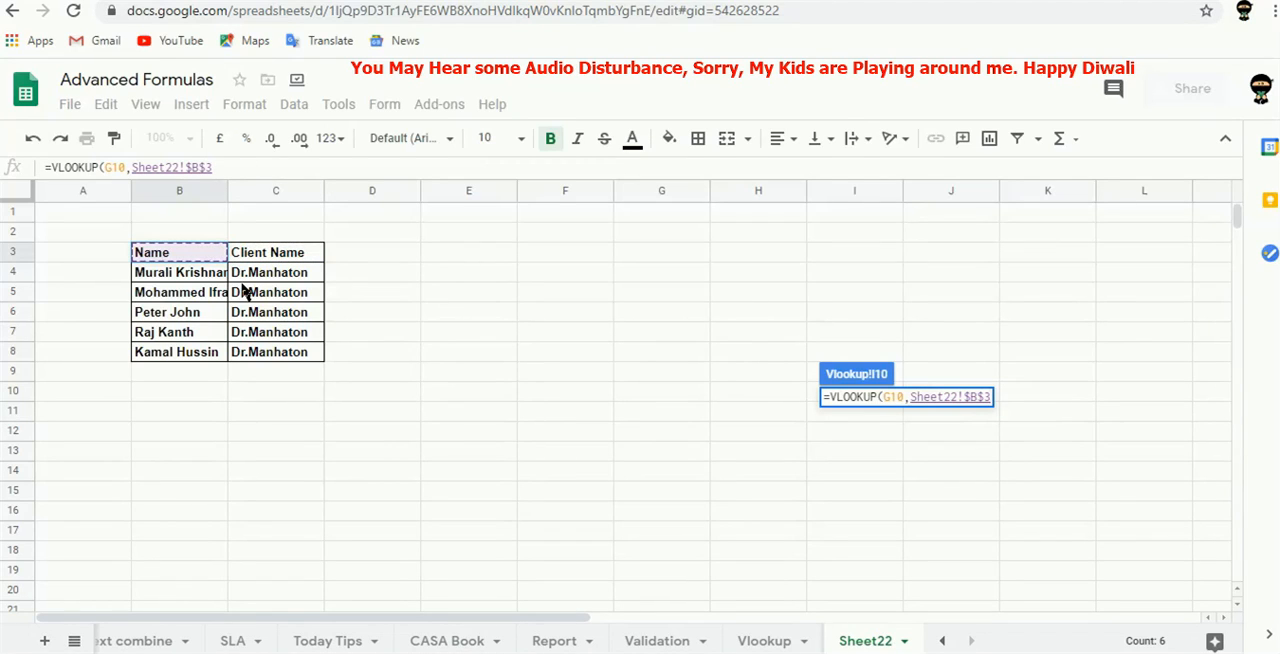
key("shift+Right")
key("shift+Down")
key("shift+Down")
key("shift+Down")
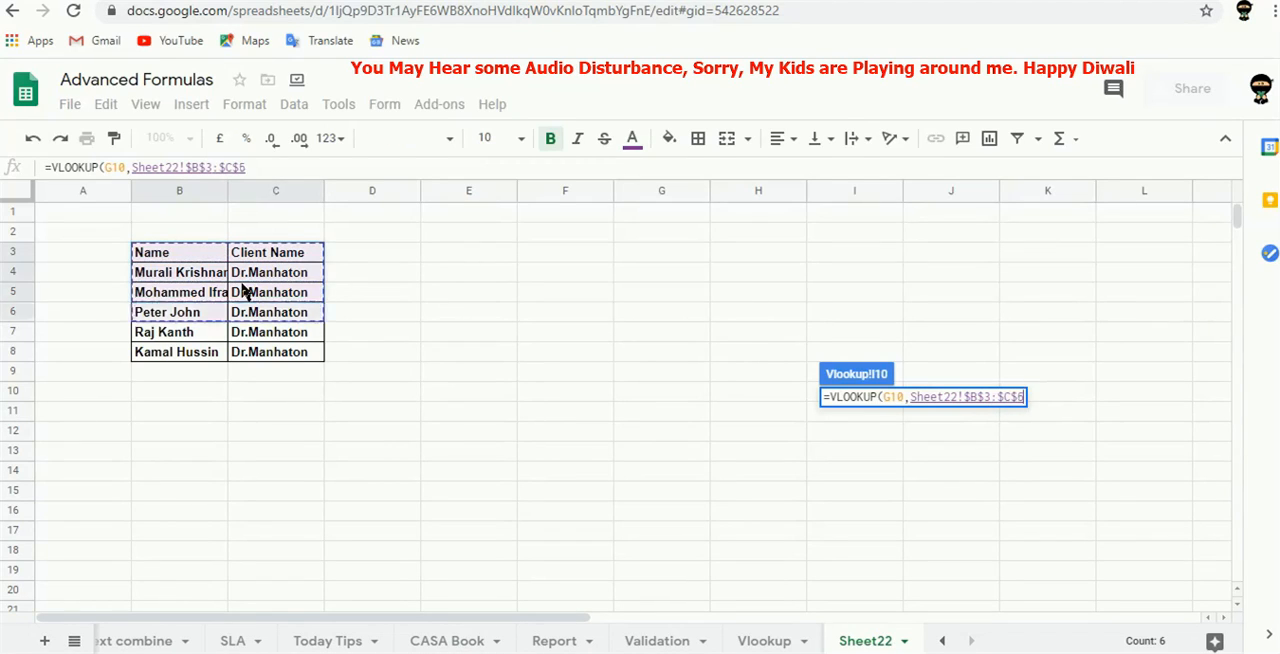
key("shift+Down")
key("shift+Down")
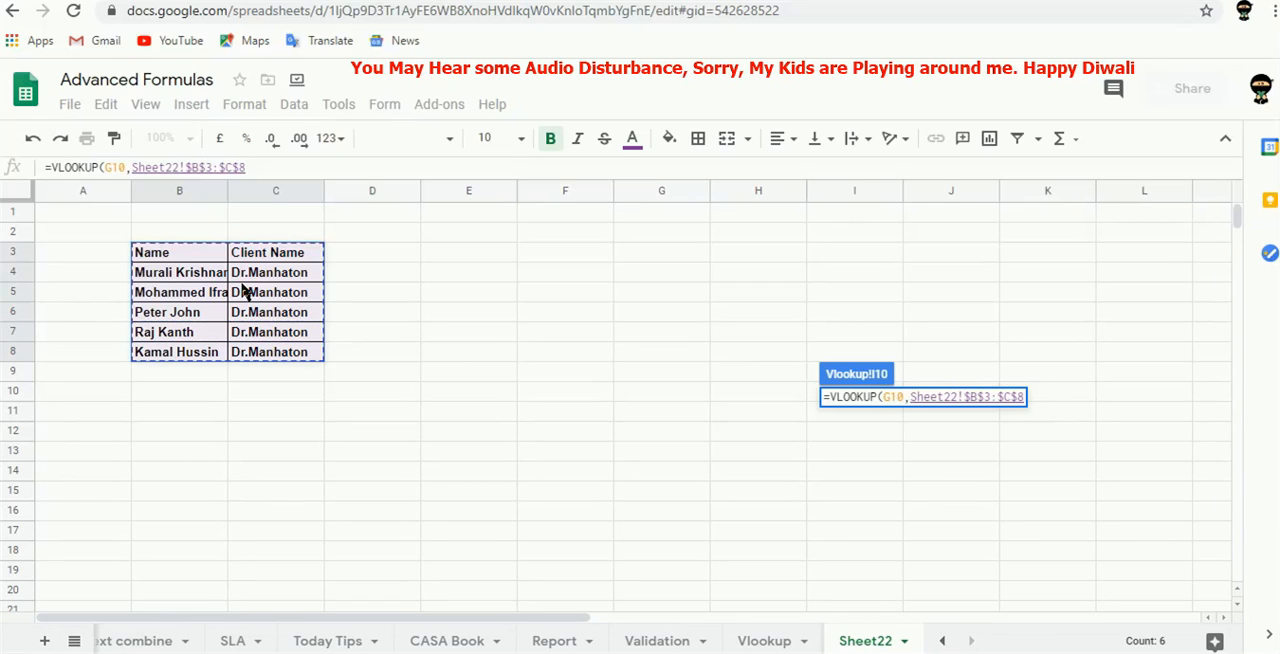
Complete the I10 formula with column index 2 and is_sorted 0.
type(",2,")
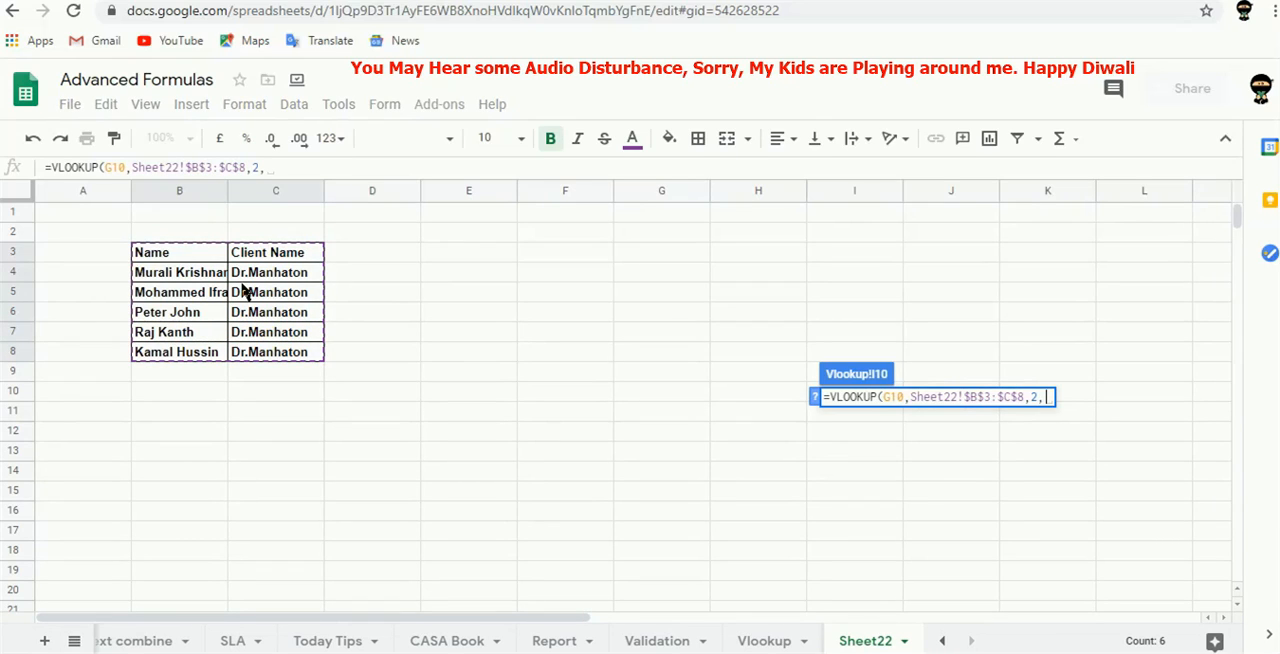
type("0")
key("Return")
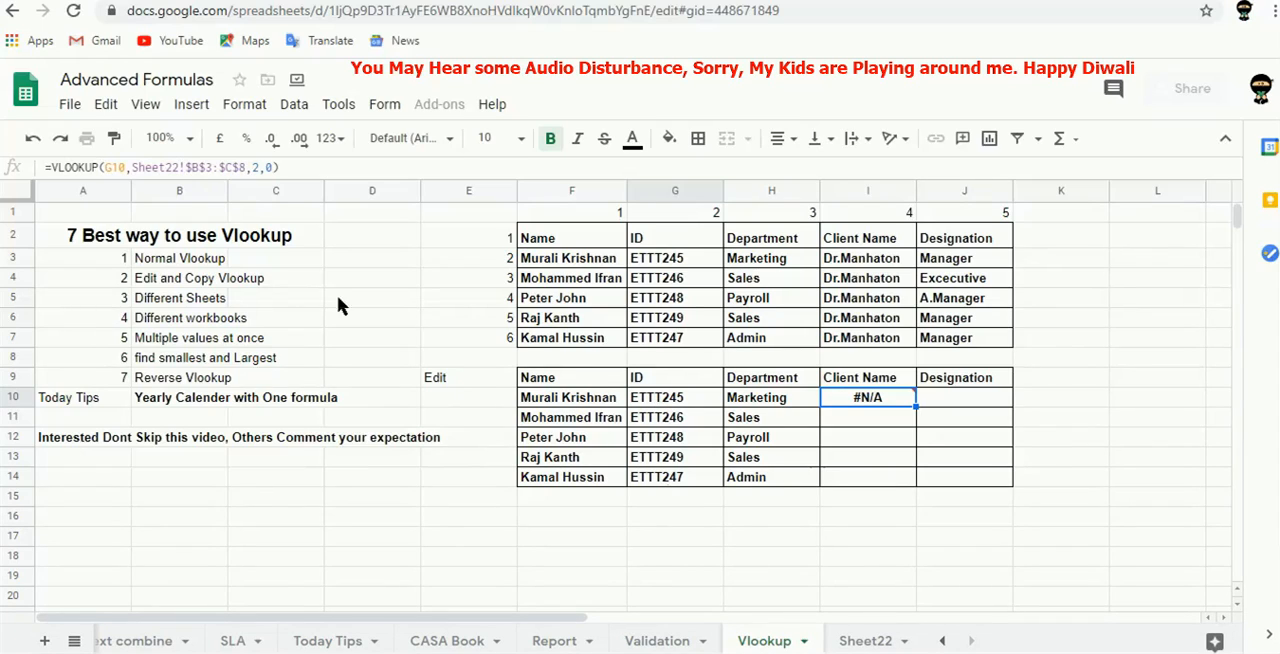
Change the search key in the I10 VLOOKUP formula to F10.
left_click(115, 172)
double_click(115, 168)
type("f10")
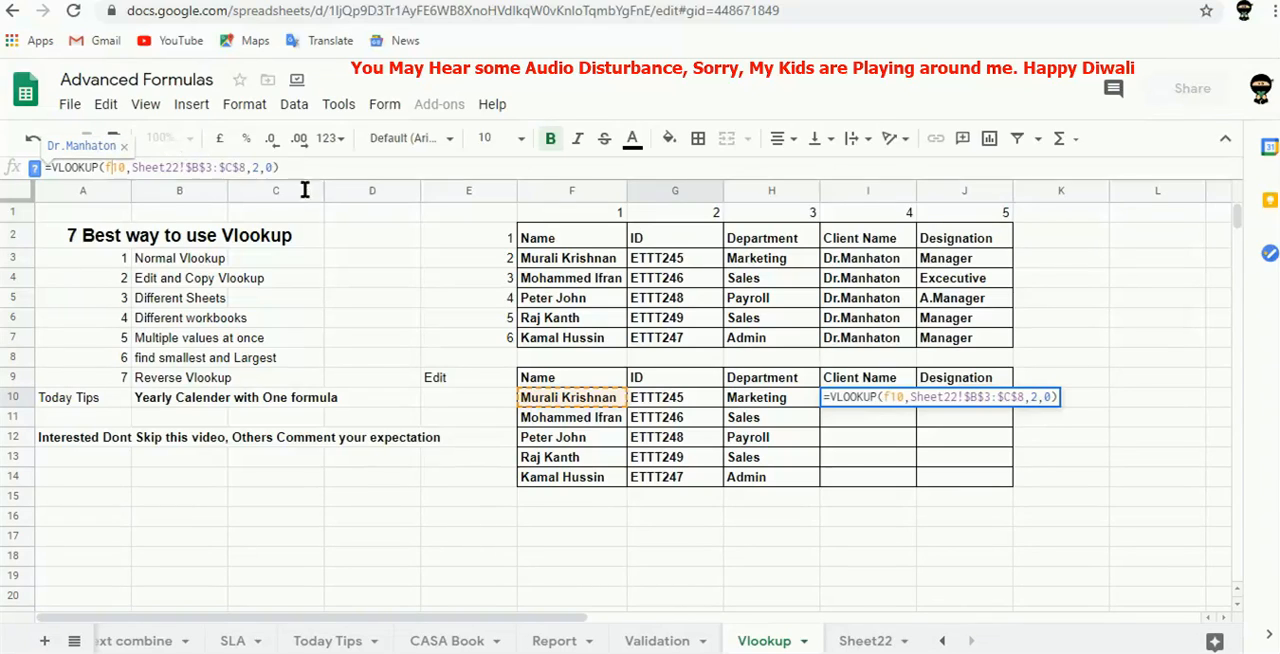
key("Tab")
key("Left")
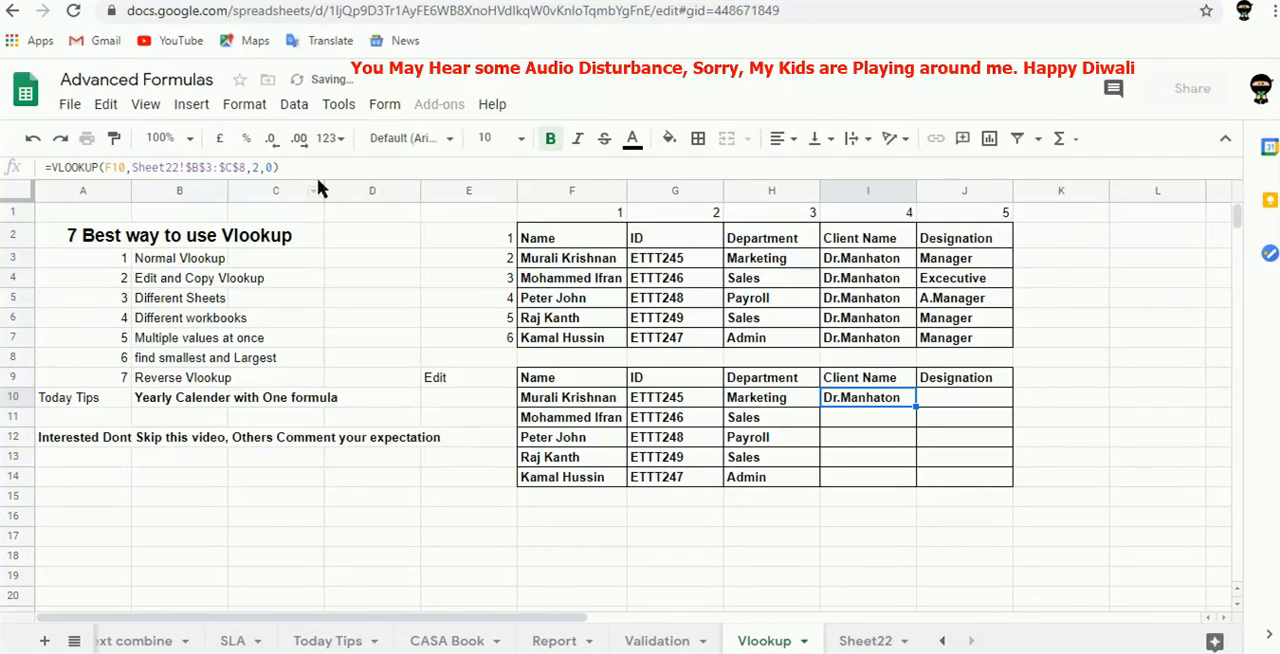
Fill the Client Name formula from I10 down through I14.
key("shift+Down")
key("shift+Down")
key("shift+Down")
key("shift+Down")
key("ctrl+d")
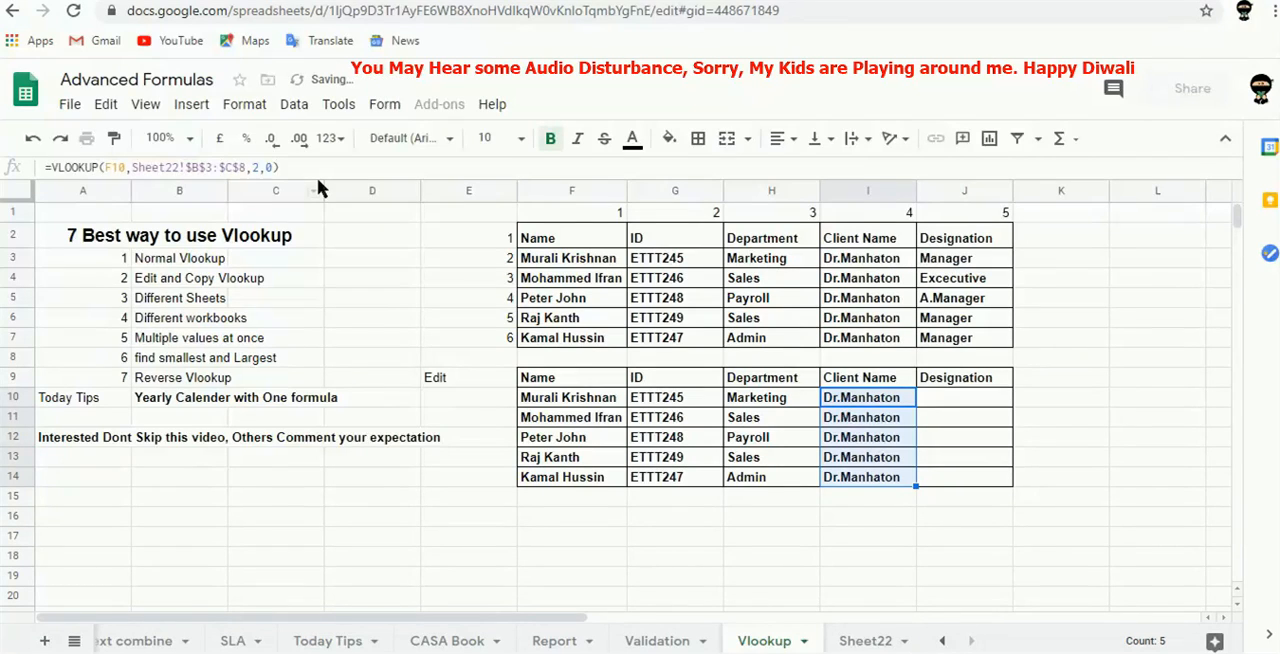
key("Right")
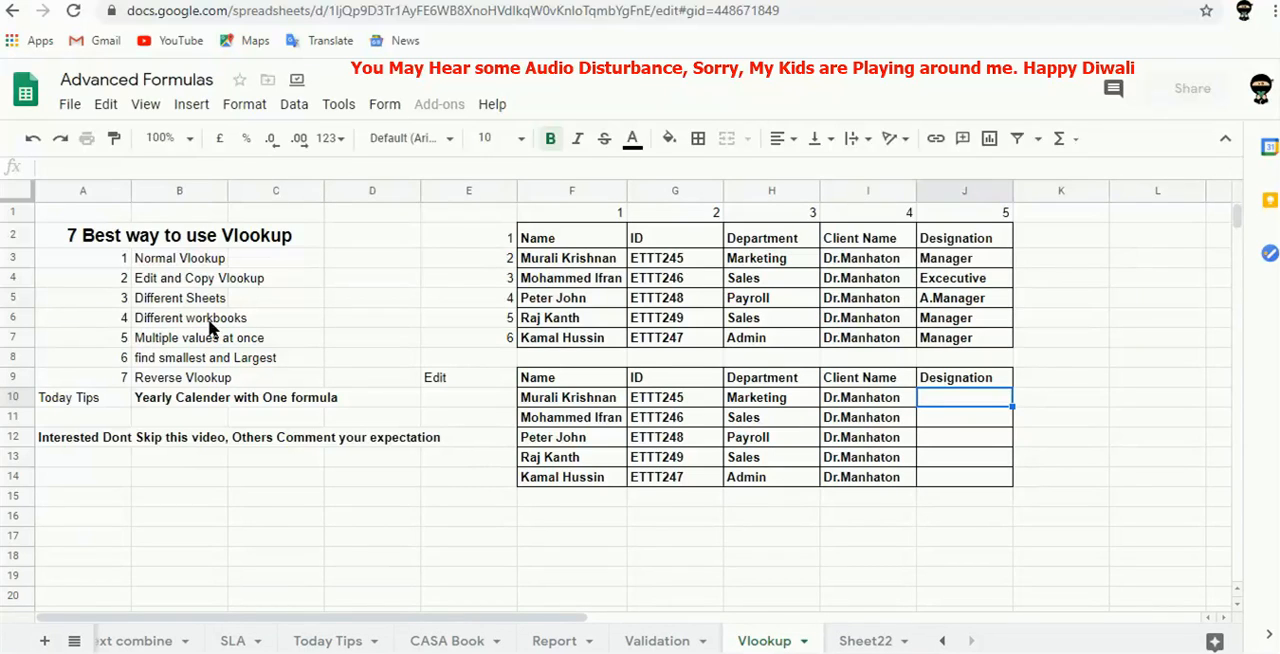
Copy the table F2:J7 and paste it into the Left Vlookup sheet of the Annual Report workbook starting at M22.
left_click(576, 243)
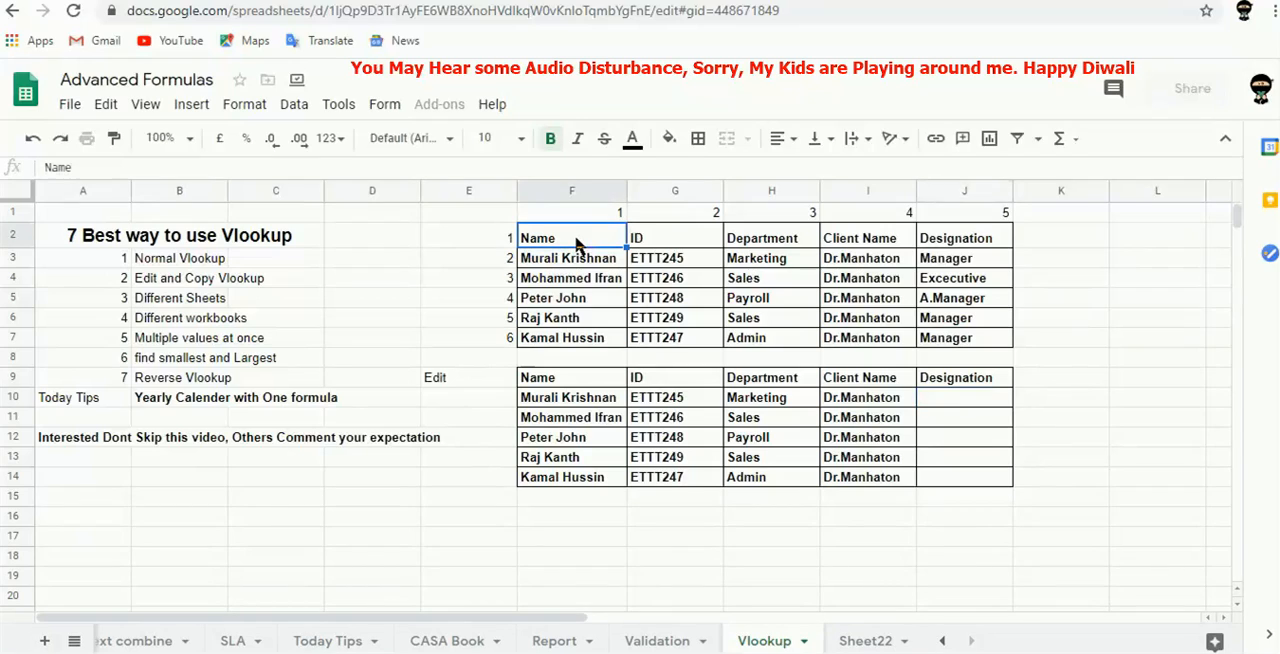
key("ctrl+shift+Right")
key("ctrl+shift+Down")
key("ctrl+c")
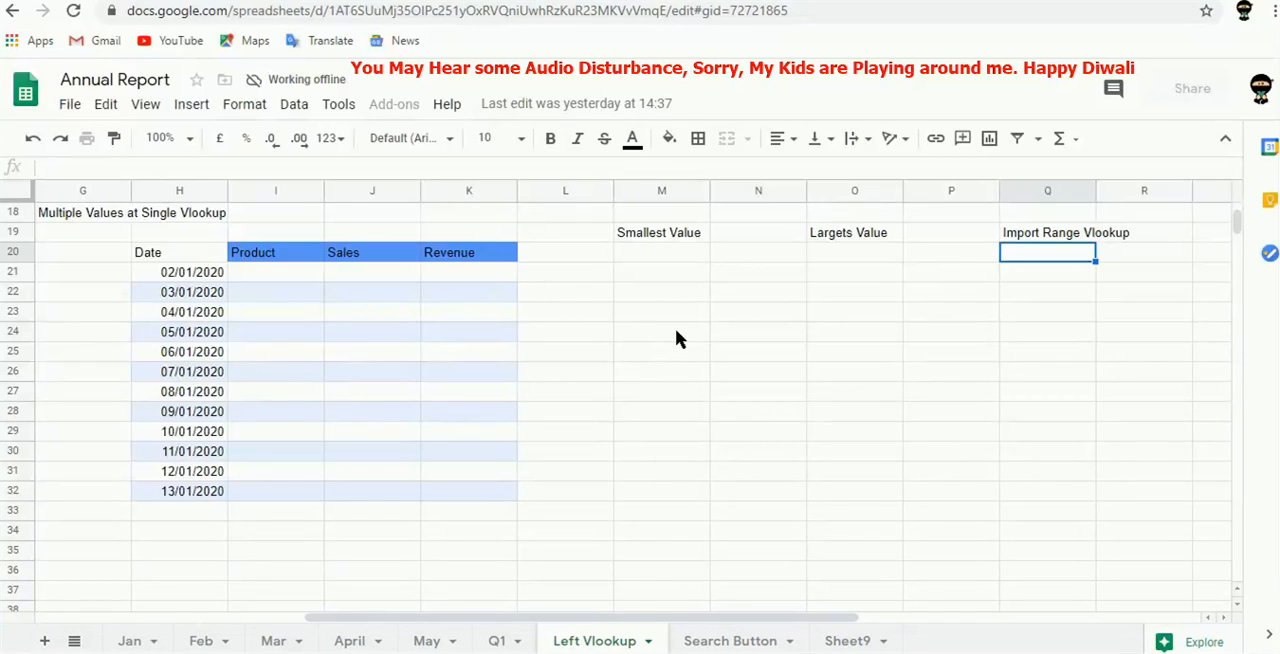
left_click(668, 294)
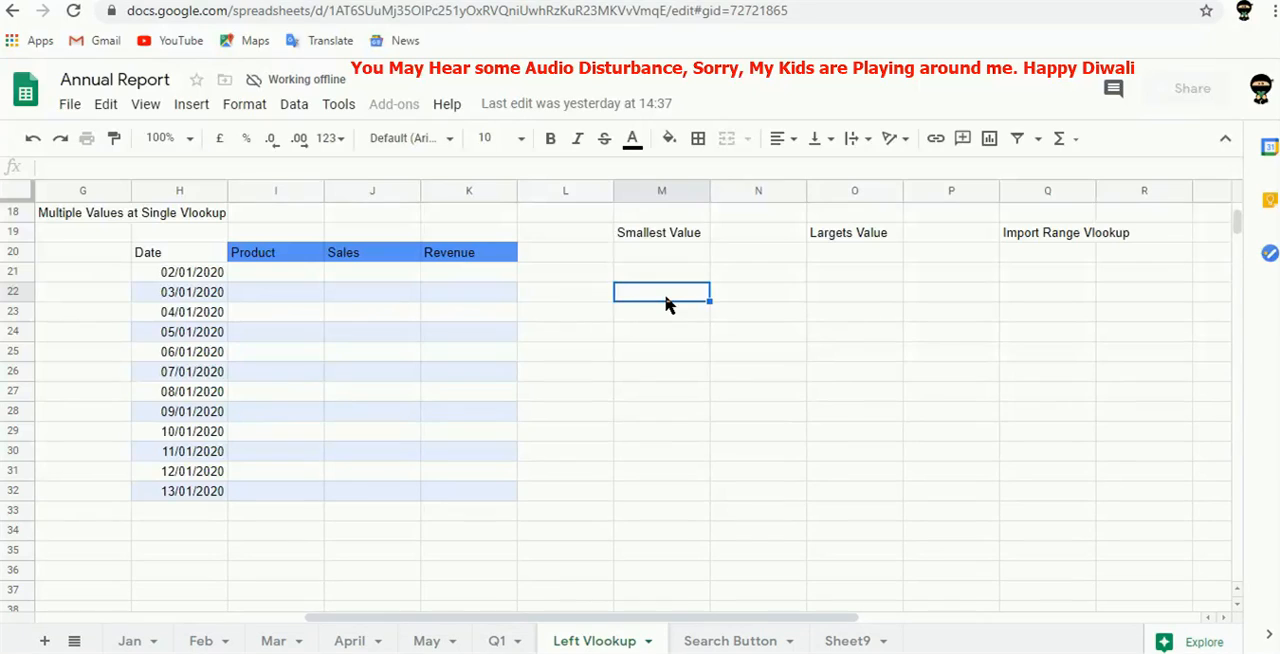
key("ctrl+v")
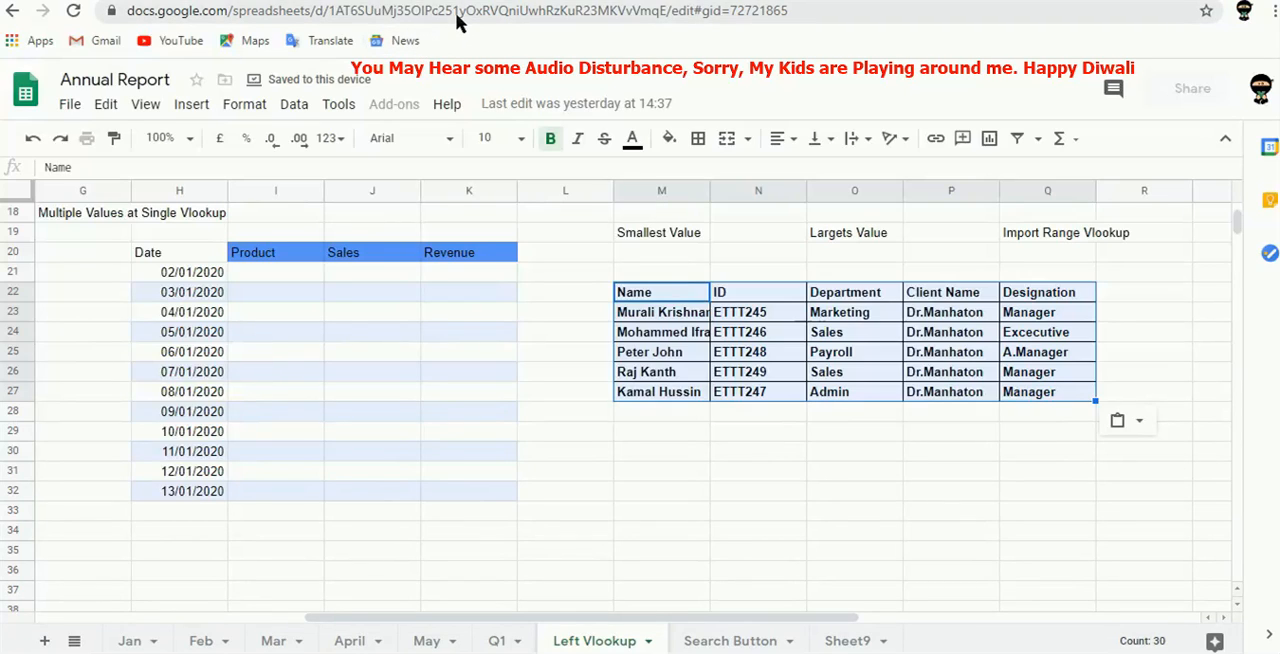
Copy the Annual Report workbook's URL and start a VLOOKUP in J10 of the Advanced Formulas workbook with search key F10.
left_click(795, 12)
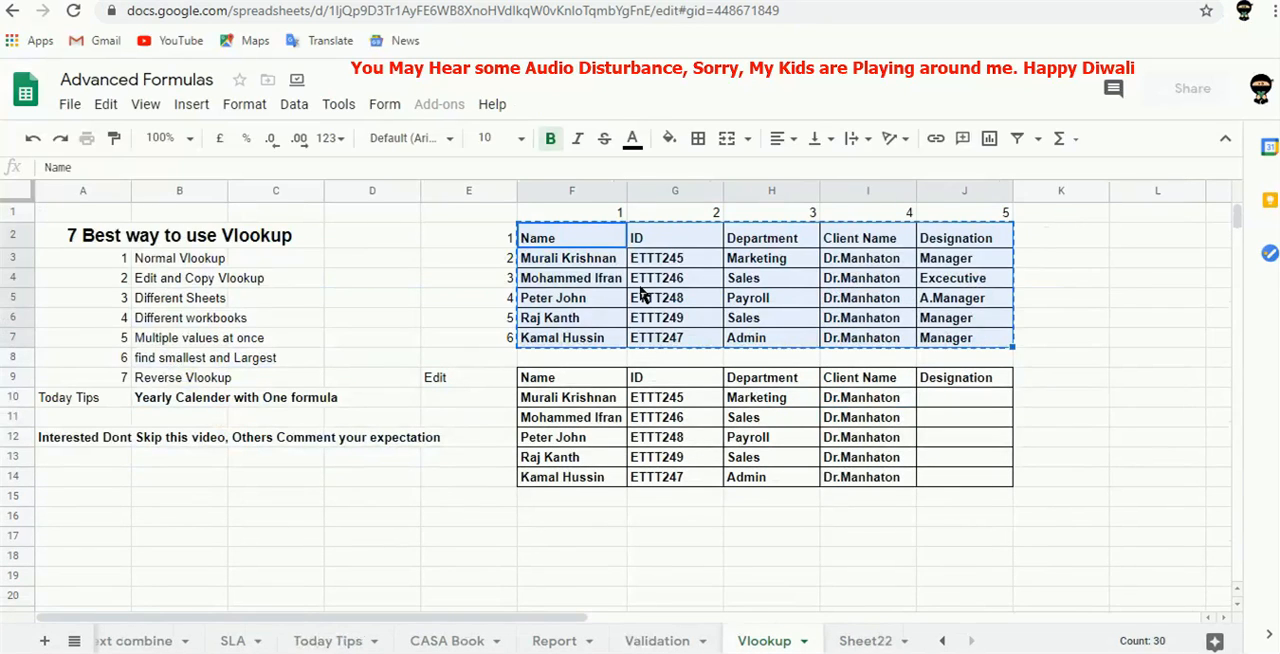
left_click(946, 406)
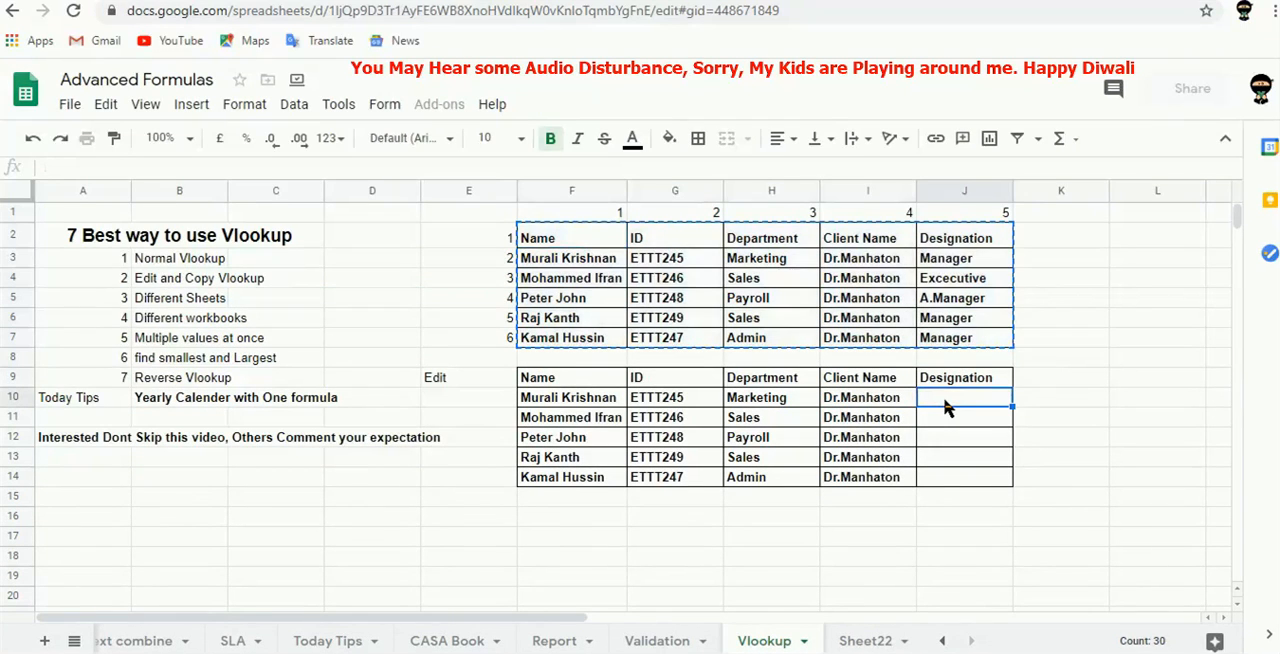
type("=vlo")
key("Tab")
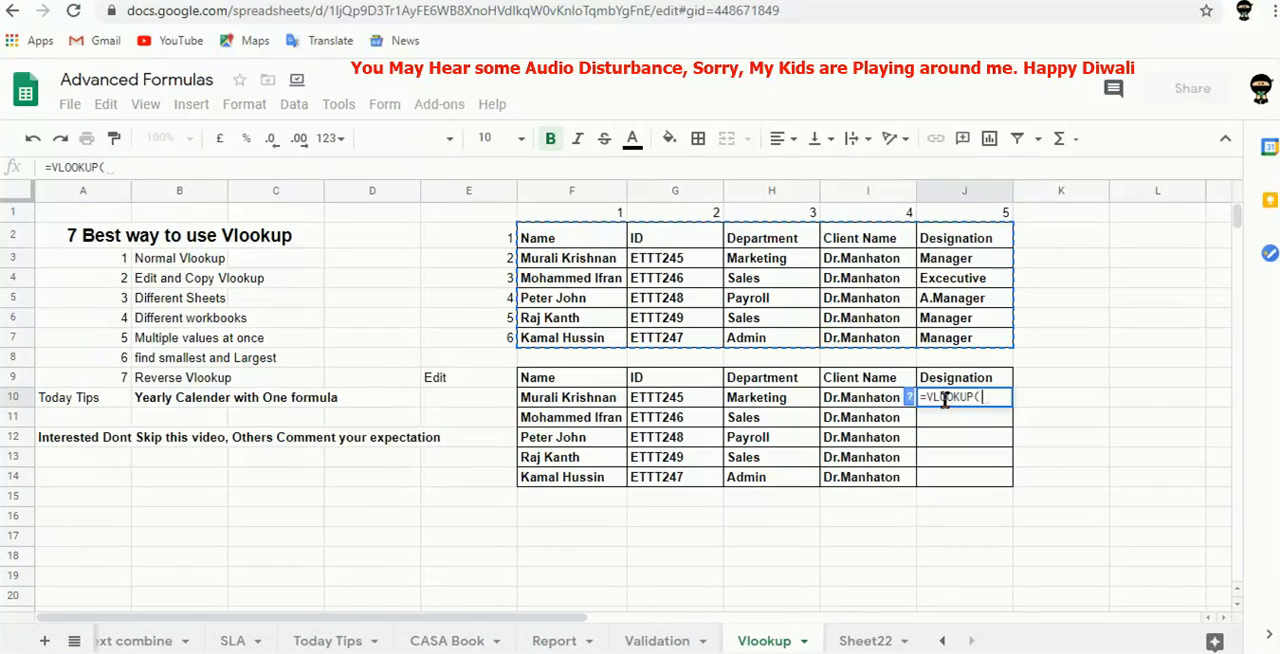
key("Left")
key("Left")
key("Left")
key("Left")
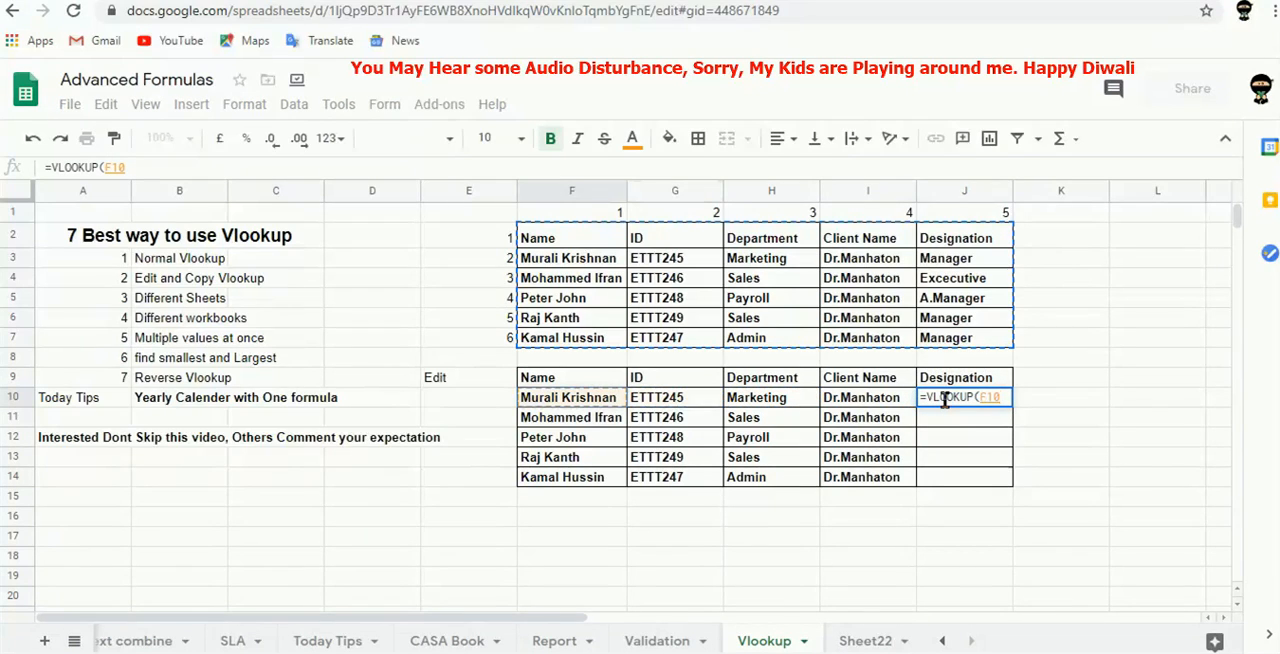
type(",")
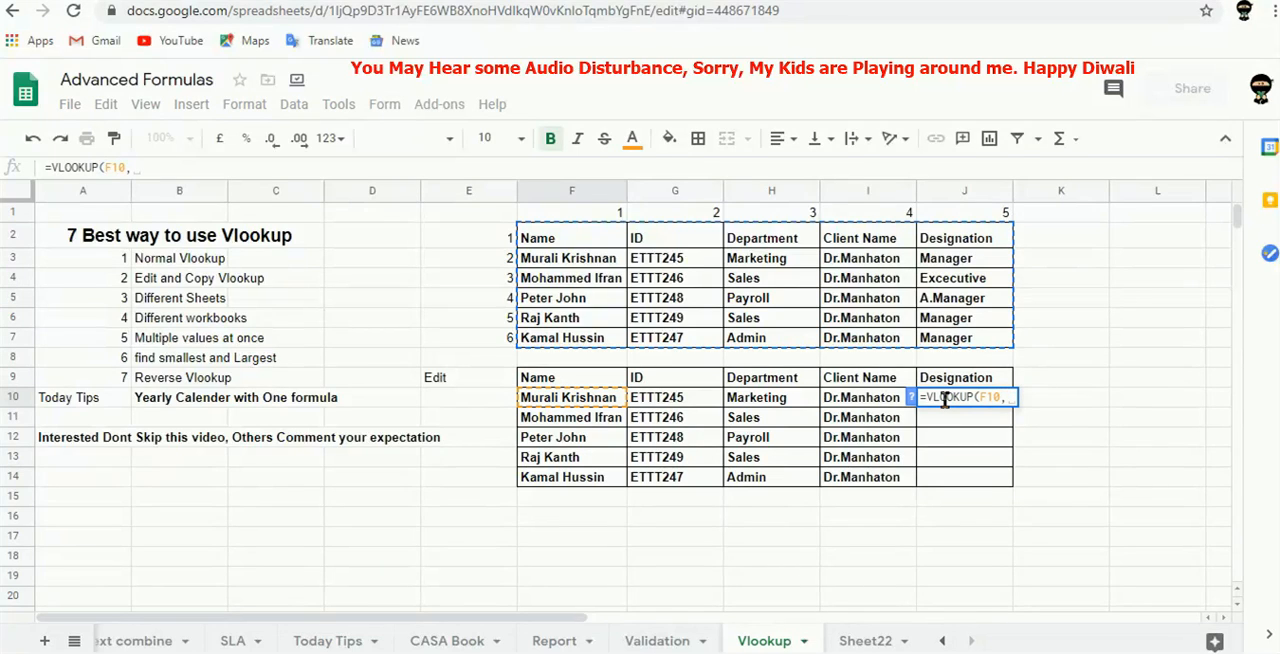
type("im")
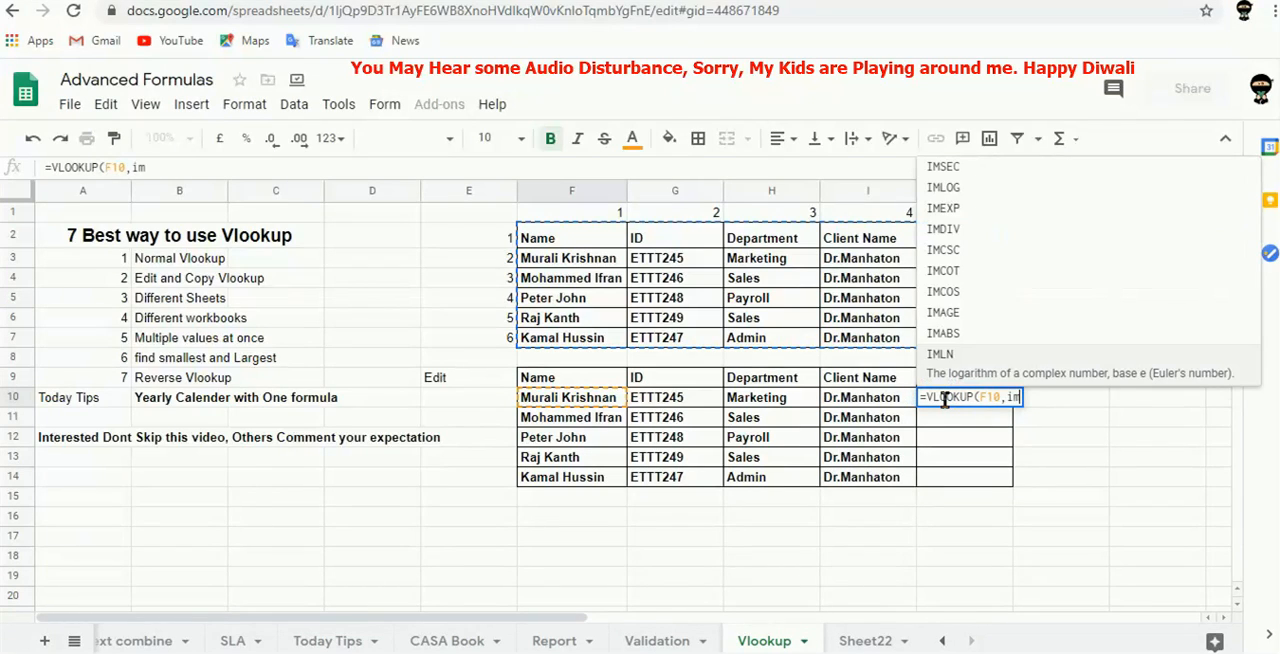
type("port")
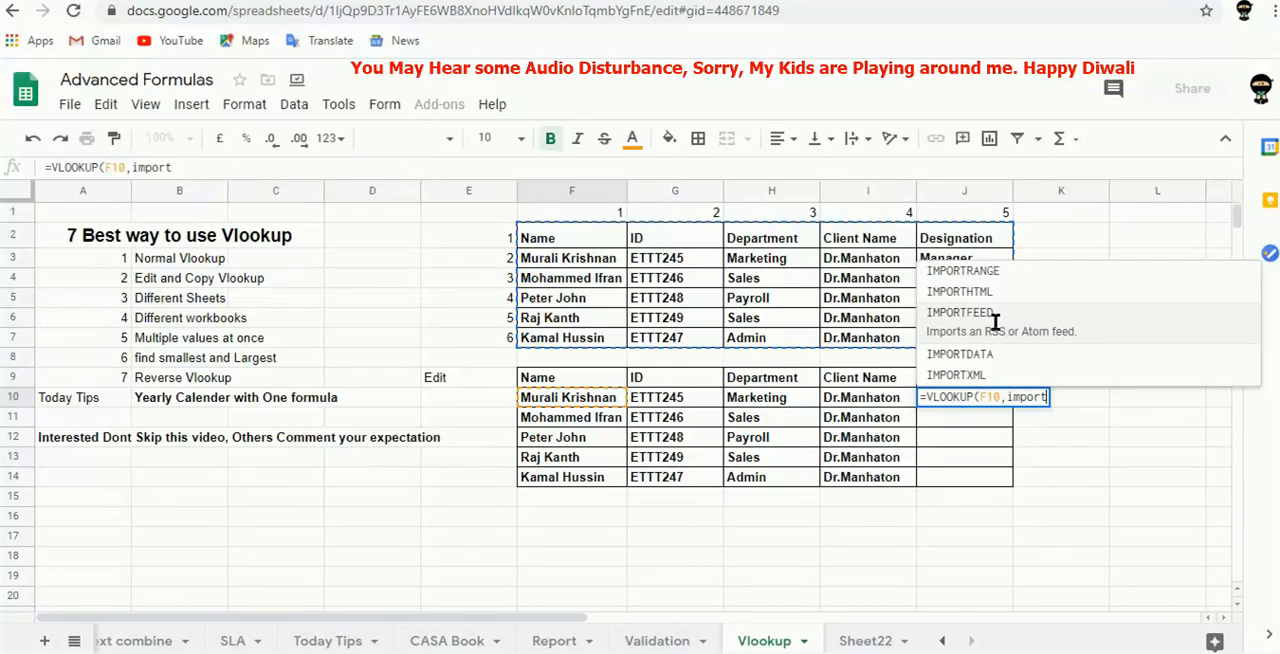
Add IMPORTRANGE as the lookup range in the J10 formula, with the copied Annual Report URL in quotes as its first argument.
left_click(979, 270)
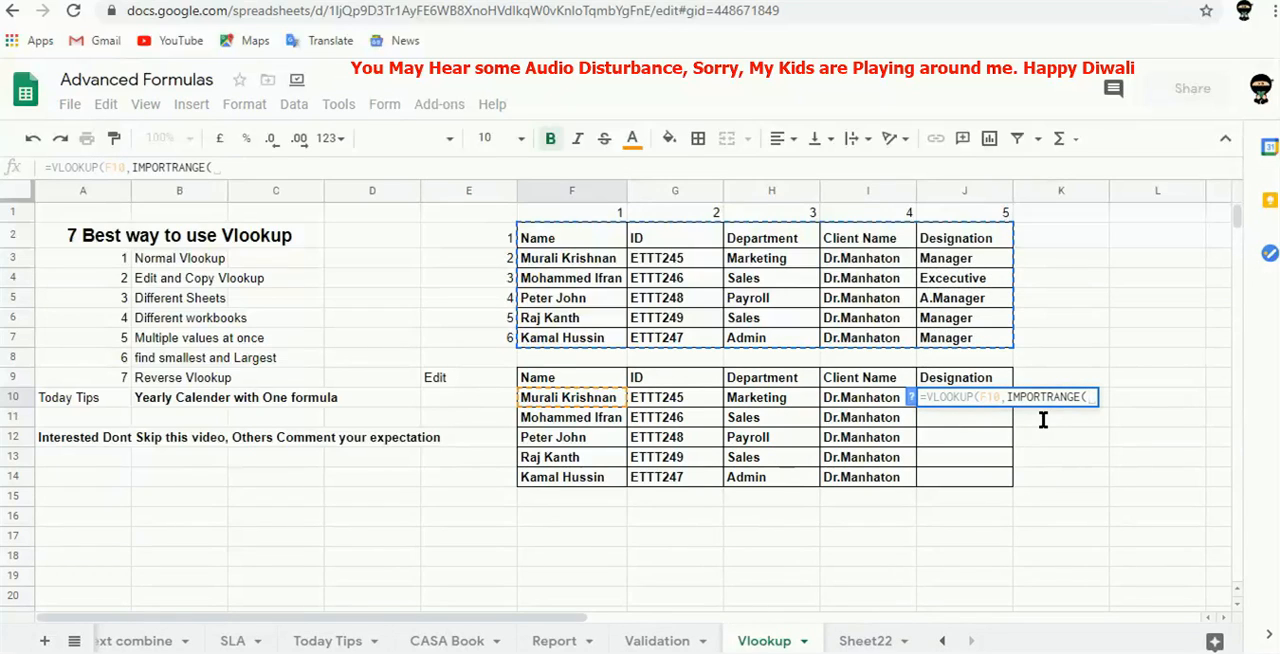
type("\"")
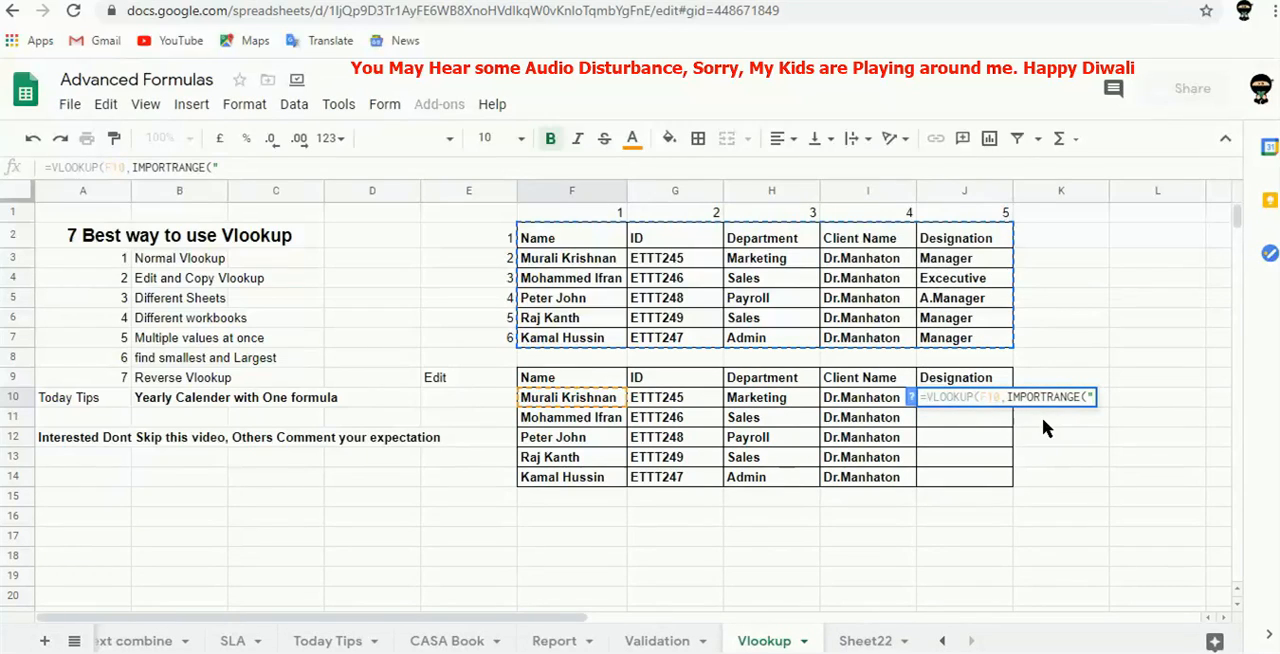
key("ctrl+v")
type("\"")
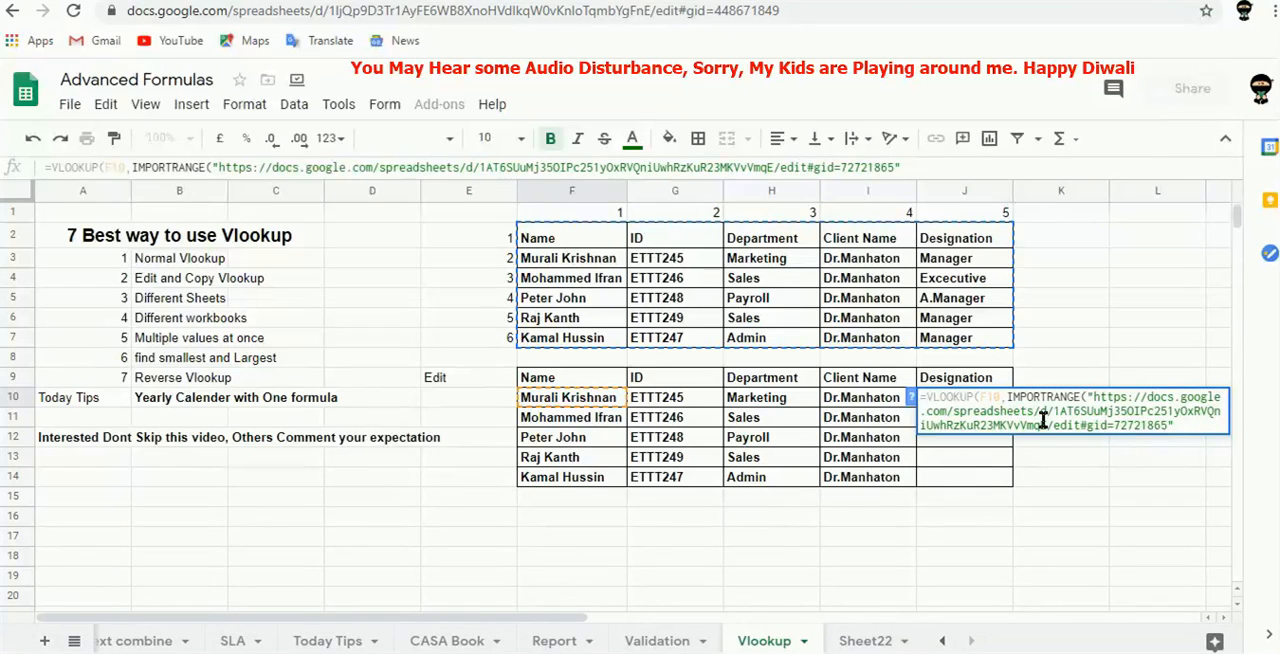
type(",")
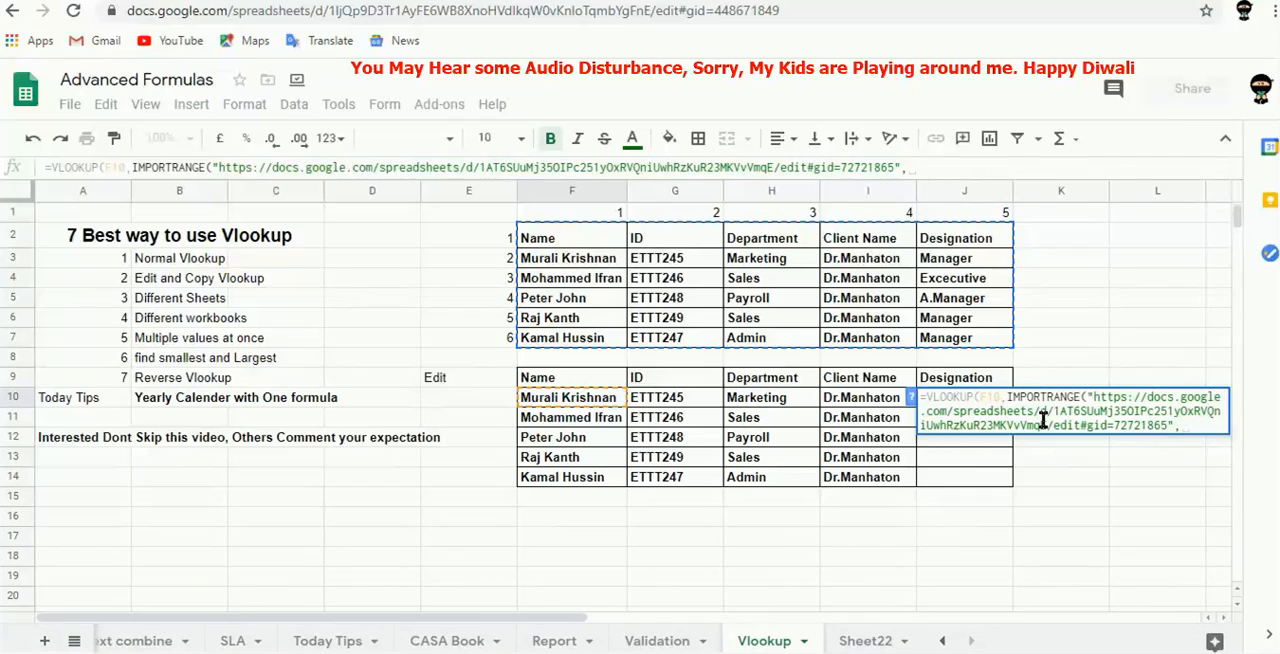
type("\"Left")
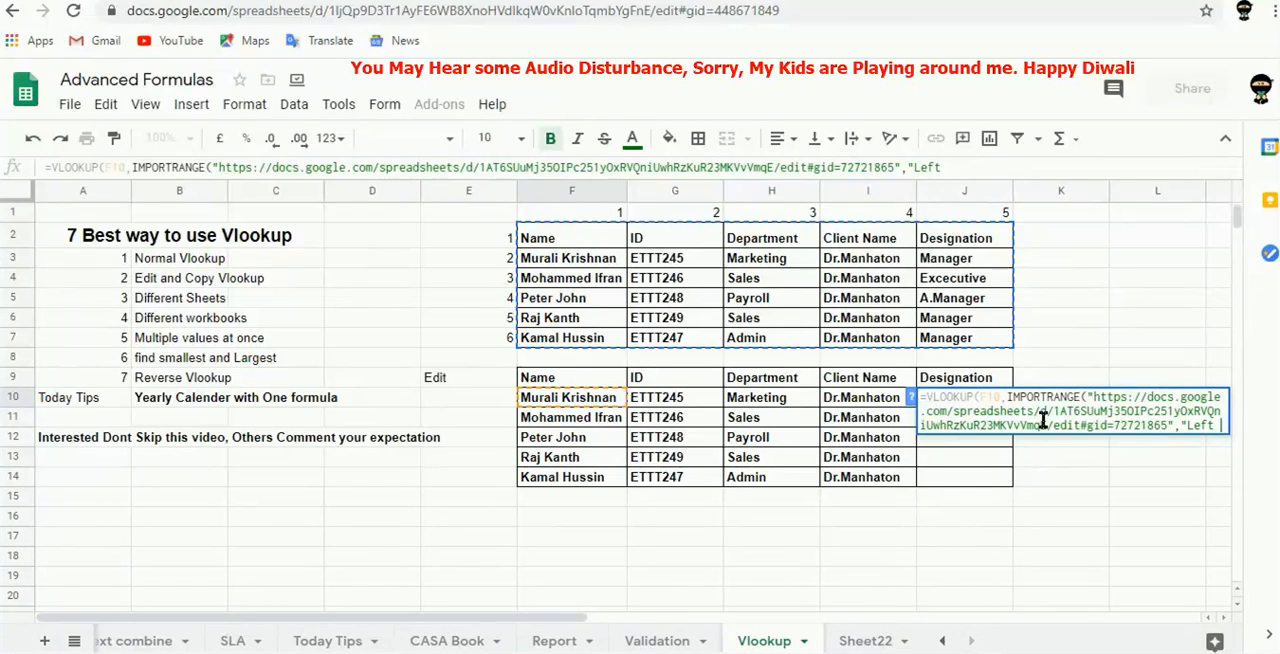
type(" Vlookip")
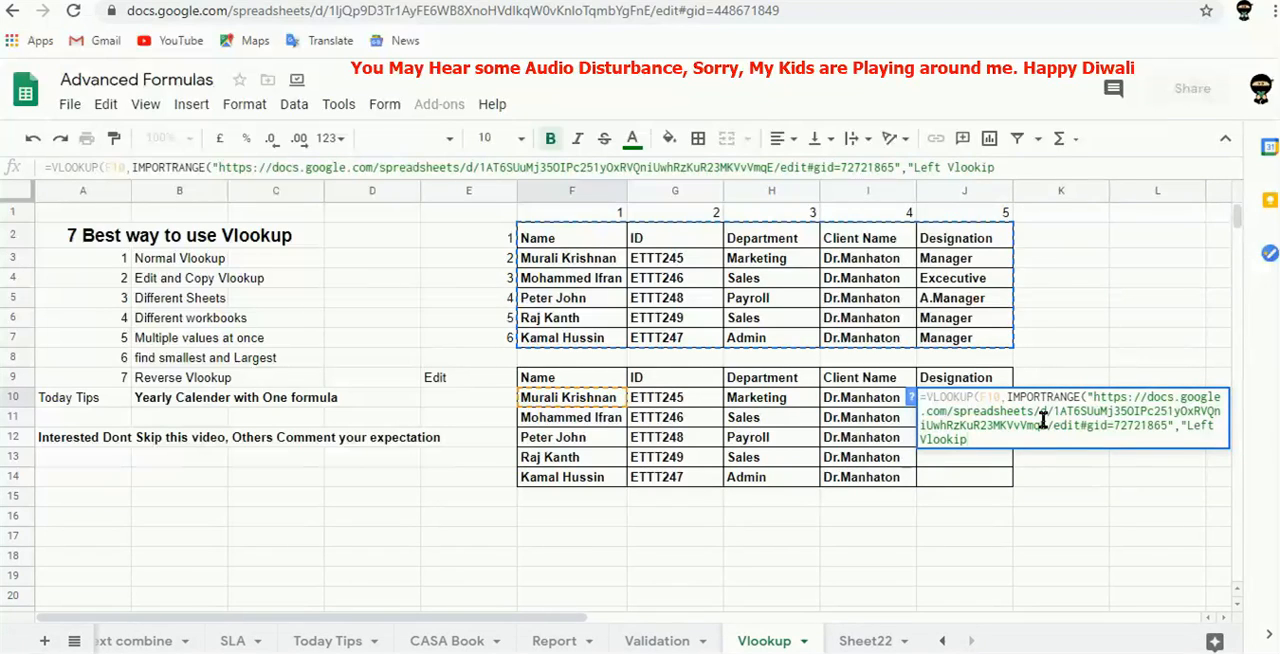
type("!")
Begin the IMPORTRANGE range string with the sheet name "Left Vlookup!".
key("BackSpace")
key("BackSpace")
key("BackSpace")
type("up/1")
key("BackSpace")
key("BackSpace")
type("!")
type("f")
type("/;g")
Enter f:g as the column range of the Left Vlookup sheet and close the IMPORTRANGE function.
key("BackSpace")
key("BackSpace")
key("BackSpace")
type(":g:")
key("BackSpace")
type(")")
Complete the J10 VLOOKUP formula with column index 4 and is_sorted 0.
type(",")
type("4,0//0=")
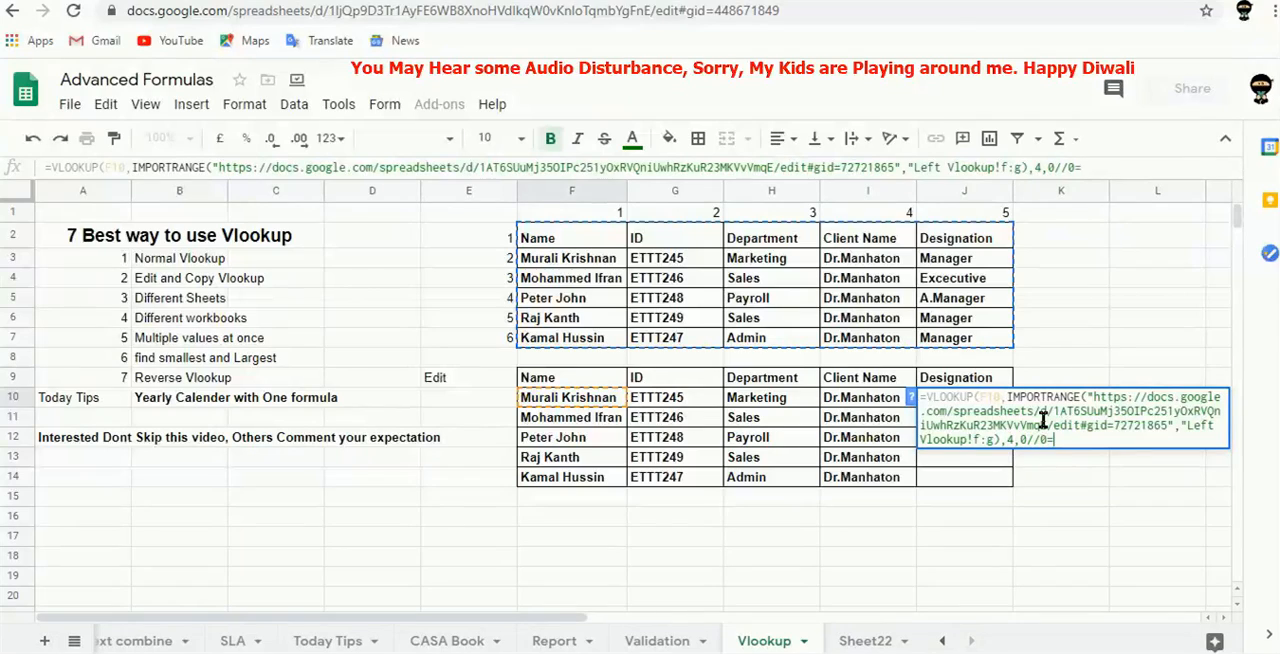
key("BackSpace")
key("BackSpace")
key("BackSpace")
key("BackSpace")
key("Tab")
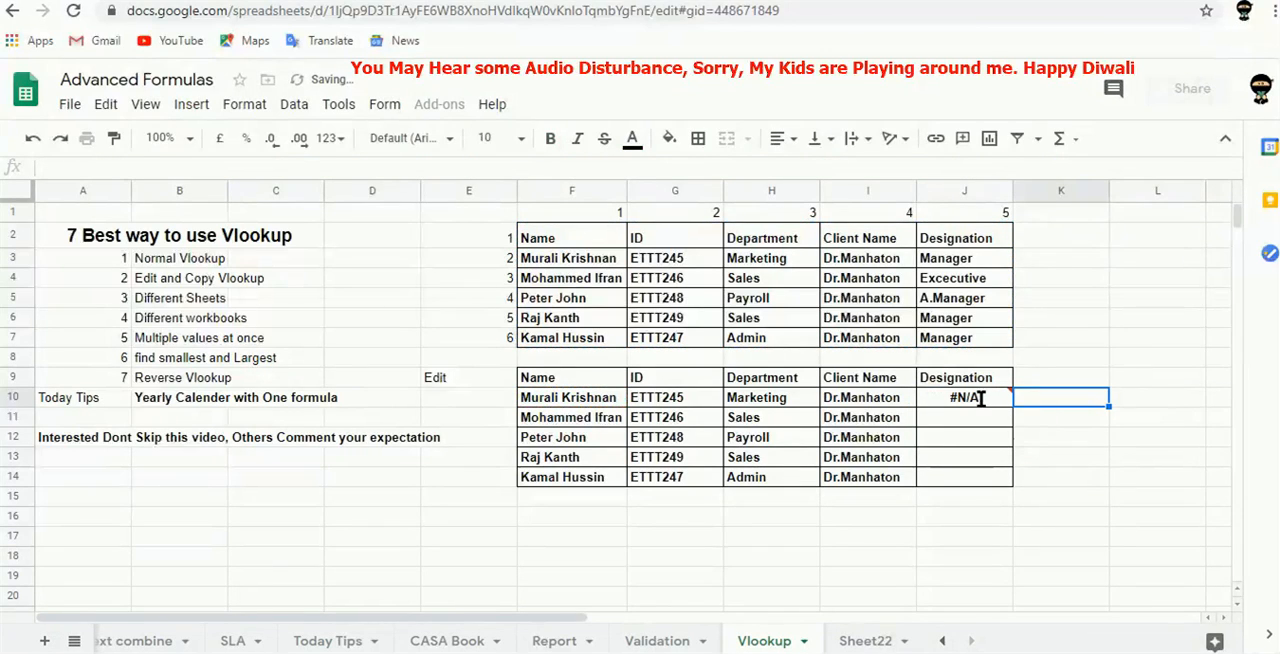
Check the pasted table's extent in the Annual Report workbook and change the imported range in the J10 formula to m22:q27.
left_click(500, 3)
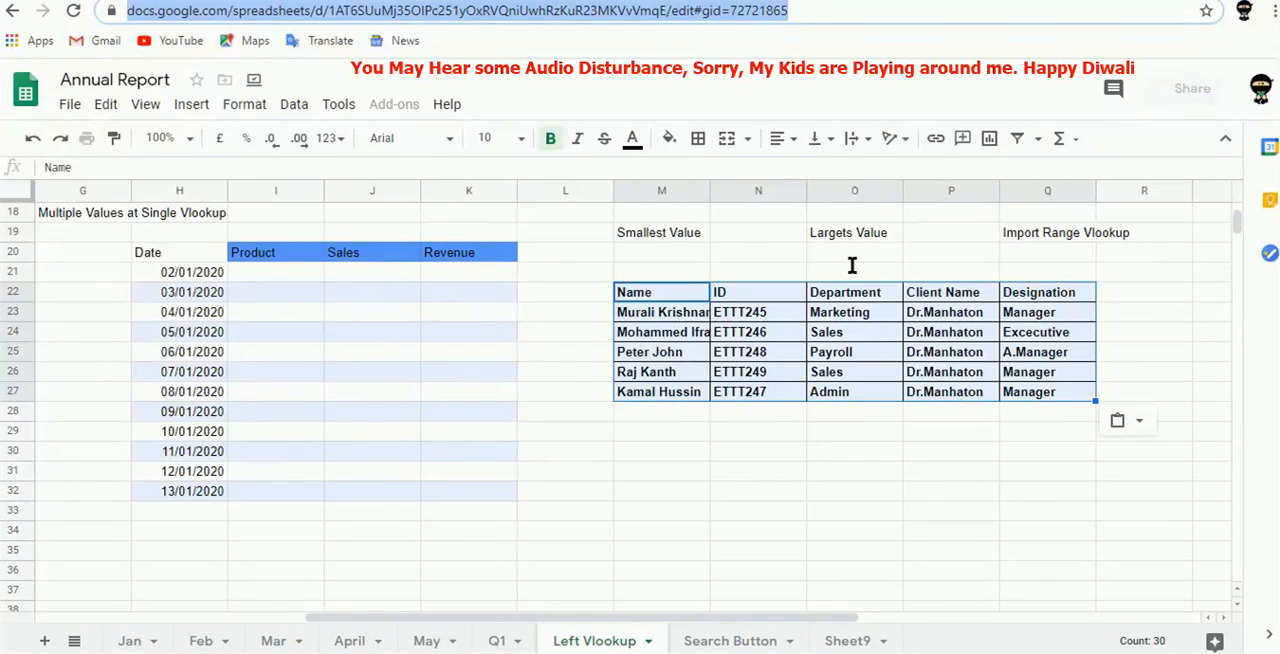
left_click(1062, 392)
left_click(1062, 392)
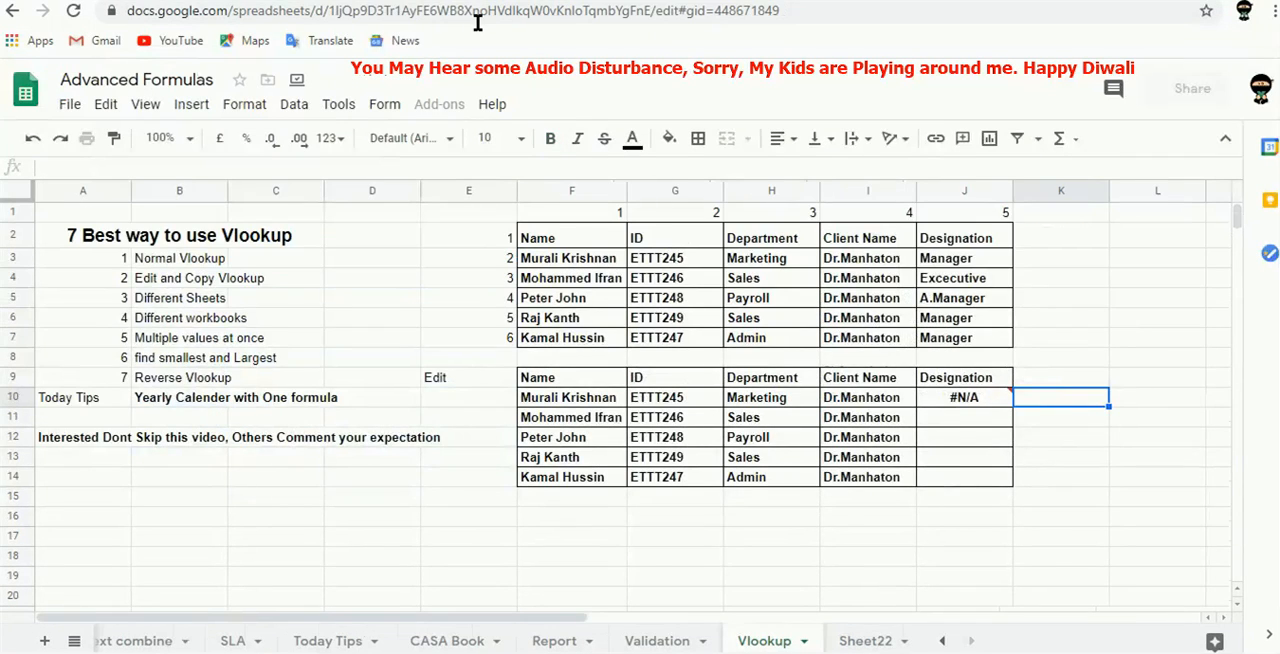
left_click(945, 395)
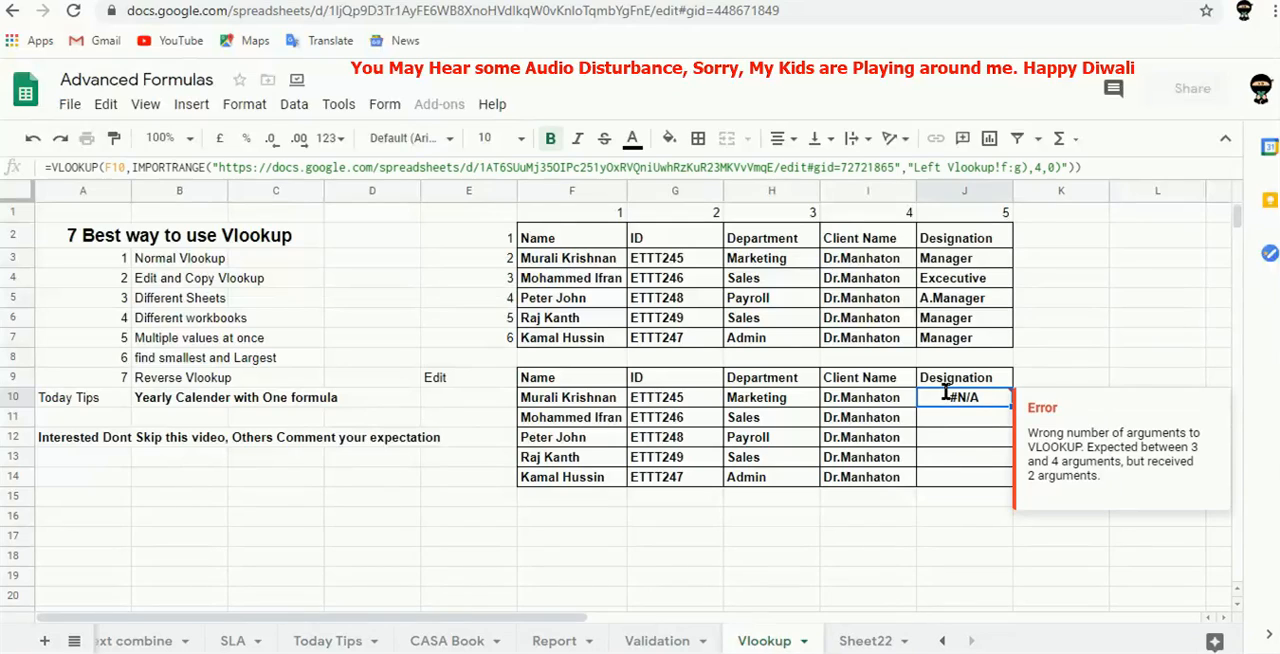
left_click(1010, 167)
key("BackSpace")
type("m22")
key("BackSpace")
type("q27")
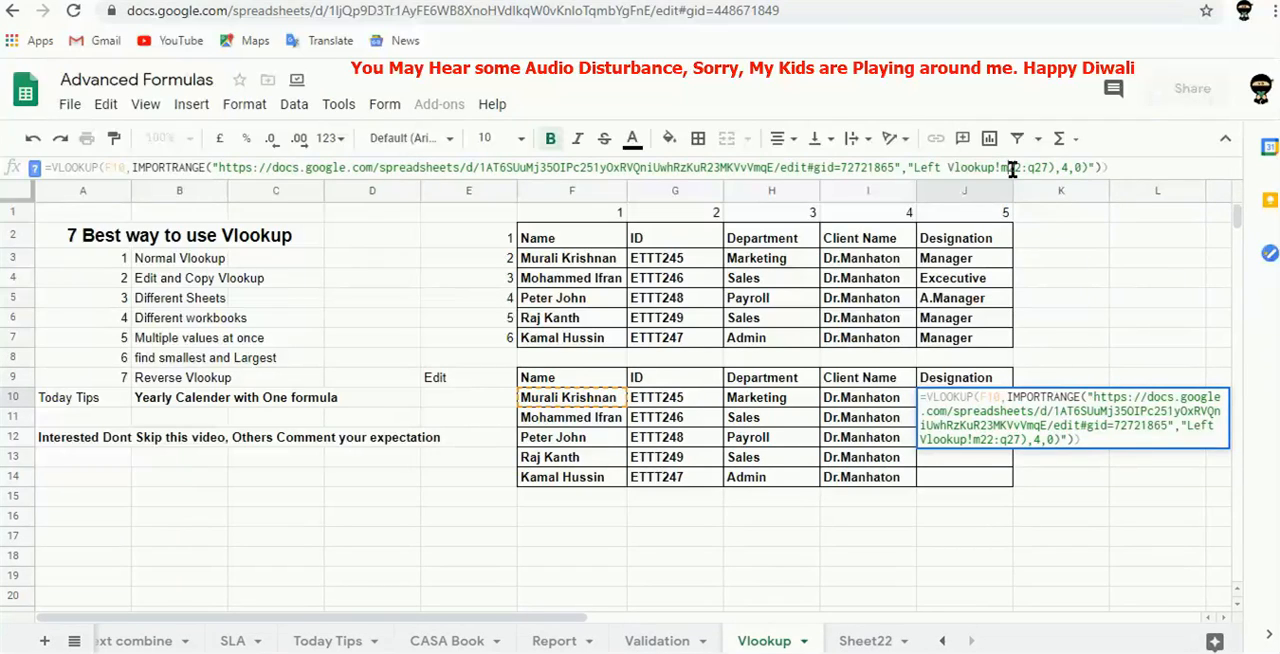
Make the imported range in the J10 formula absolute as $m$22:$q$27.
type("$")
key("Left")
key("Left")
type("$")
key("Right")
key("Right")
key("Right")
key("Right")
key("Right")
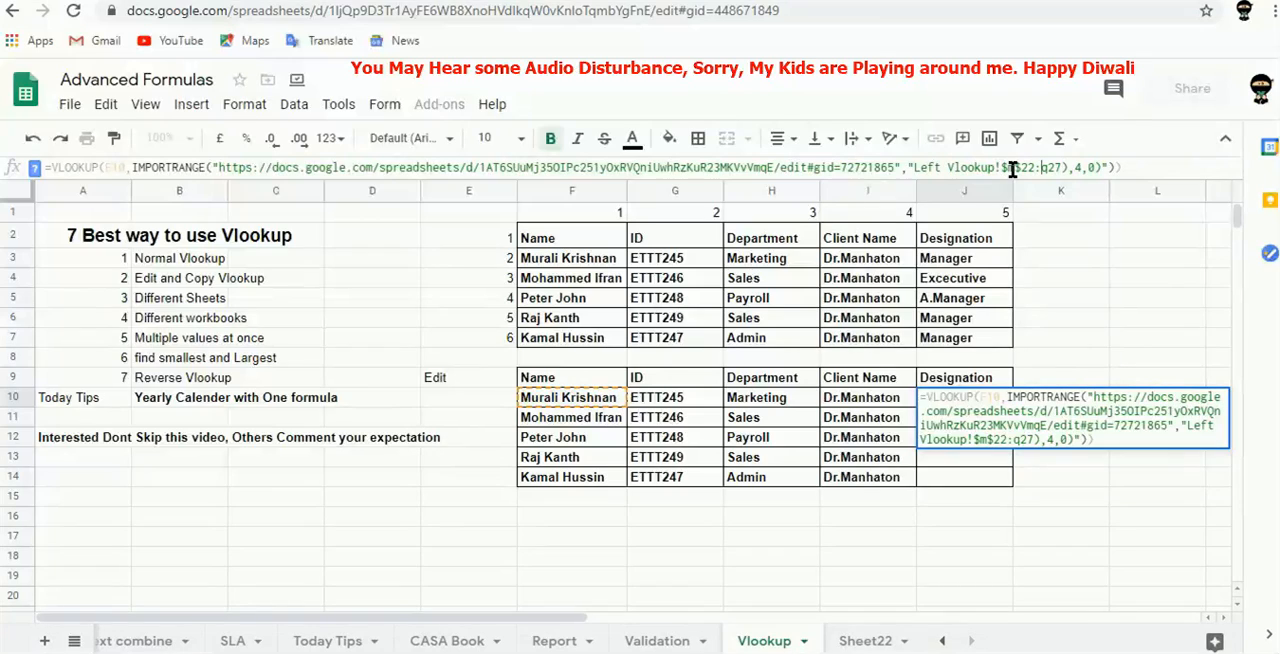
type("$")
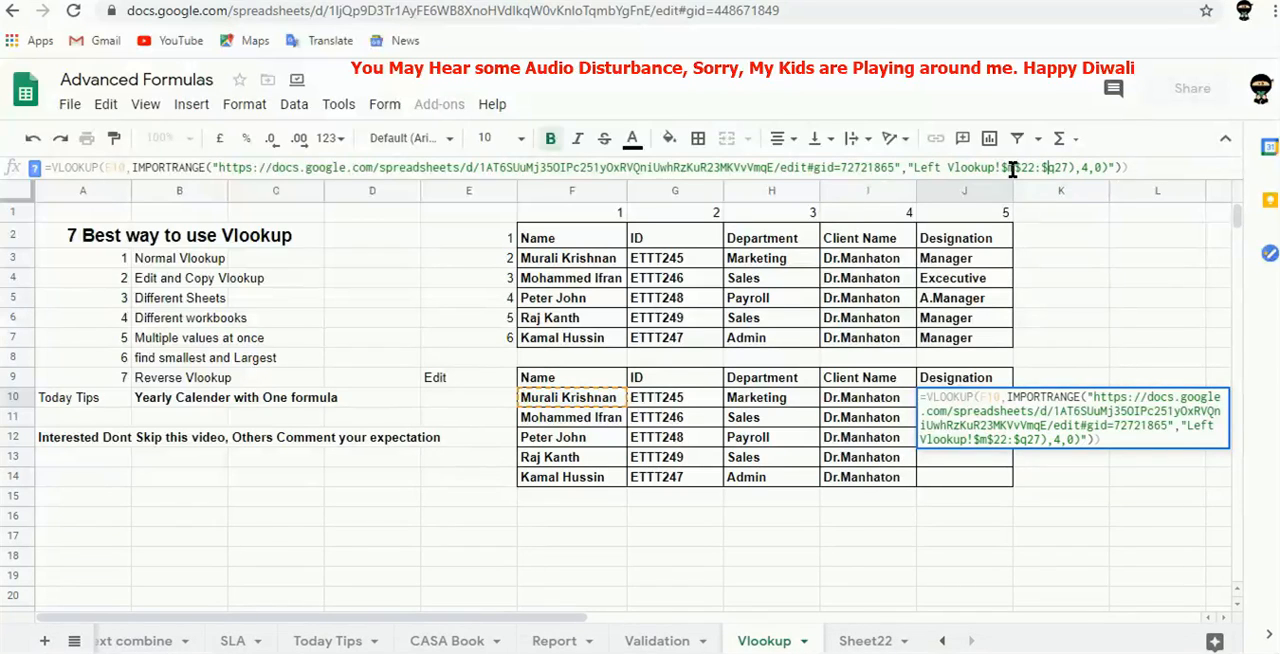
key("Right")
type("$27")
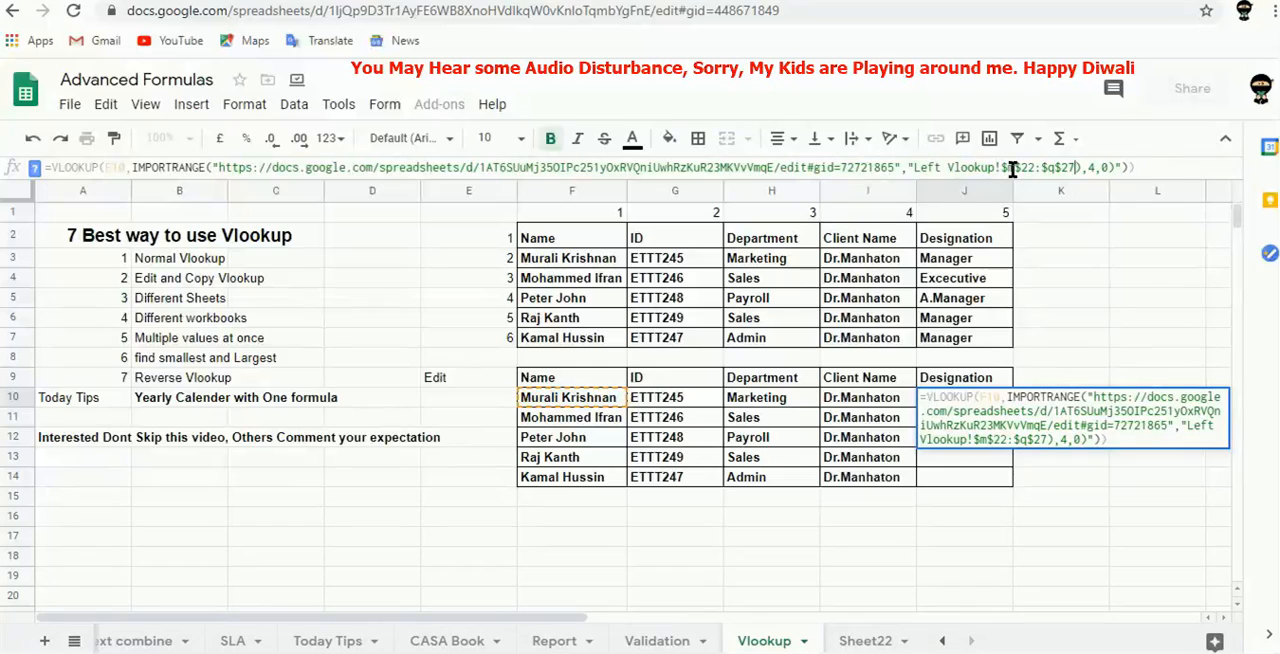
type("\"")
Put the closing quotation mark directly after $q$27 in the J10 formula and allow access to the linked workbook.
left_click(1129, 169)
key("BackSpace")
key("BackSpace")
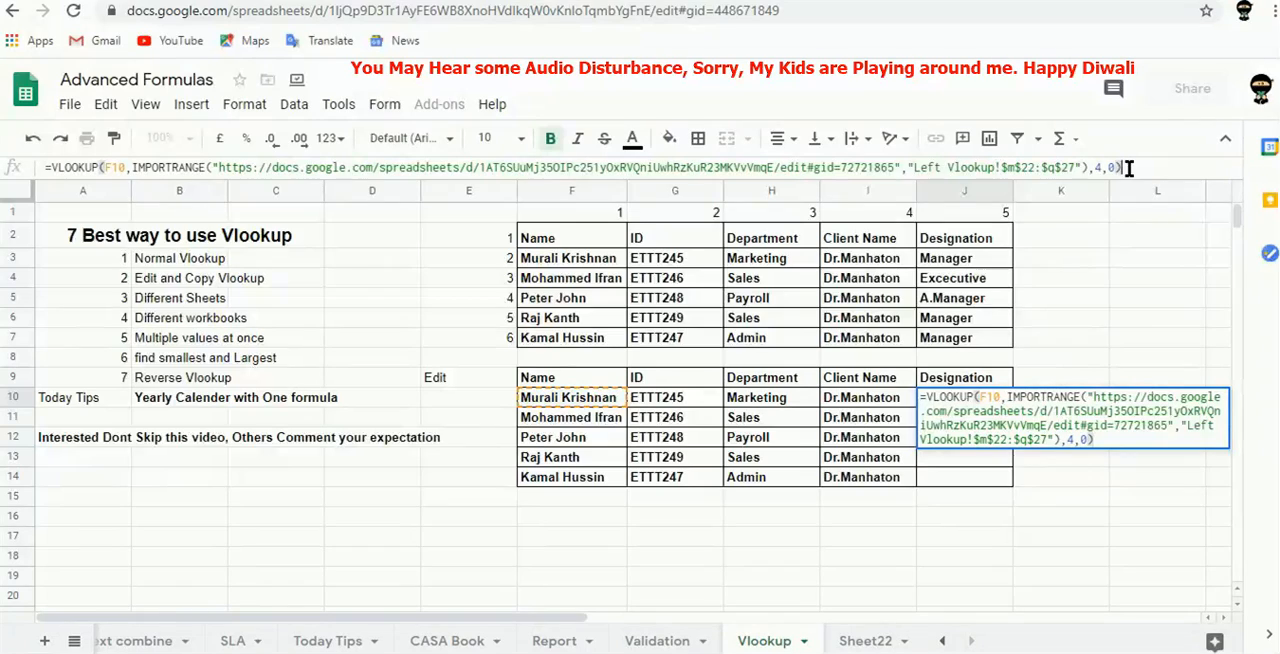
key("Tab")
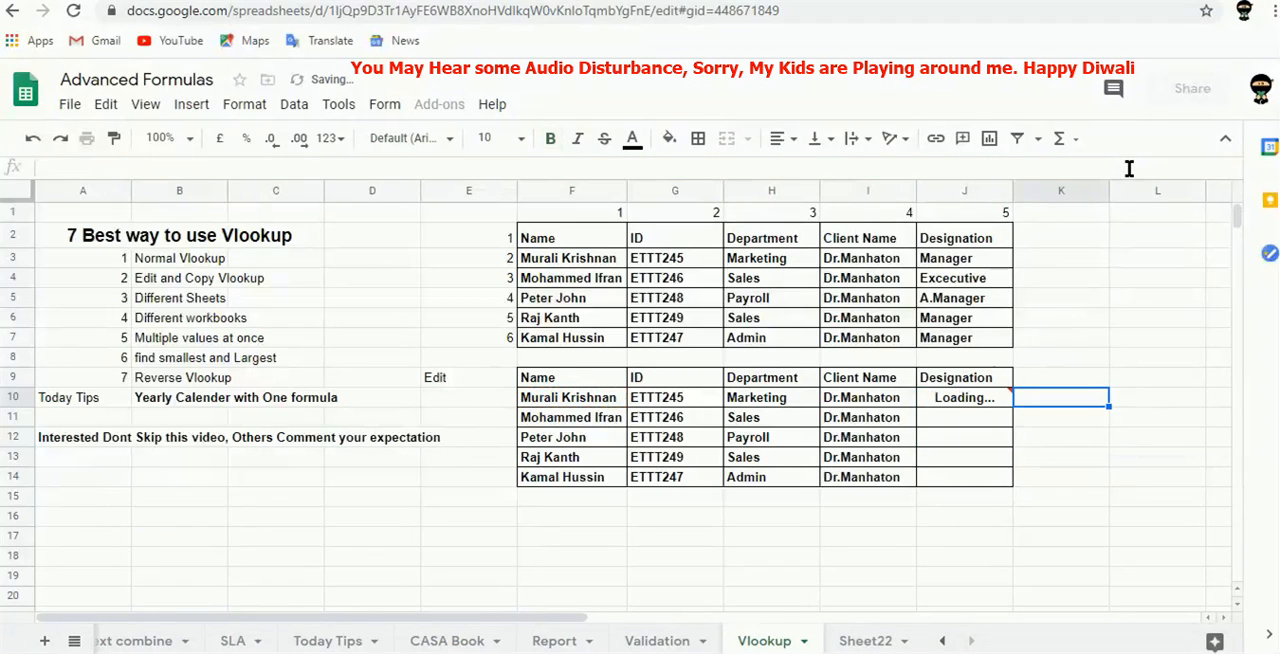
mouse_move(966, 399)
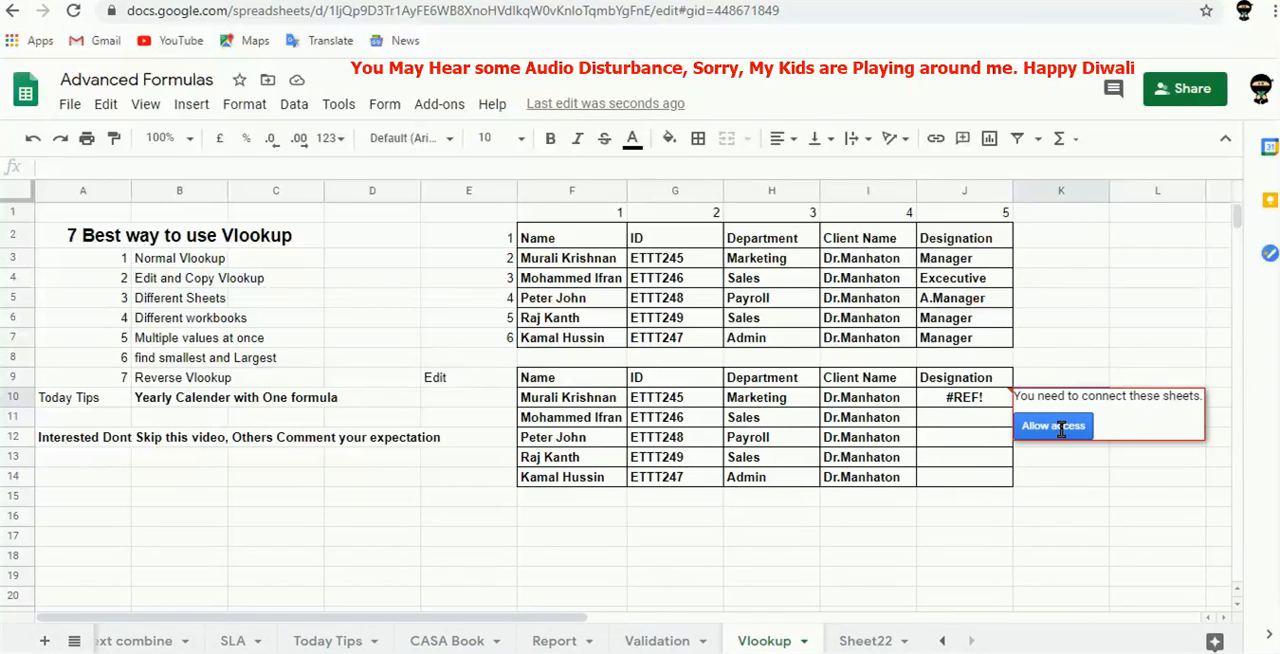
left_click(1065, 424)
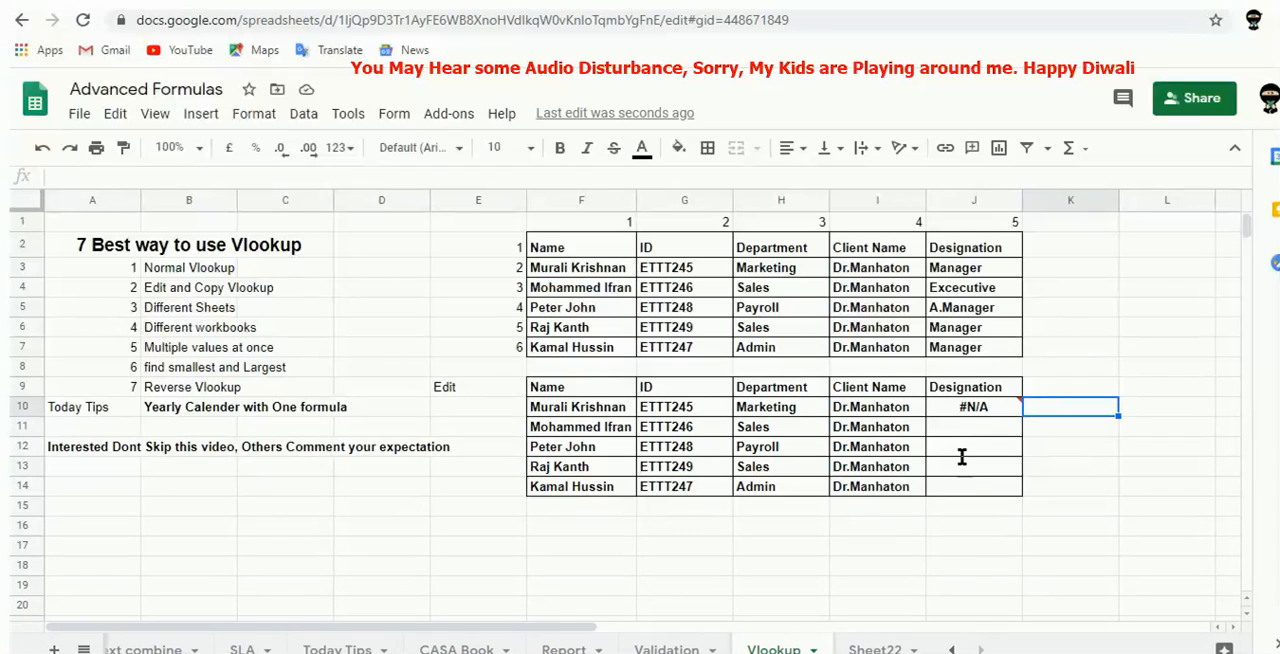
key("Left")
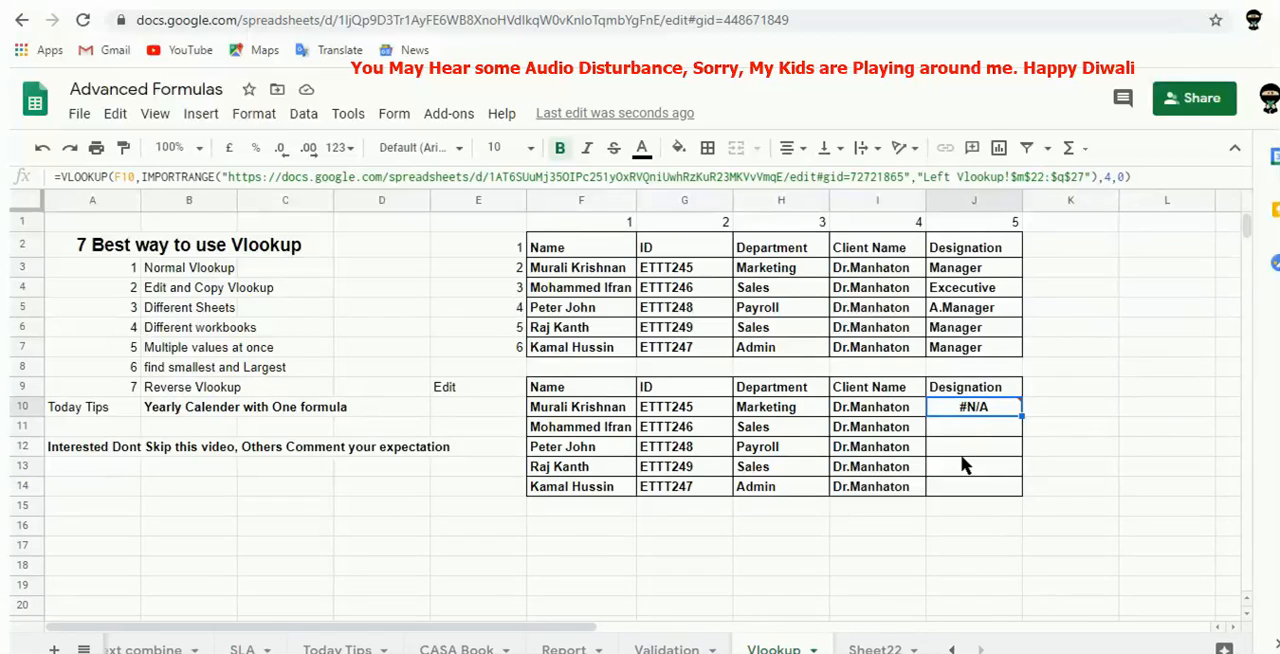
key("Right")
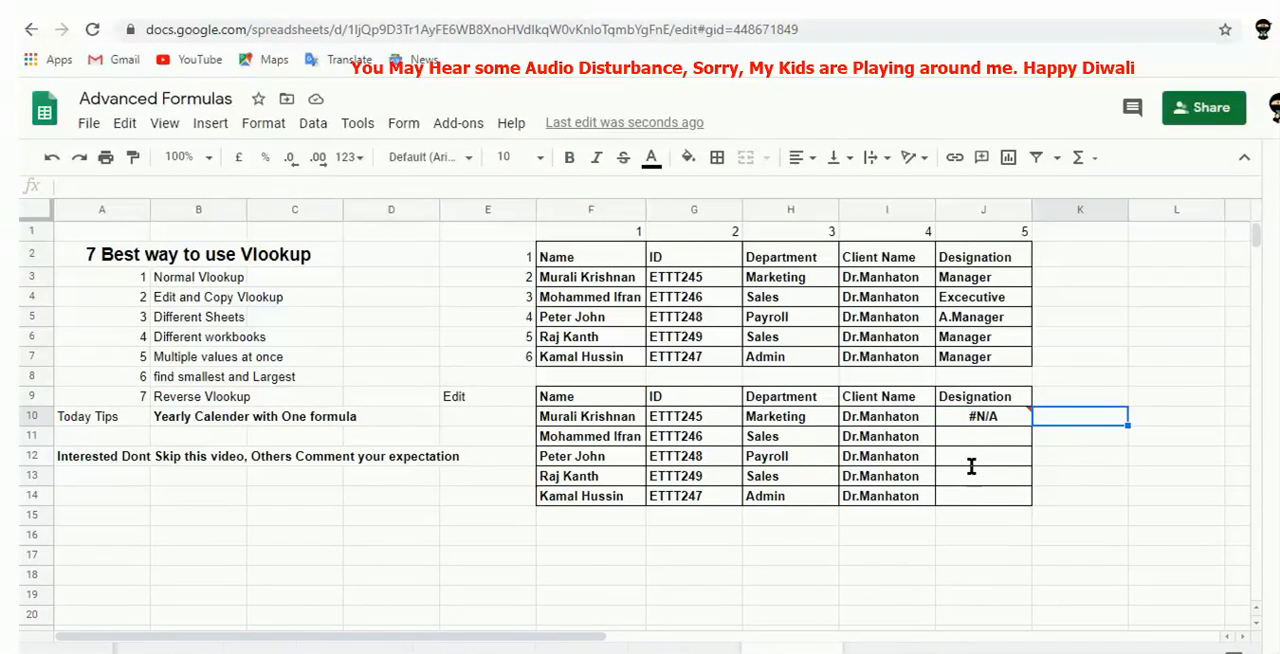
key("Left")
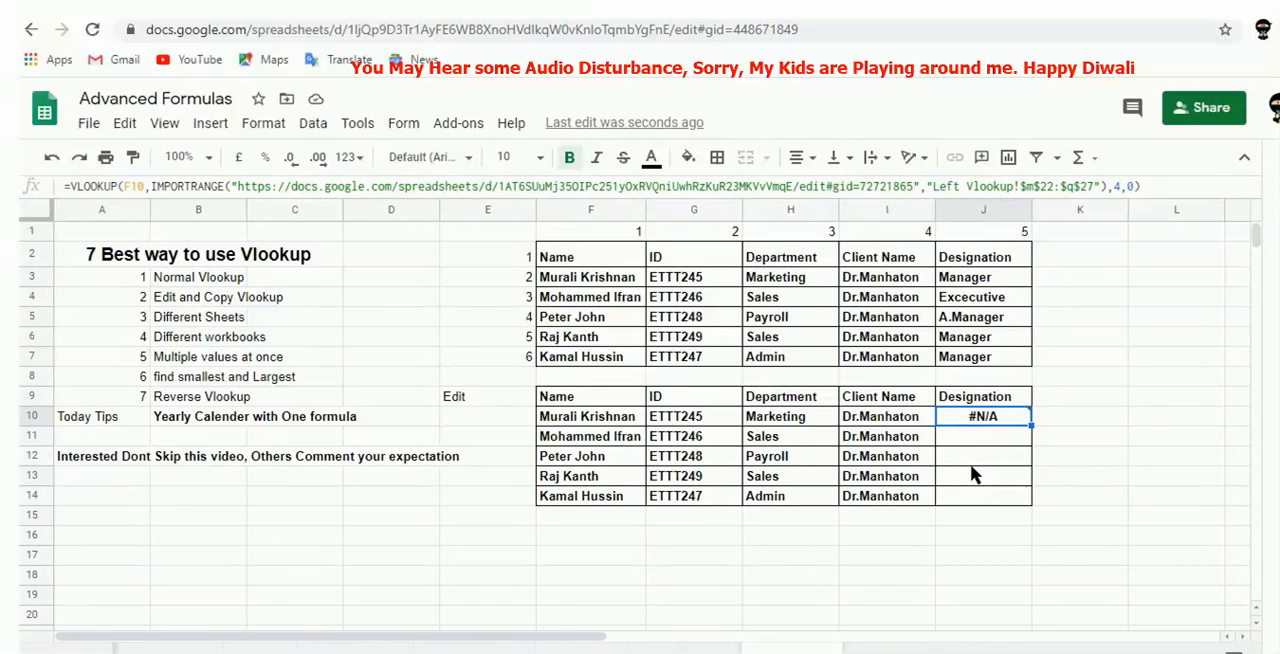
key("Right")
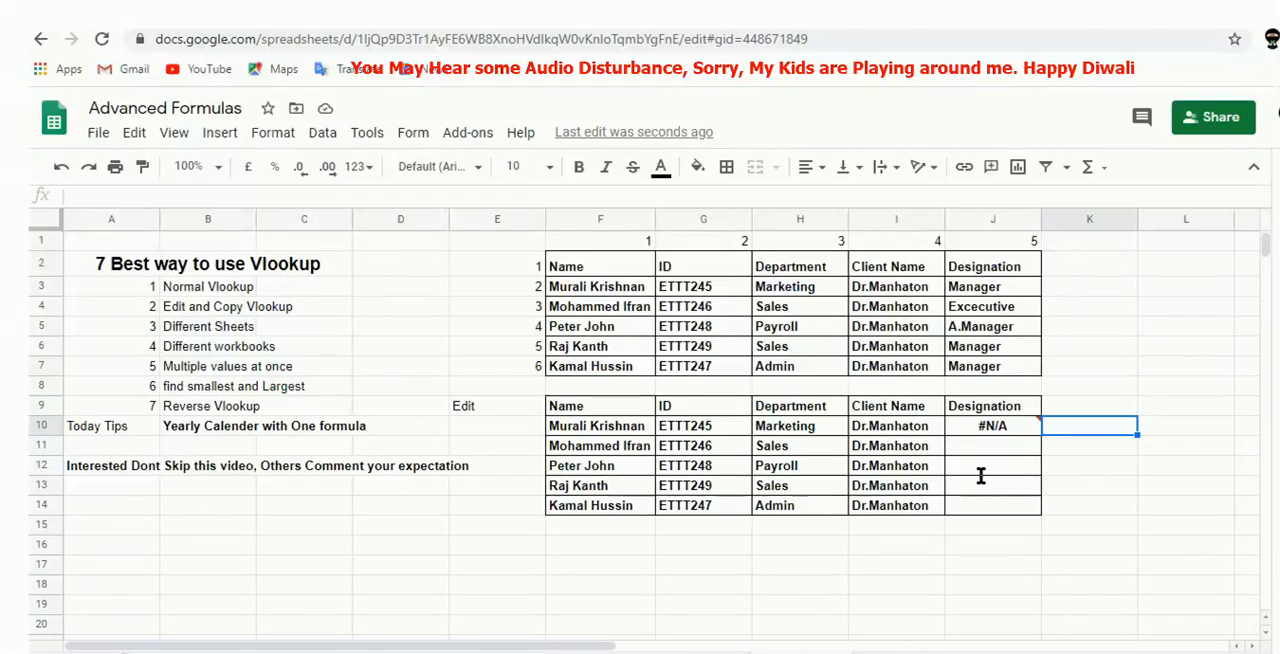
key("Left")
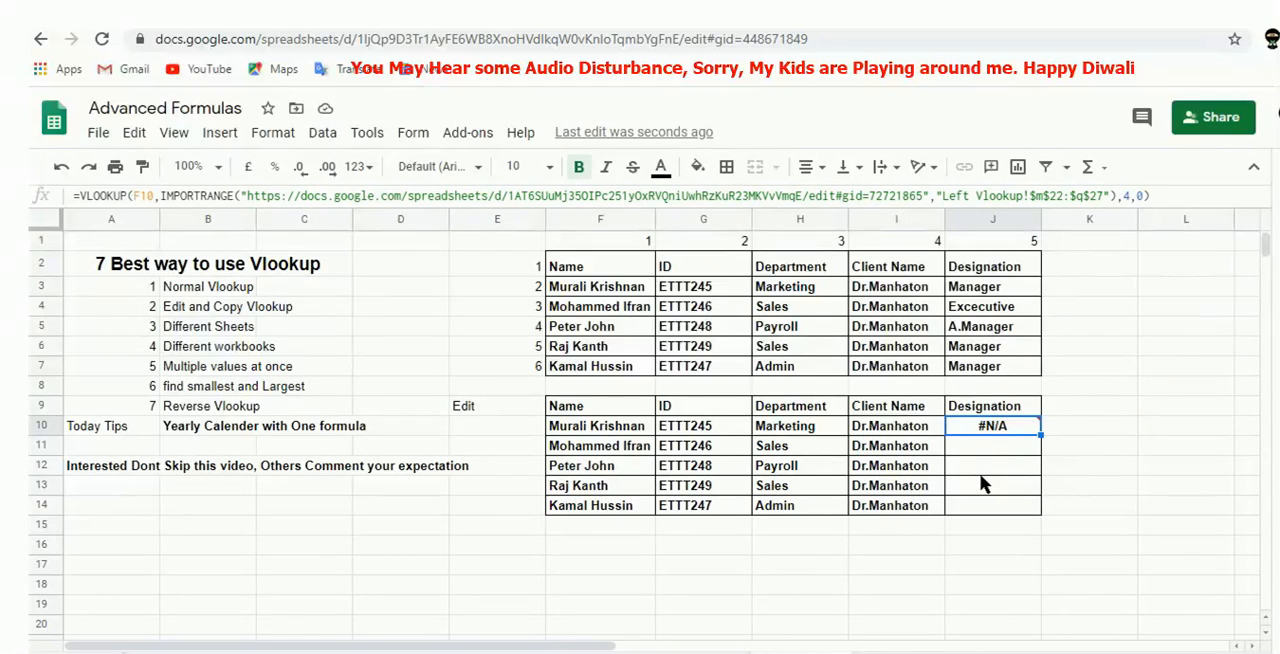
key("Right")
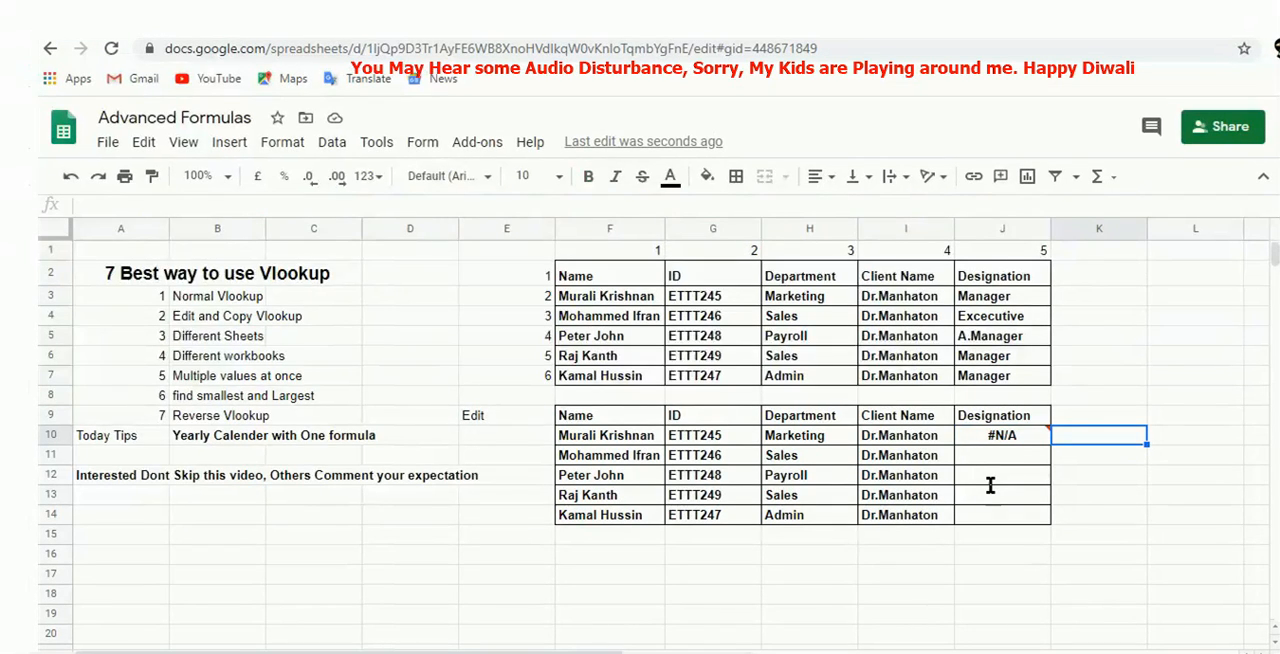
key("Left")
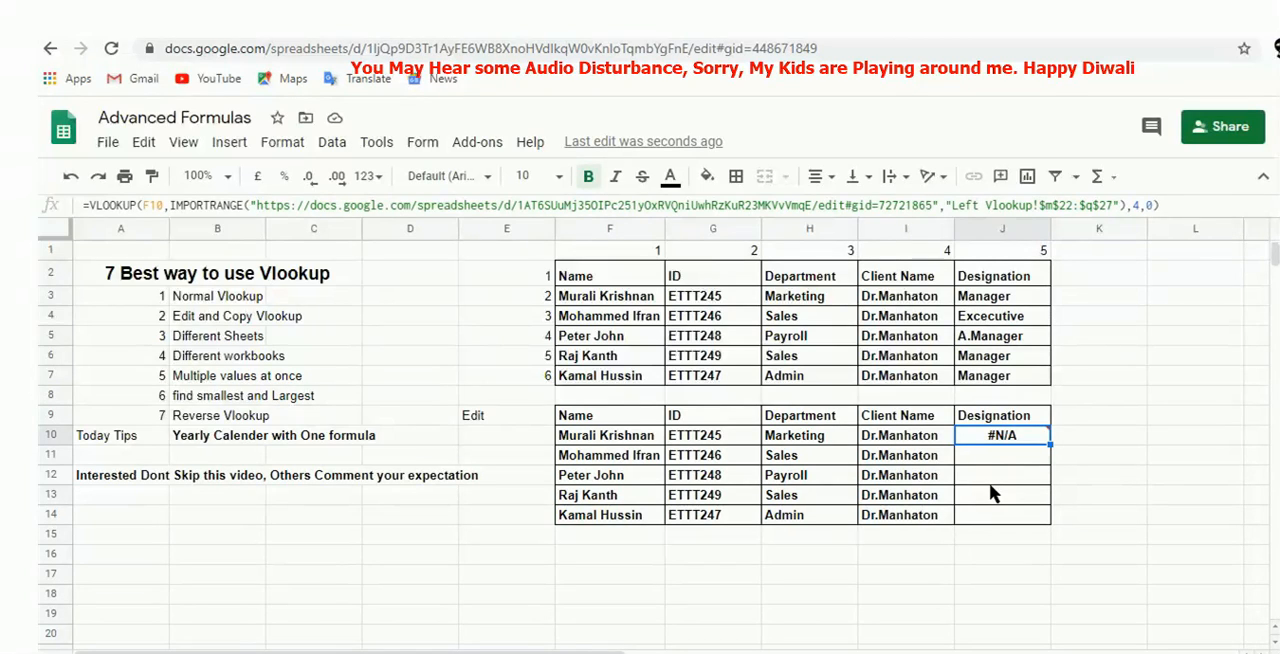
key("Right")
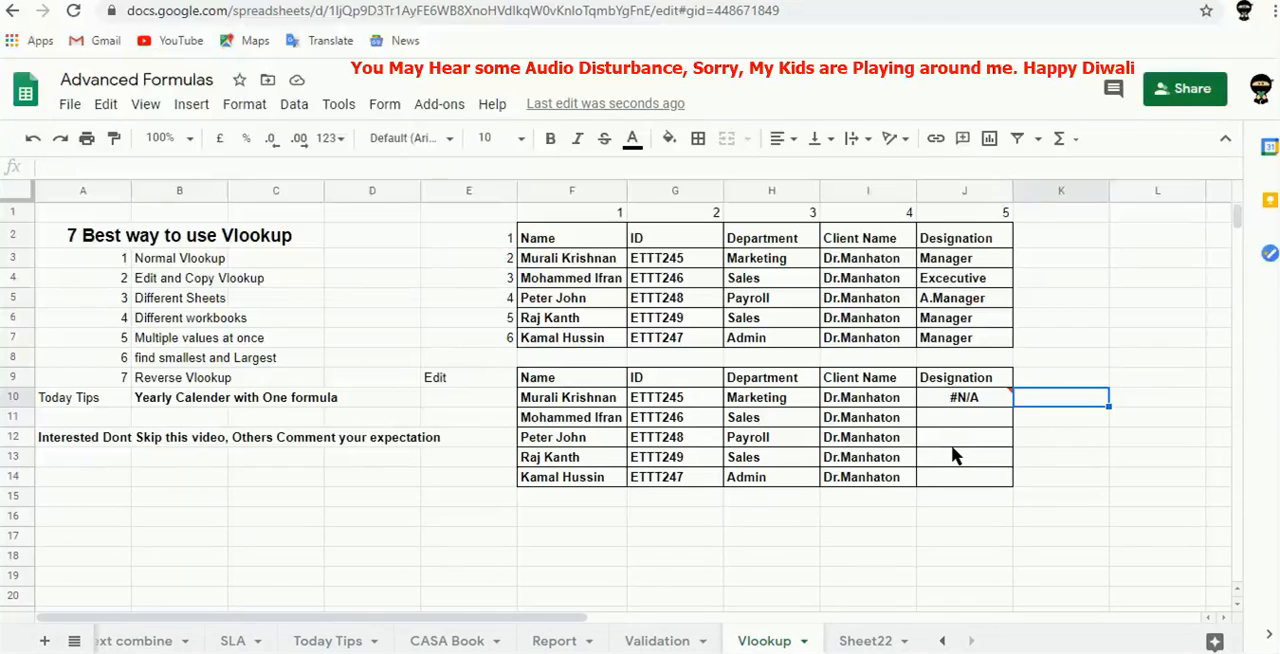
key("Left")
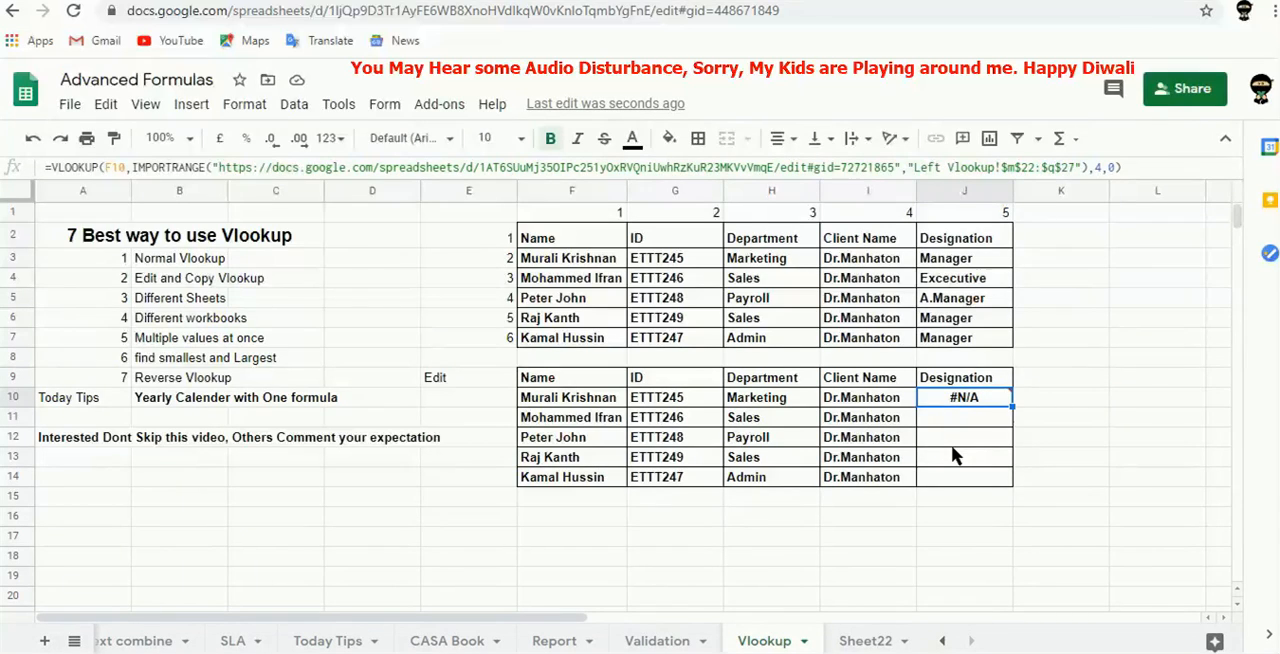
Compare the Left Vlookup sheet name in the Annual Report workbook with the sheet name used in the J10 formula.
left_click(544, 2)
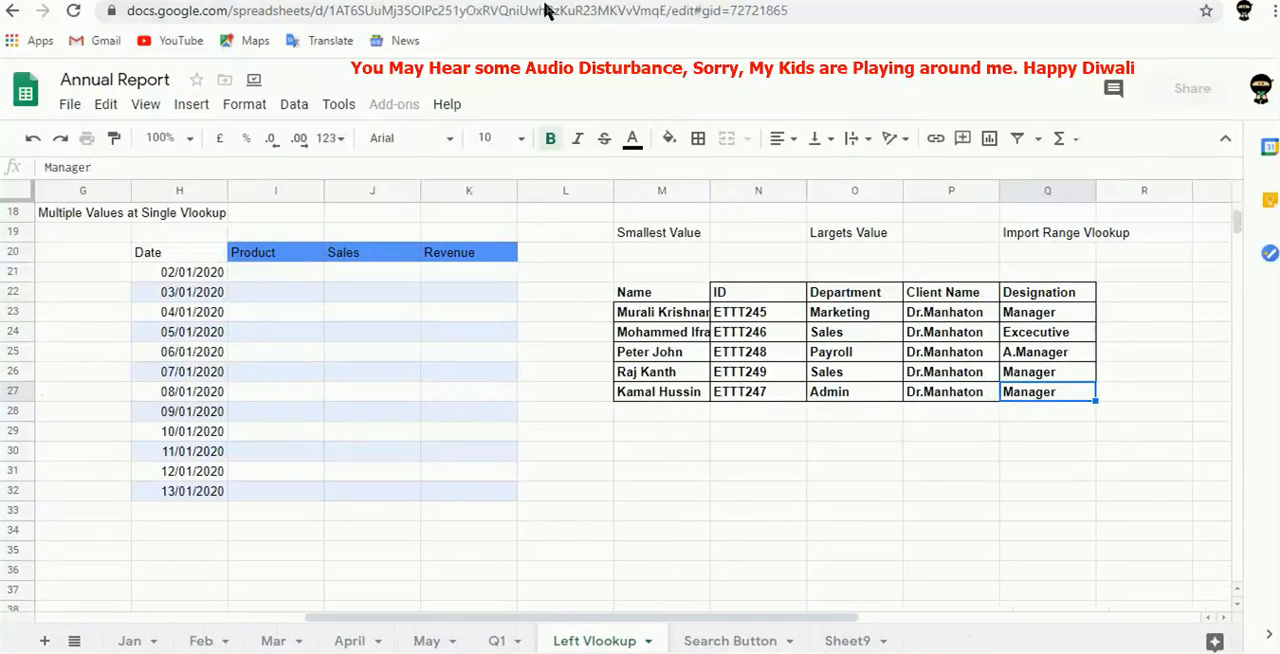
double_click(595, 641)
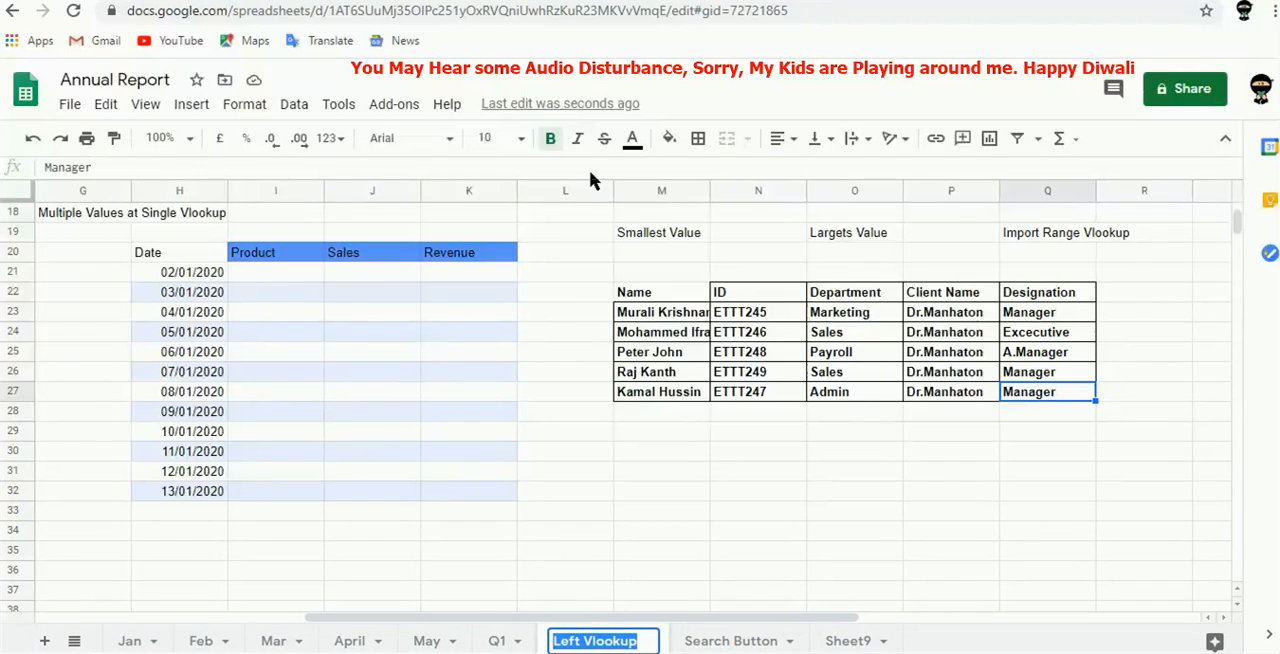
key("ctrl+Tab")
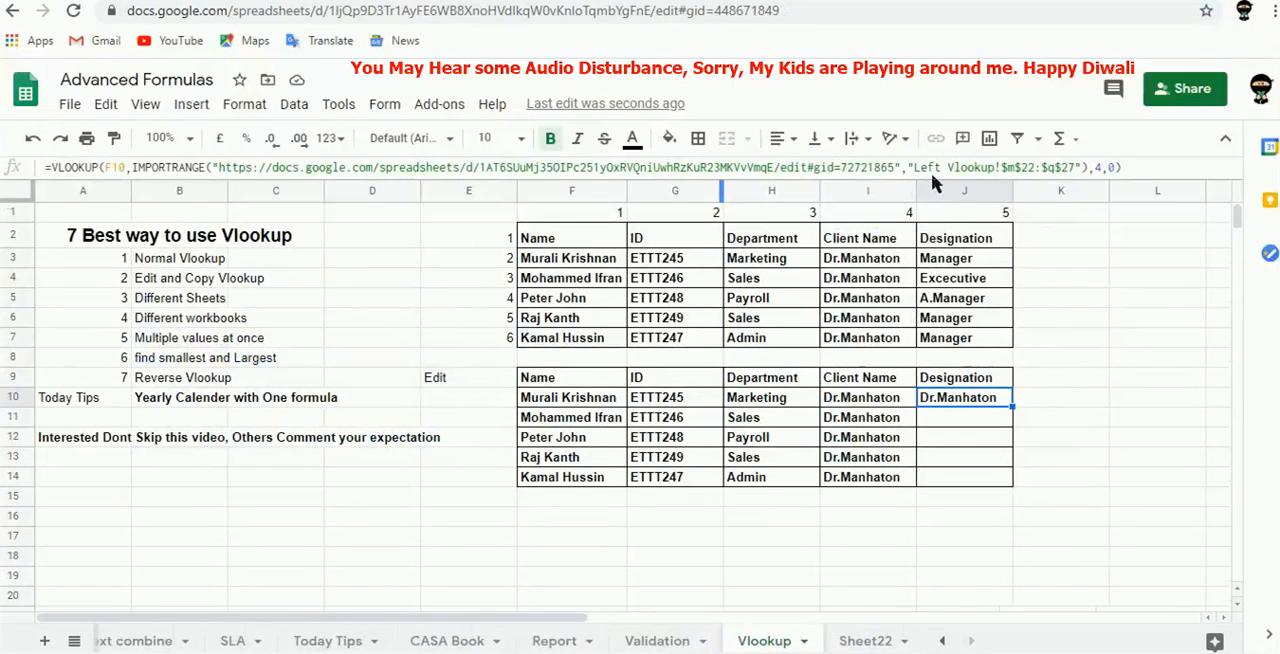
double_click(927, 168)
left_click_drag(981, 172, 998, 172)
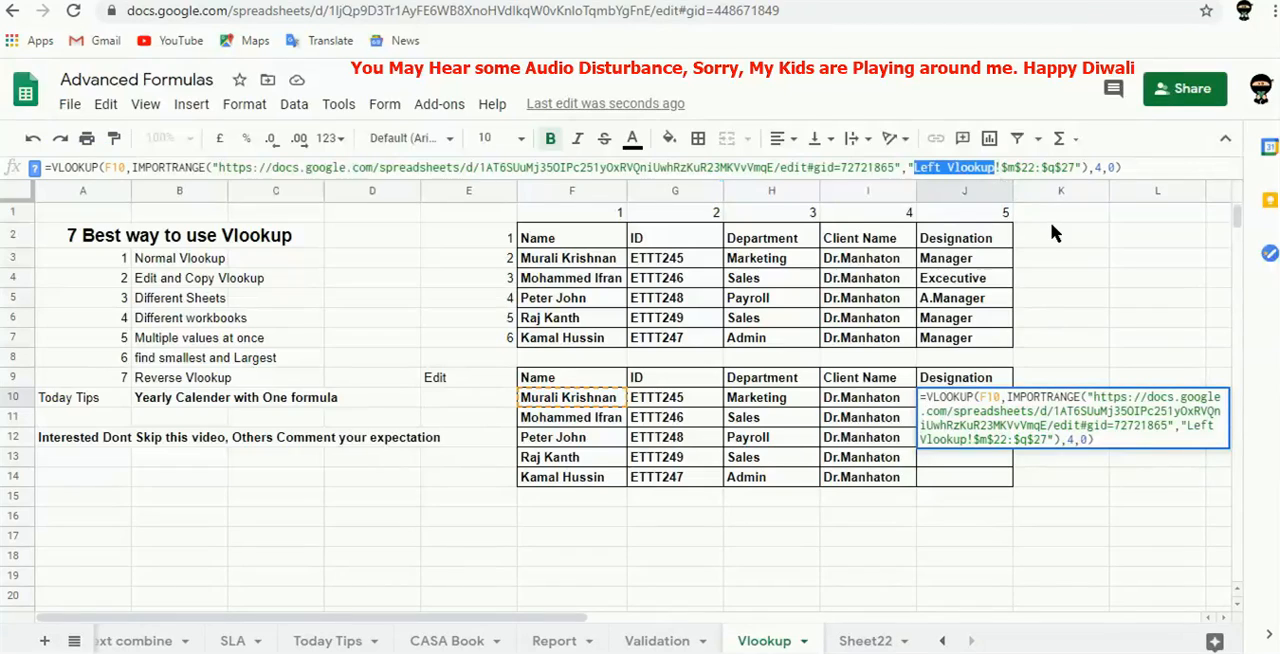
key("Right")
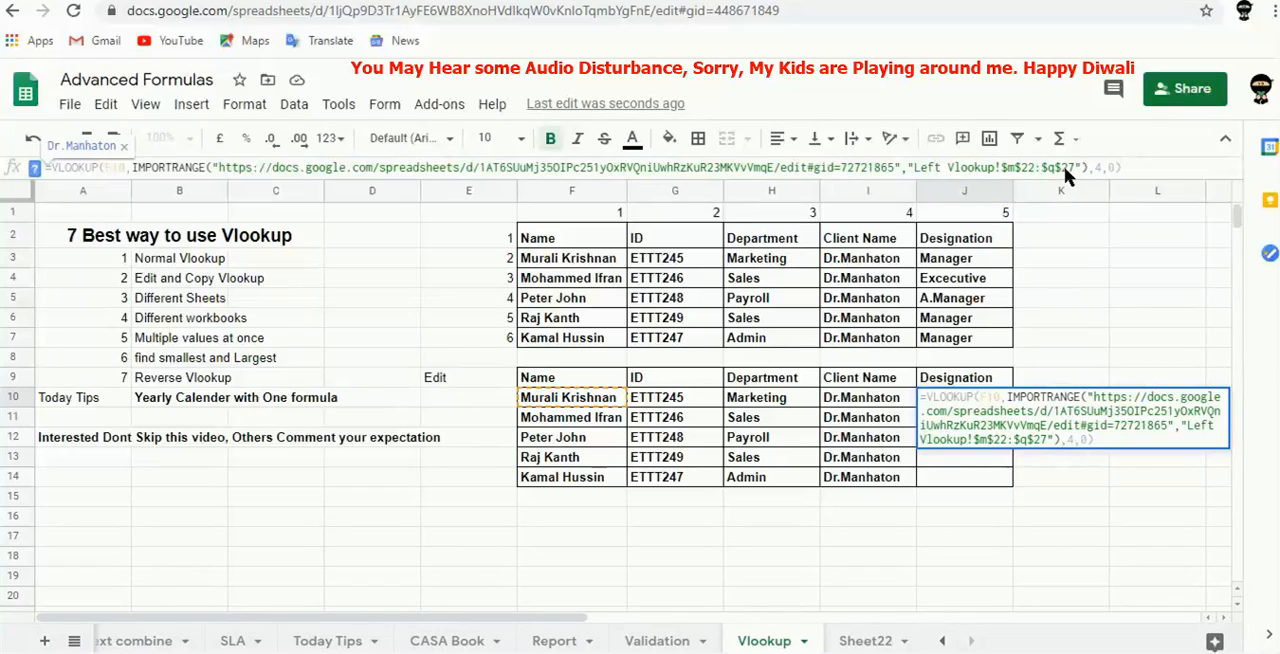
key("Tab")
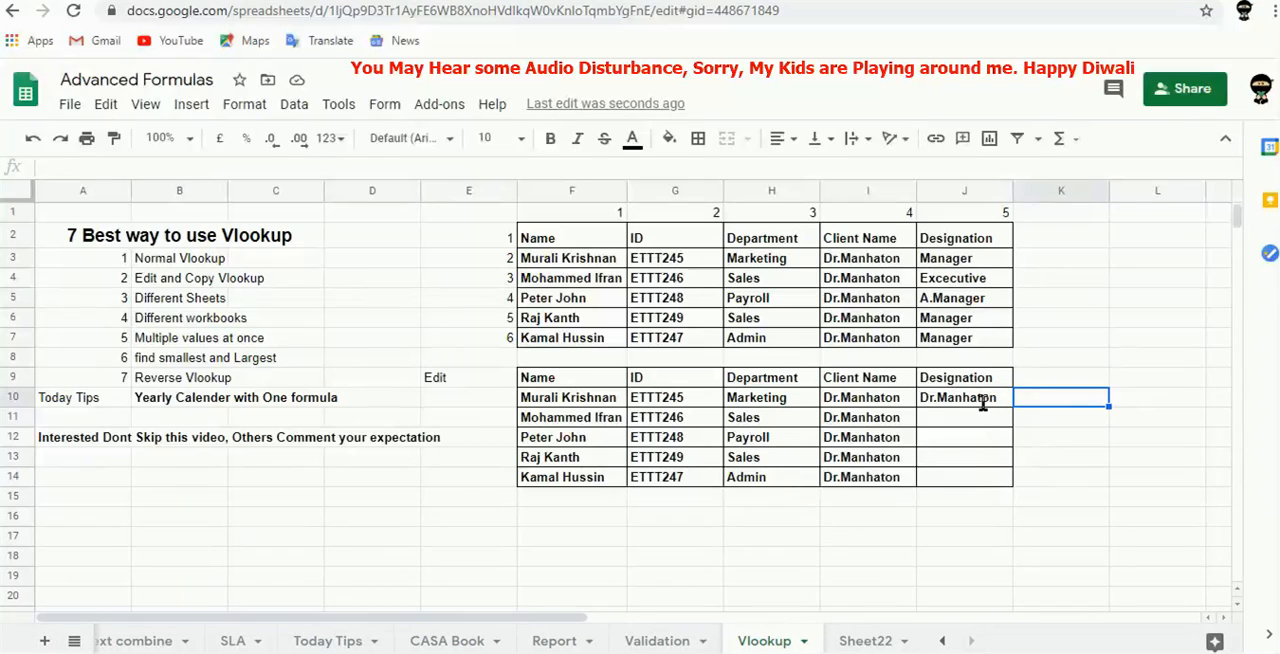
Change the column index in the J10 VLOOKUP formula to 5.
left_click(977, 400)
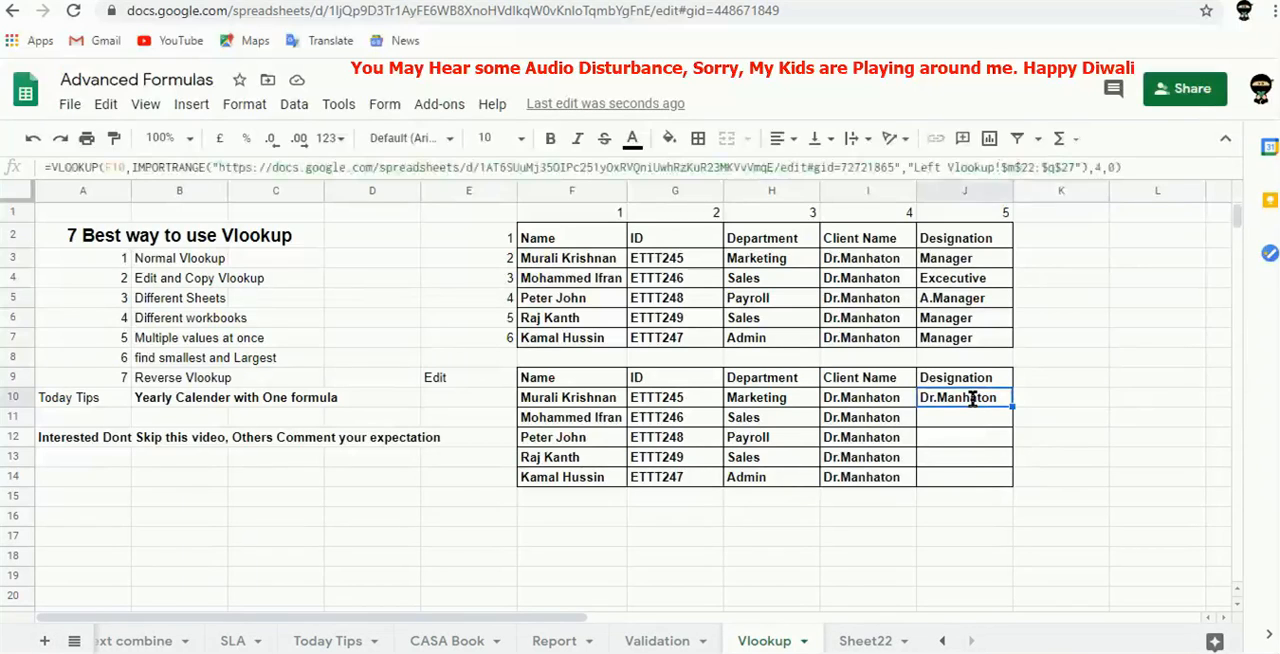
left_click(1101, 167)
double_click(1101, 167)
type("5")
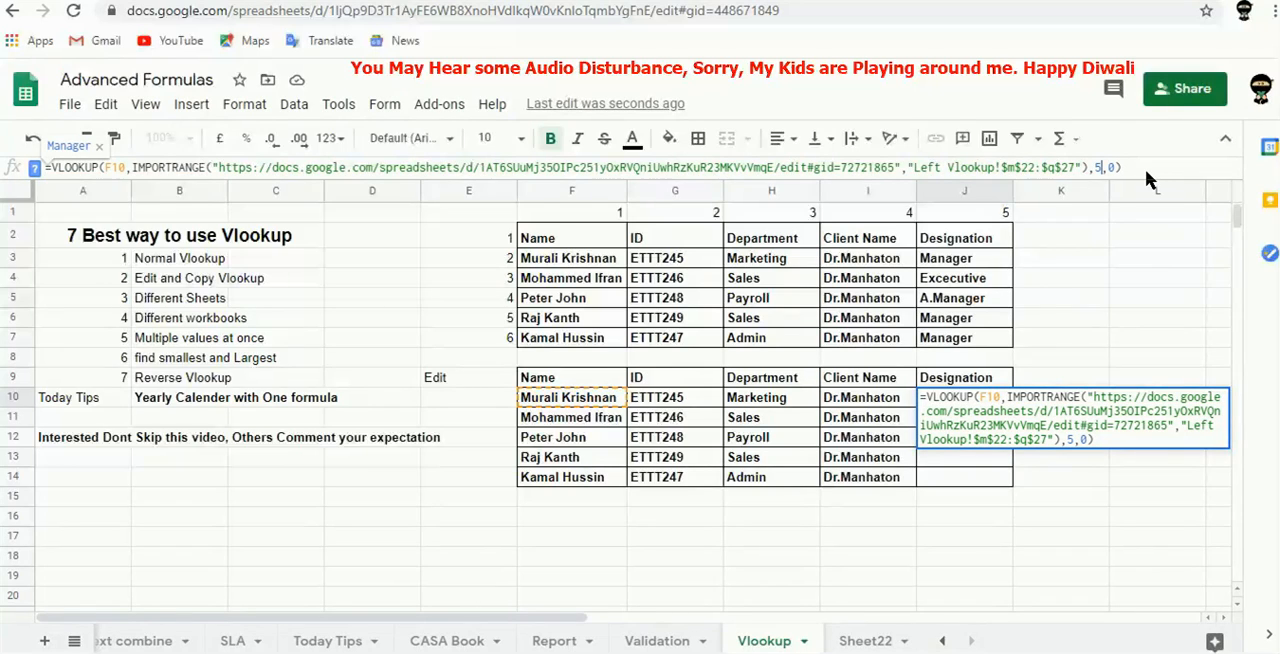
left_click(1145, 169)
key("Return")
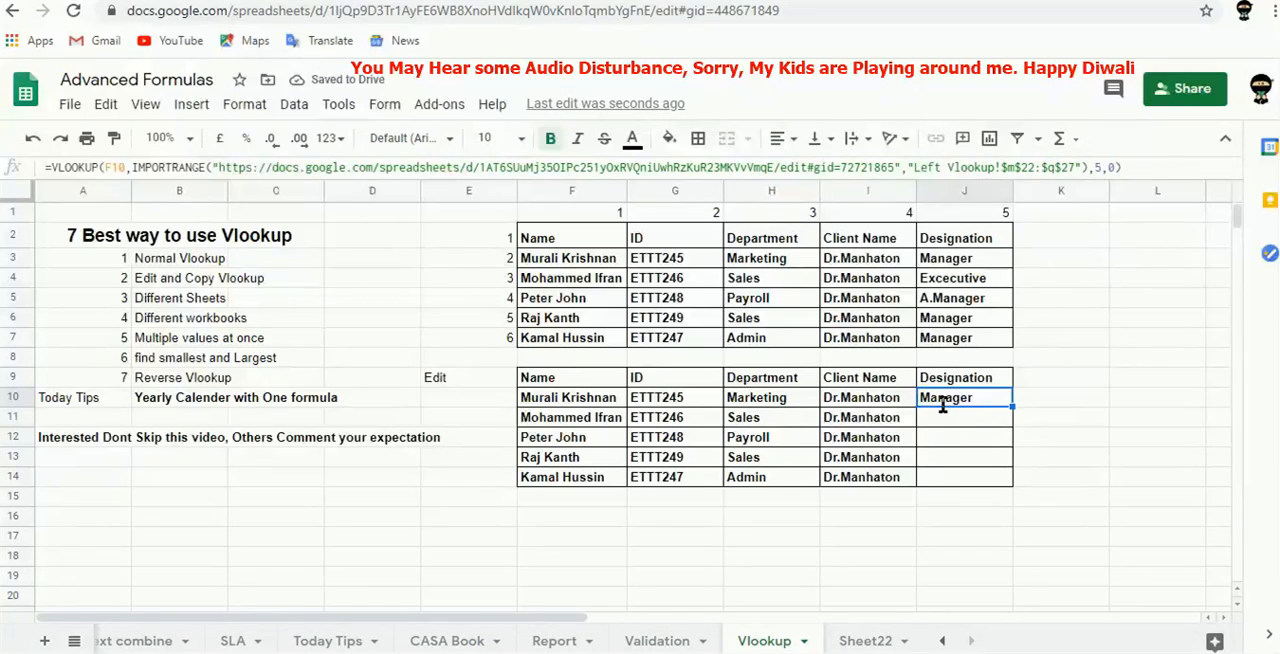
Fill the J10 formula down through J14 for the remaining names.
key("shift+Down")
key("shift+Down")
key("shift+Down")
key("shift+Down")
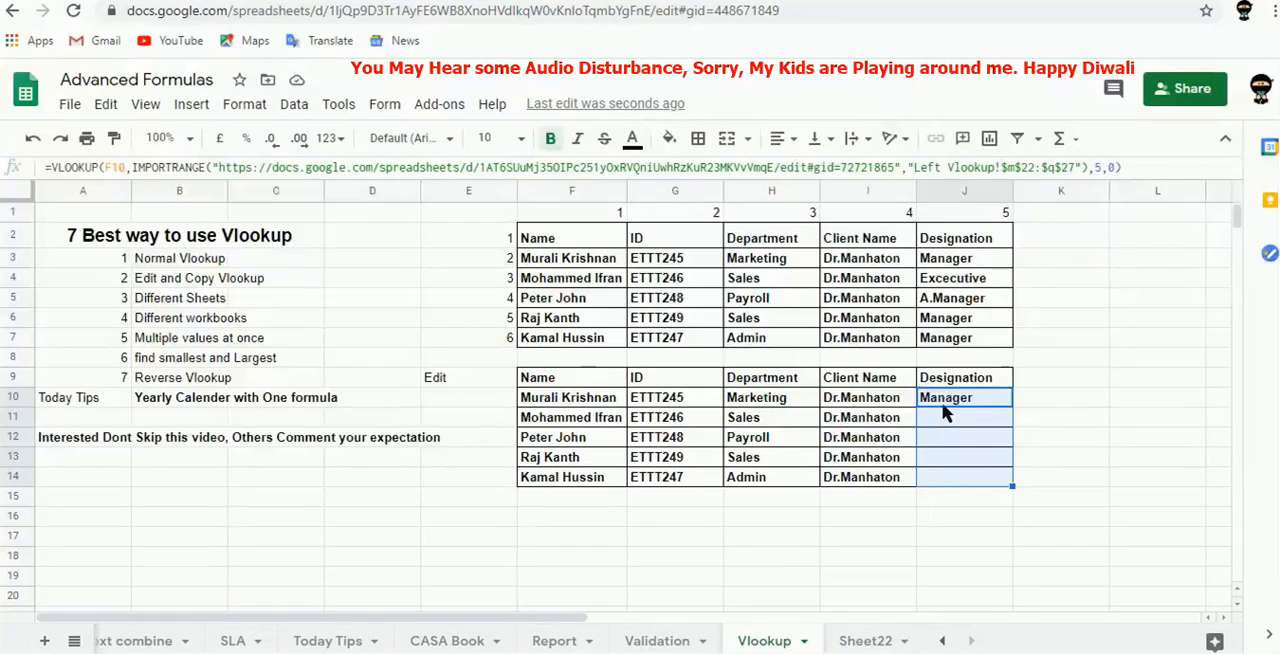
key("ctrl+d")
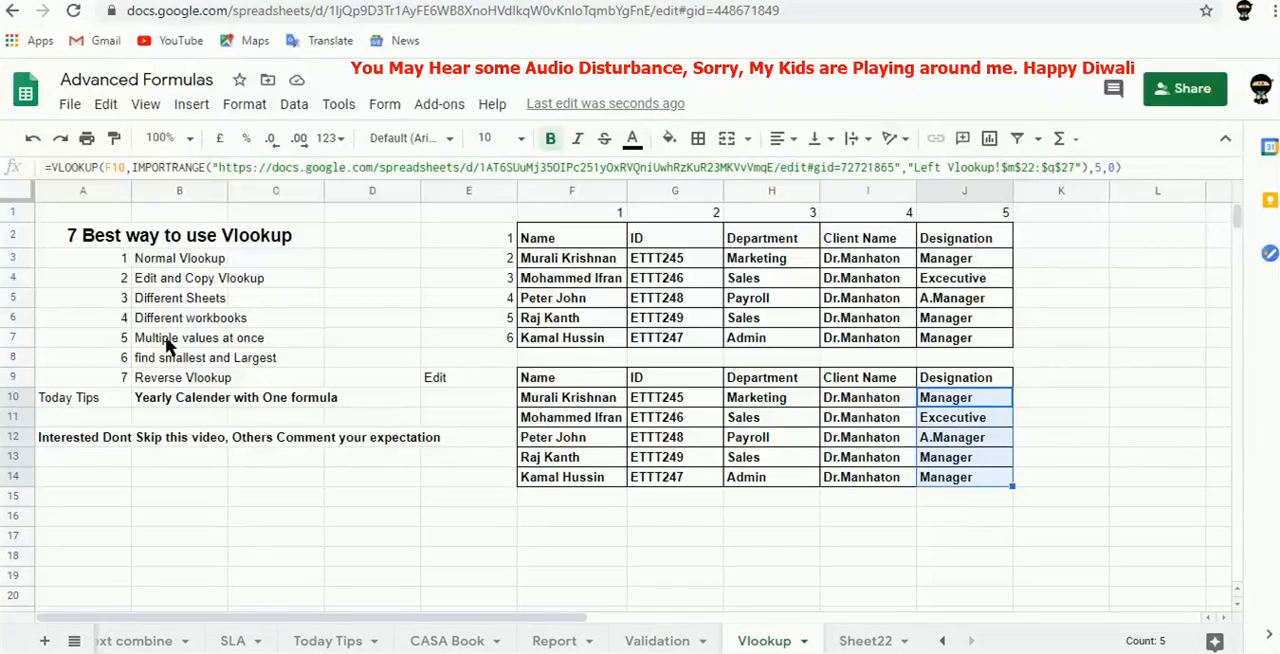
Clear the lookup results in G10:J14 of the lower table.
key("Left")
key("Left")
key("Left")
key("Left")
key("Right")
key("shift+Right")
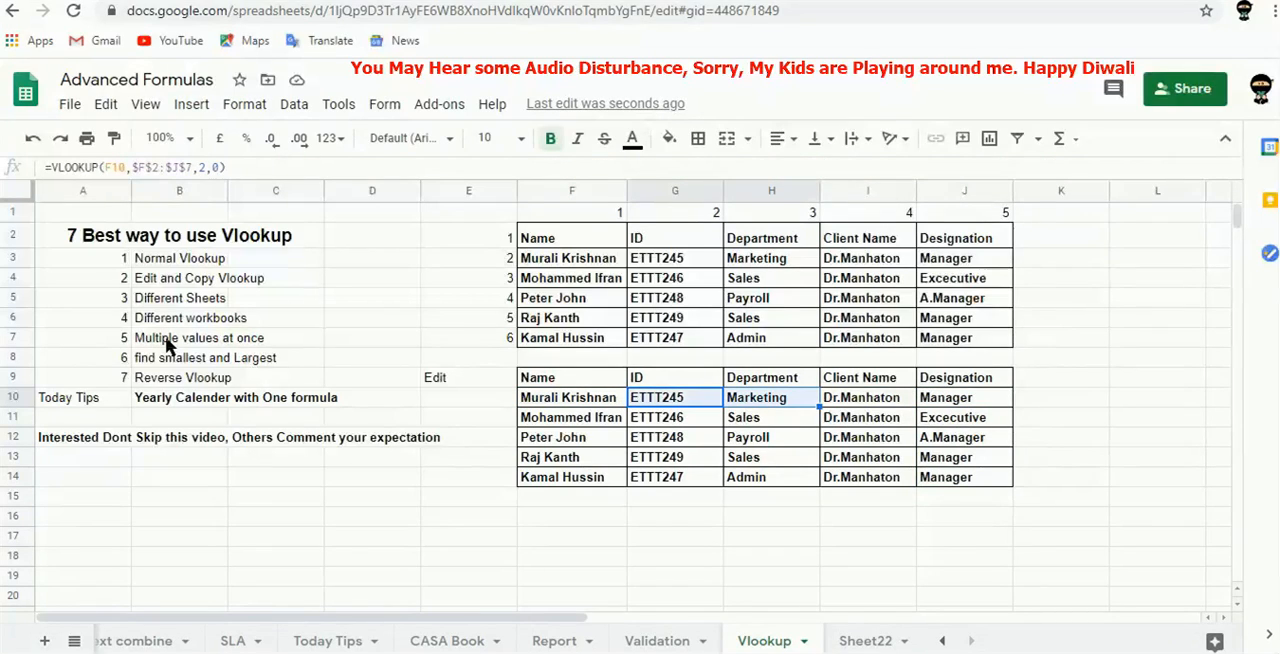
key("shift+Right")
key("shift+Right")
key("ctrl+shift+Down")
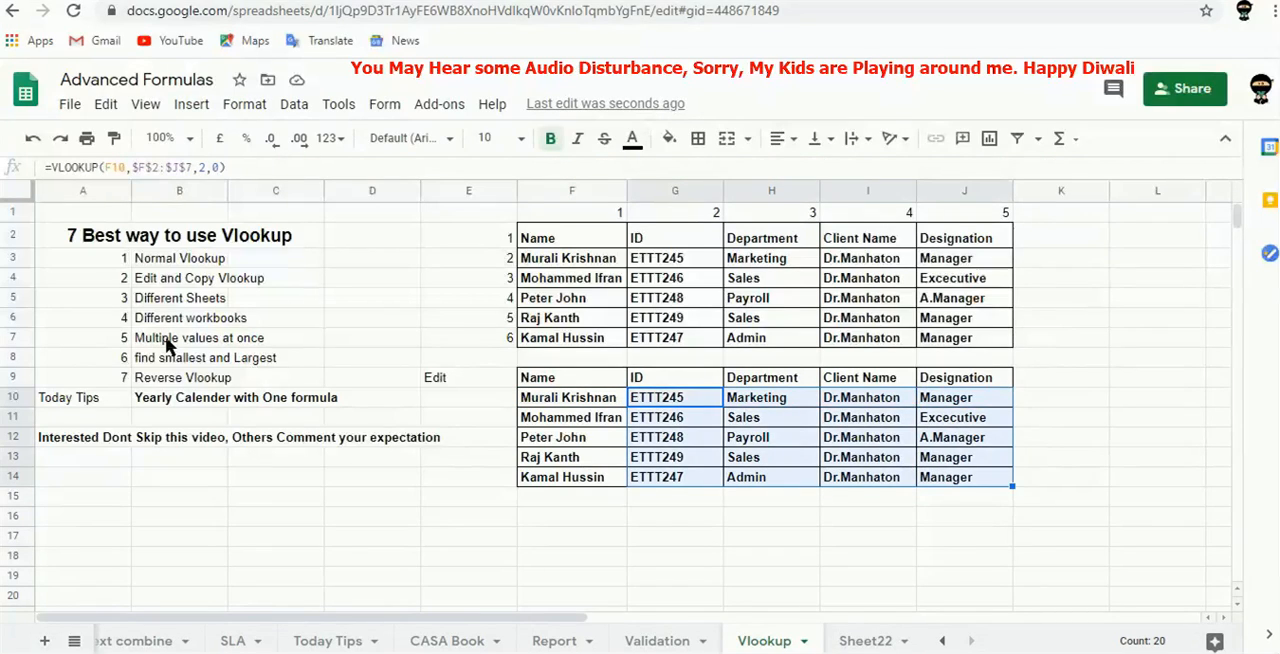
key("Delete")
key("Left")
key("Right")
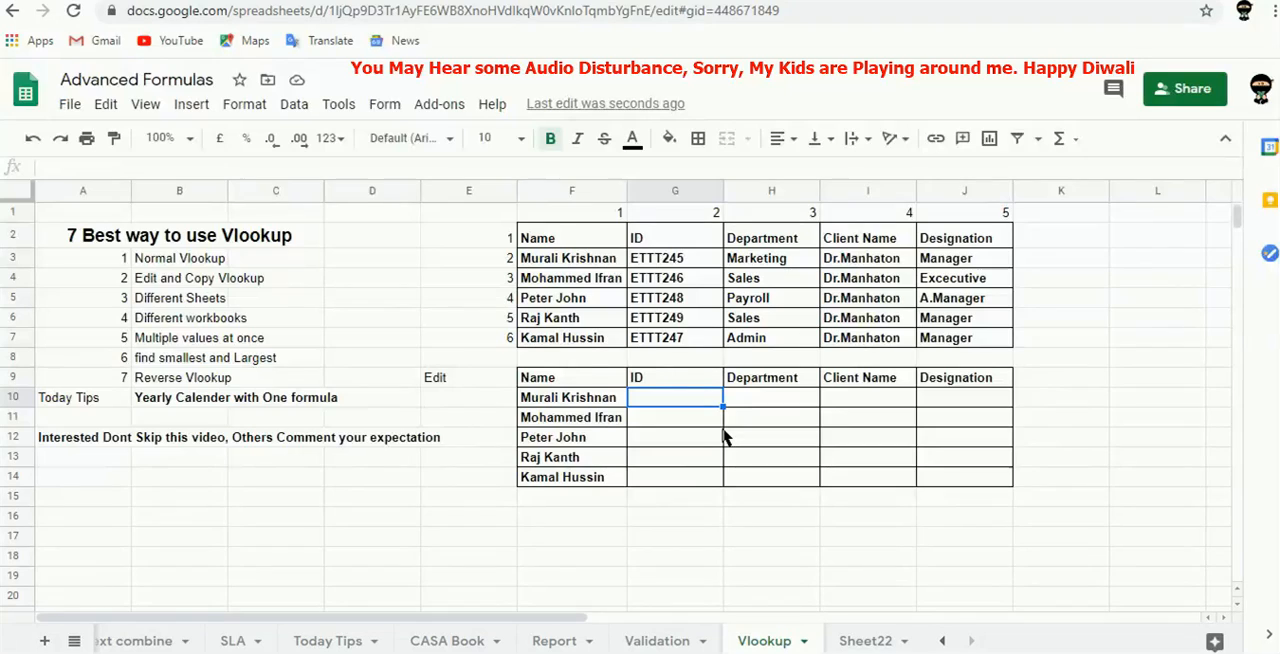
Start a VLOOKUP formula in G10 with F10 as the lookup value.
type("=vloo")
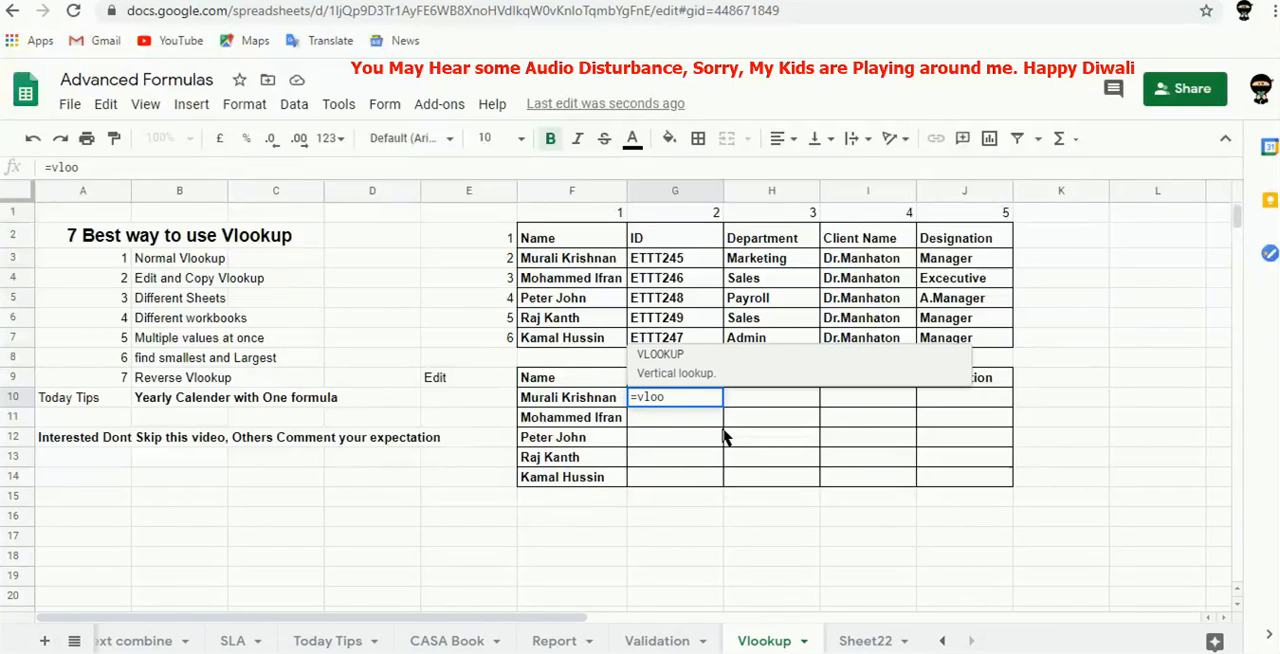
key("Tab")
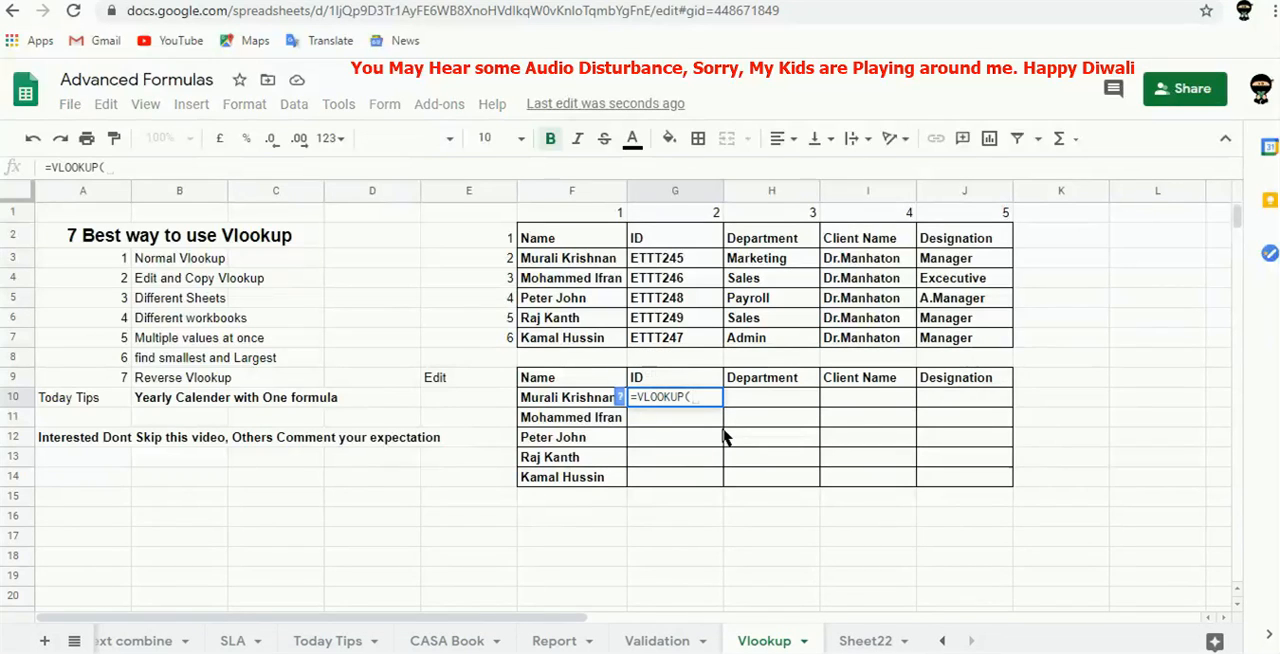
key("Left")
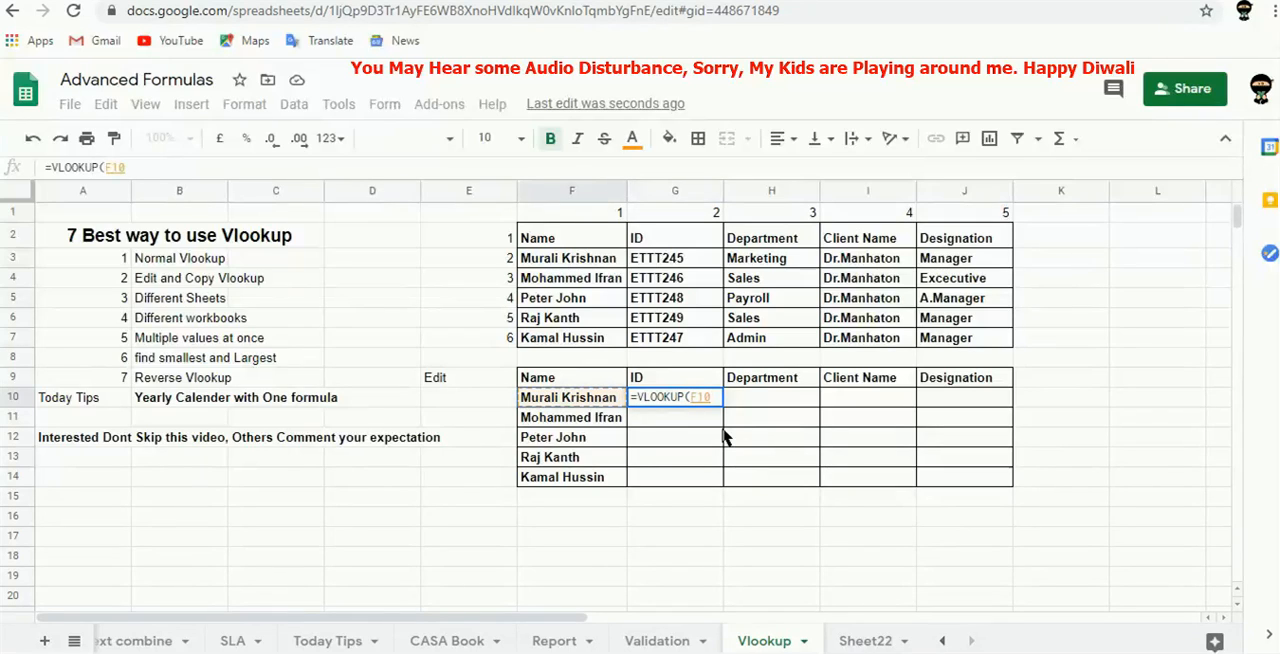
type(",")
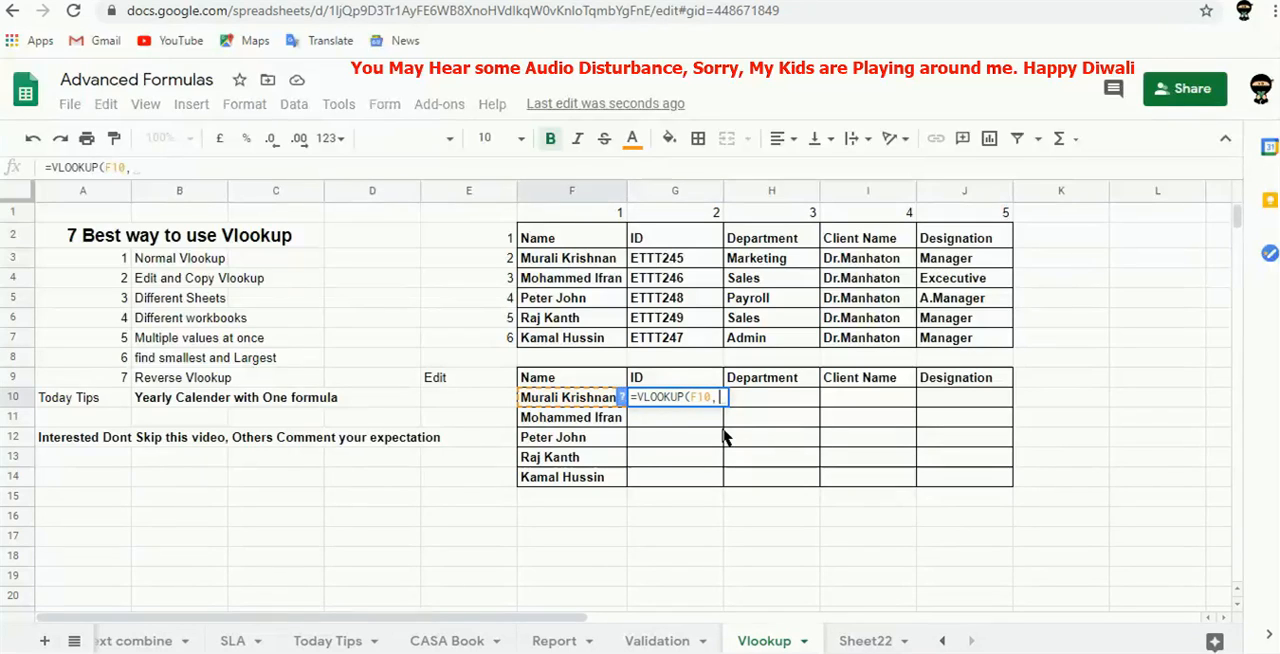
Set the lookup range of the G10 formula to the whole upper table as the absolute reference $F$2:$J$7.
left_click(603, 242)
key("shift+Right")
key("shift+Right")
key("shift+Right")
key("shift+Right")
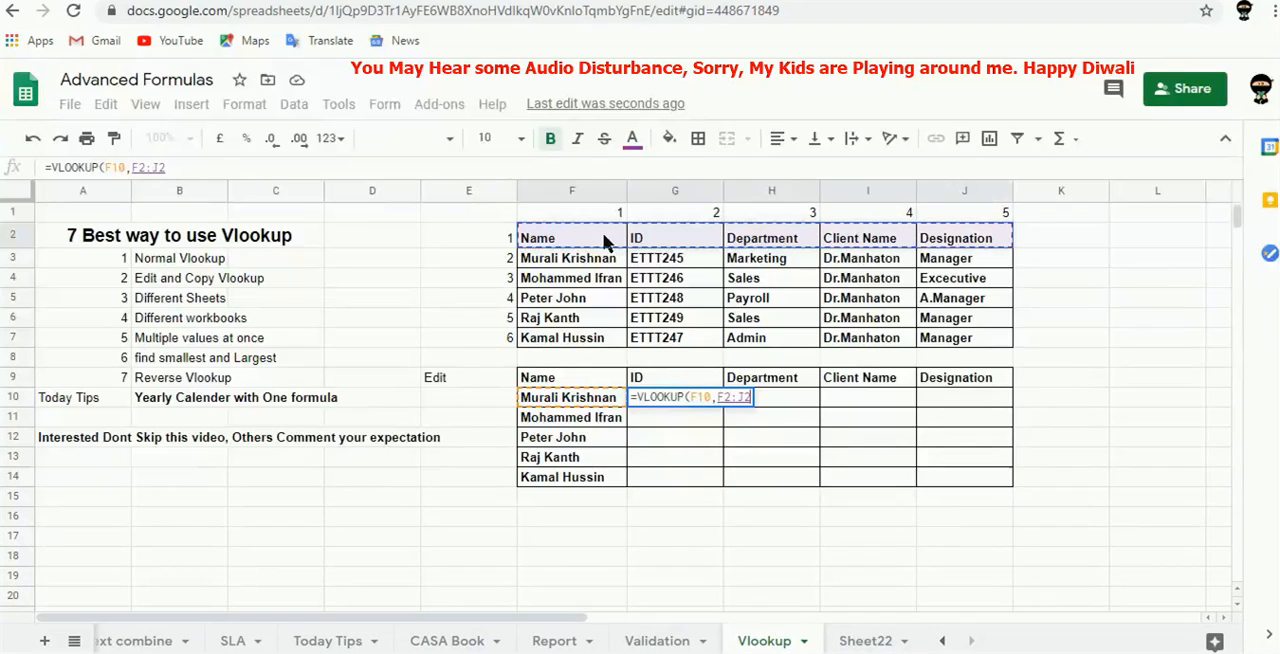
key("shift+Down")
key("shift+Down")
key("shift+Down")
key("shift+Down")
key("shift+Down")
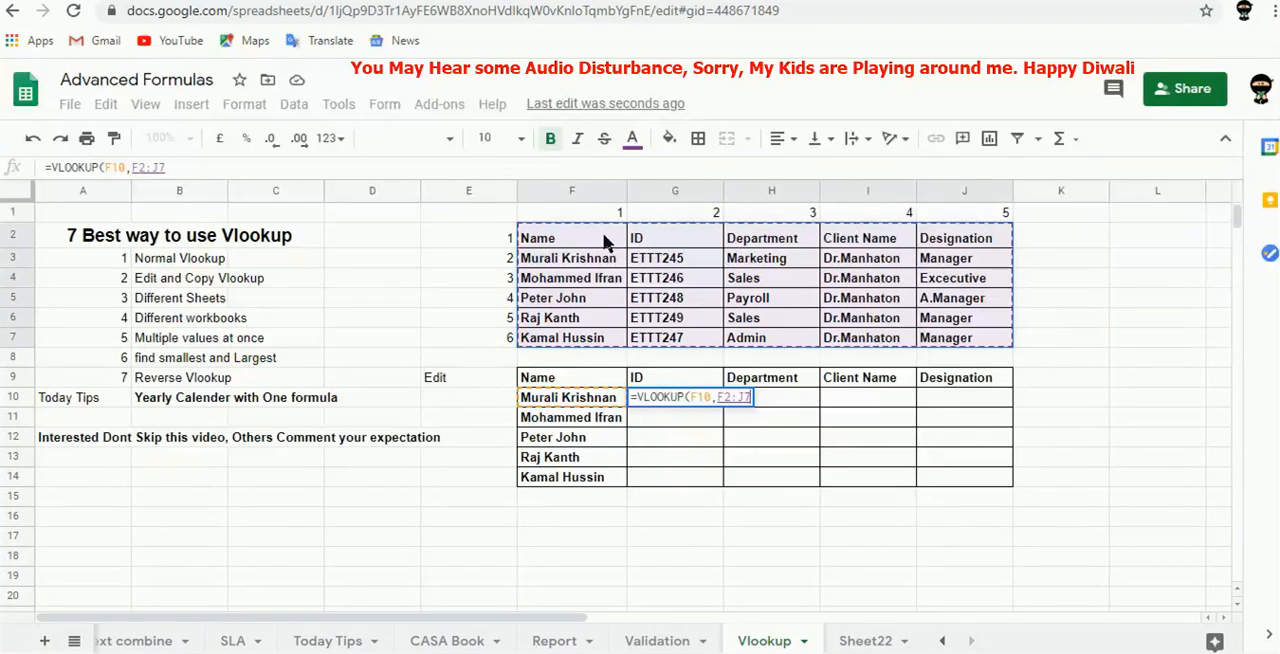
key("F4")
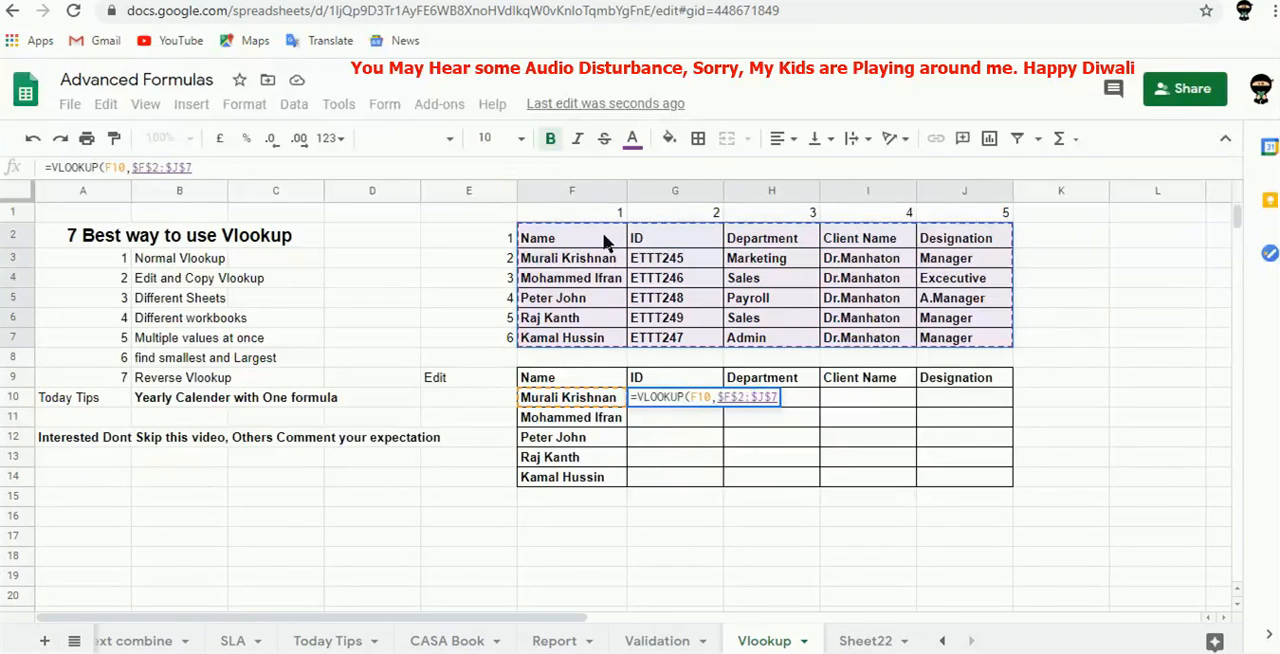
type(",")
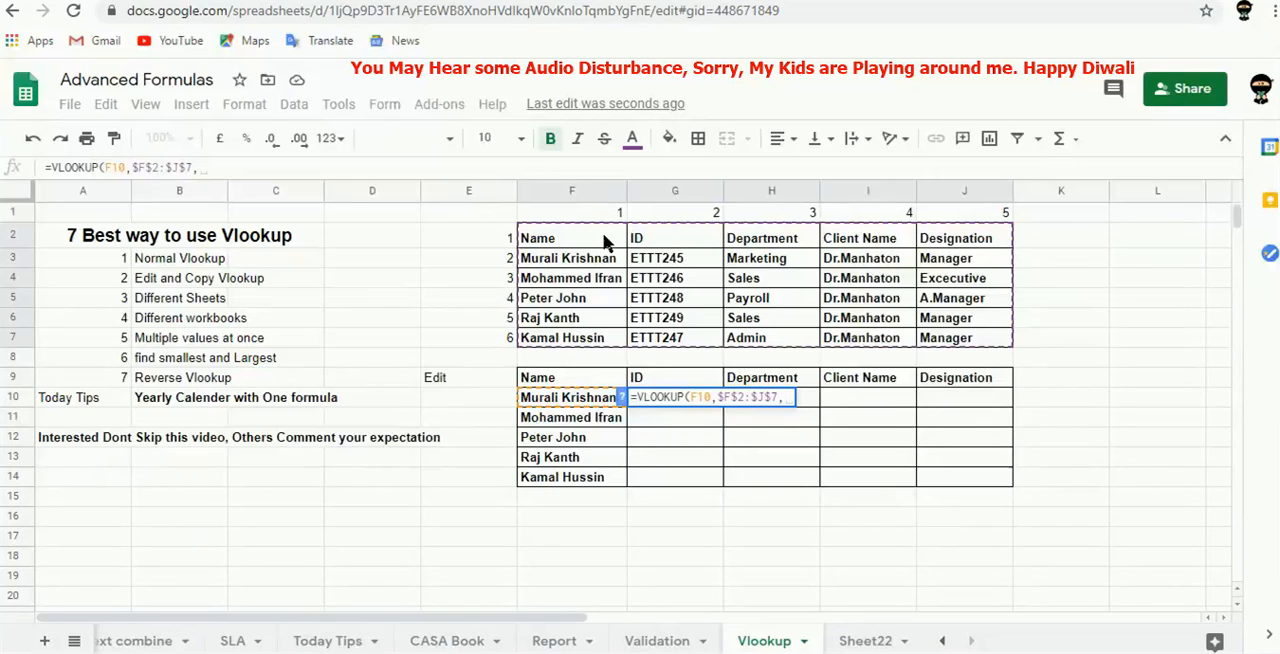
Nest a COLUMNS function over f2:j7 as the column index of the G10 formula.
type("colum")
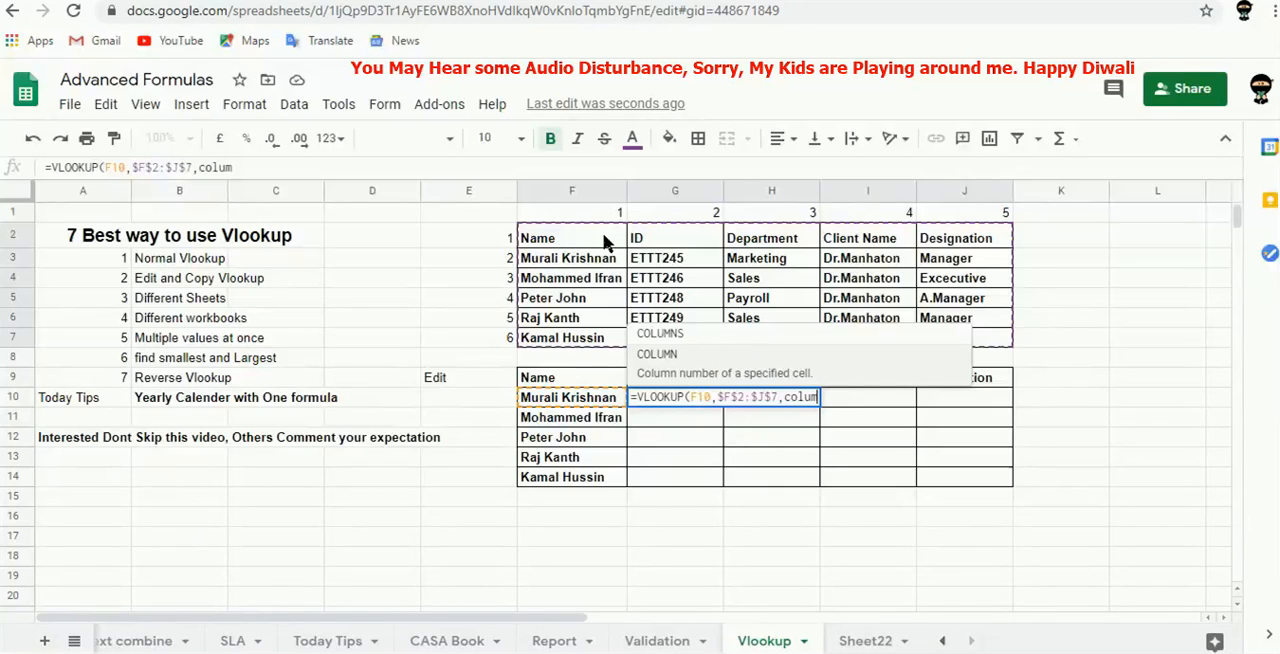
key("Up")
key("Tab")
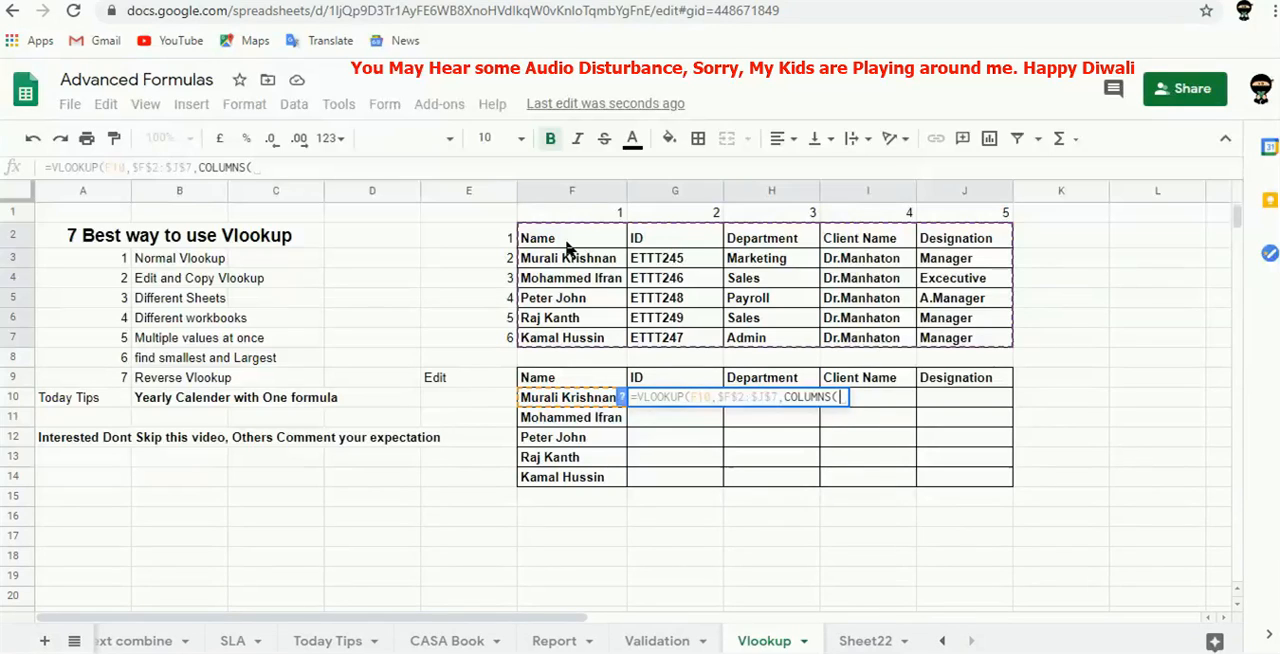
type("f2")
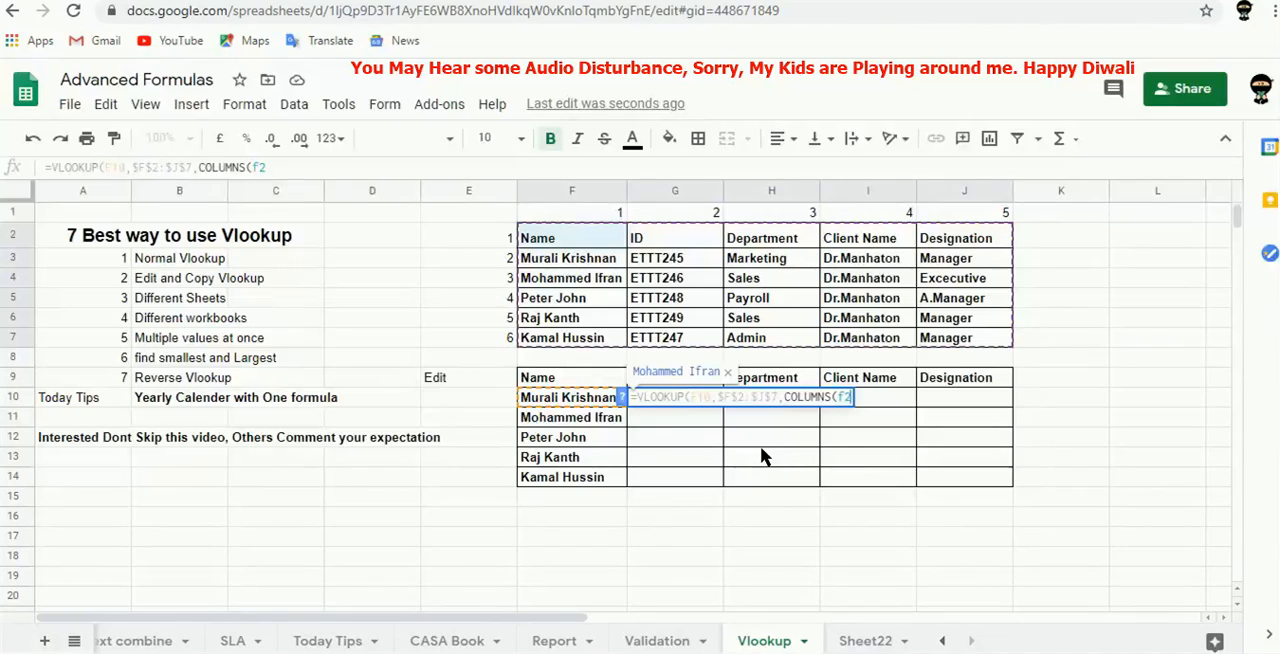
type(":")
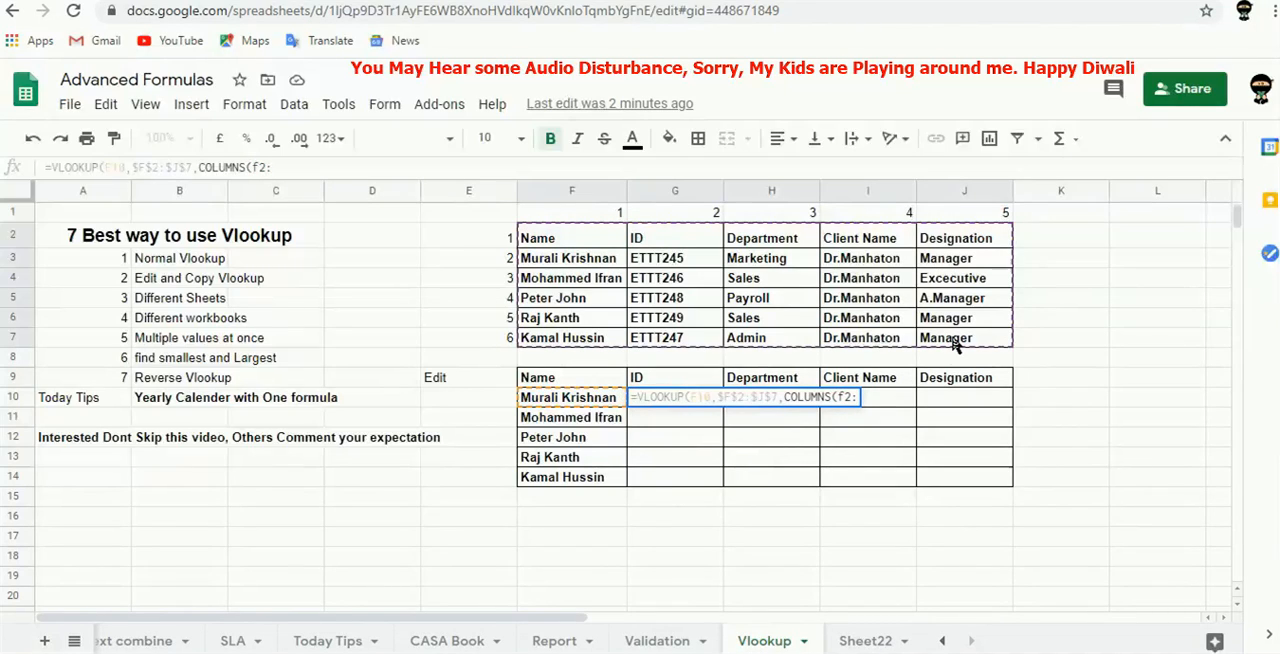
type("j7")
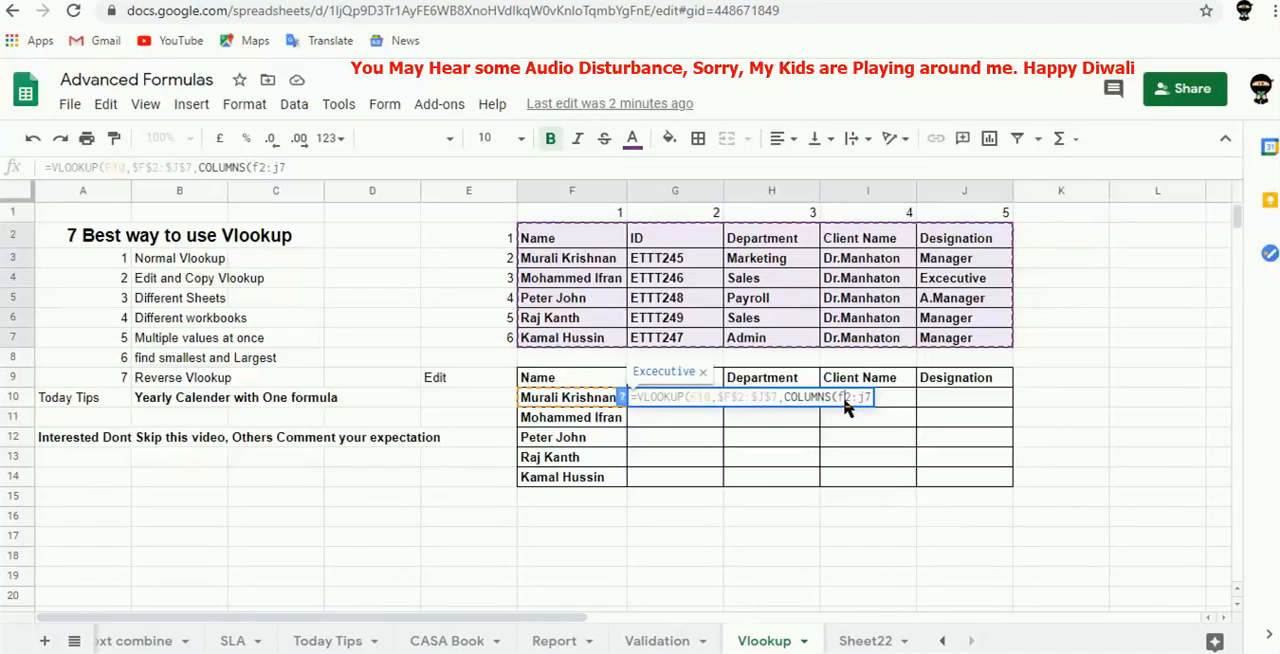
Change the COLUMNS range in the G10 formula to $F$2:G7 and complete the VLOOKUP with is_sorted 0.
type("$")
key("Right")
type("$")
type(")")
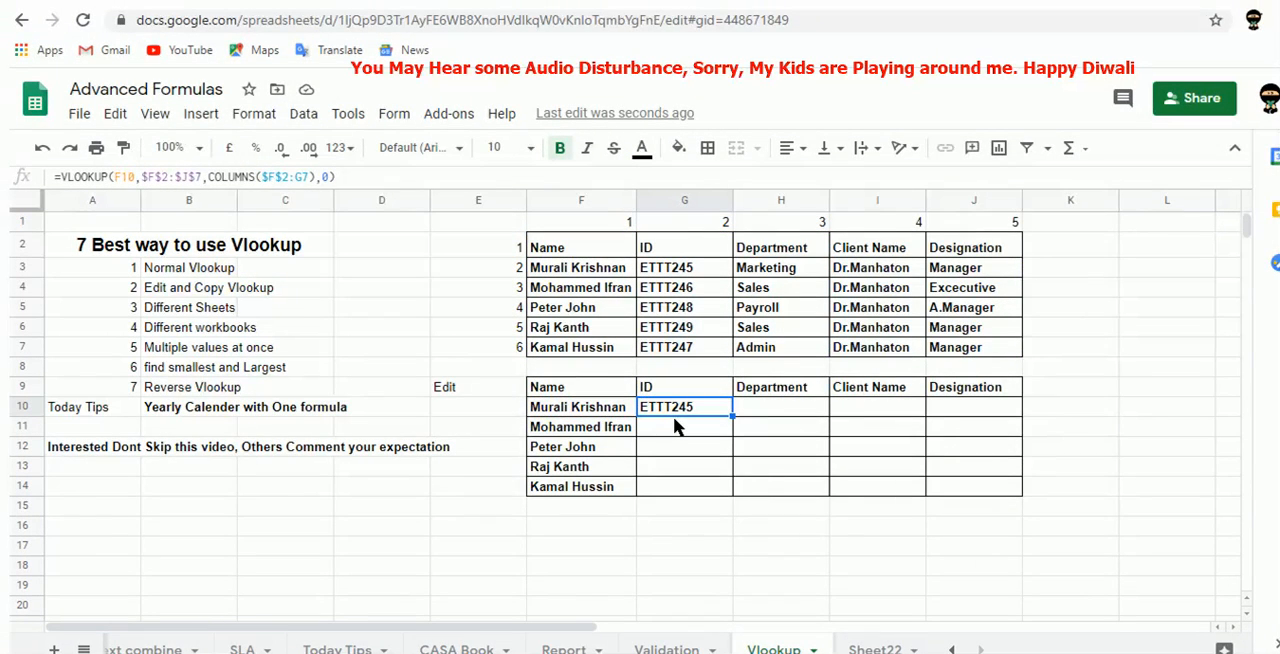
Lock the lookup value's column as $F10 in the G10 formula and fill the formula across G10:J14.
left_click(118, 172)
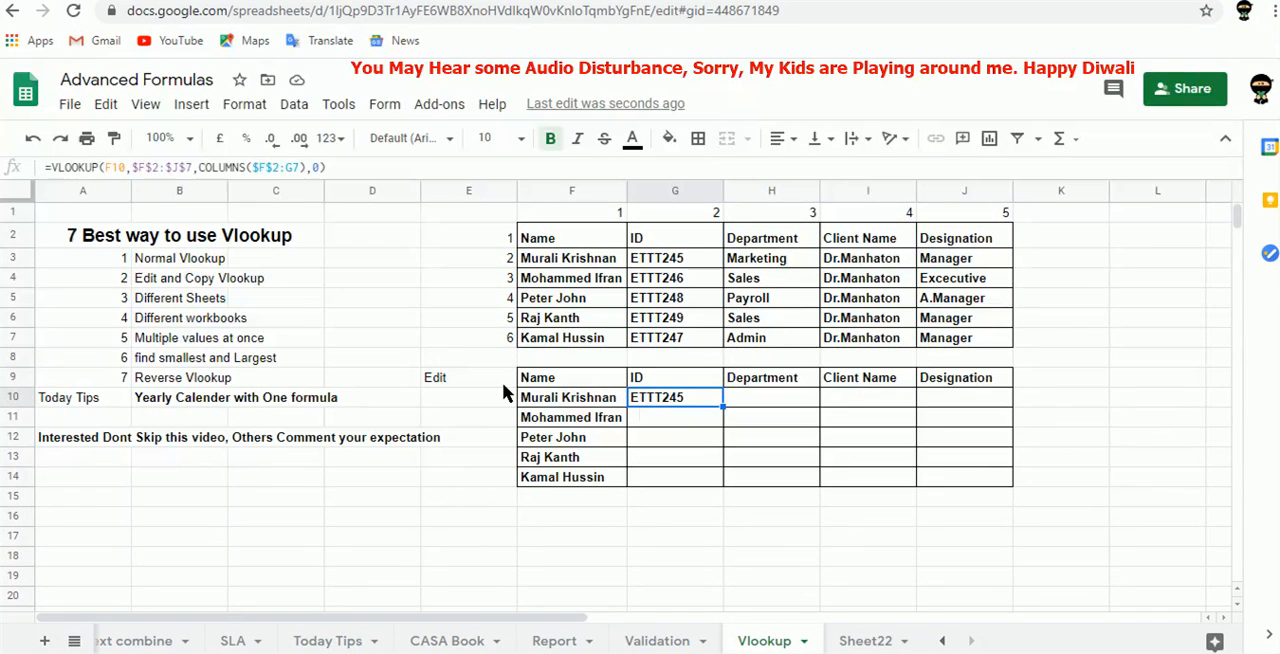
left_click(108, 163)
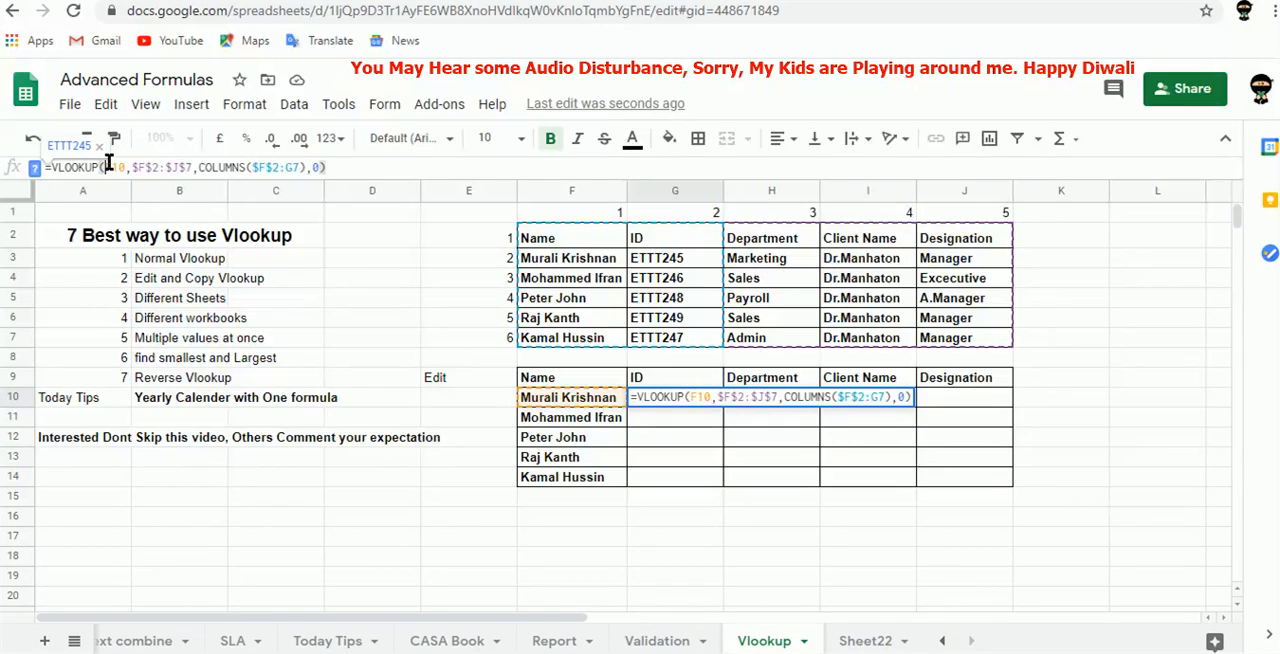
key("F4")
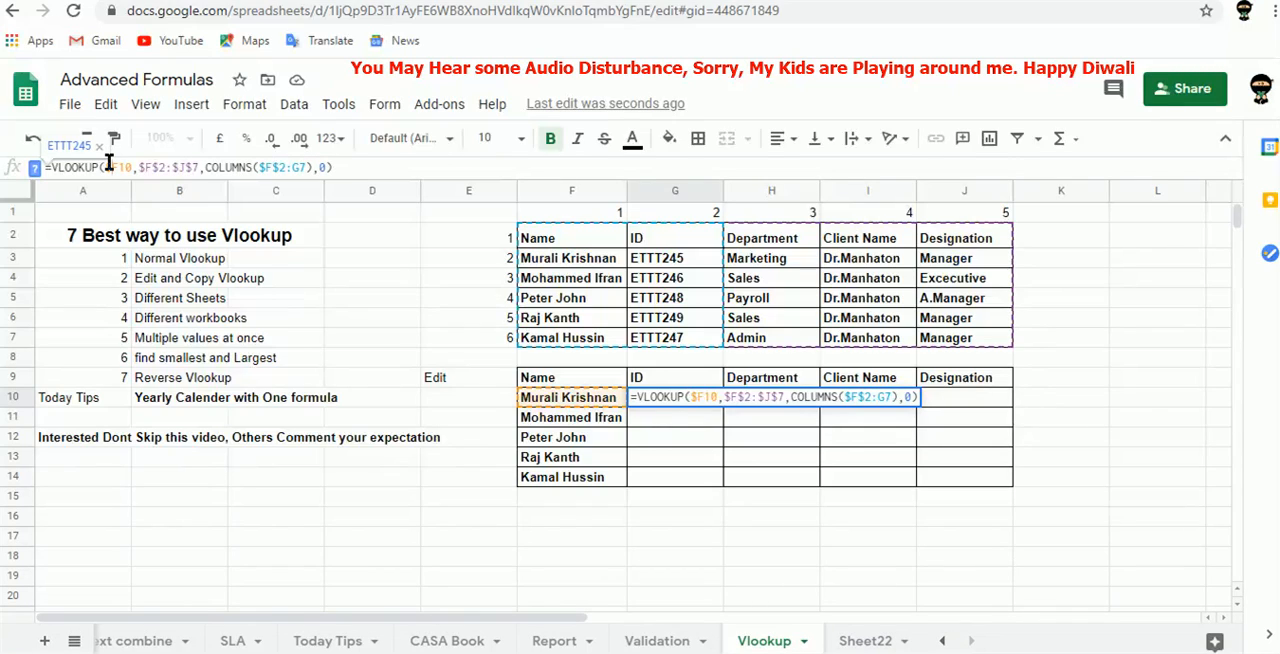
key("Tab")
key("shift+Tab")
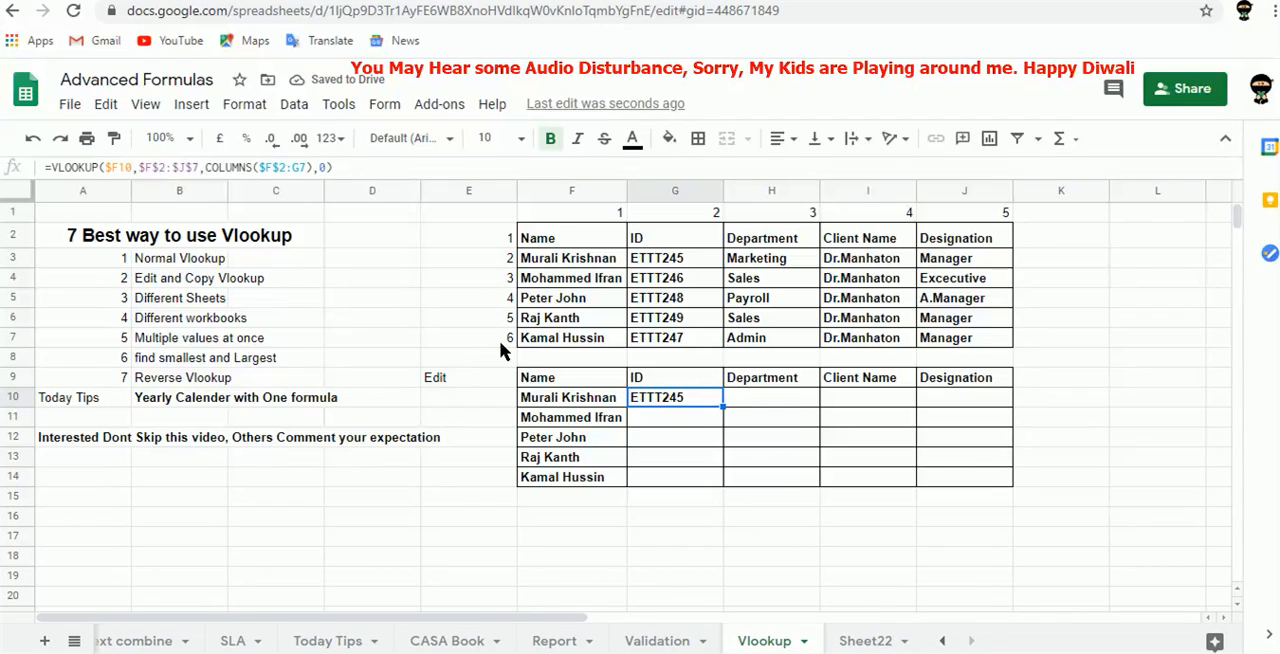
left_click_drag(724, 406, 1011, 478)
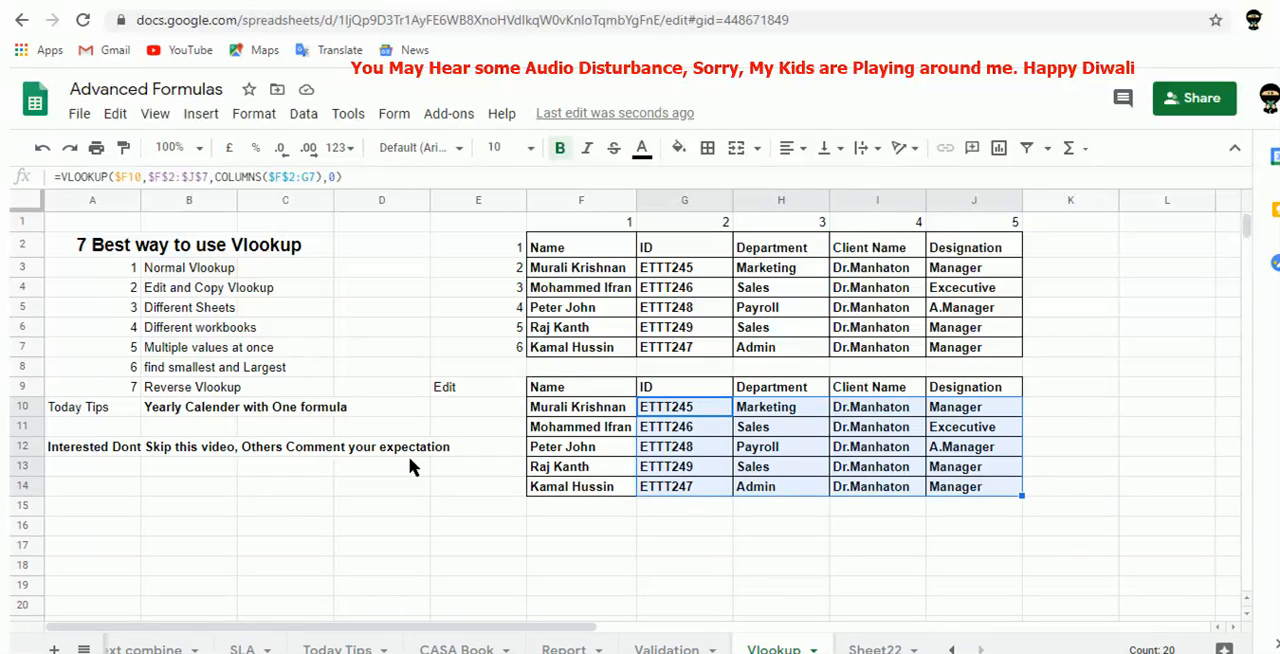
key("Up")
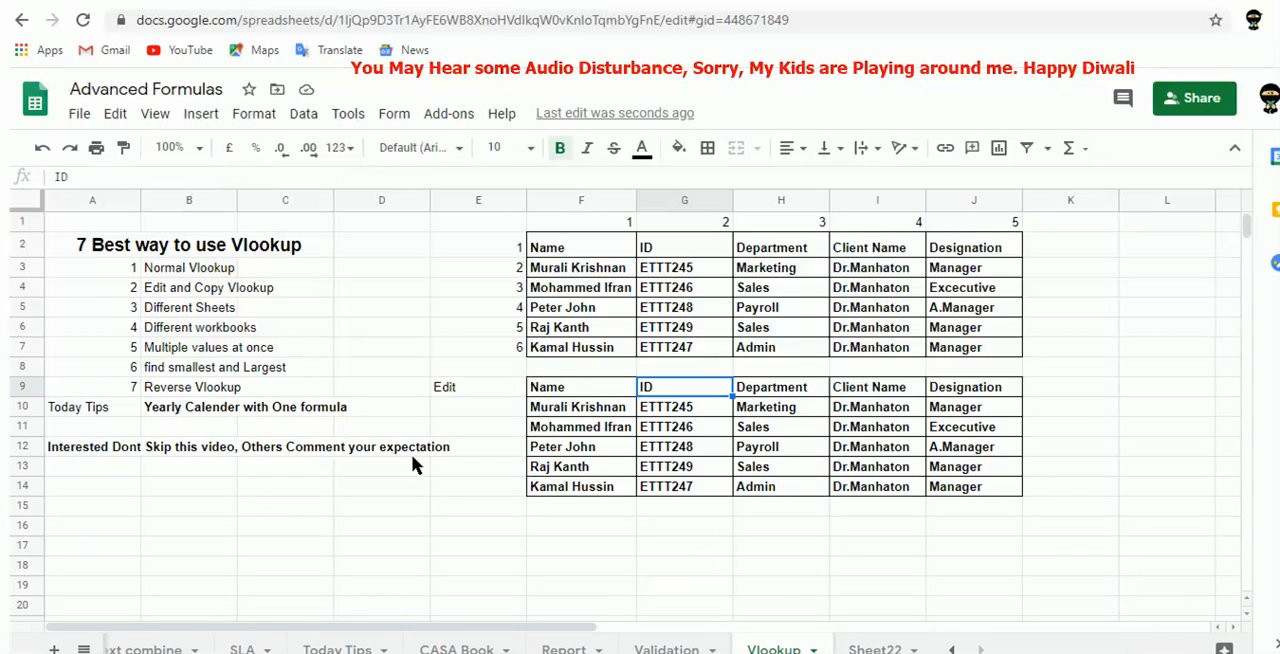
Add a Salary column header in K2 and enter 20000 as the first salary in K3.
left_click(1040, 245)
type("Salary")
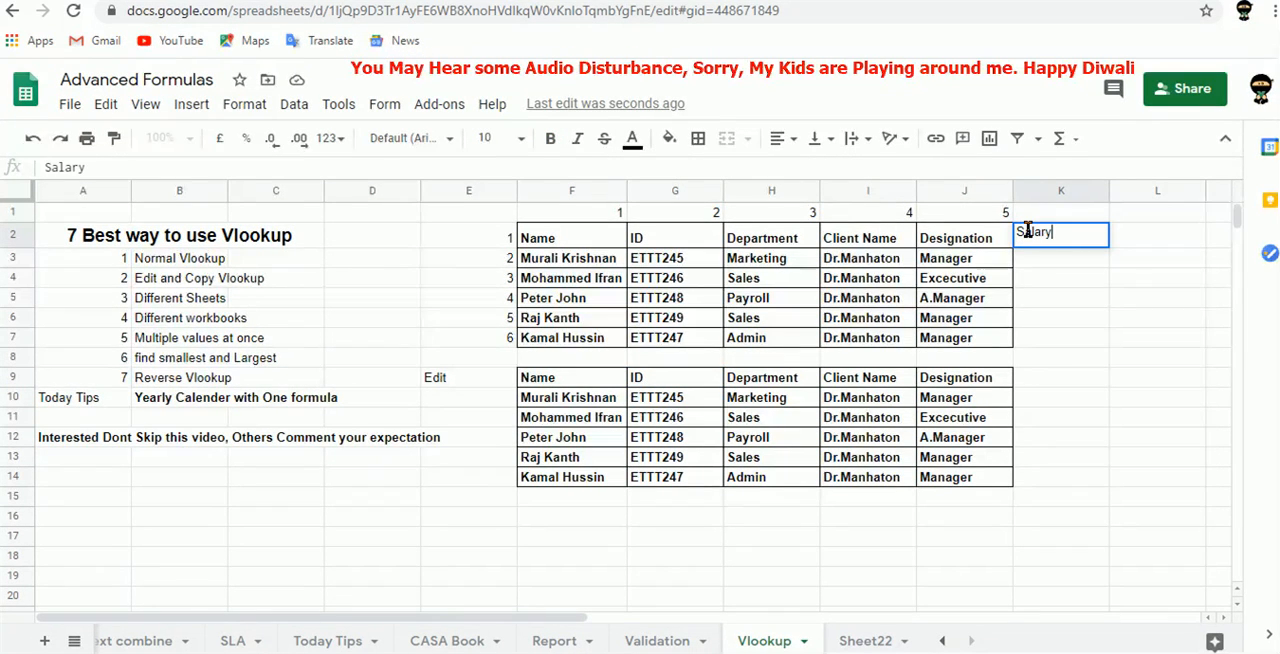
key("Return")
type("20000")
key("Tab")
key("Left")
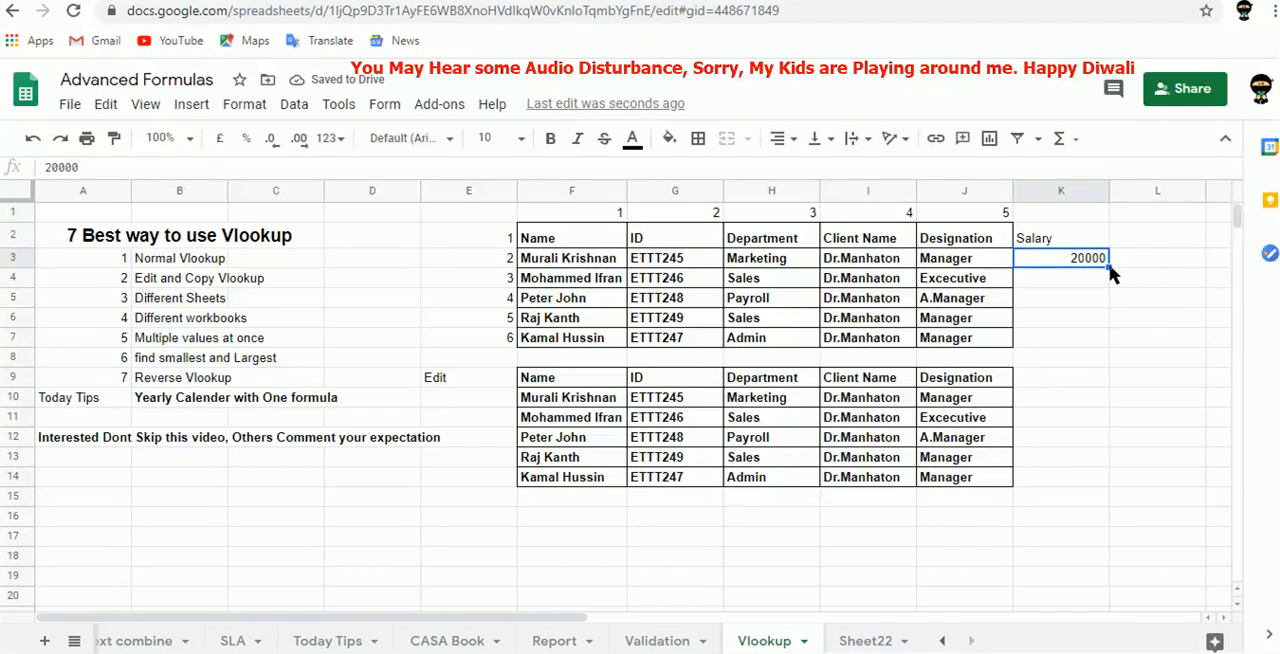
Enter salaries 15000 in K4 and 23000 in K5, and extend the K3:K5 series down through K7.
left_click(1078, 280)
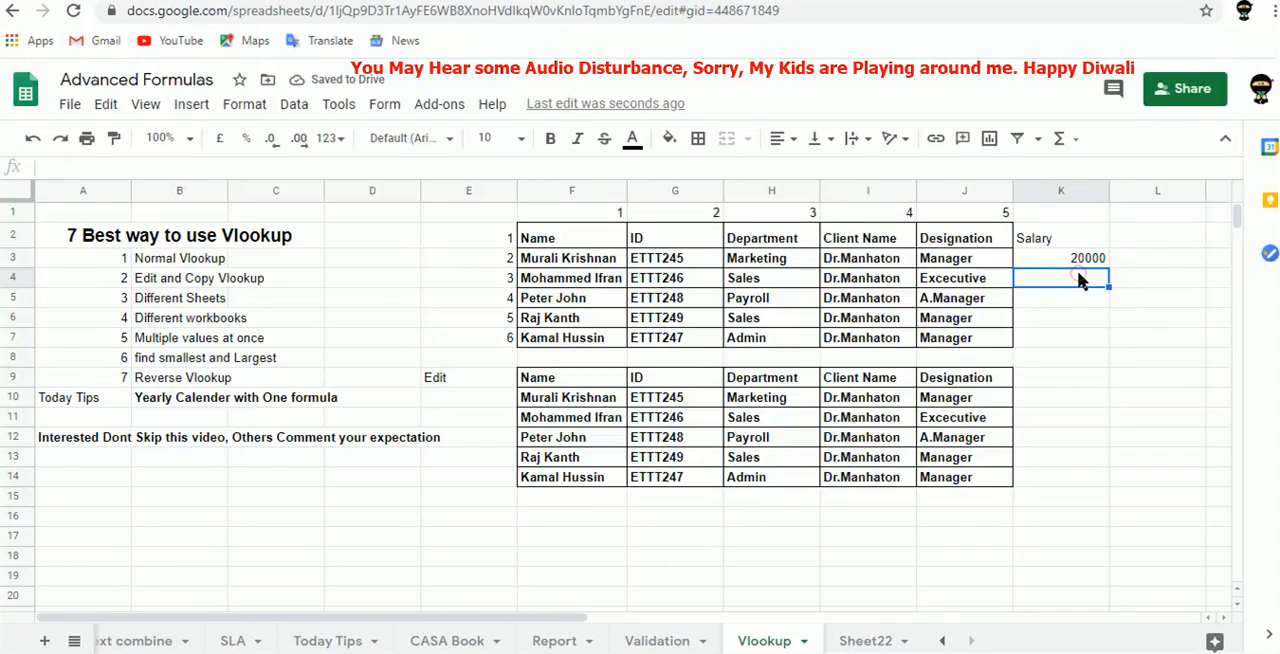
type("15000")
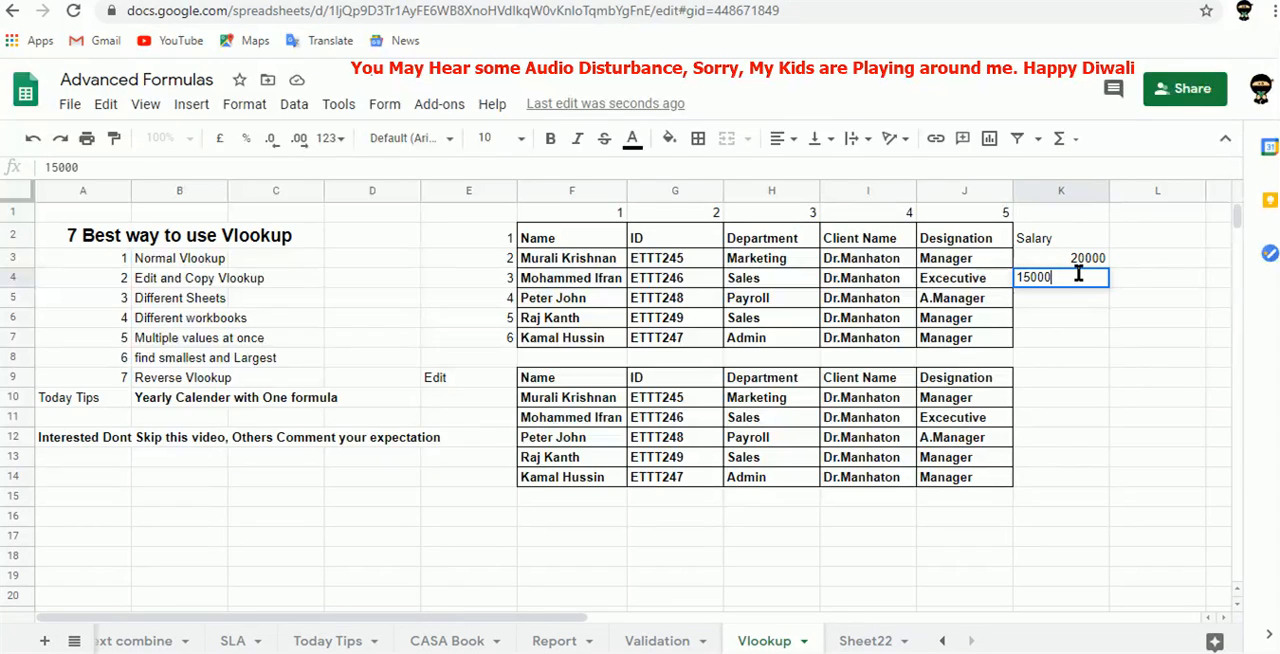
key("Return")
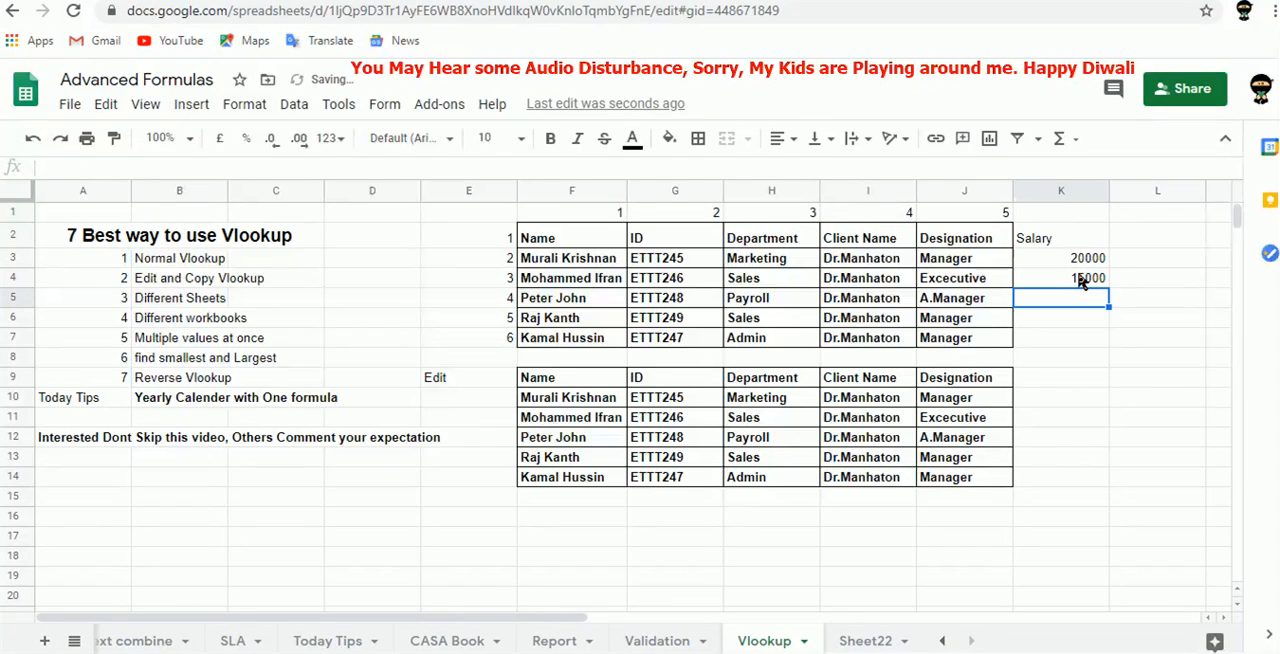
type("23000")
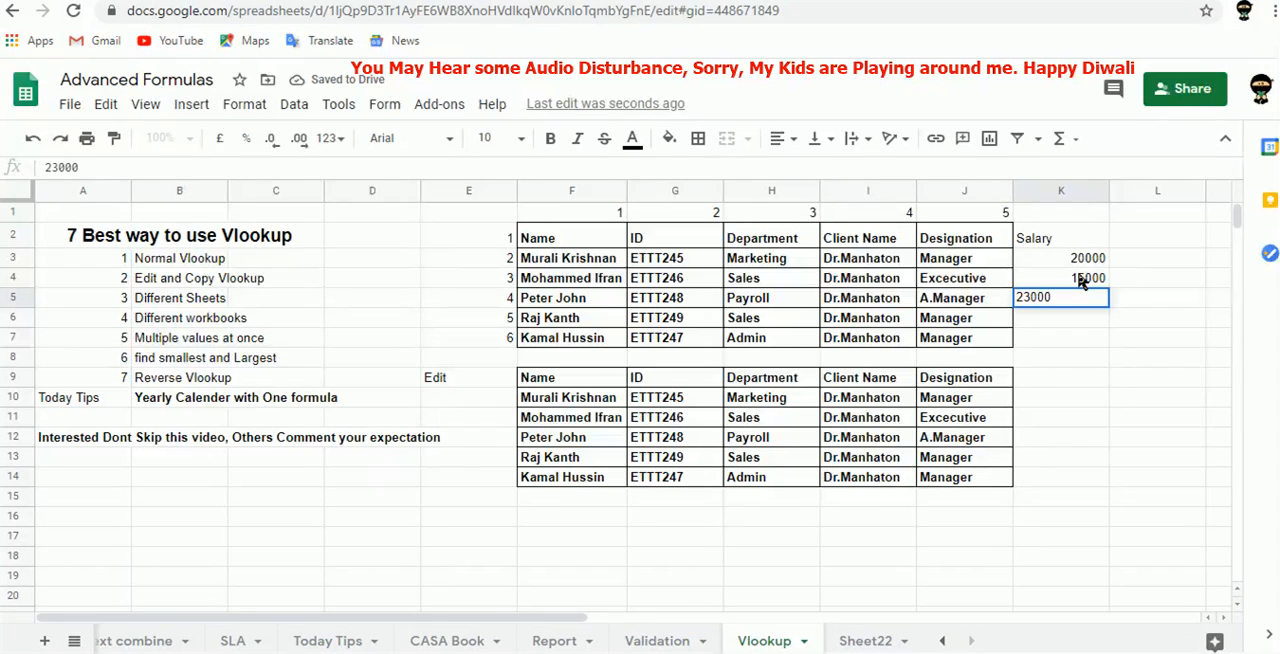
key("Tab")
key("Left")
key("Up")
left_click_drag(1080, 258, 1107, 338)
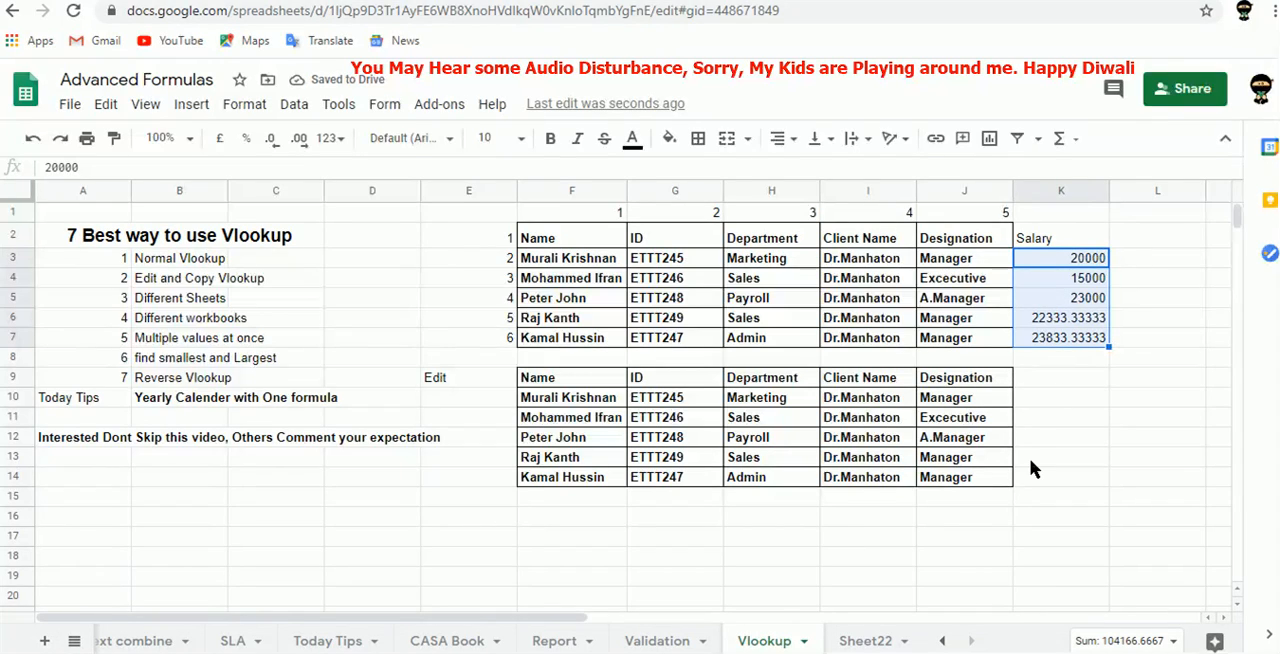
left_click(1066, 393)
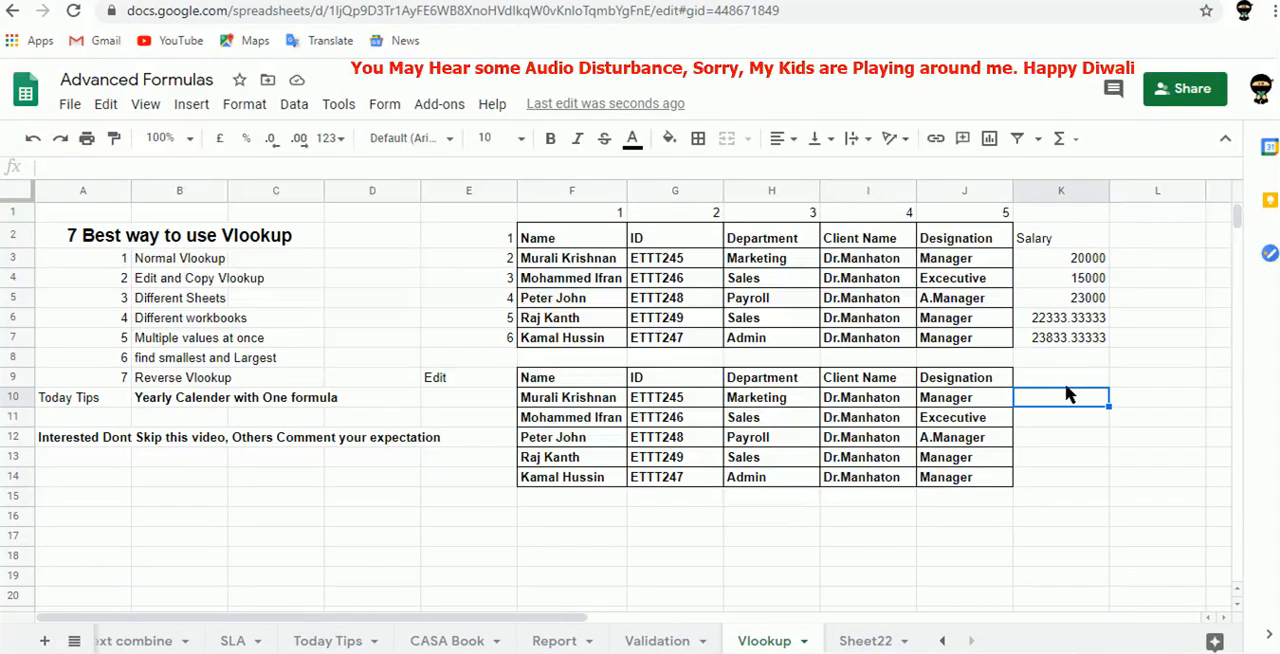
key("Right")
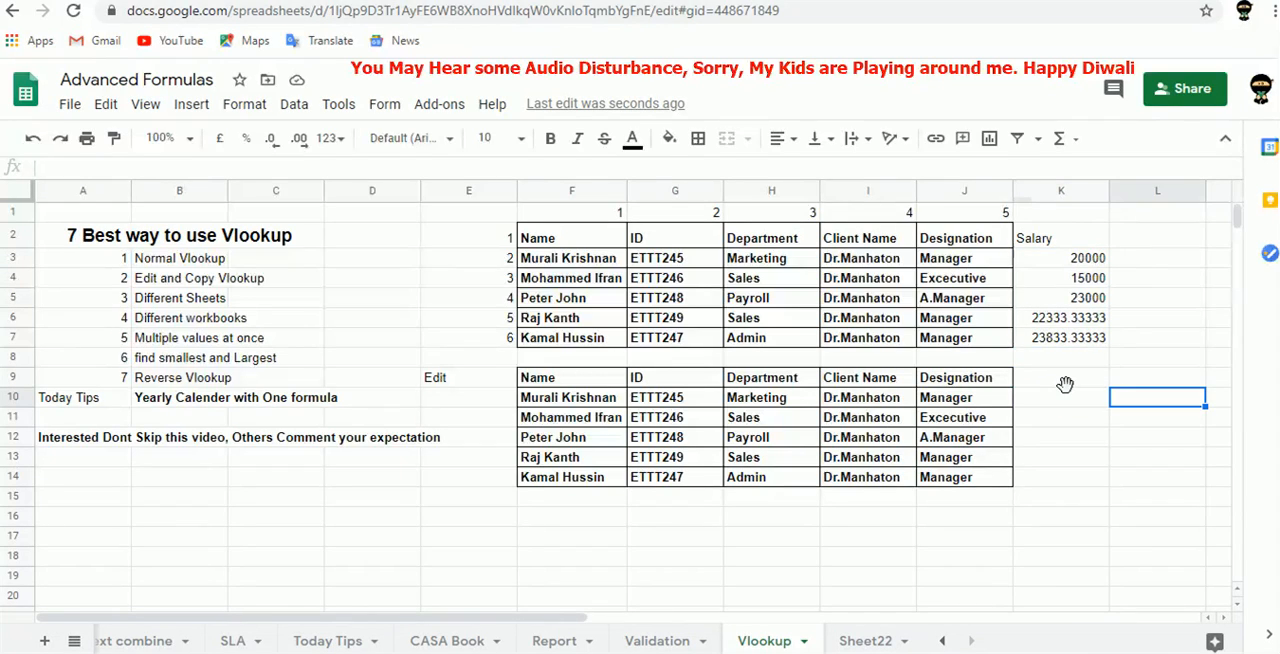
type("=sal")
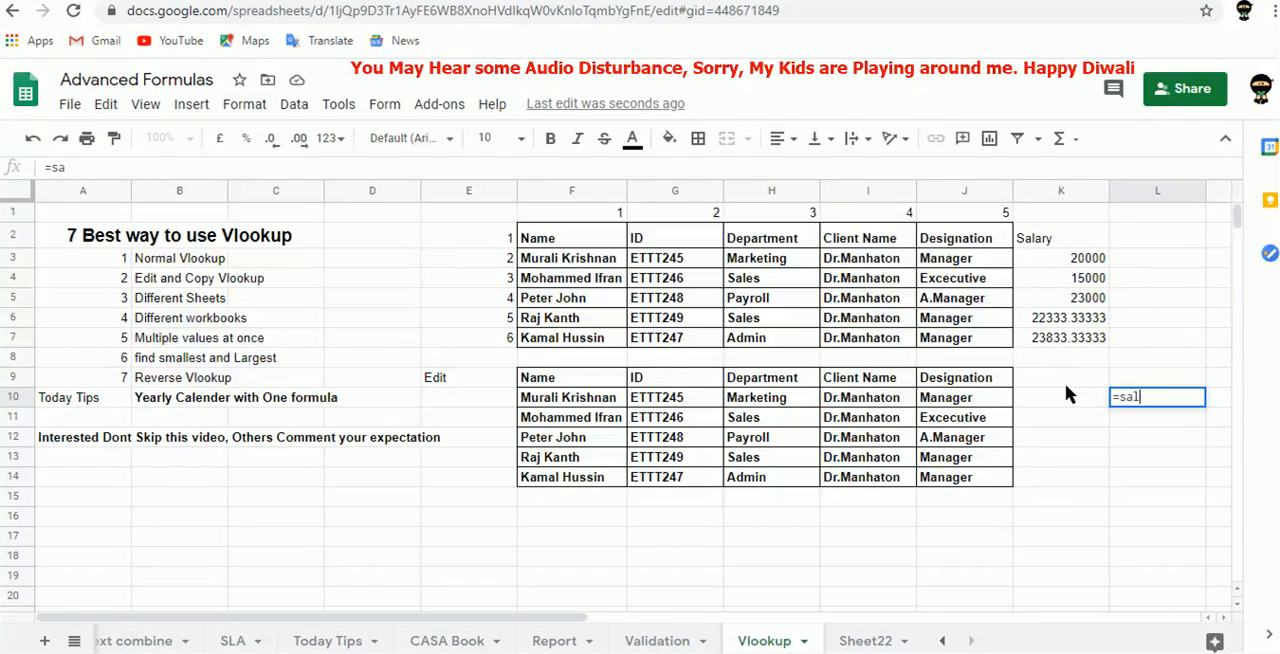
type("ary")
key("Tab")
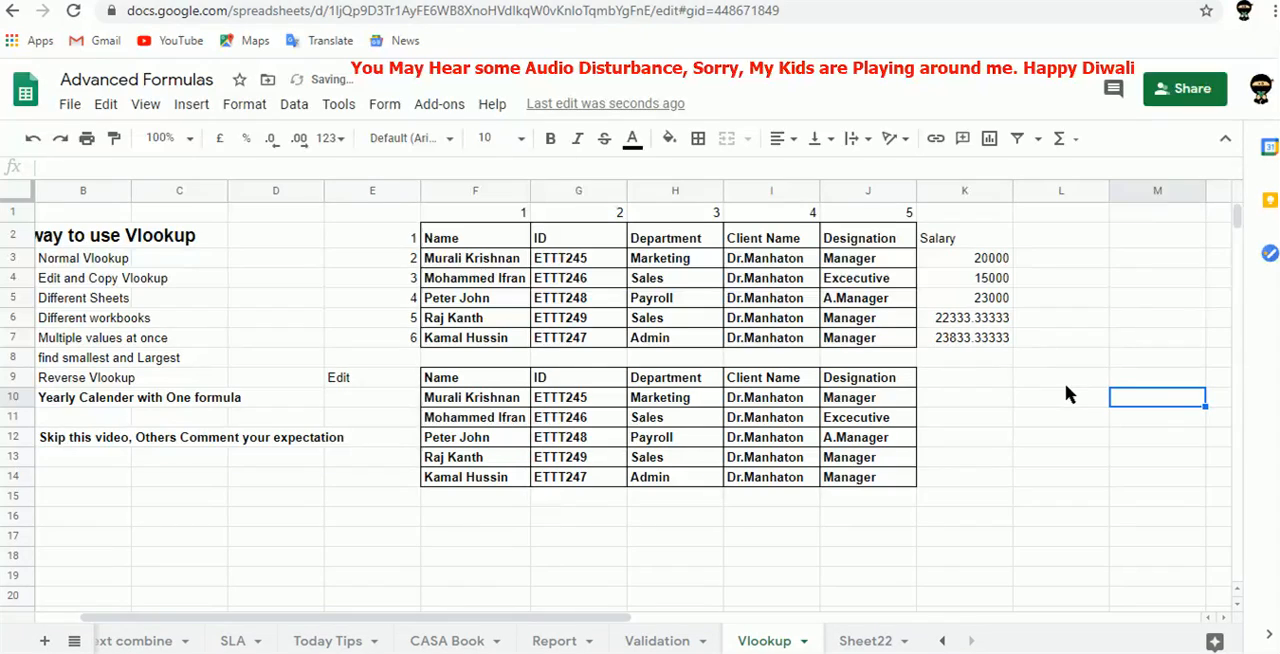
key("Left")
key("Delete")
Enter the label Salary in cell L10.
type("Salaru")
key("BackSpace")
type("y")
key("Tab")
key("Left")
key("Left")
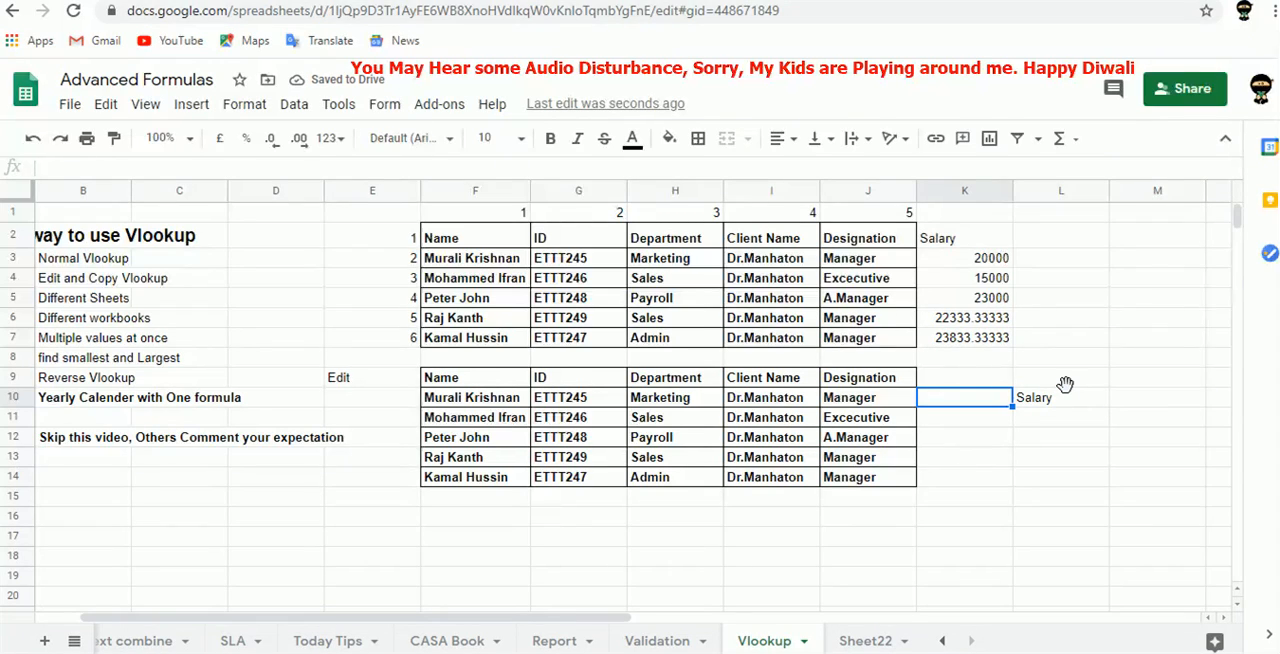
Start a VLOOKUP formula in M10, beside the Salary label.
key("Right")
key("Right")
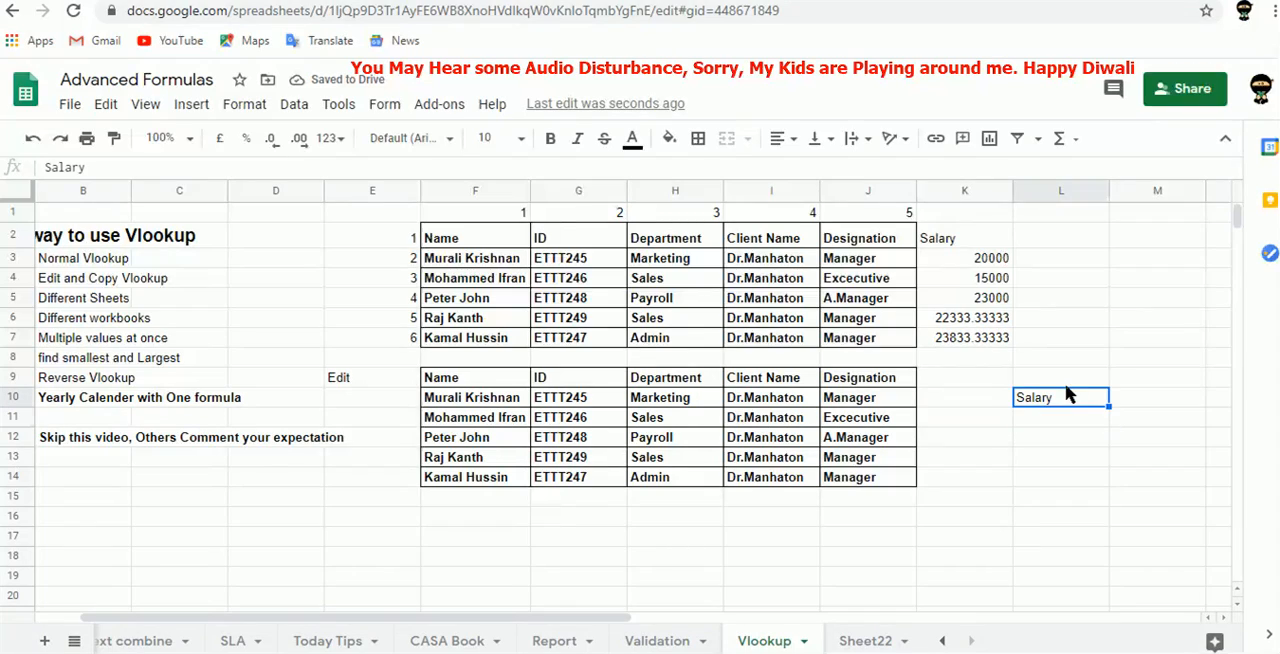
type("=vlo")
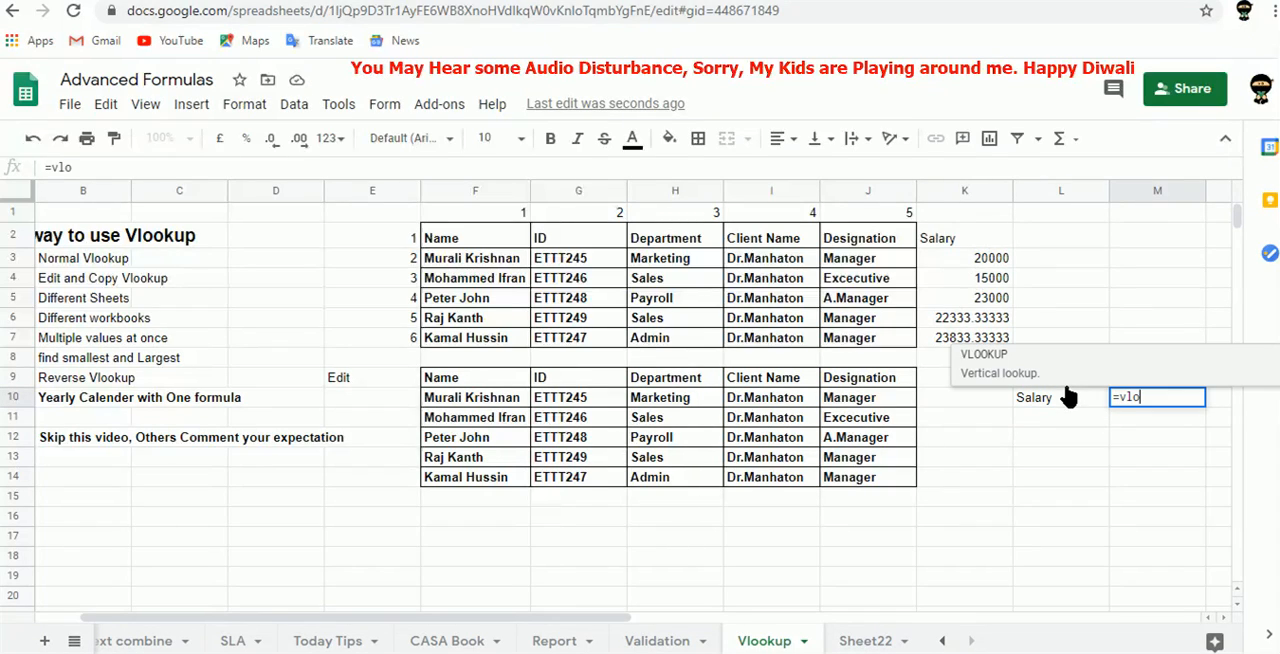
key("Tab")
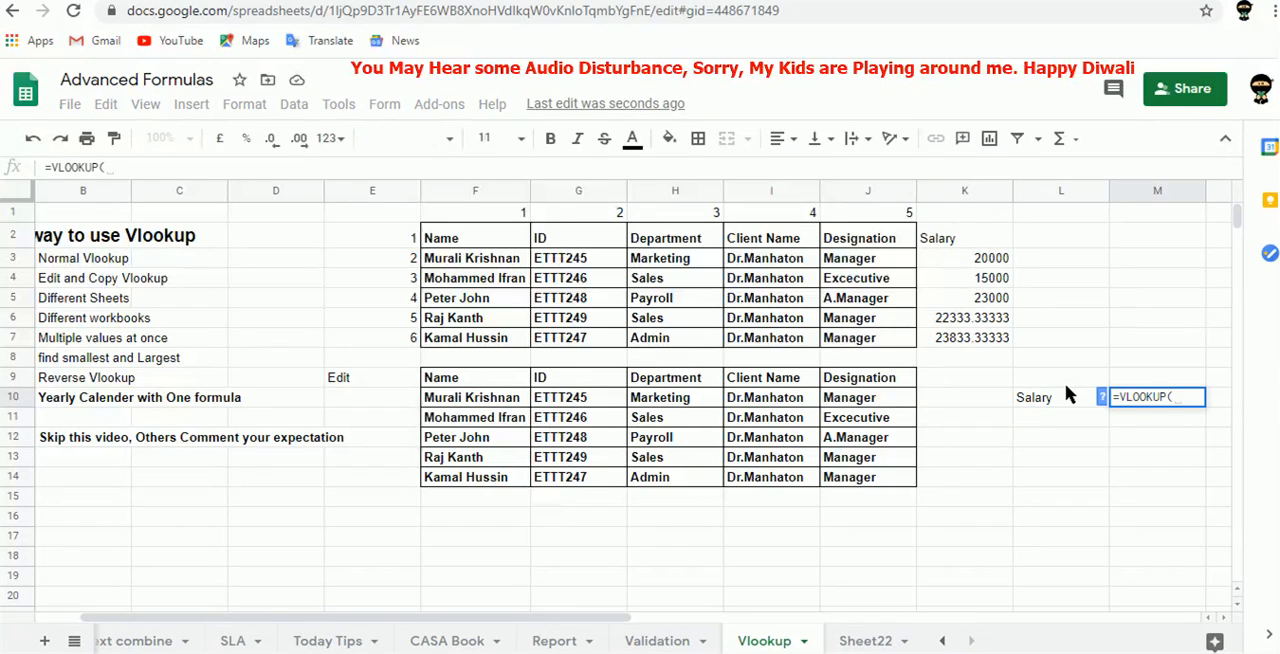
left_click(1066, 392)
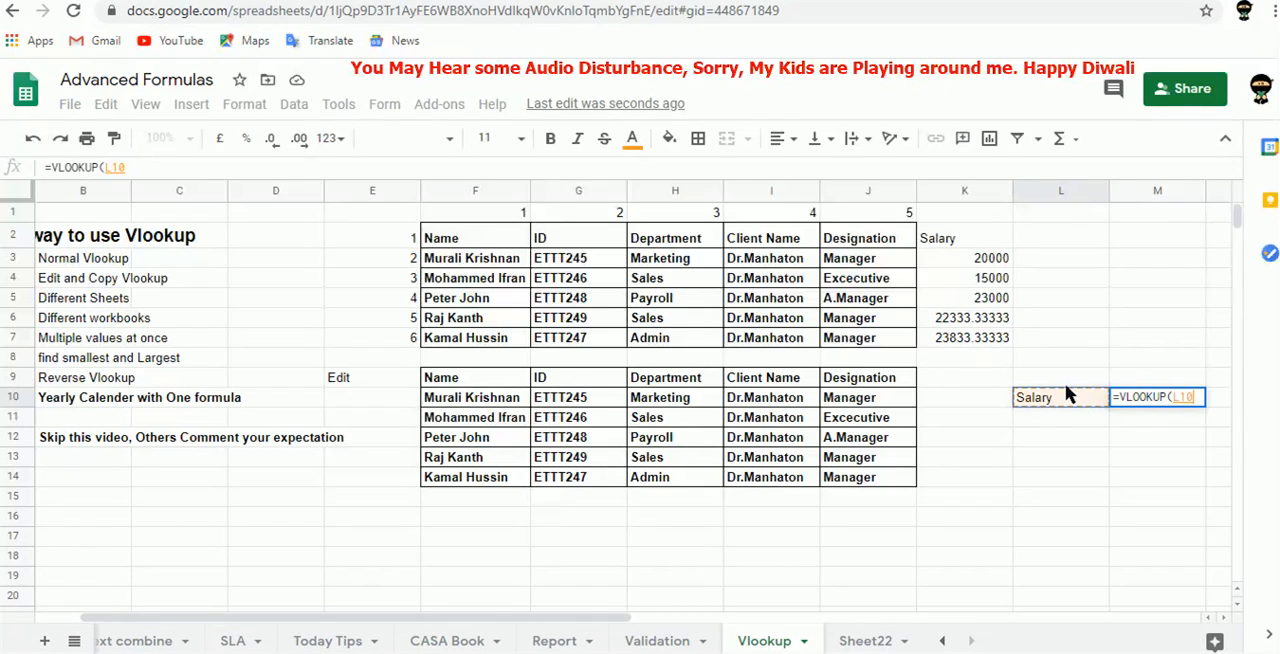
key("Left")
key("Left")
key("Left")
key("Left")
key("Left")
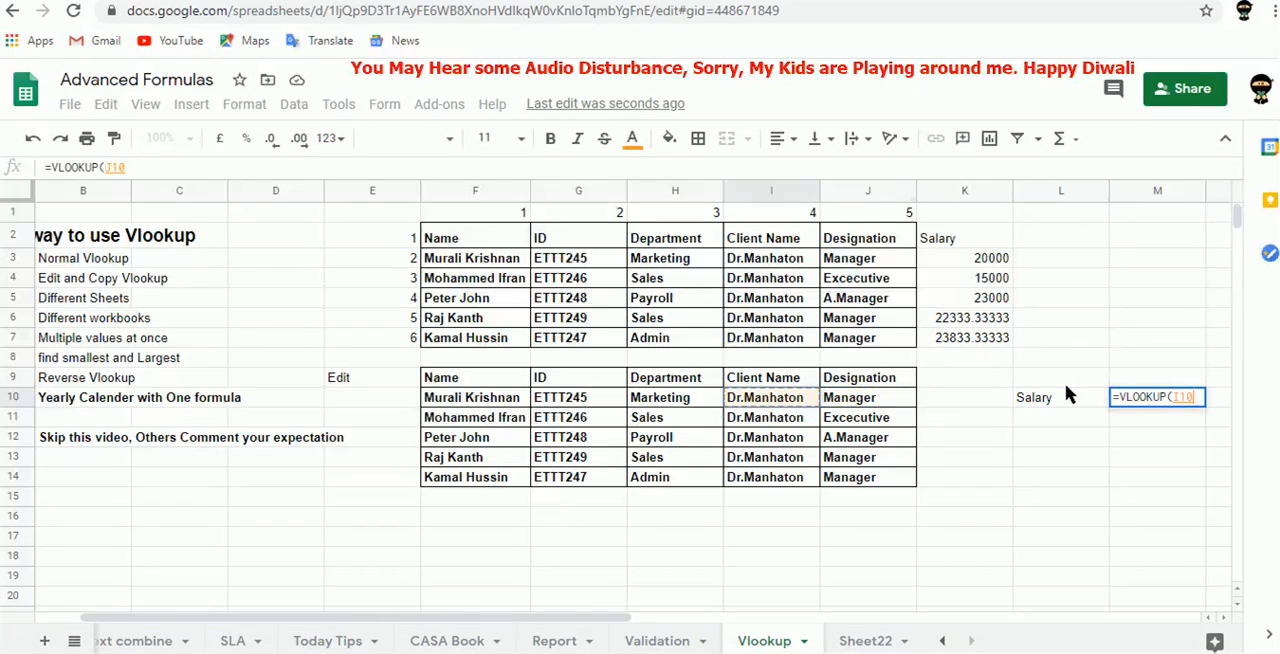
key("Left")
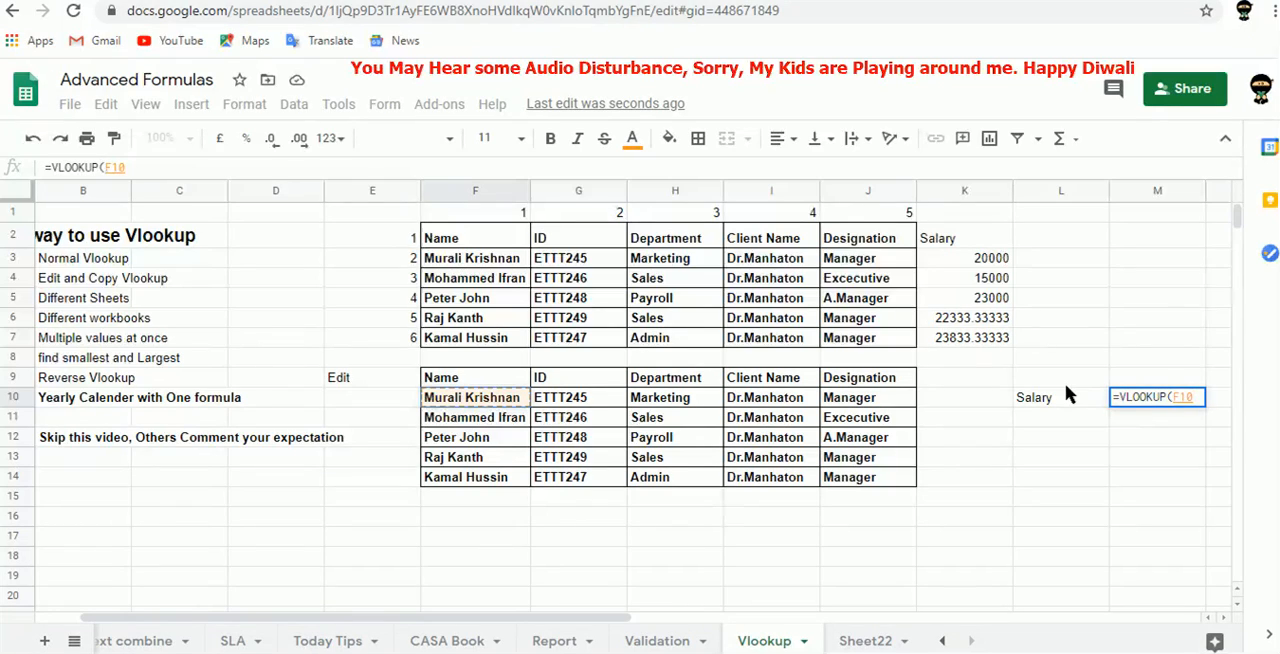
key("BackSpace")
key("BackSpace")
key("BackSpace")
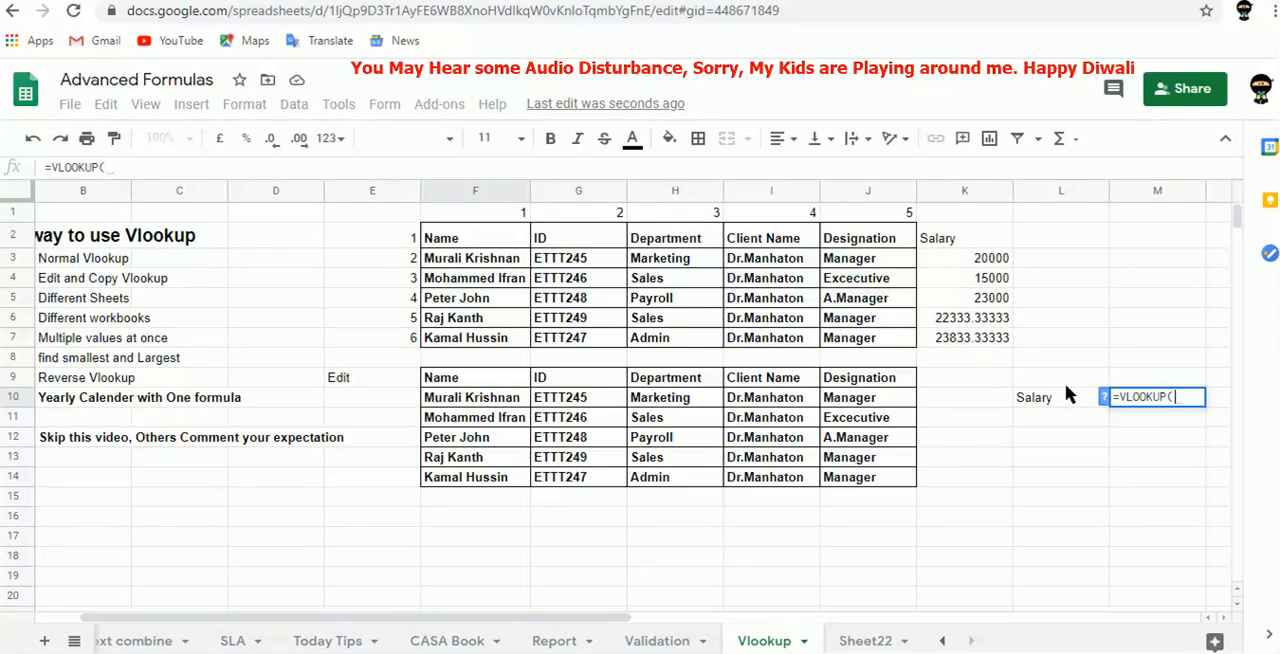
Nest a MIN function over the salaries K3:K7 as the lookup value of the M10 formula.
type("Mon")
key("BackSpace")
key("BackSpace")
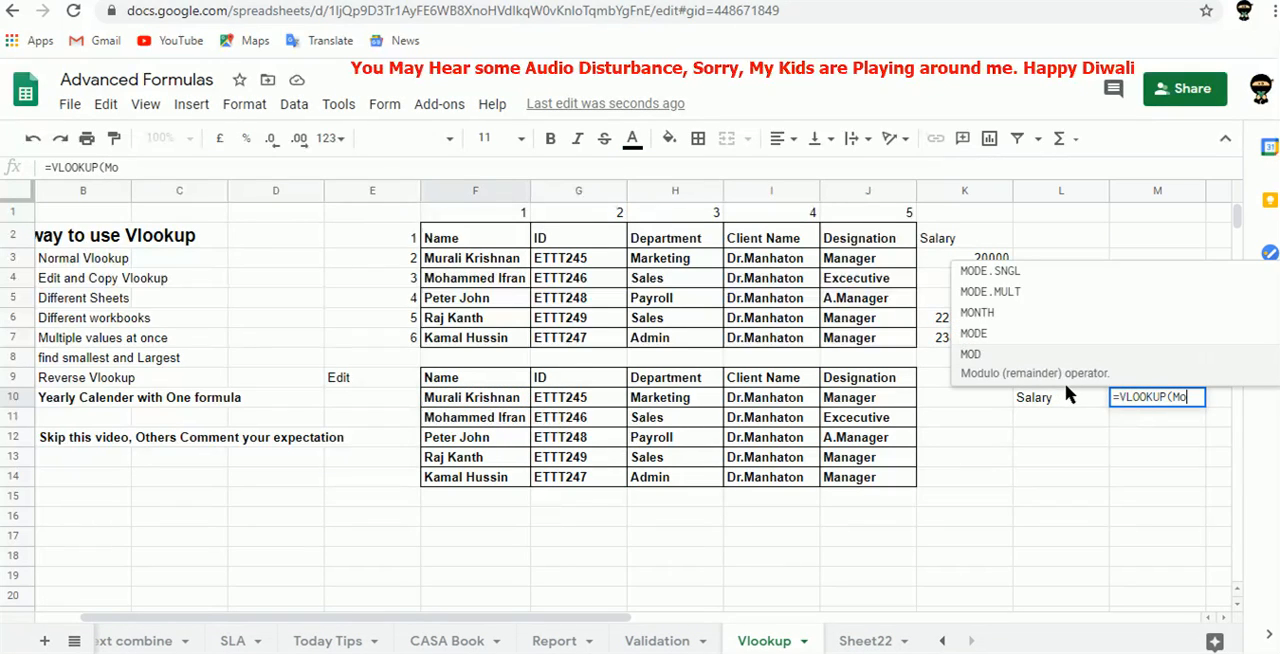
type("in")
key("Tab")
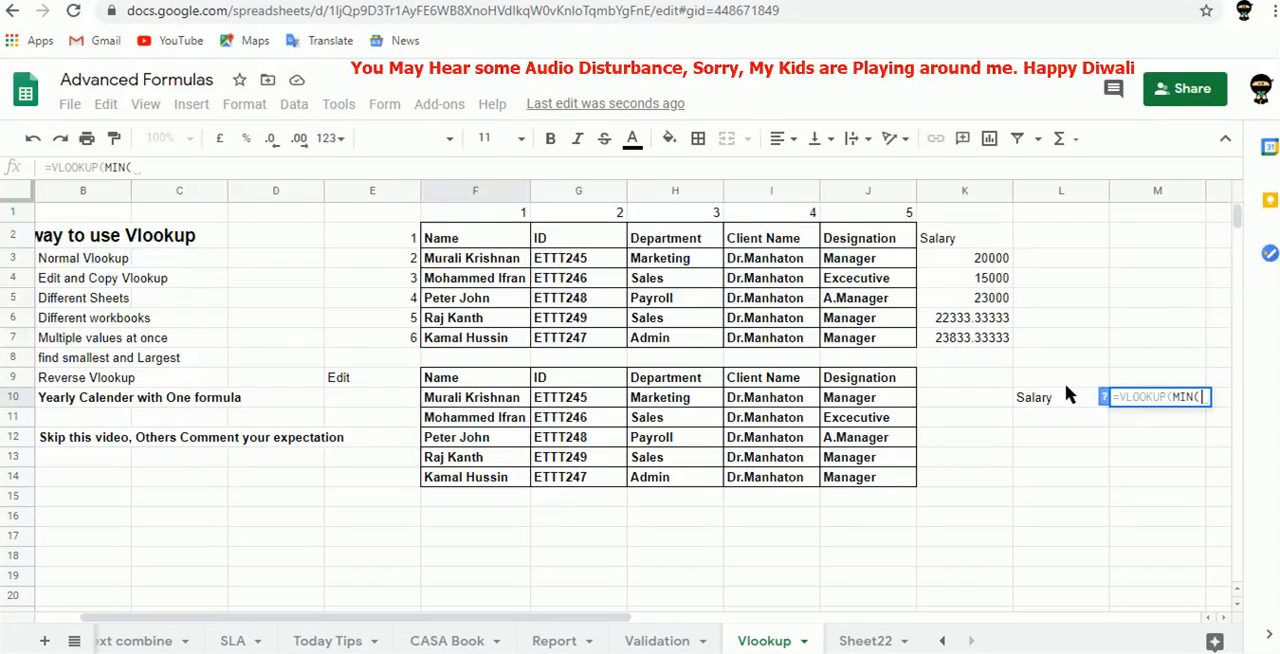
left_click_drag(957, 258, 965, 342)
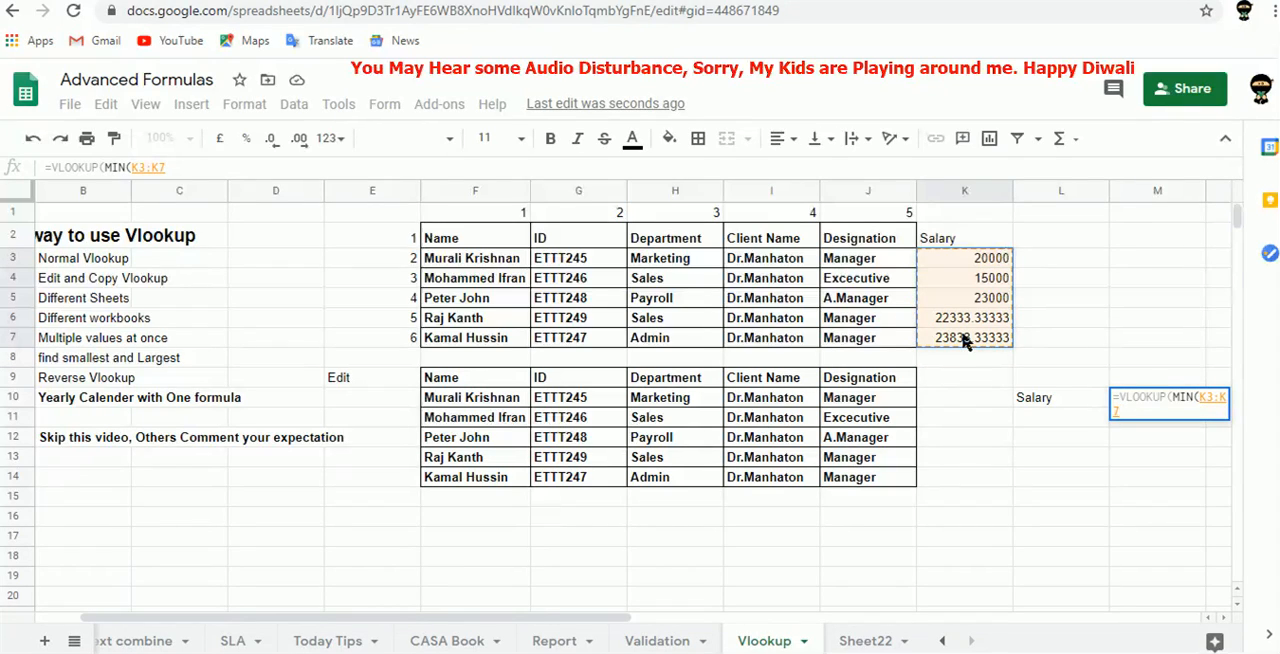
type(")")
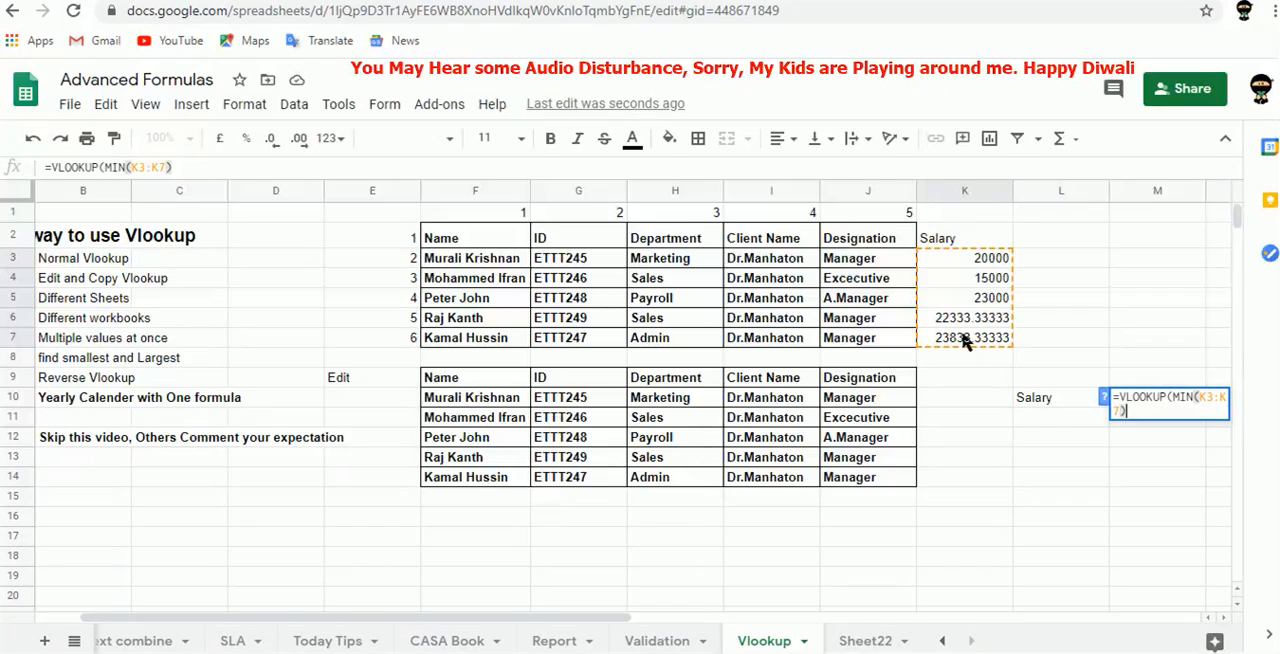
type(",")
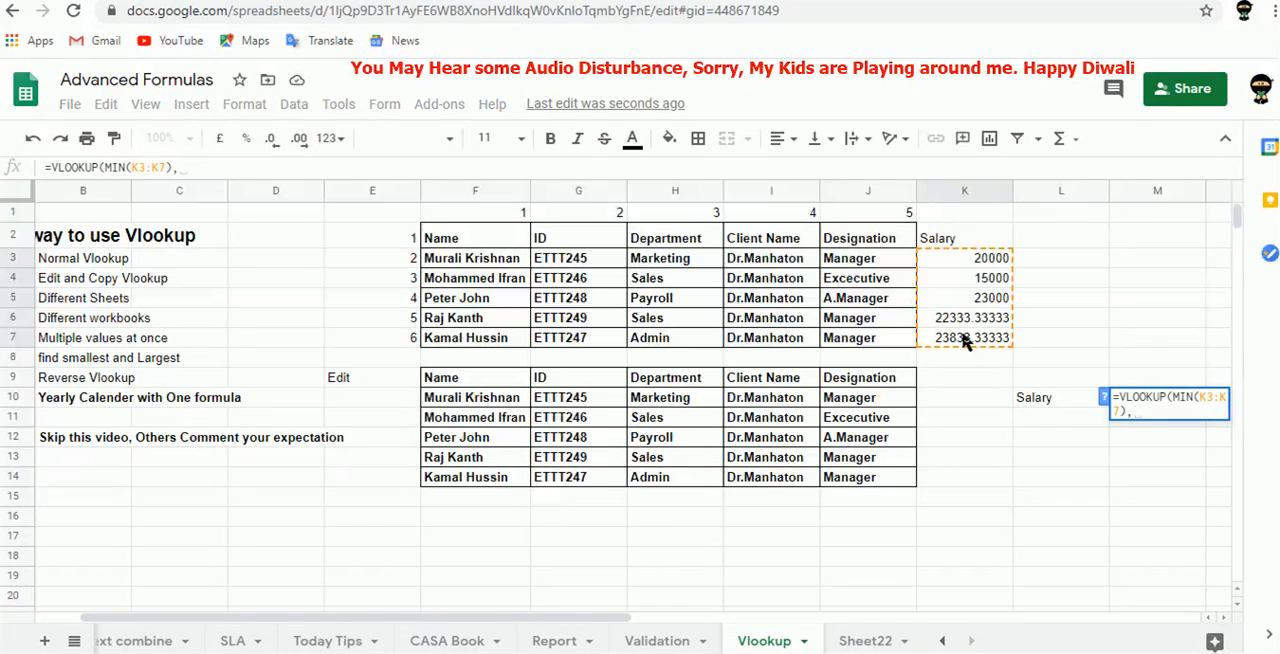
Complete the M10 VLOOKUP with lookup range K3:K7, column index 1 and is_sorted 0.
left_click_drag(961, 258, 967, 340)
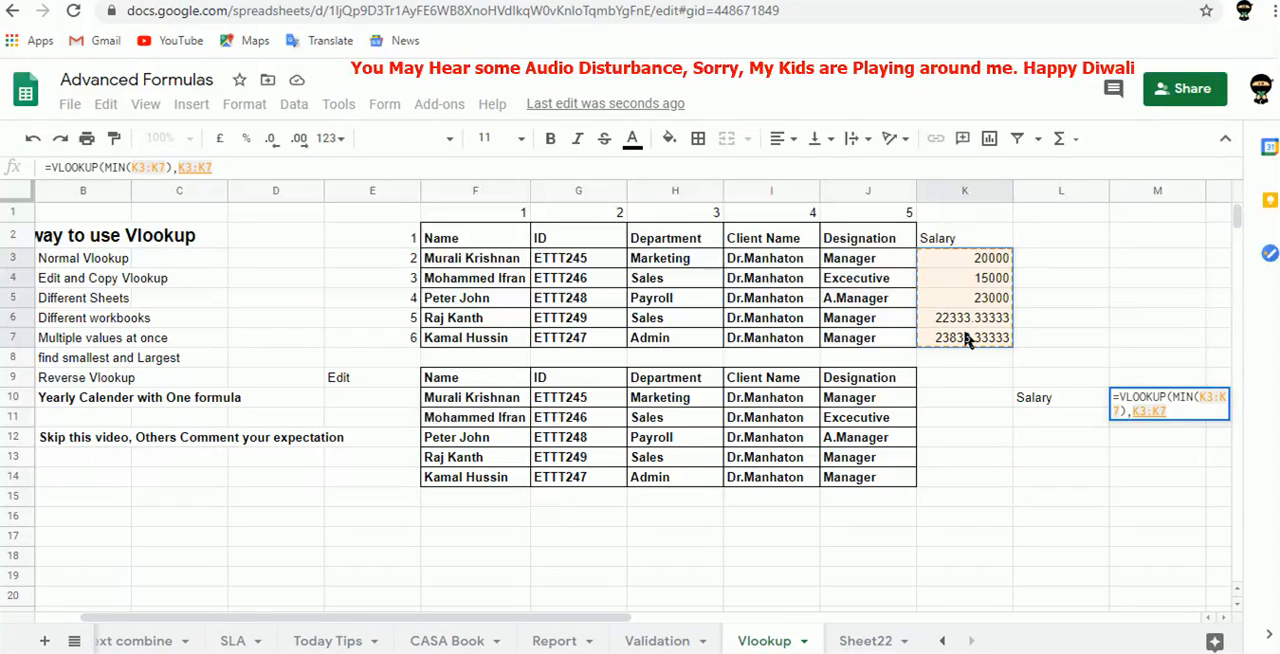
type(",")
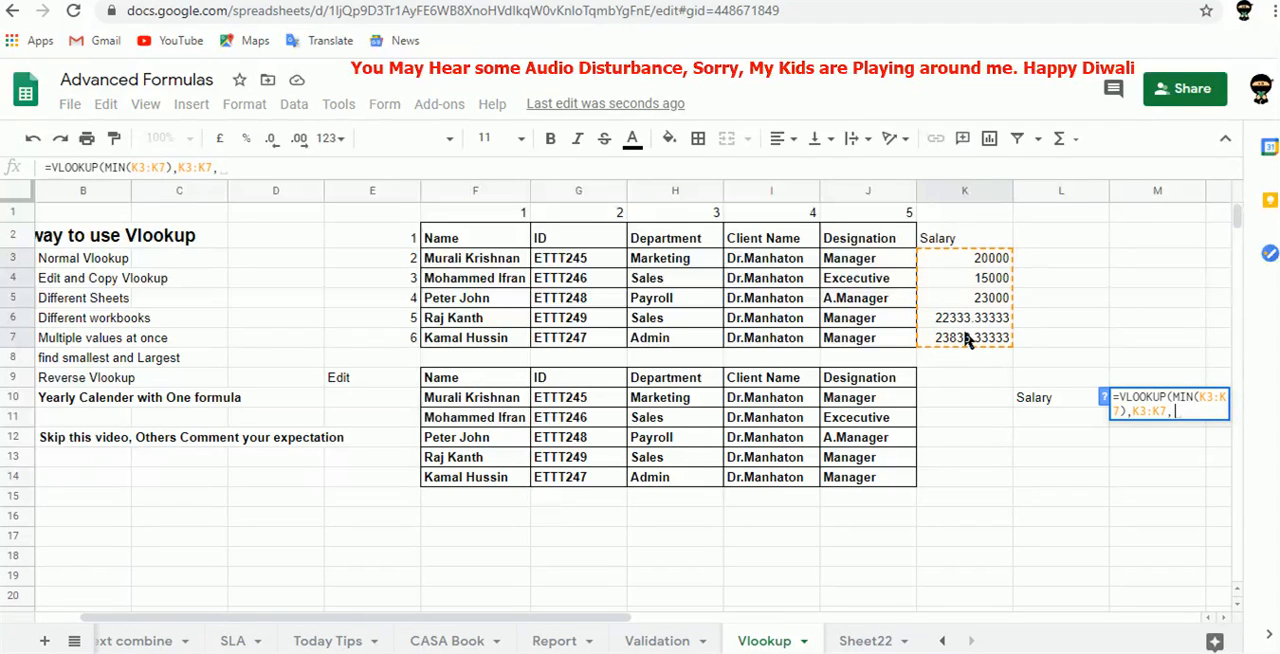
type("1,0")
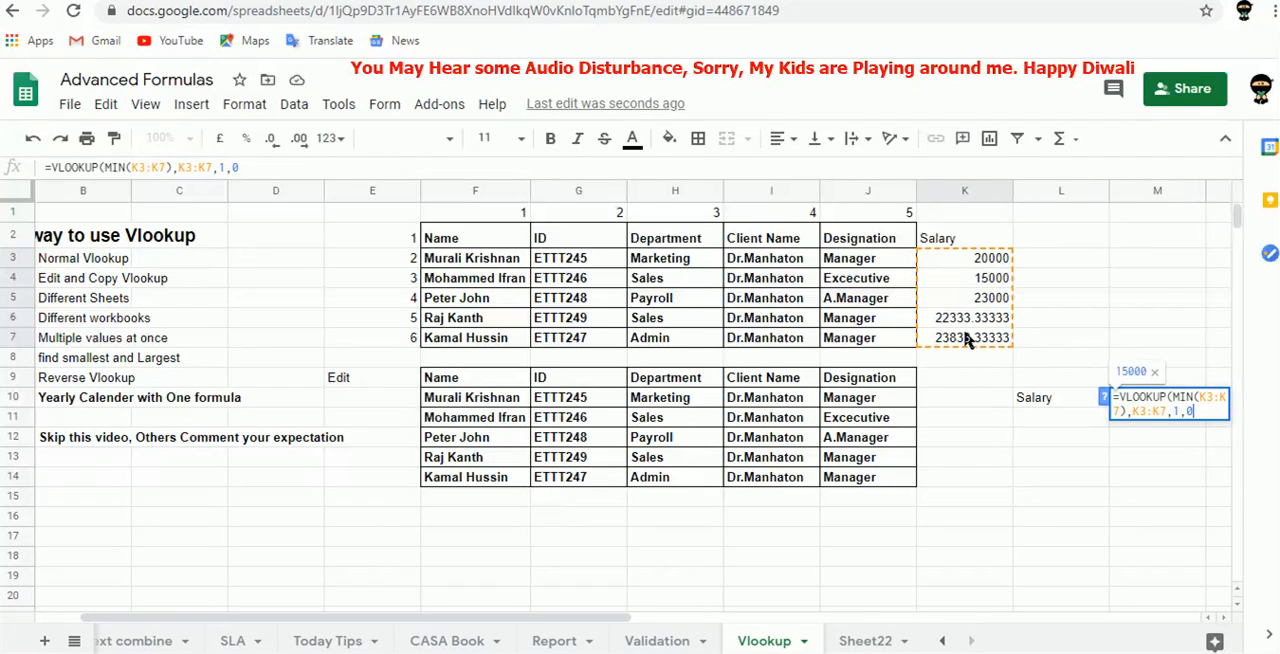
key("Tab")
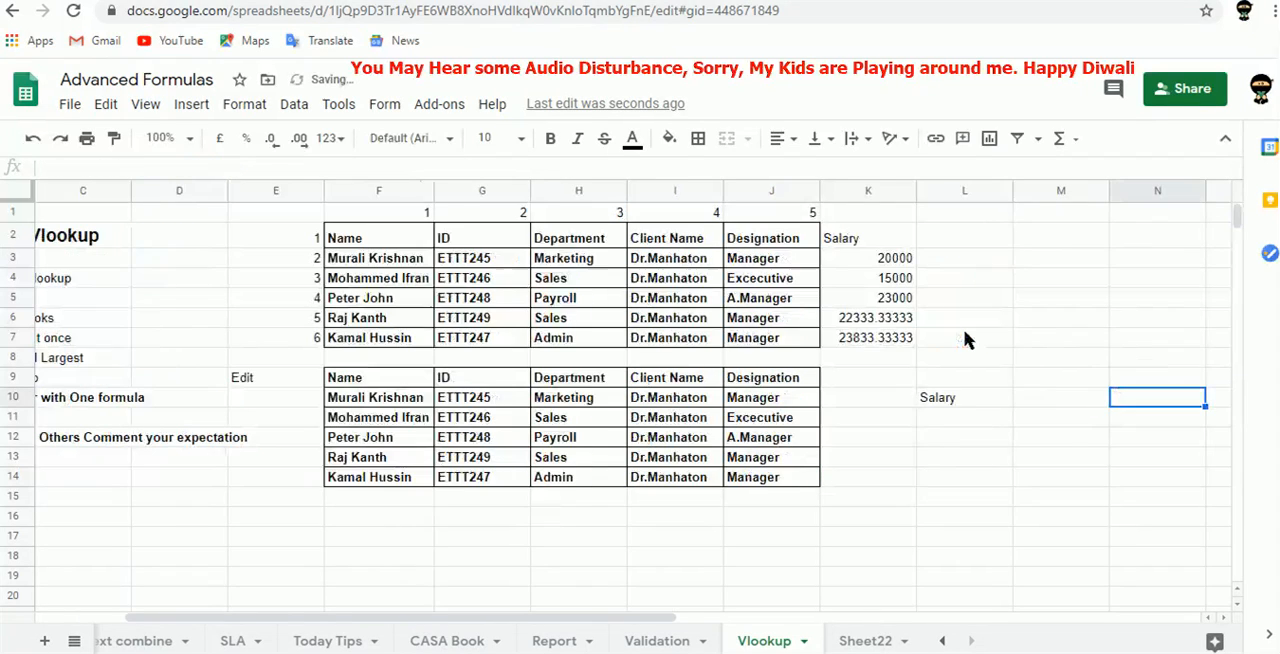
key("Left")
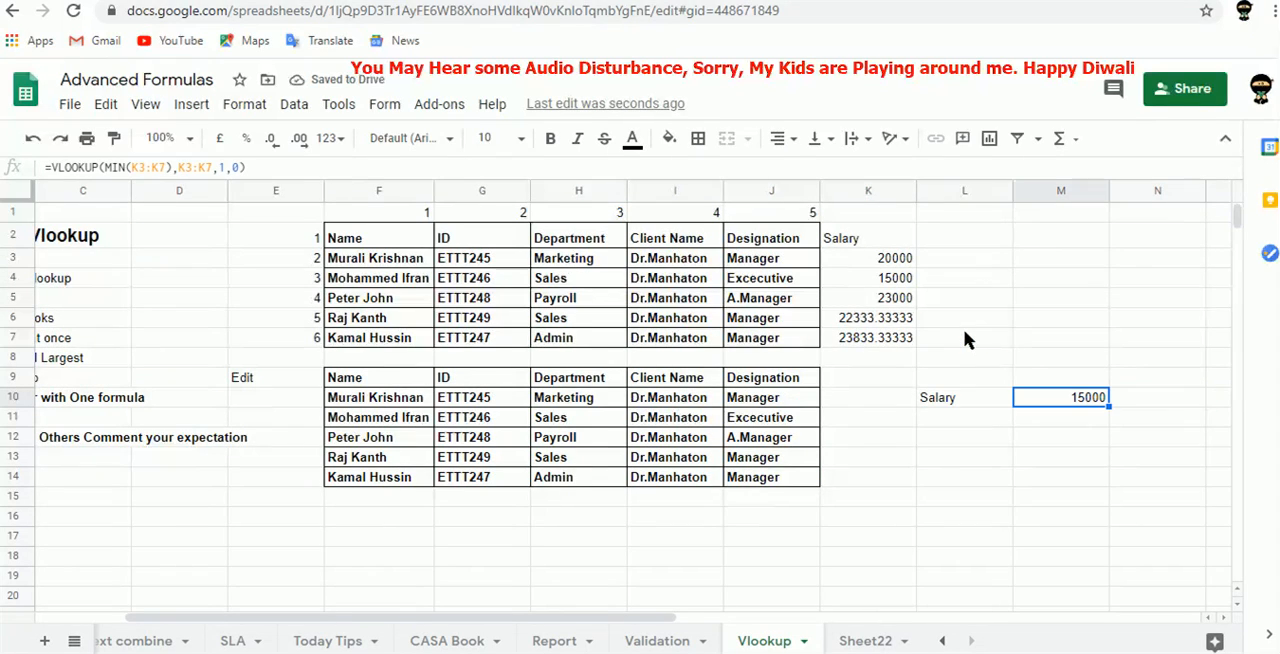
Enter a second Salary label in L11, below the first one.
key("Left")
key("Down")
type("Salary")
key("Tab")
type("=")
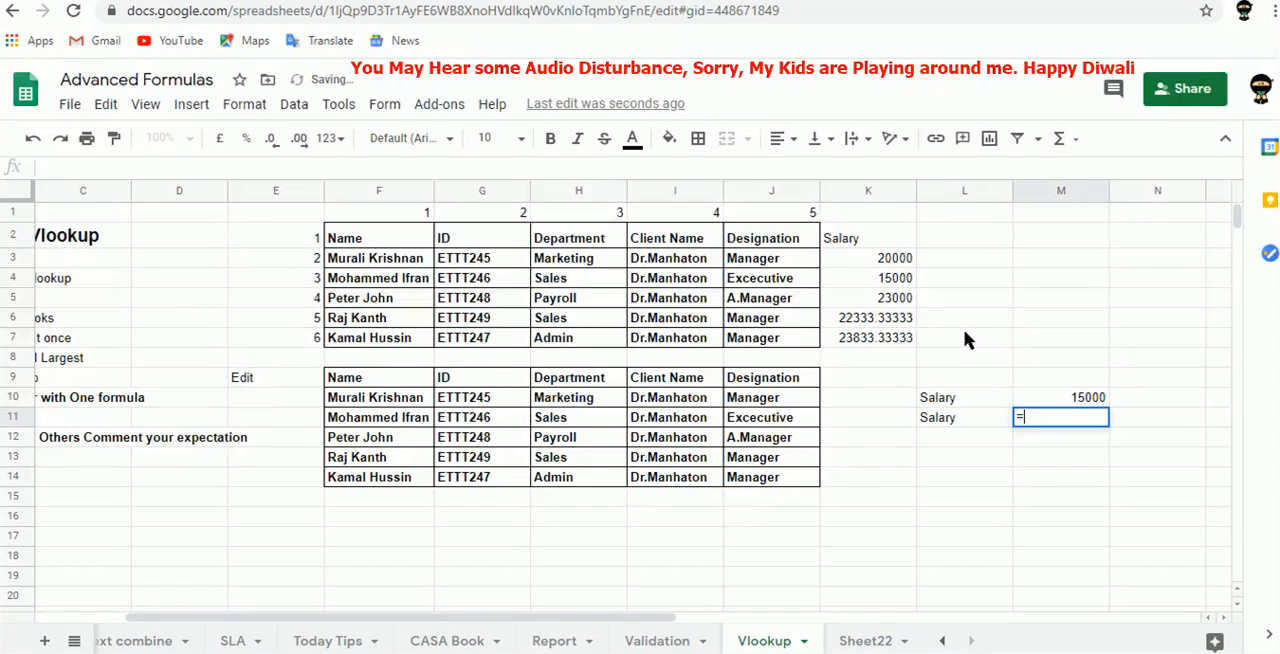
key("BackSpace")
key("ctrl+d")
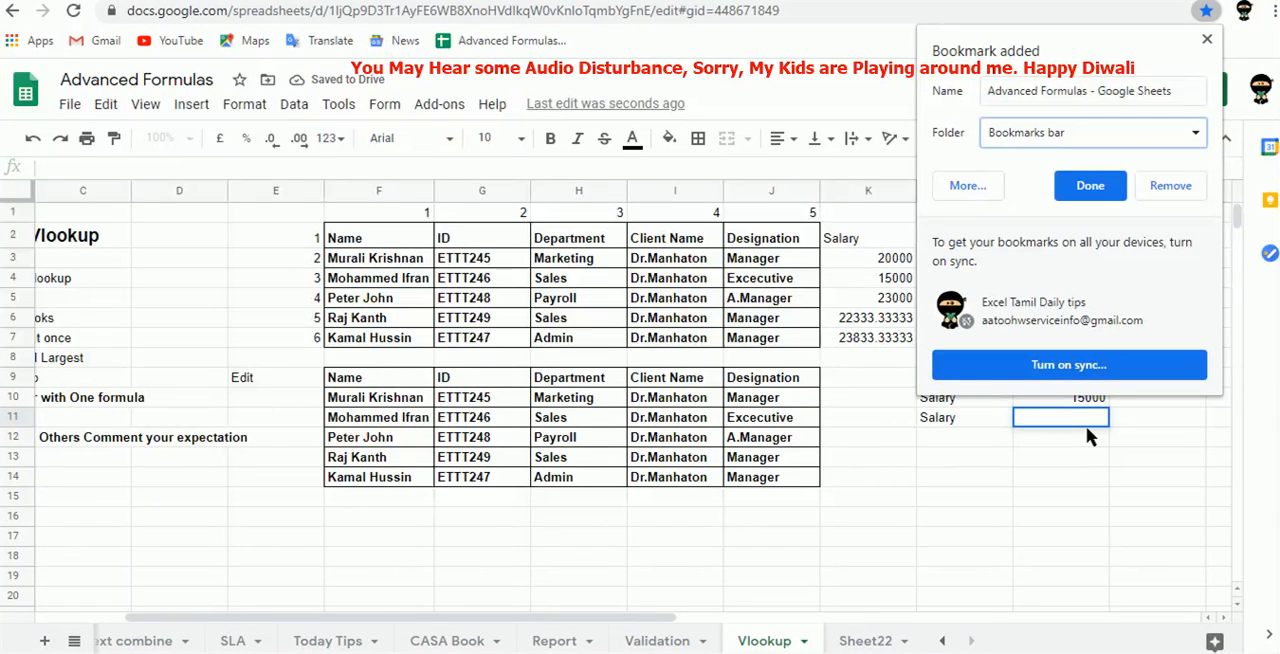
left_click(1207, 42)
key("Escape")
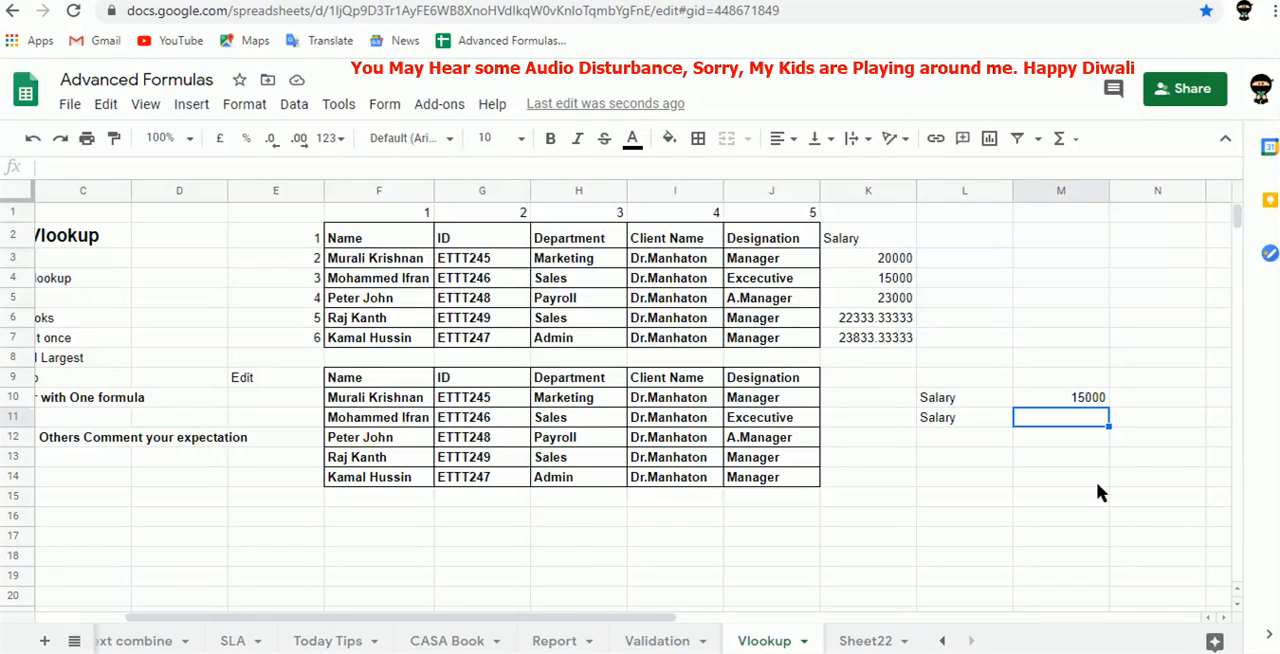
Copy the M10 formula into M11 and replace its MIN function with MAX.
type("=VLOOKUP(MIN(K4:K8),K4:K8,1,0)")
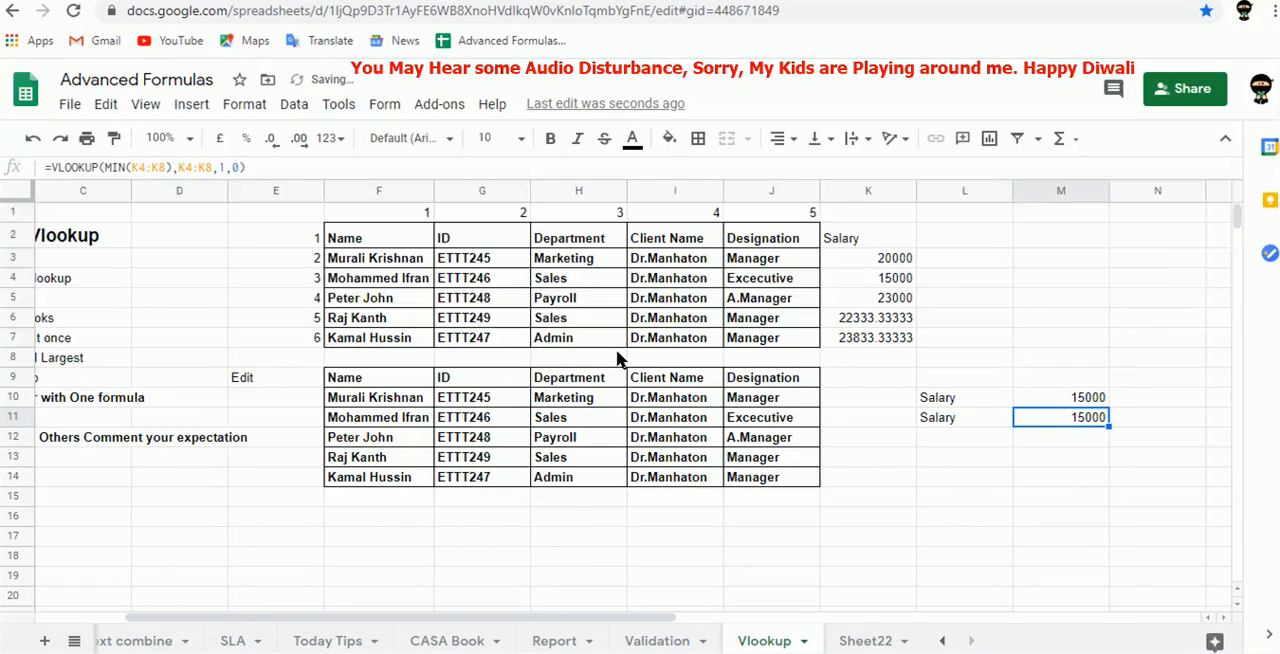
left_click(125, 170)
key("BackSpace")
key("BackSpace")
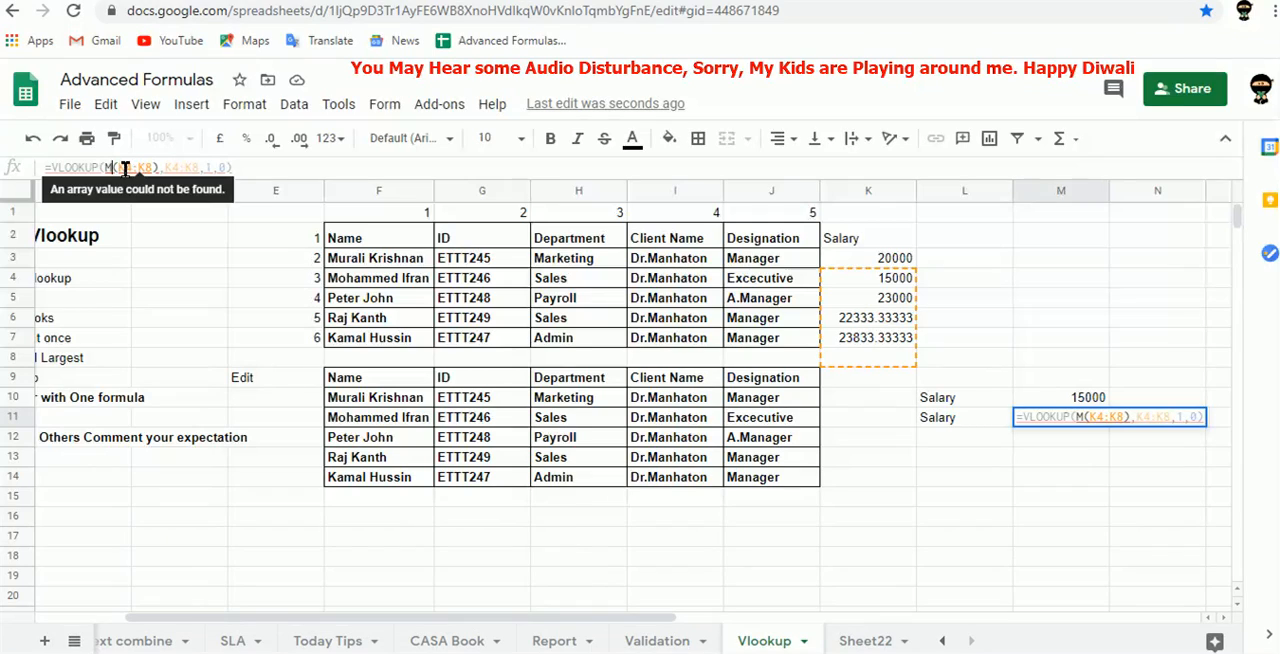
key("BackSpace")
type("ma")
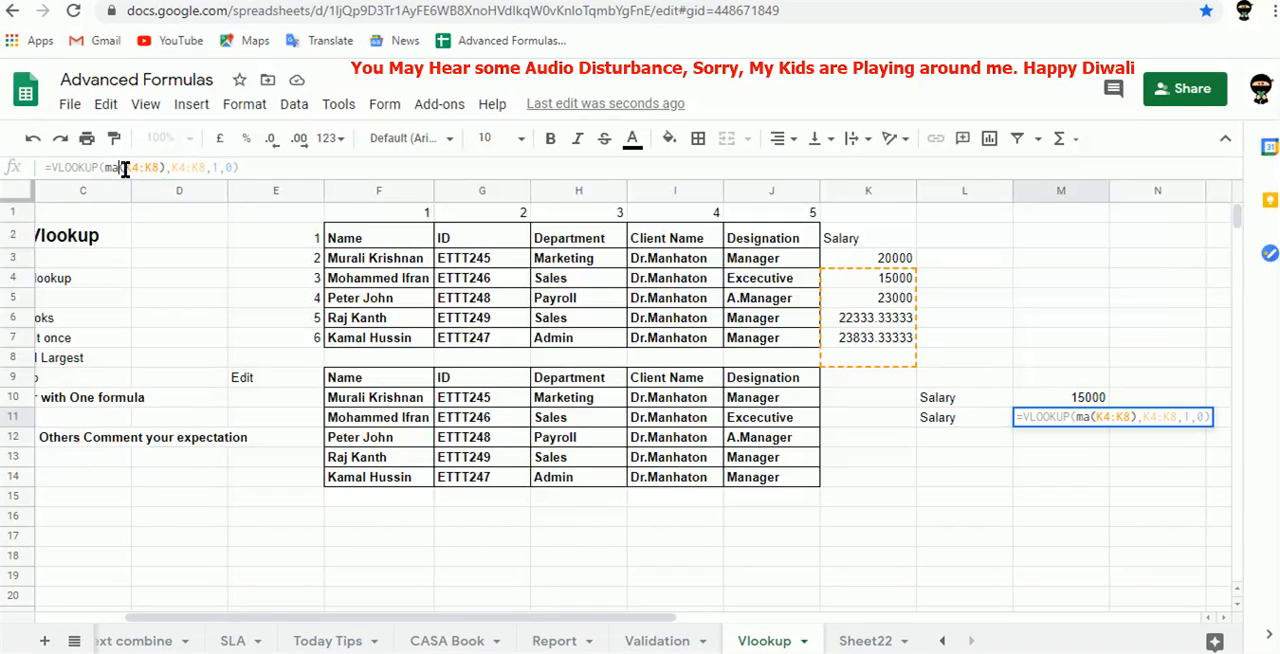
type("x")
key("Tab")
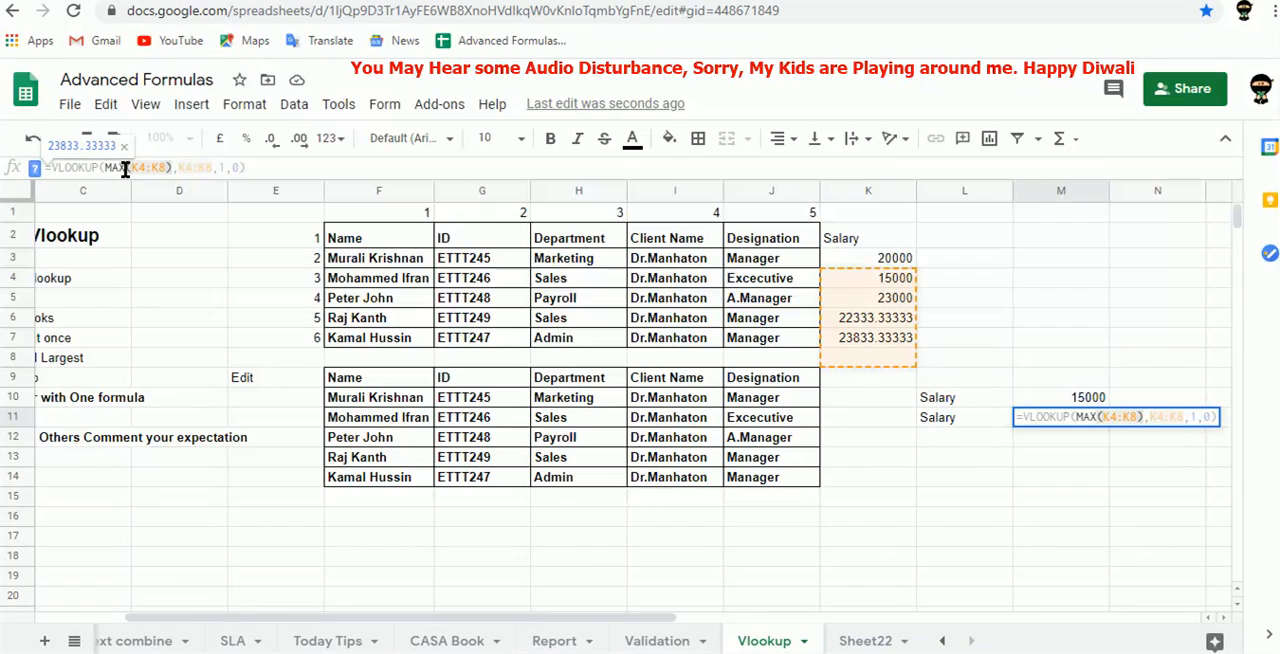
left_click(247, 168)
key("Tab")
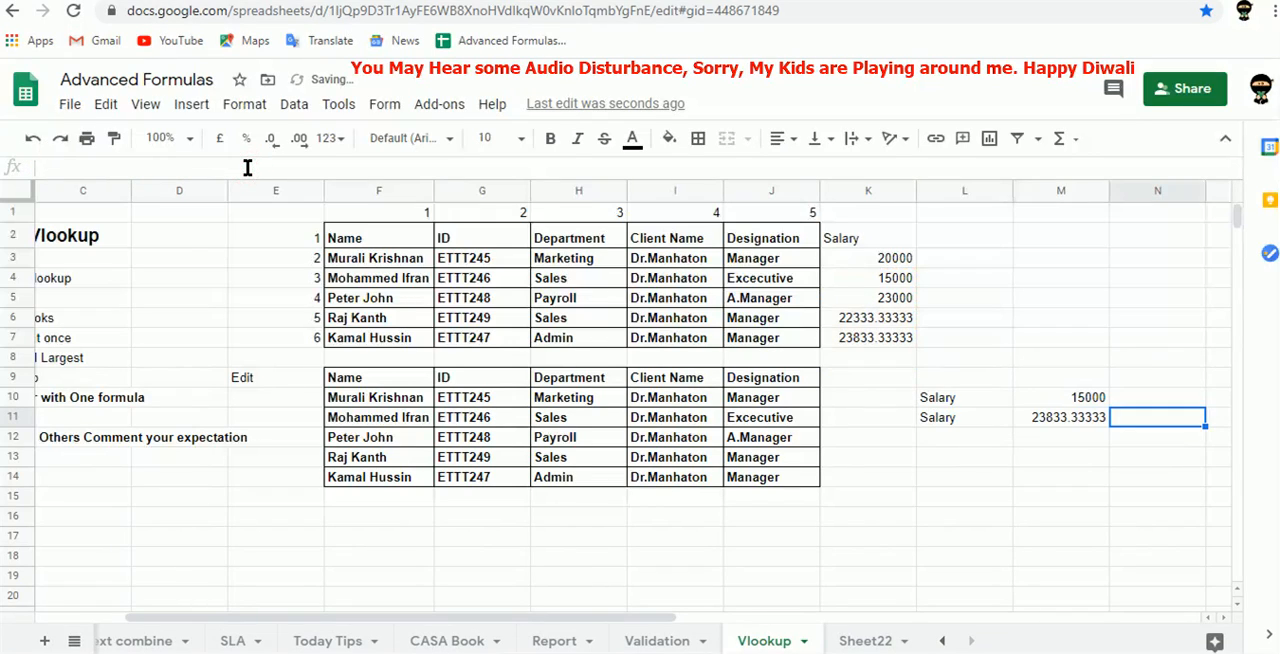
key("Left")
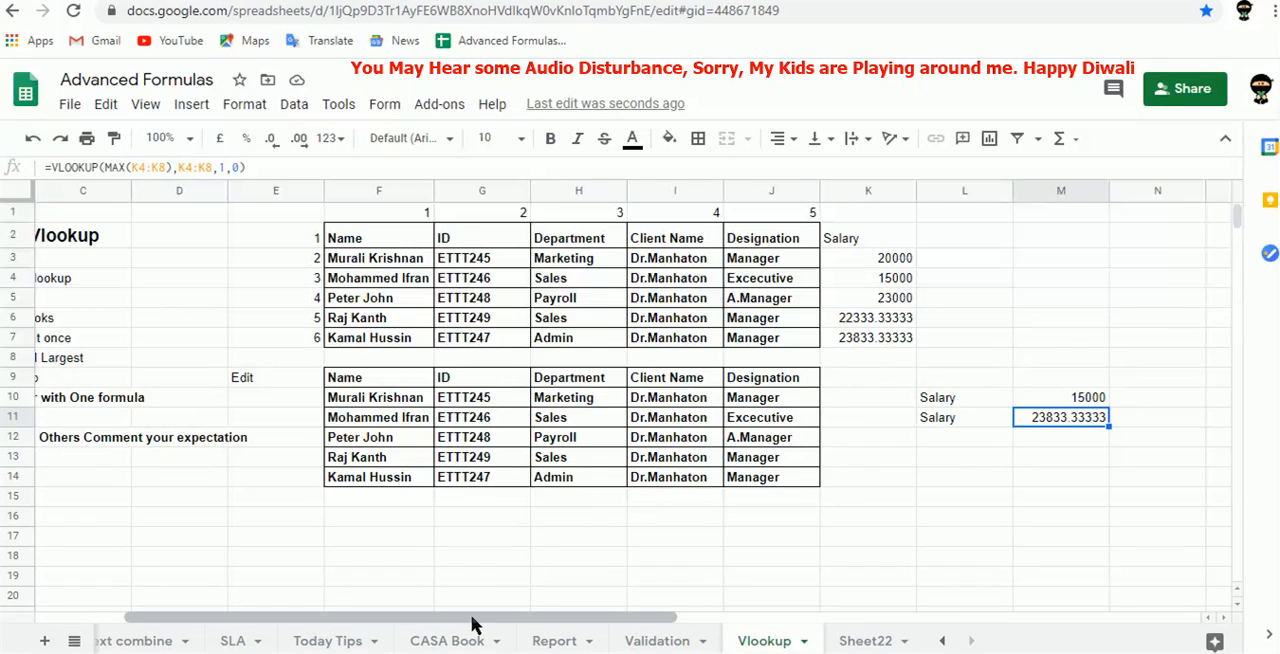
Copy the ID column G9:G14 of the lower table over its Name column F9:F14.
left_click_drag(466, 618, 370, 635)
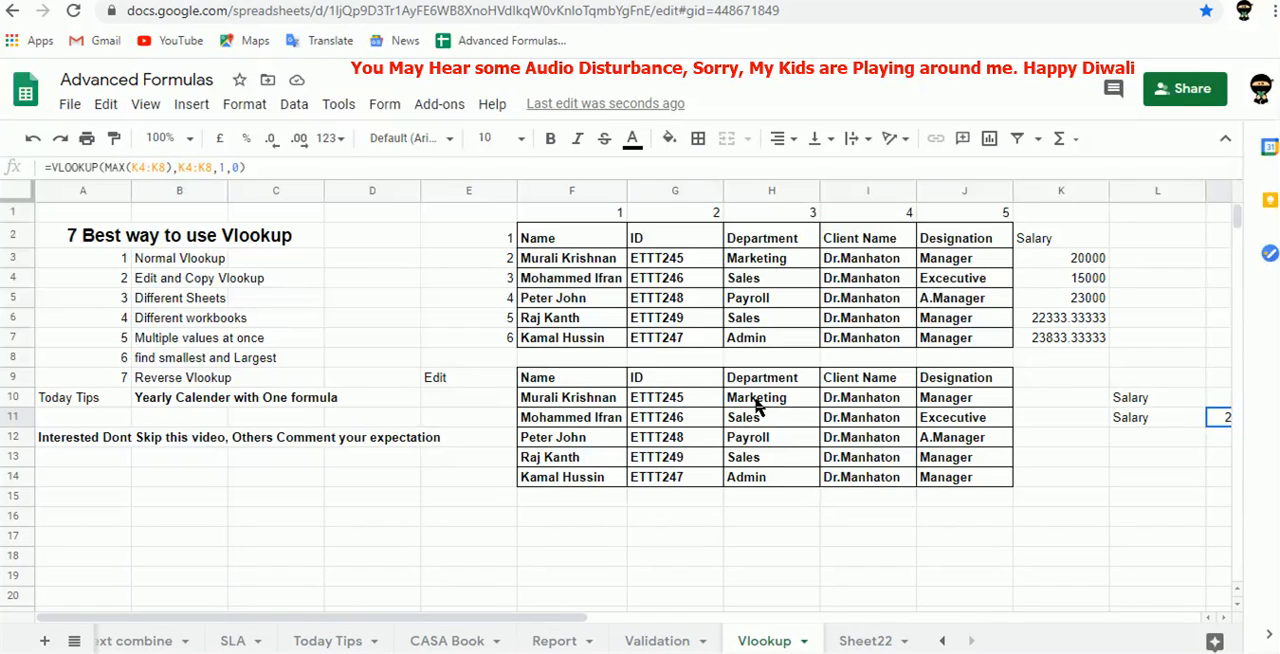
left_click(593, 400)
key("ctrl+shift+Down")
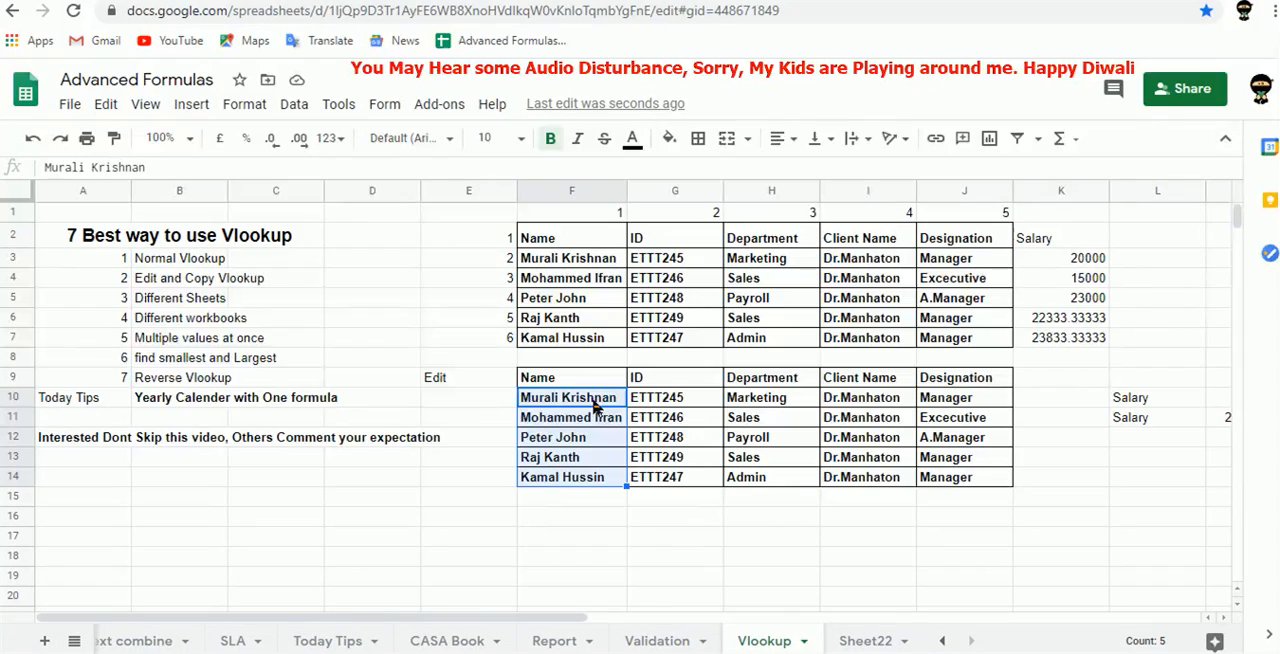
key("shift+Up")
key("shift+Up")
key("shift+Up")
key("shift+Up")
key("Right")
key("ctrl+shift+Down")
key("Up")
key("ctrl+shift+Down")
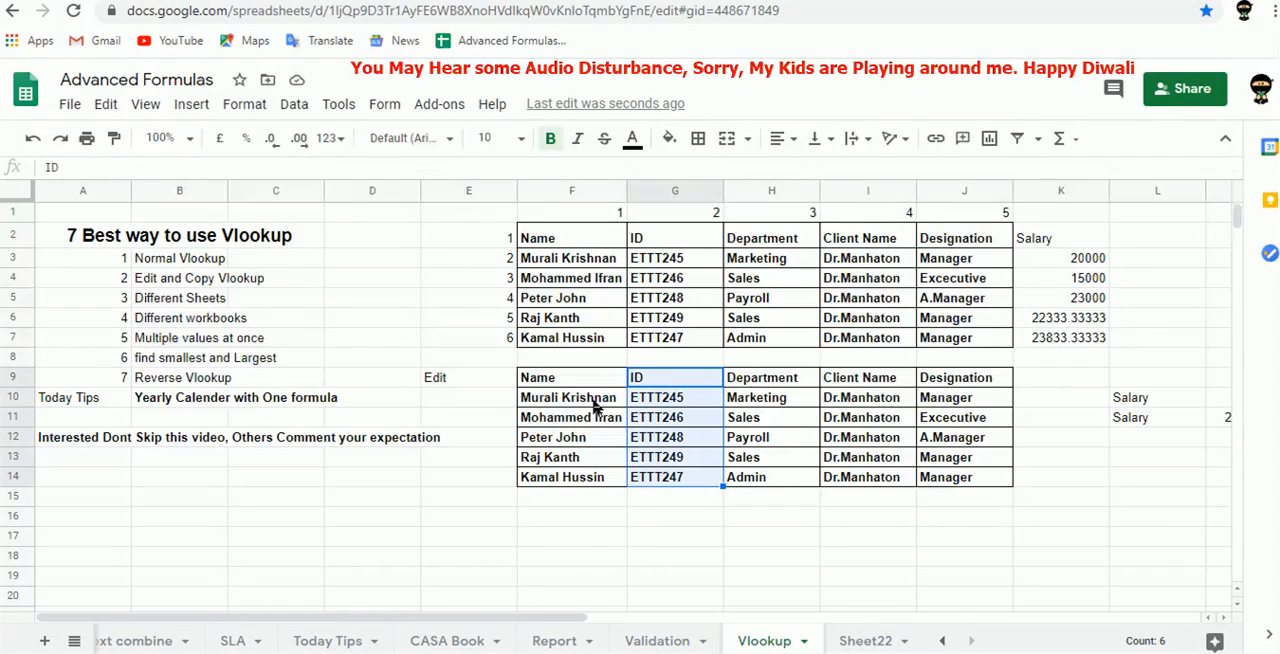
key("ctrl+c")
key("Left")
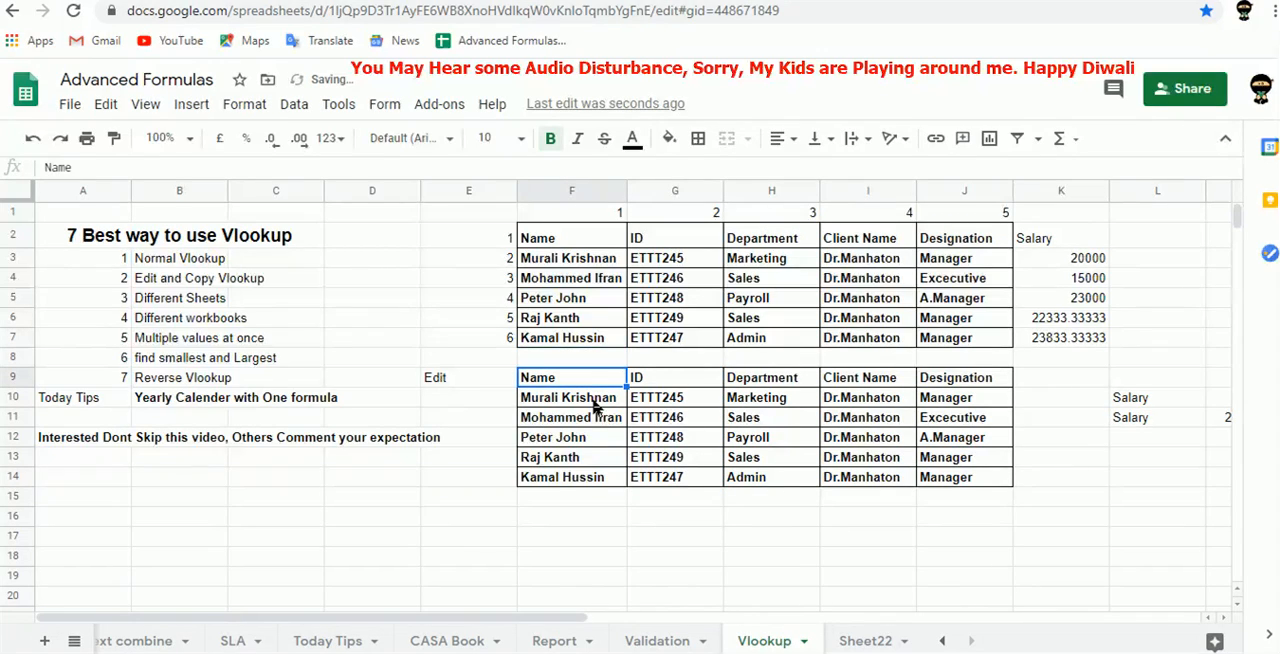
key("ctrl+v")
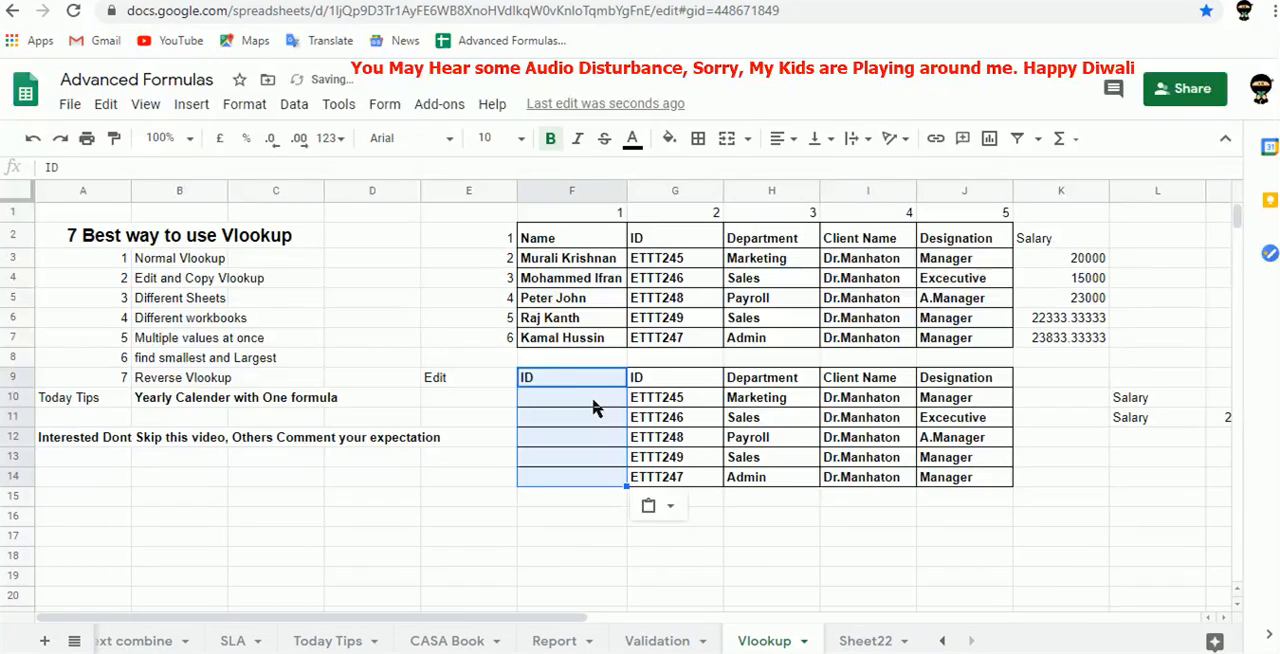
Clear the old lookup results from G10:J14 in the lower table.
key("ctrl+shift+Down")
key("Right")
key("ctrl+shift+Down")
key("Up")
key("Up")
key("Up")
key("Up")
key("Up")
key("Up")
key("Up")
key("Up")
Copy the Name header from F2 of the upper table into G9, replacing the duplicate ID header.
key("Down")
key("Down")
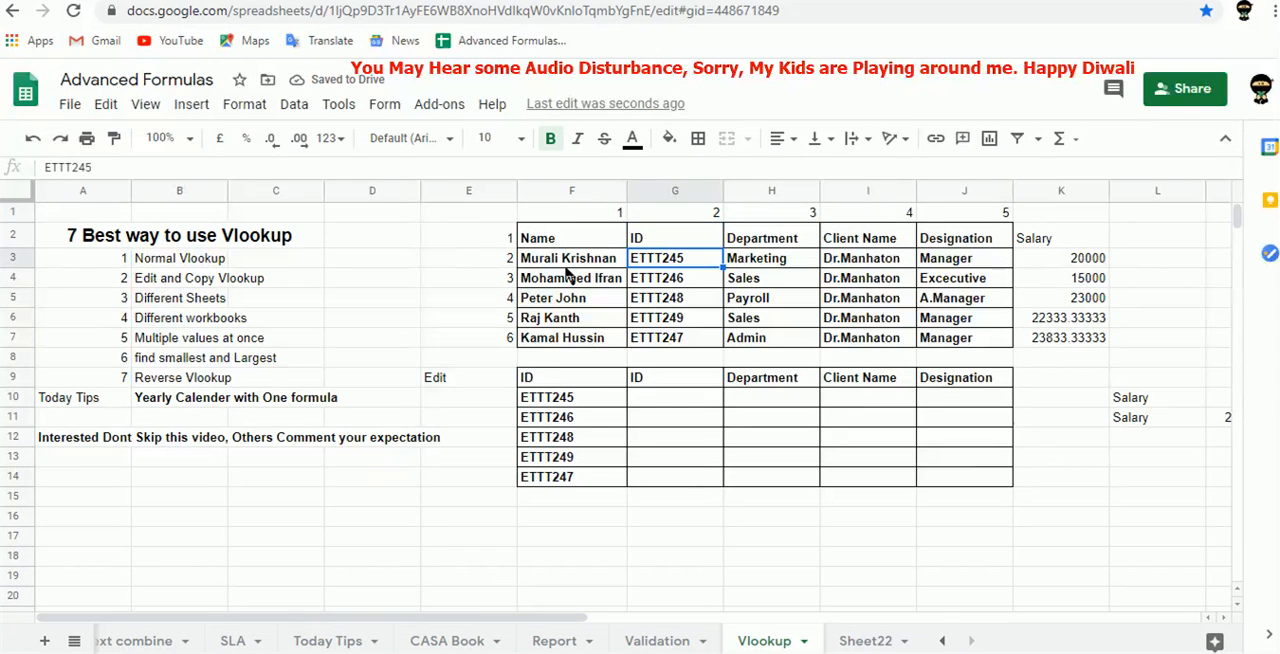
key("Left")
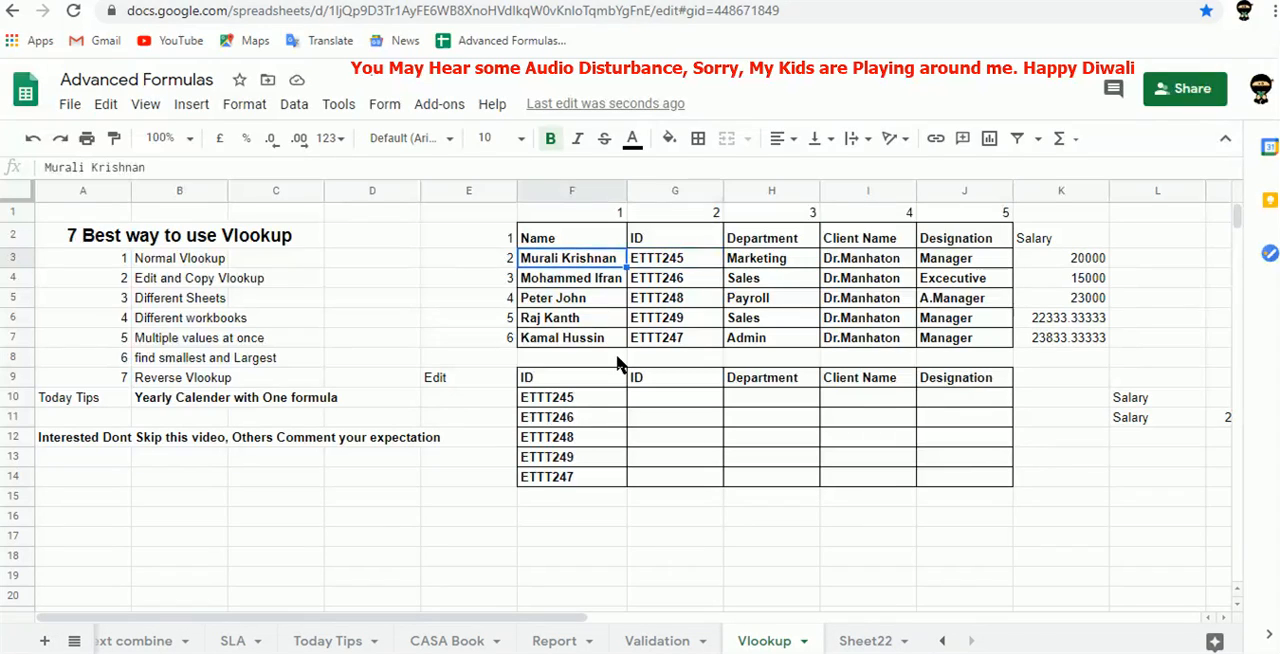
key("Up")
key("ctrl+c")
key("Down")
key("Down")
key("Down")
key("Down")
key("Down")
key("Down")
key("Down")
key("Right")
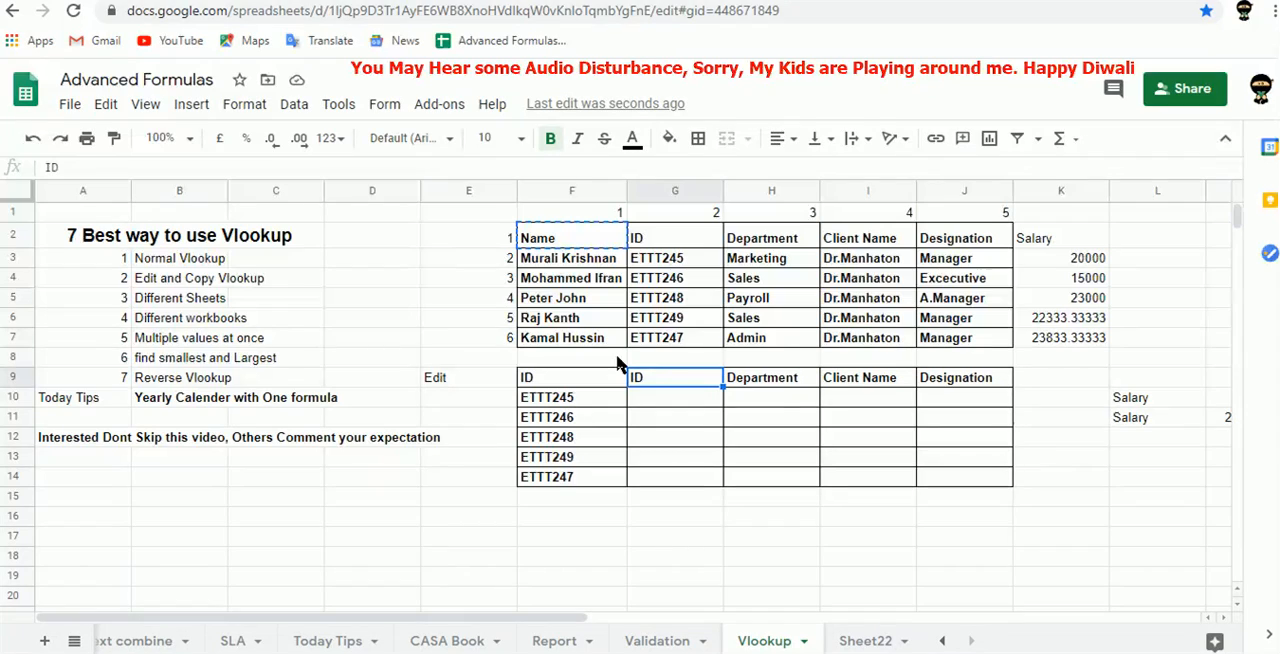
key("ctrl+v")
Start a VLOOKUP formula in G10 with the ID in F10 as the search key.
key("Down")
type("=VLOOKUP(")
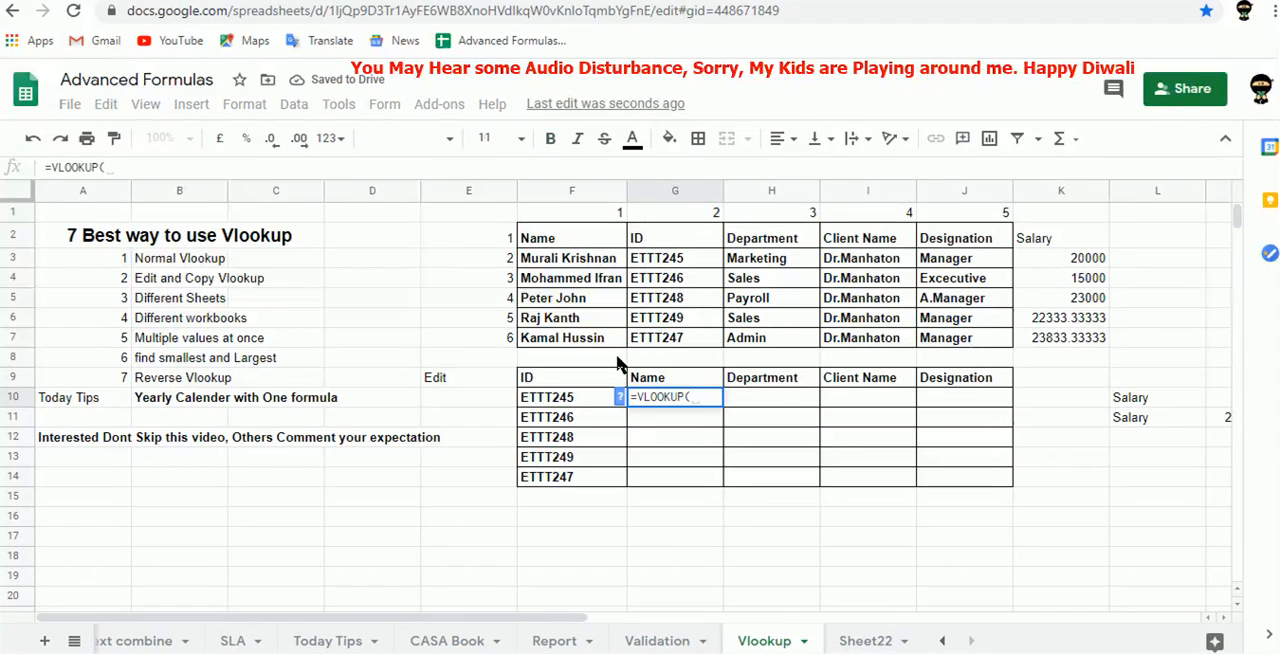
key("Left")
type(",")
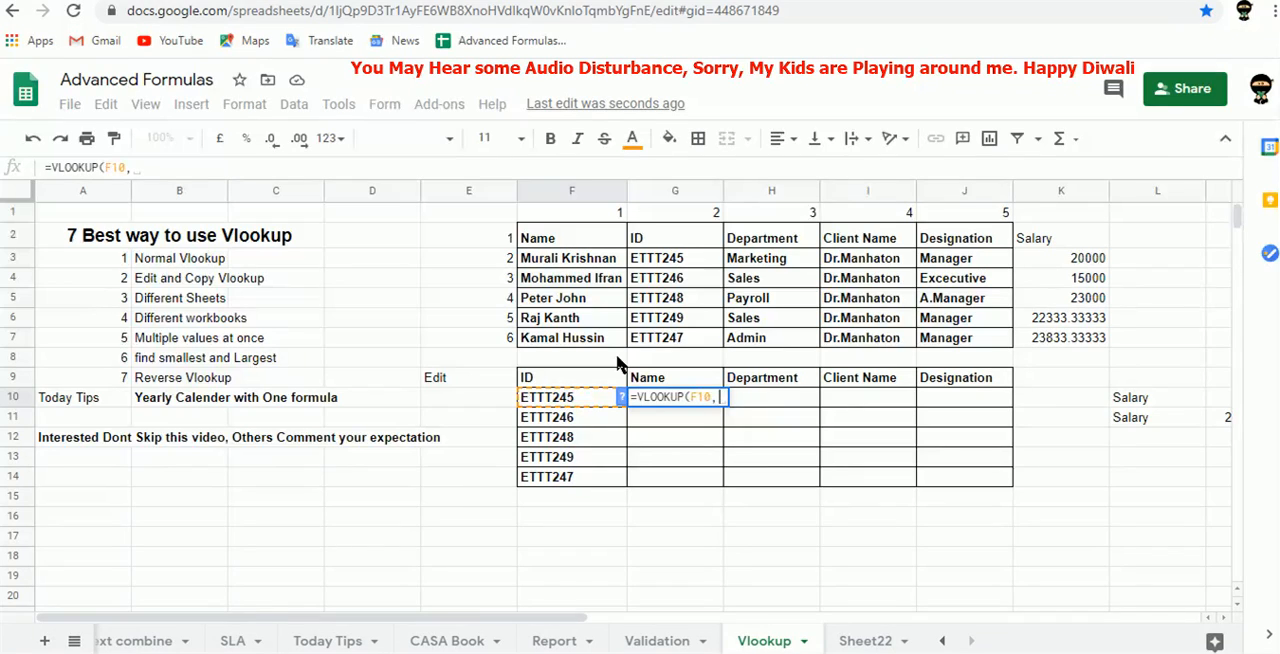
Build the lookup range as an array of absolute references: $G$2:$G$7 first, followed by $F$2:$F$7.
type("{")
left_click(668, 240)
left_click_drag(668, 272, 672, 343)
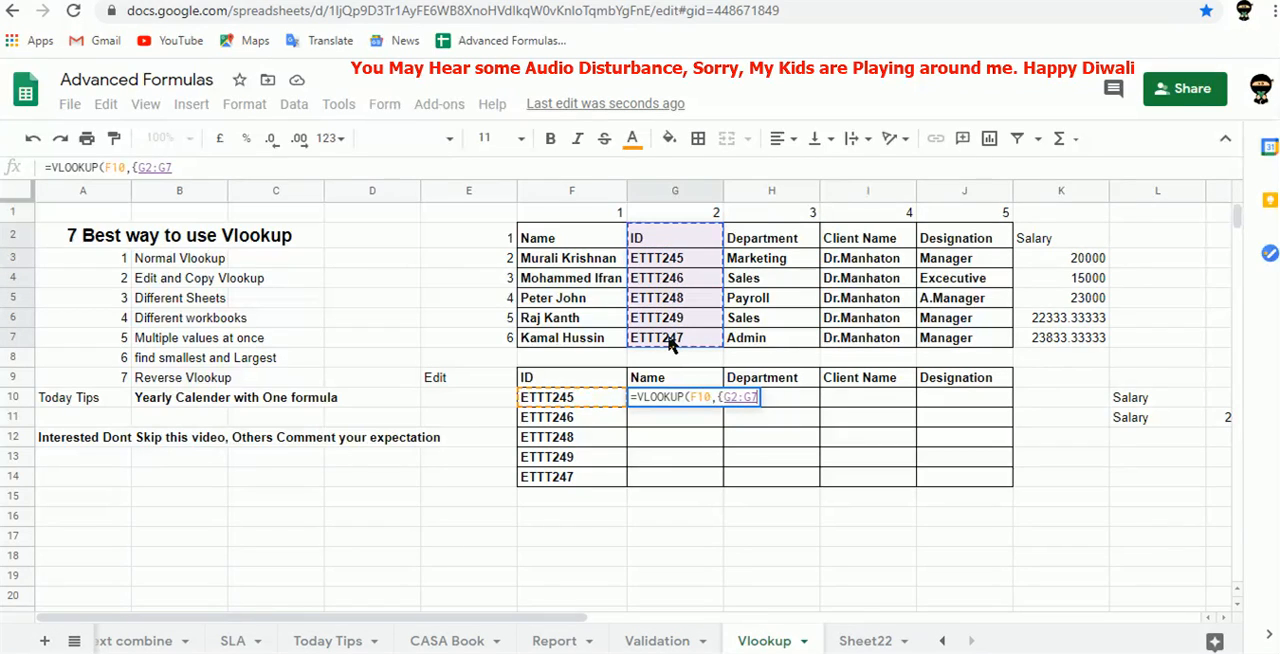
key("F4")
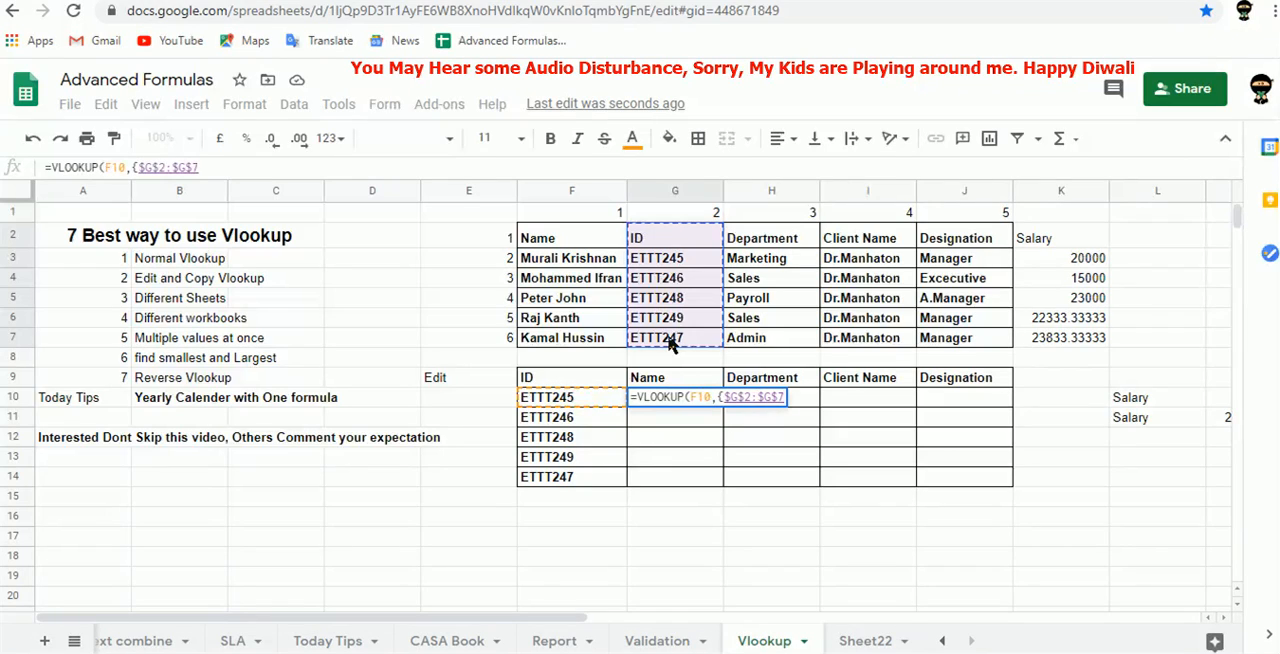
type(",")
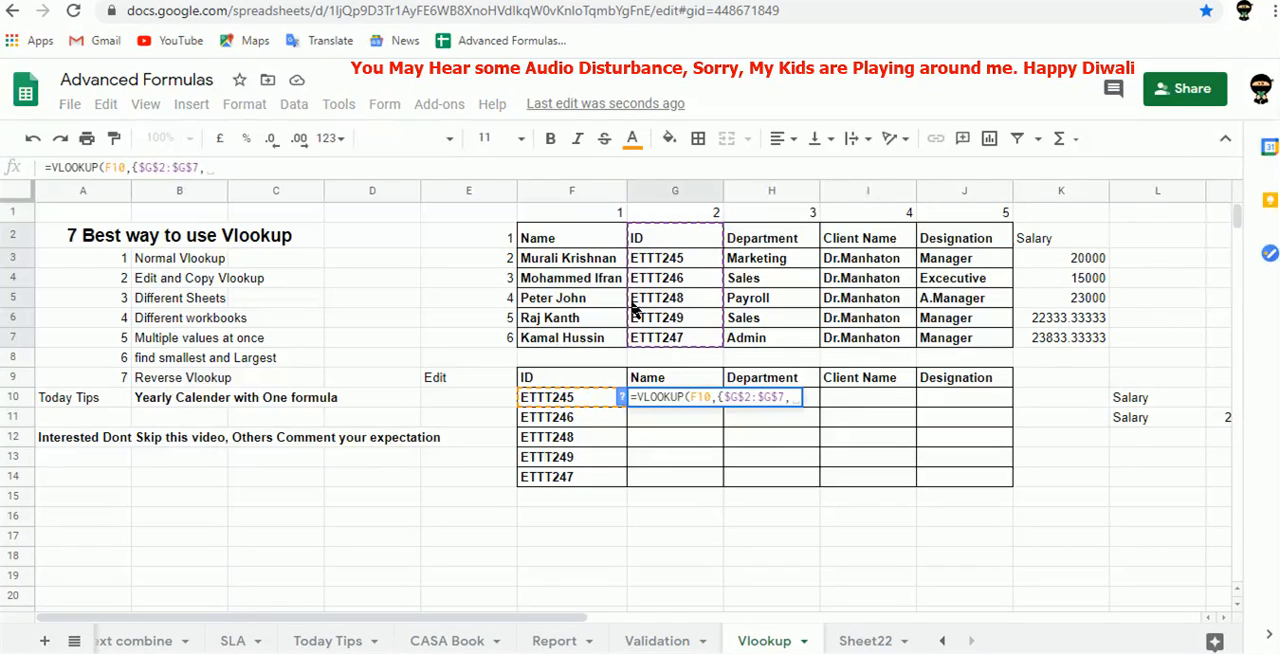
left_click(576, 242)
left_click_drag(576, 242, 588, 342)
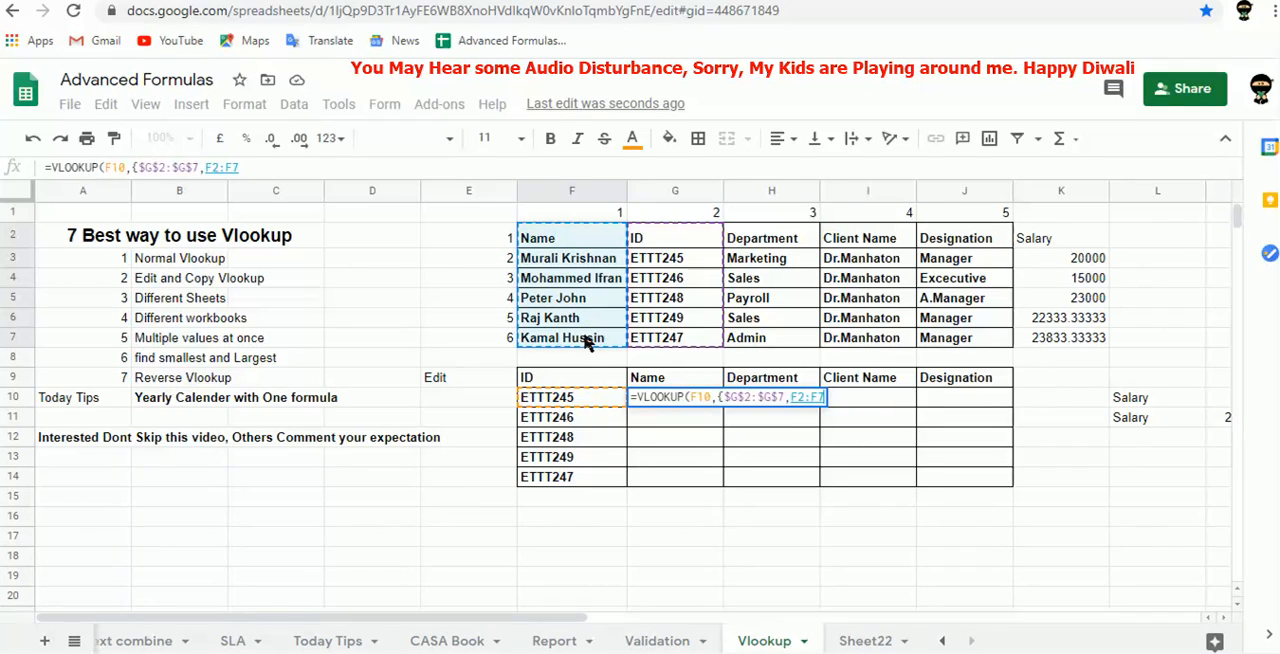
key("F4")
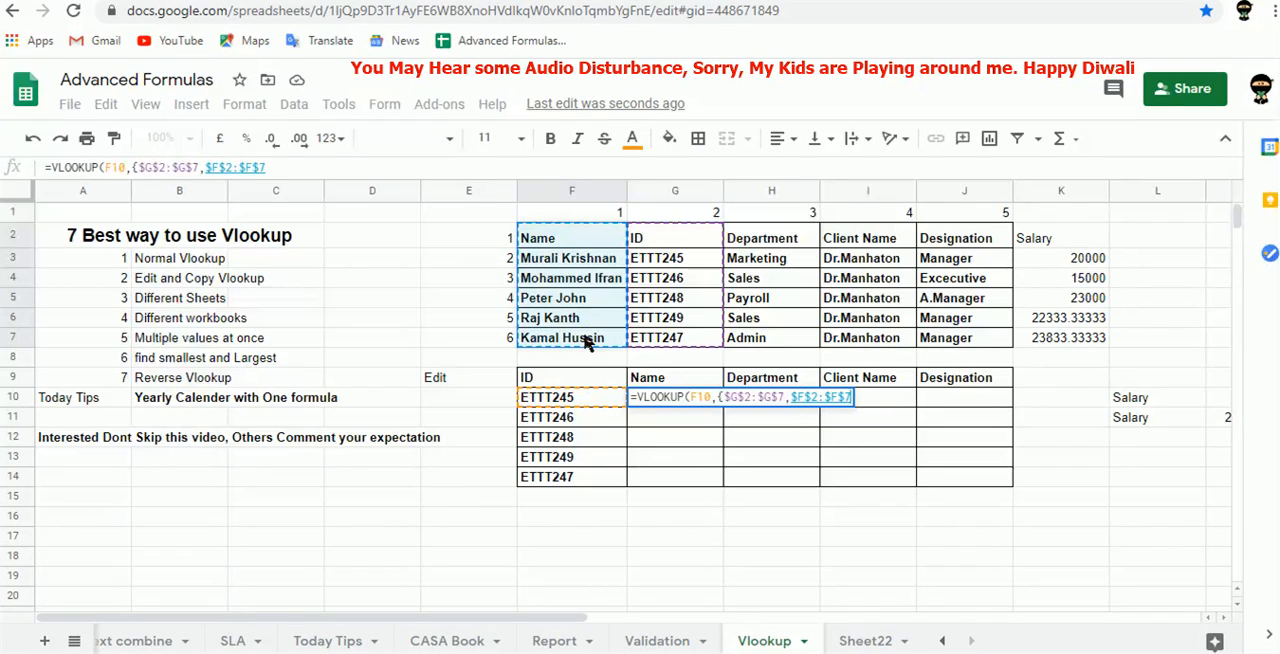
type(")")
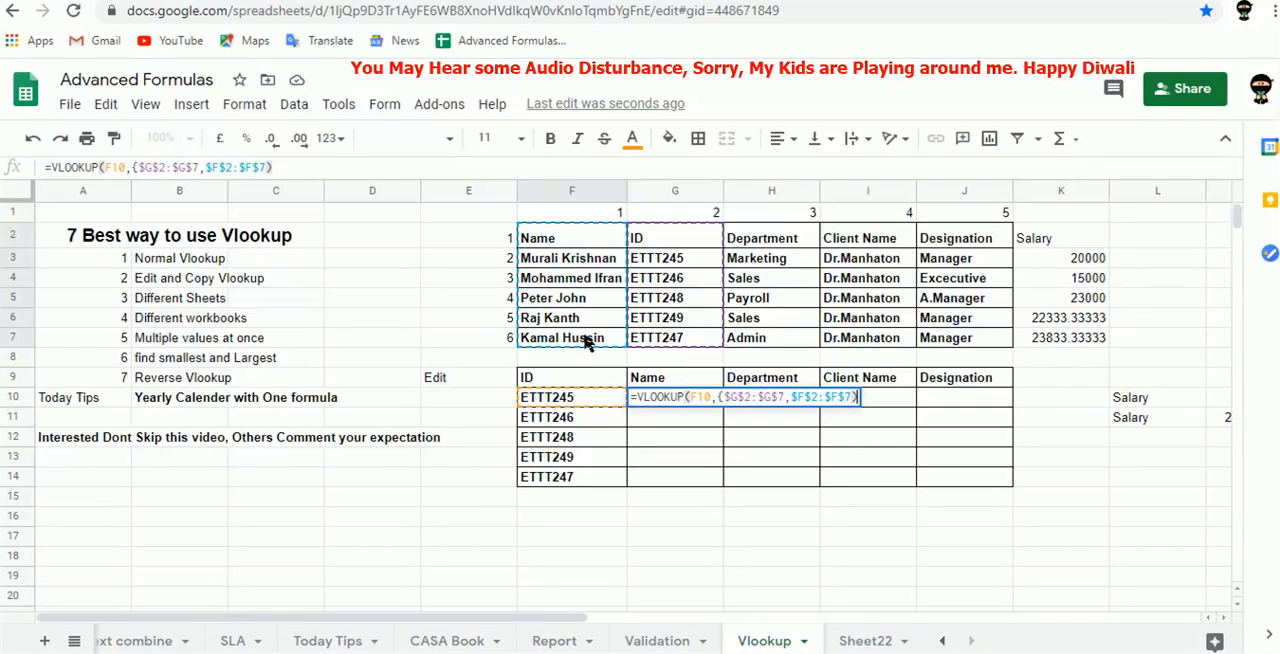
Complete the G10 VLOOKUP with column index 2 and is_sorted 0, closing the array with a curly brace.
type(",")
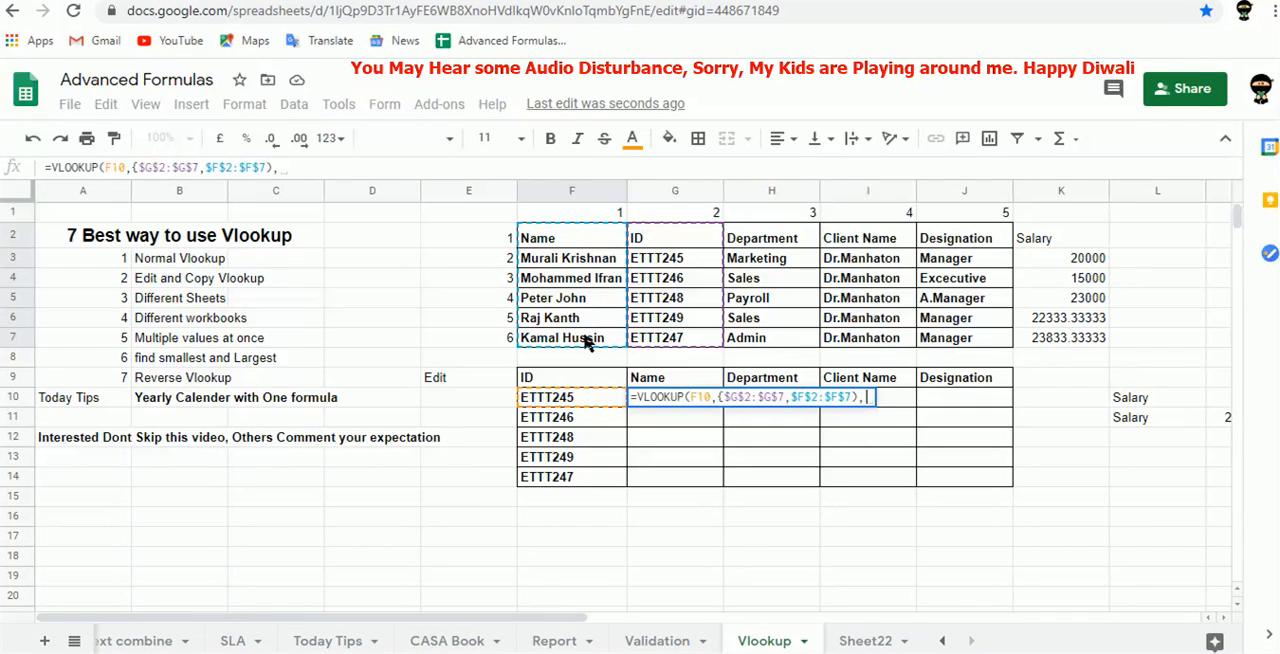
type("2")
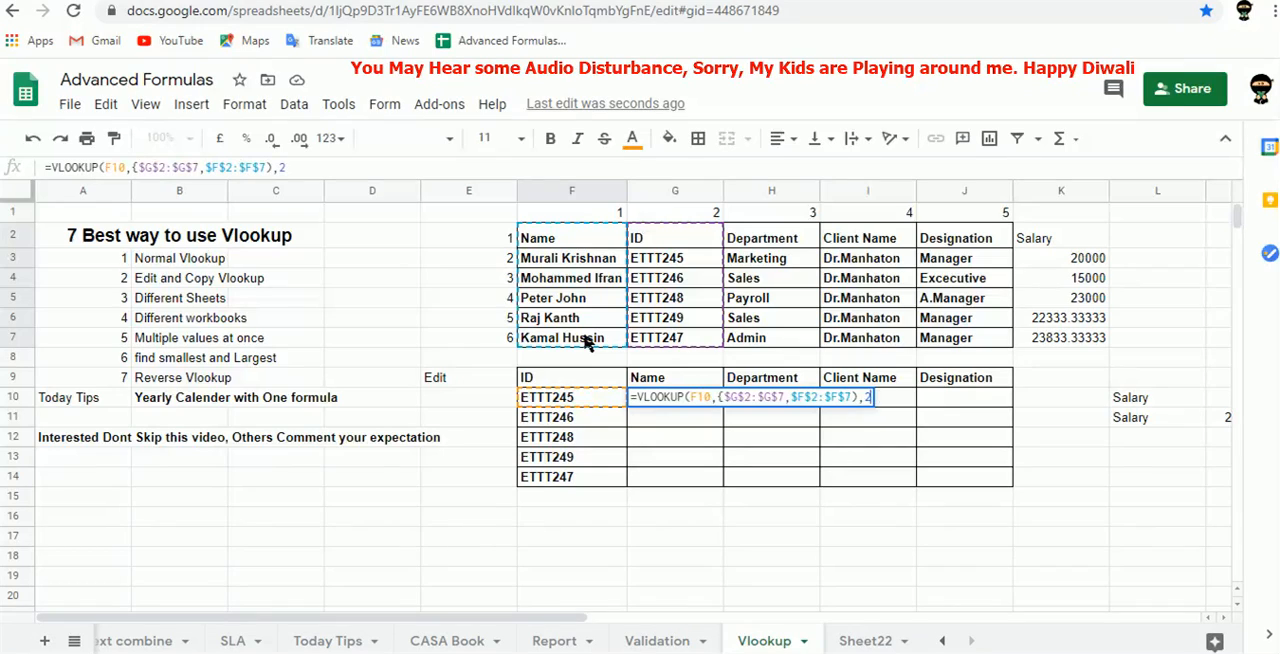
type(",")
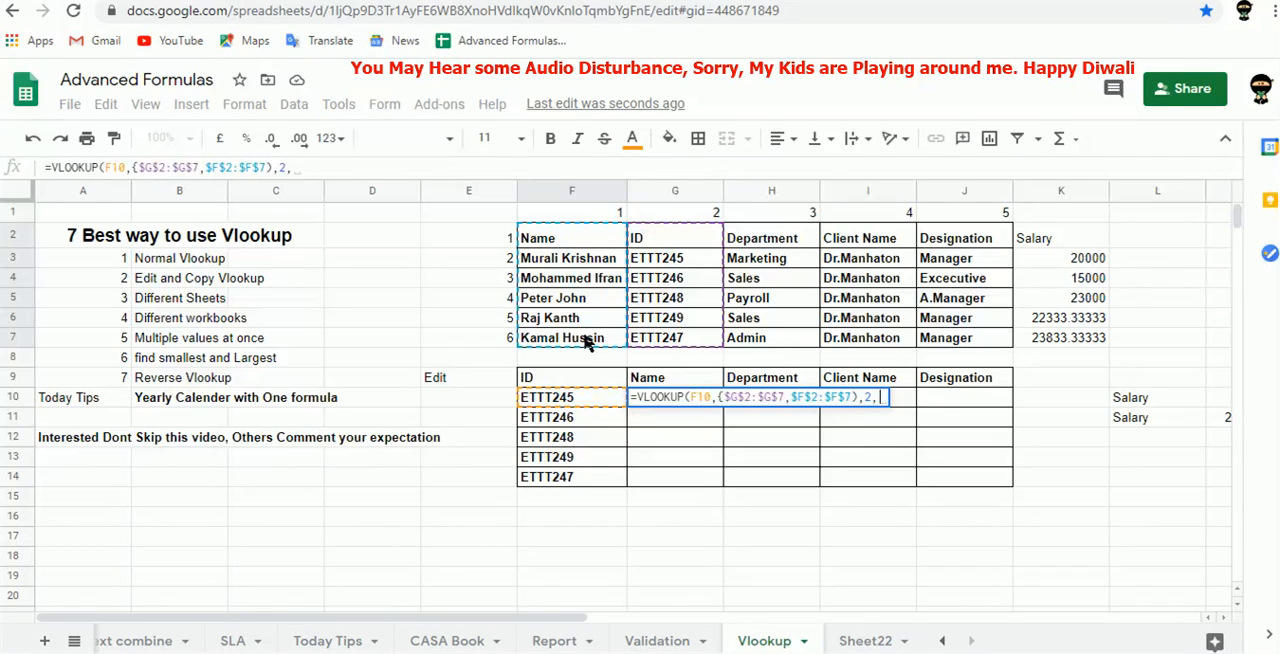
type("0)")
left_click(187, 164)
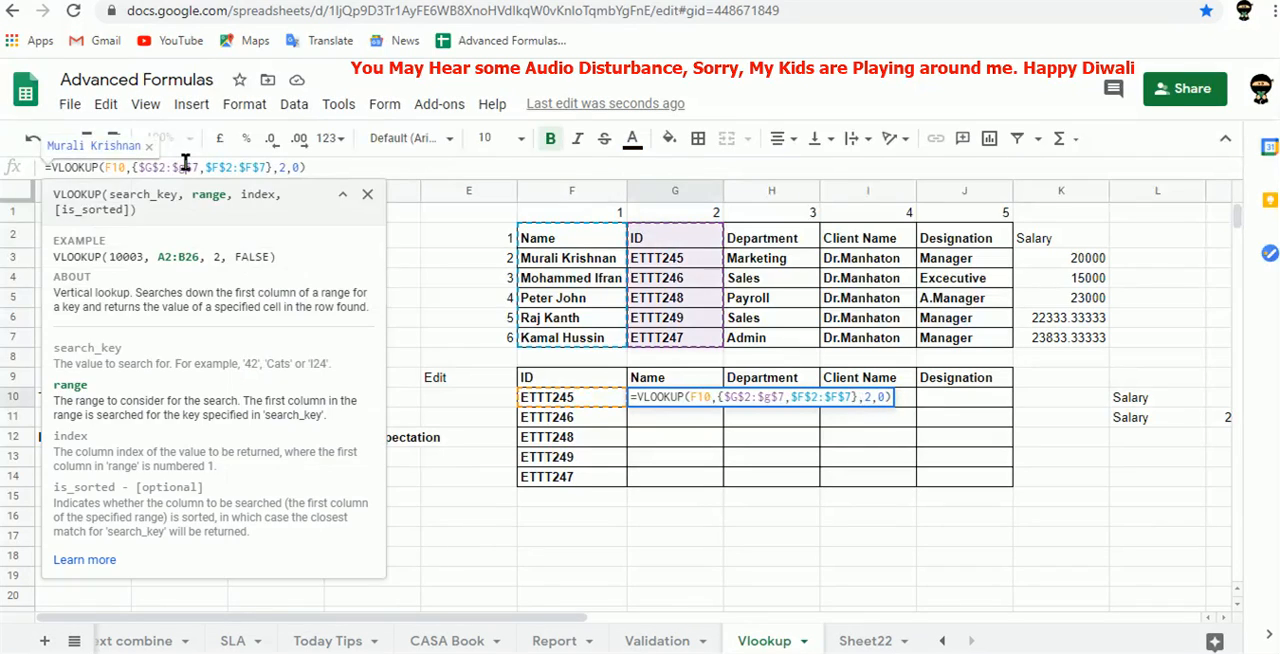
key("Tab")
Fill the G10 reverse lookup formula down to G14.
key("Left")
key("shift+Down")
key("shift+Down")
key("shift+Down")
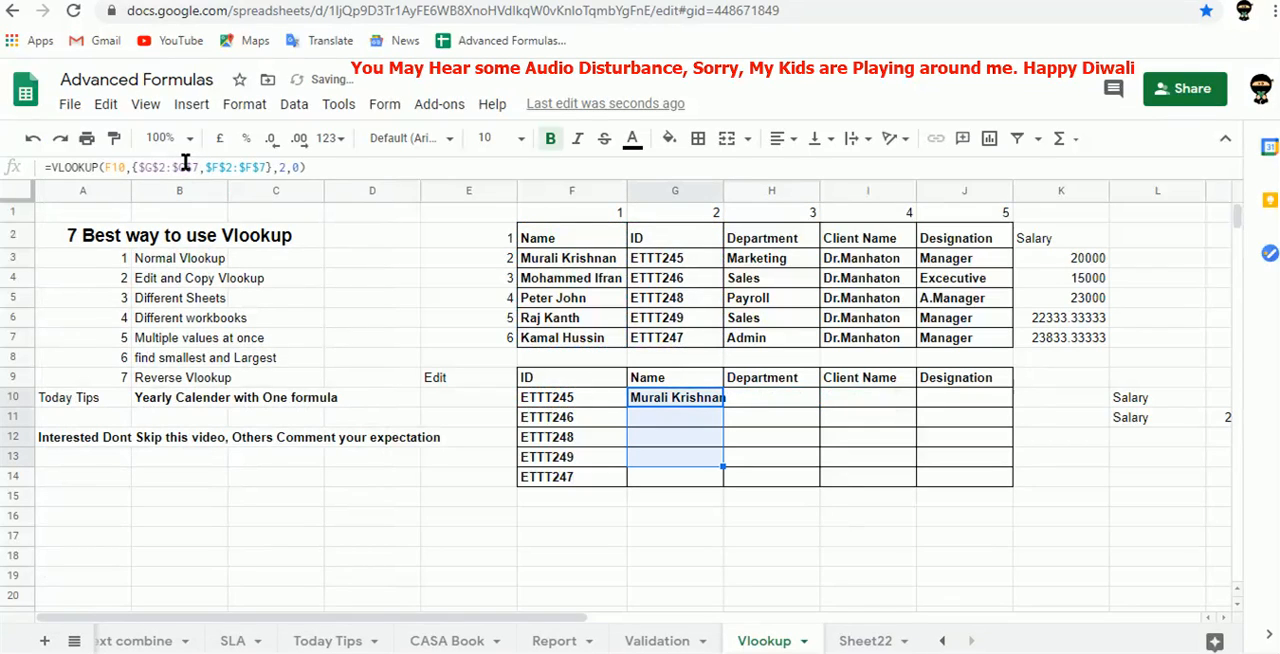
key("shift+Down")
key("ctrl+d")
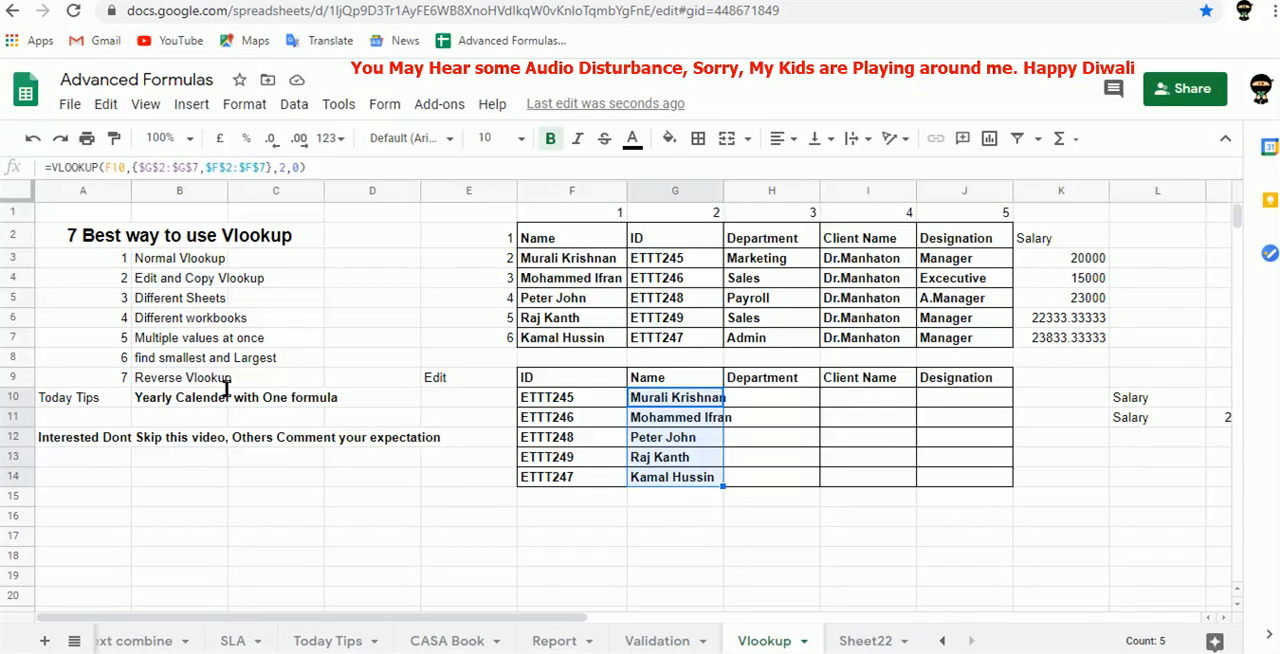
Add a blank sheet after Sheet22 and name it Calander Sheet.
left_click(866, 640)
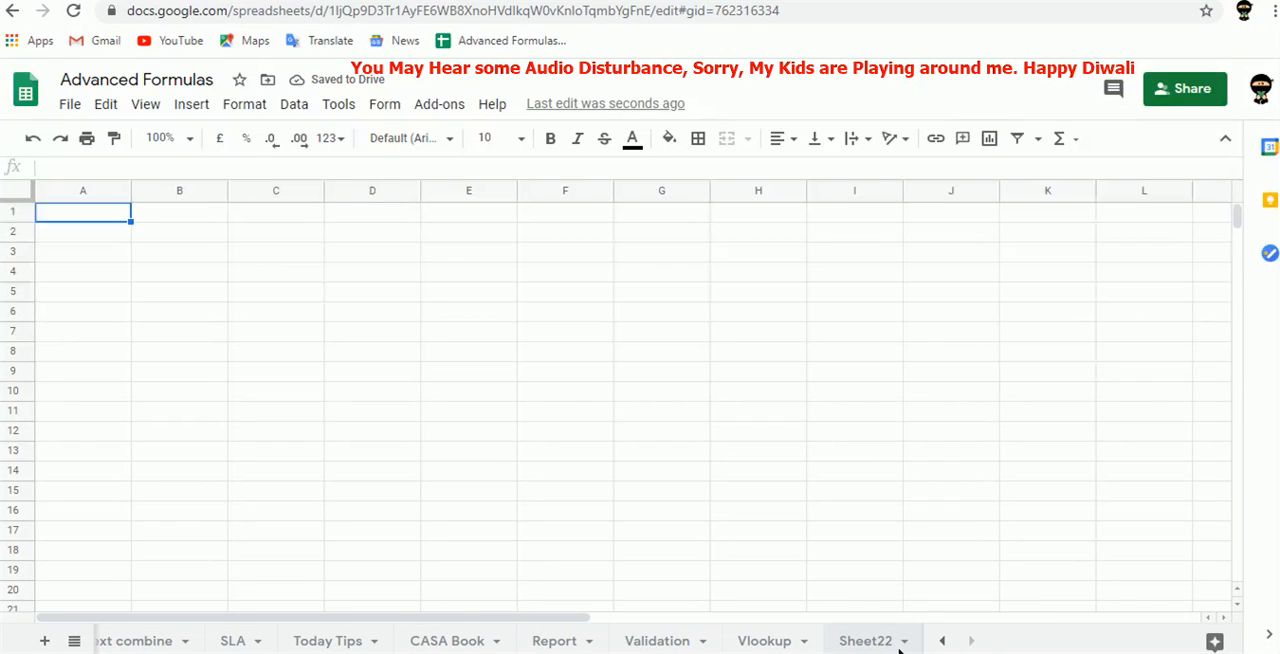
double_click(866, 640)
type("Calande")
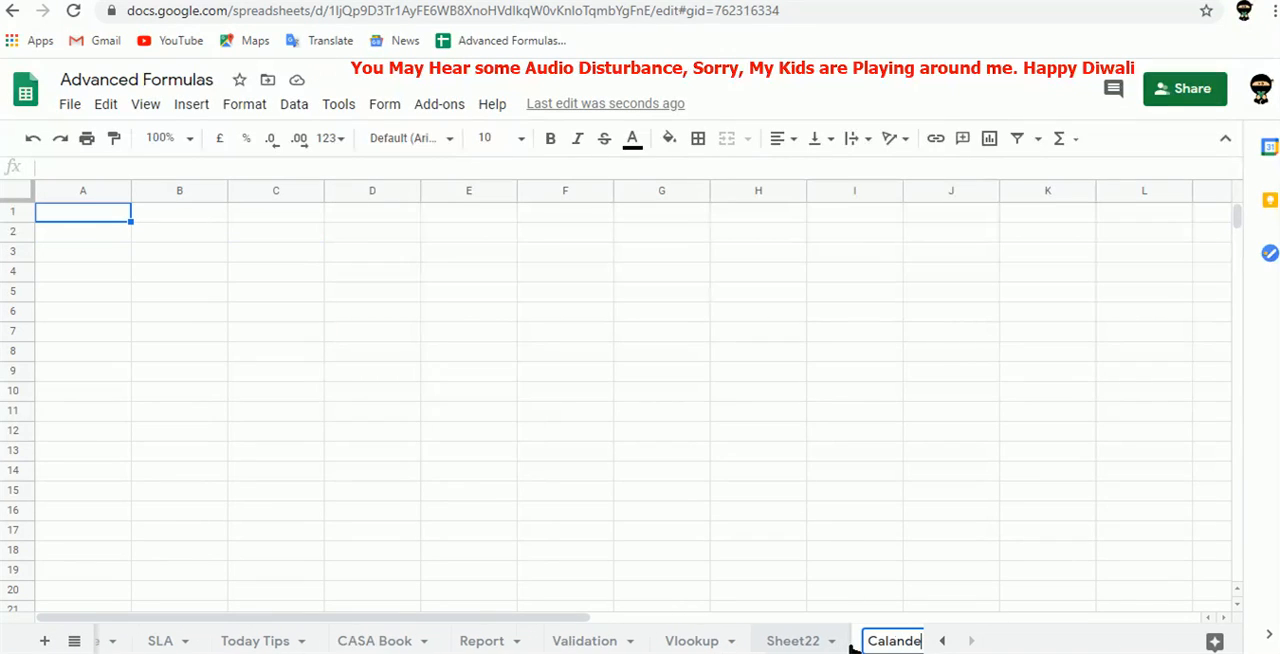
type("r Sheet")
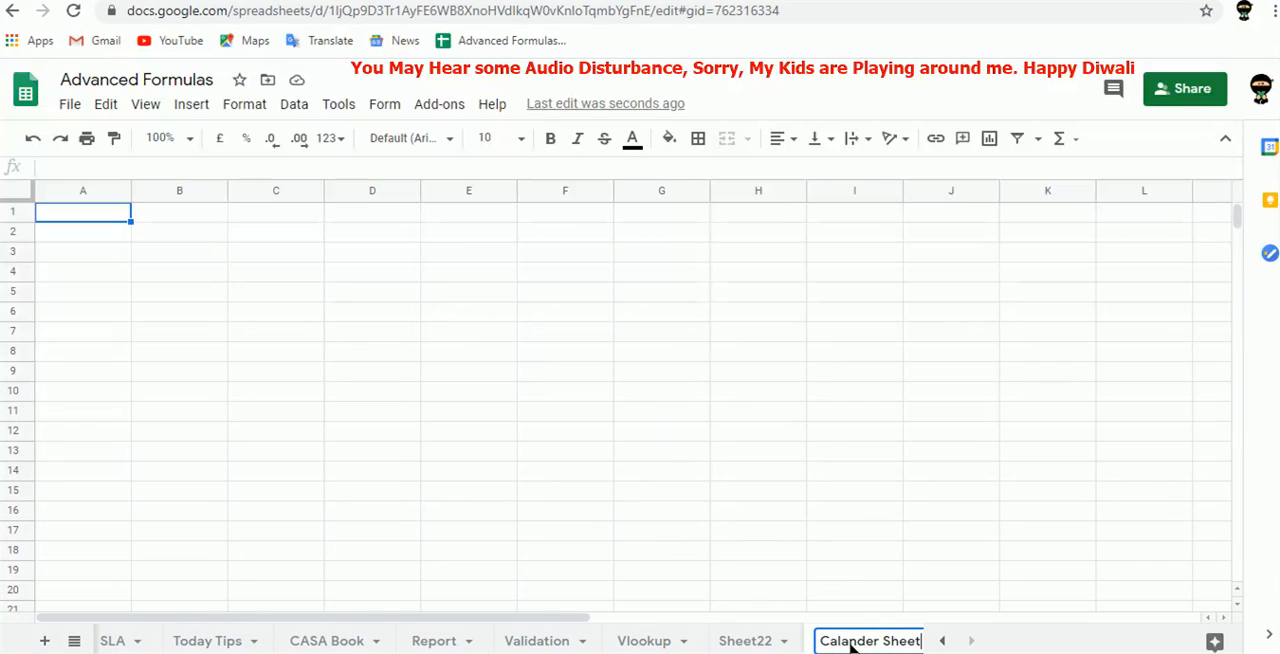
Enter the year 2020 in C2 of the Calander Sheet.
left_click(278, 238)
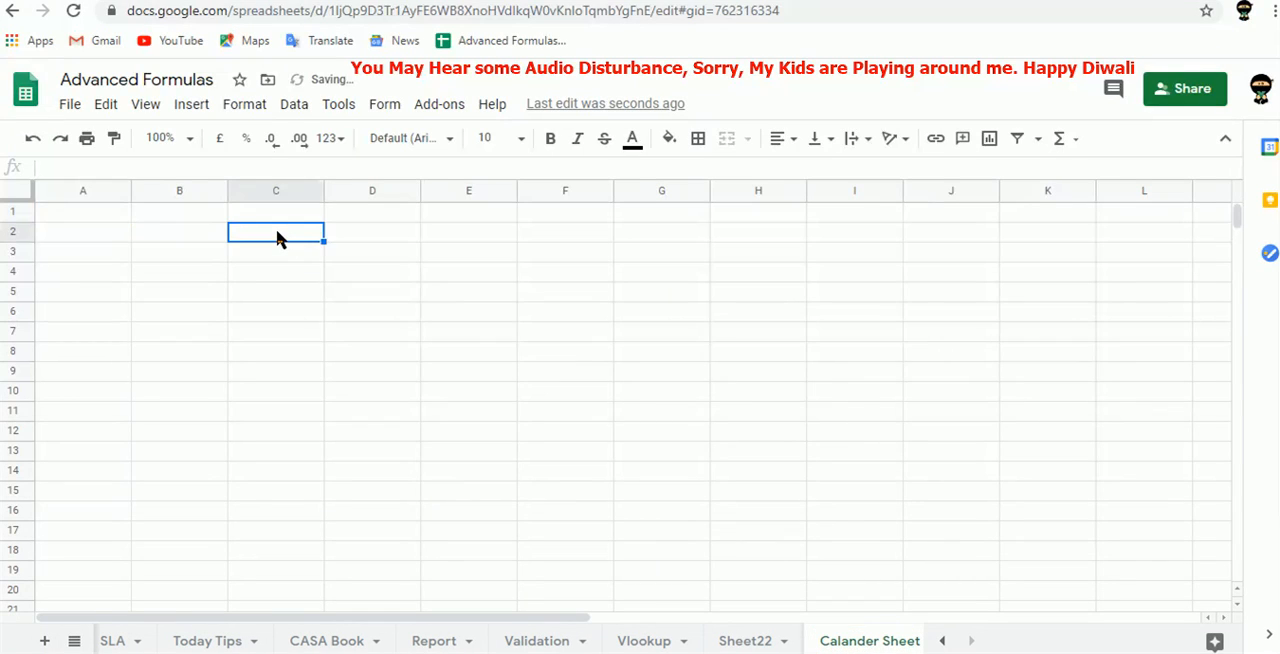
type("@")
key("BackSpace")
type("2020")
key("ctrl+Return")
Make the year in C2 bold, set its font size to 14 and centre it horizontally.
key("ctrl+b")
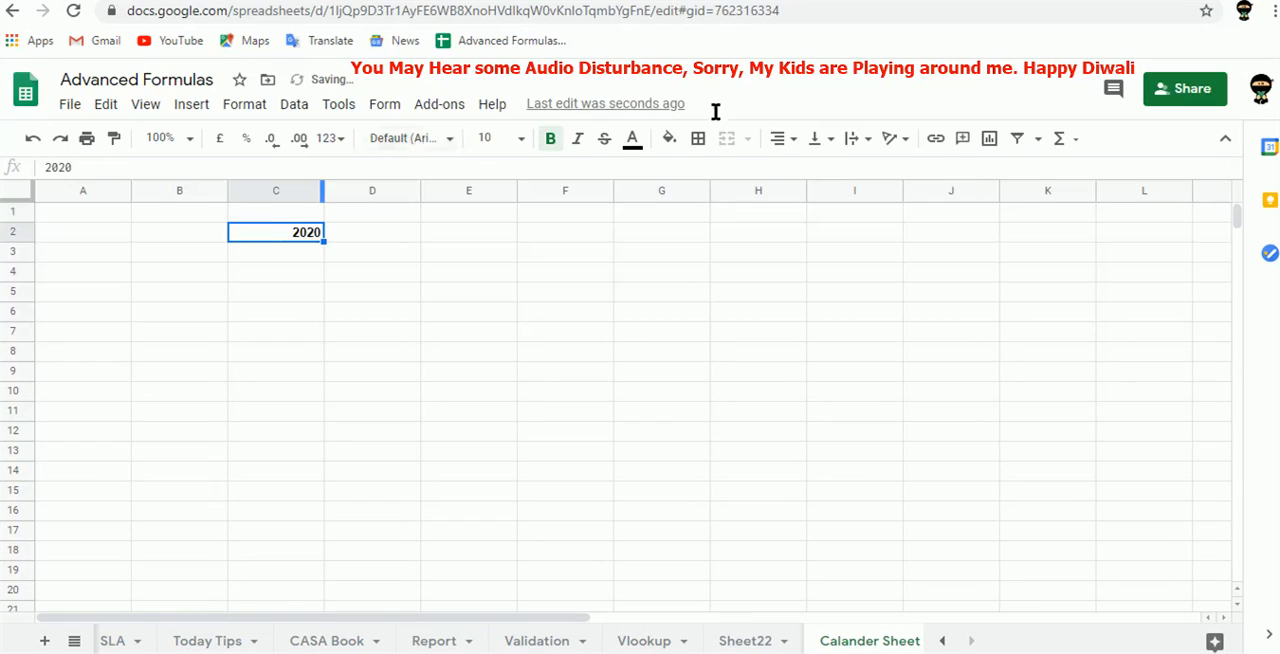
left_click(519, 139)
left_click(491, 384)
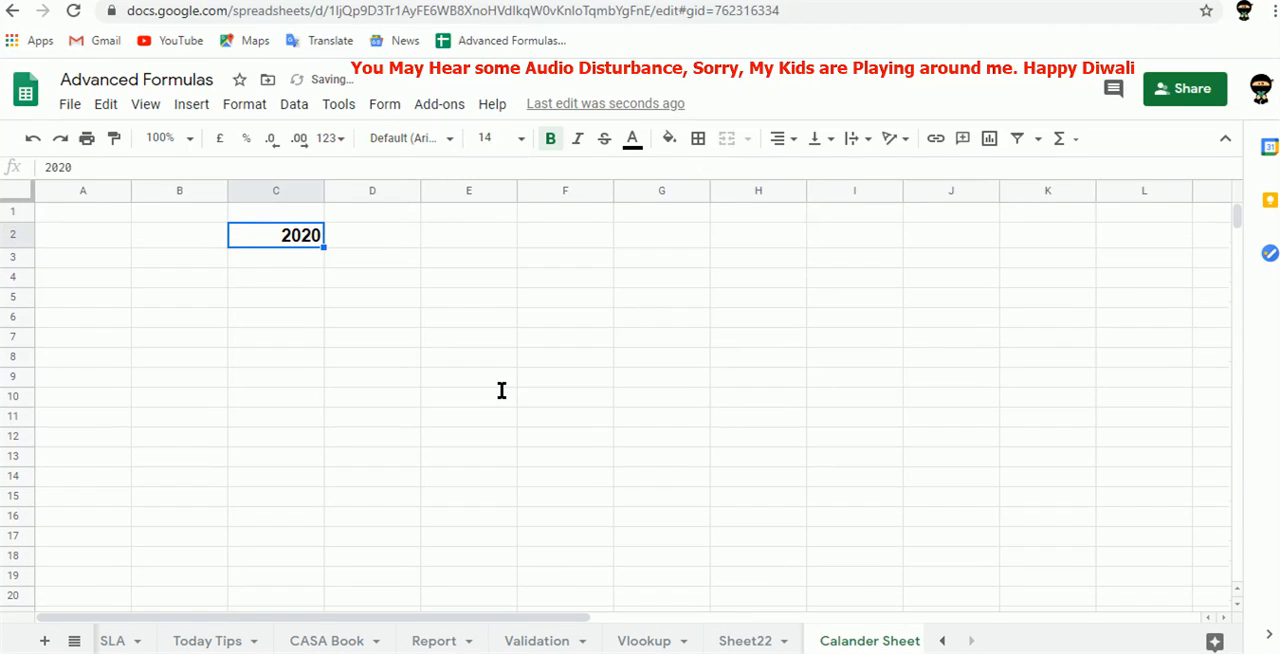
left_click(778, 139)
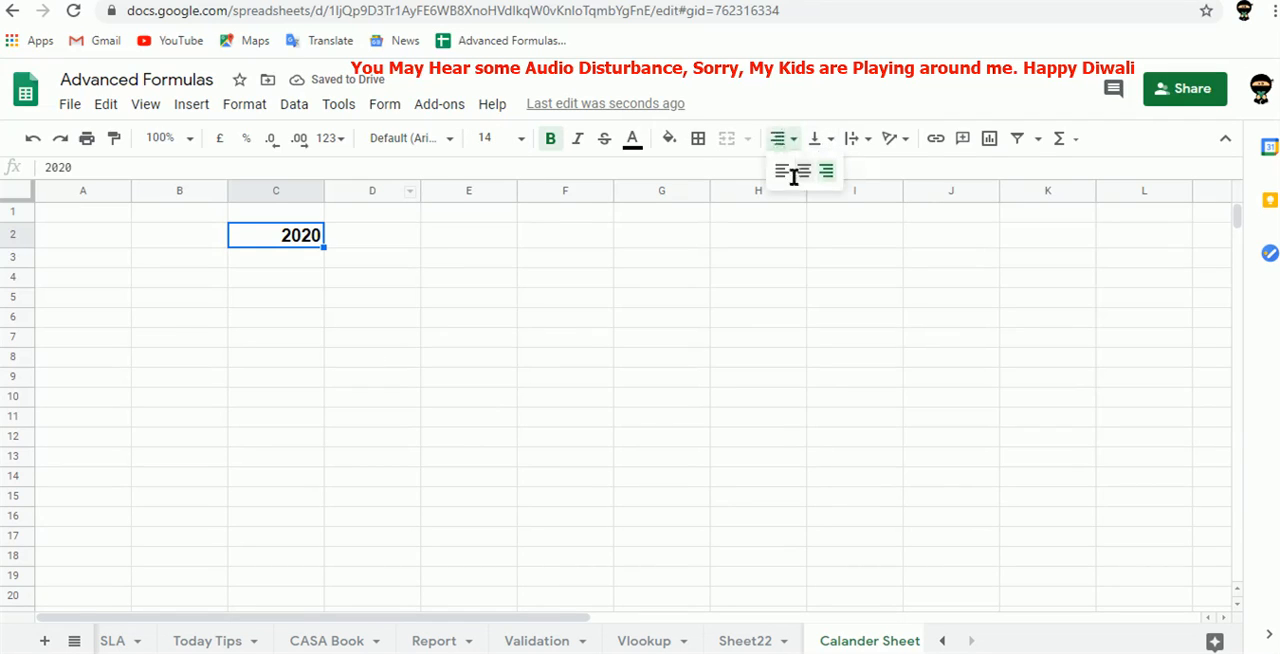
left_click(803, 172)
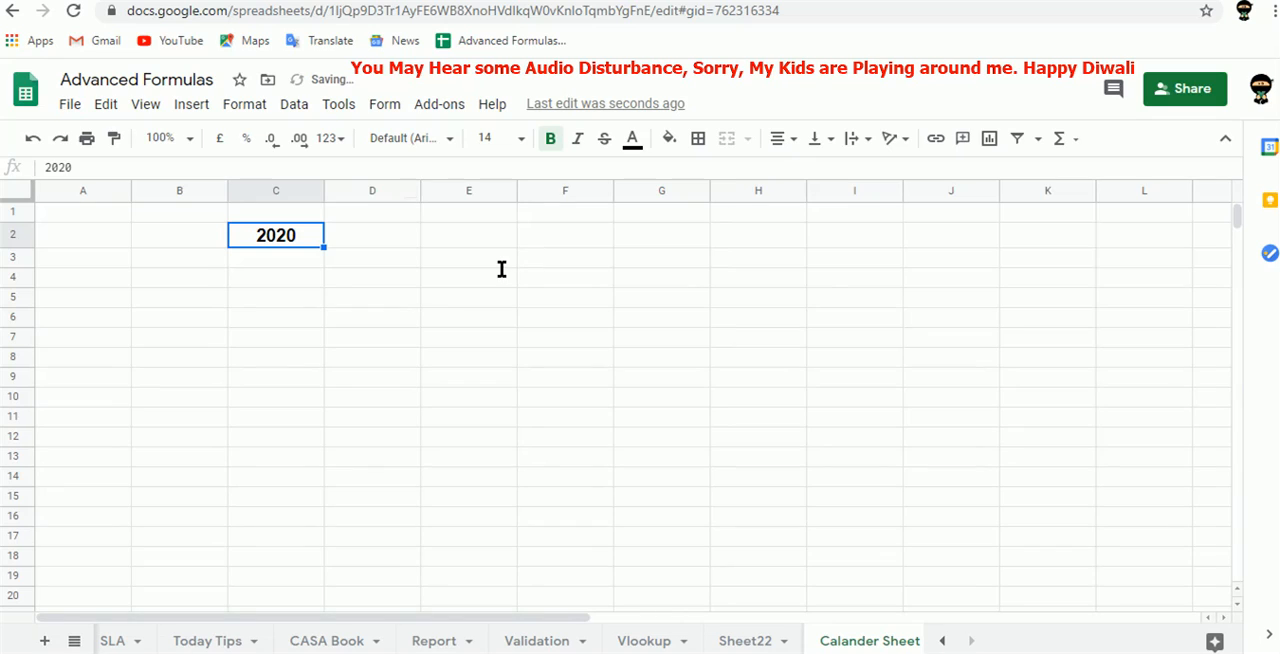
Give C2 an orange fill and white text, and set its font size to 24.
left_click(669, 138)
left_click(719, 227)
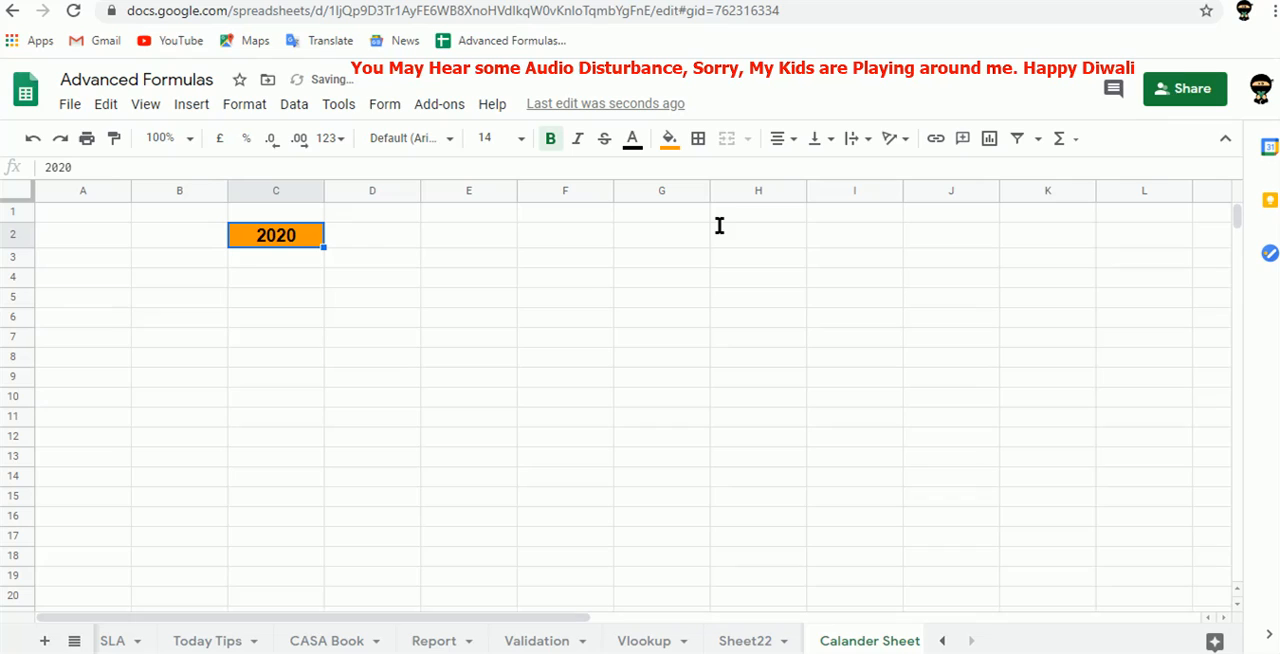
left_click(633, 138)
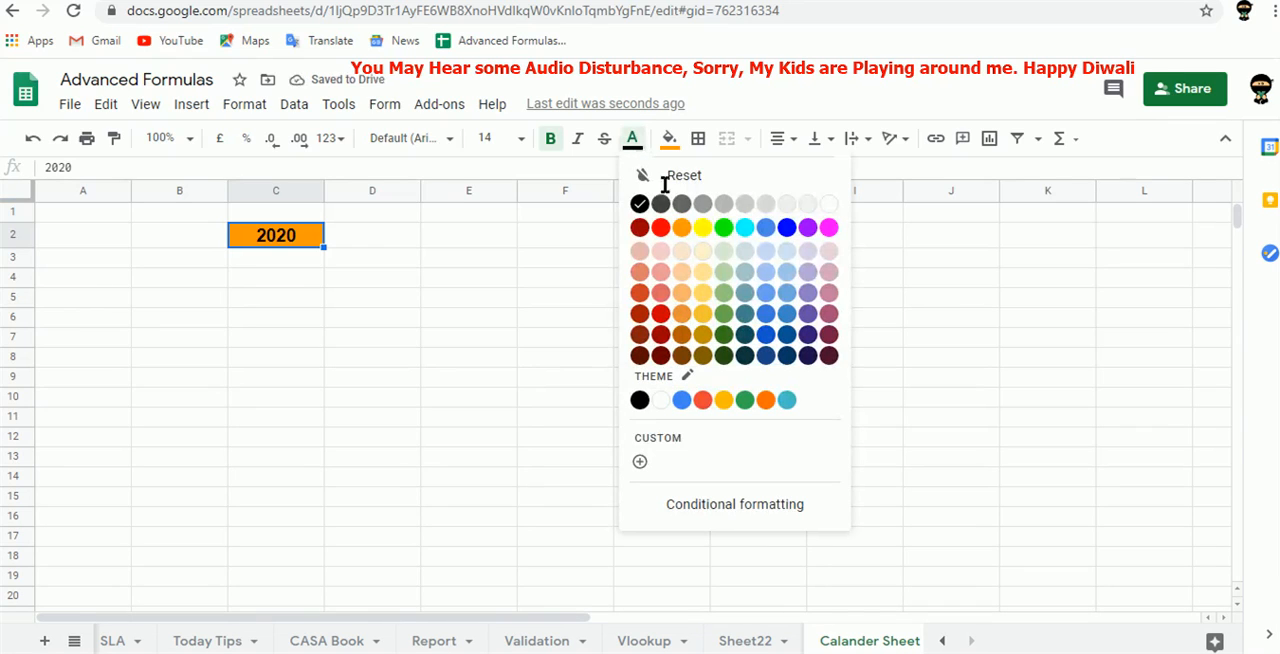
left_click(829, 201)
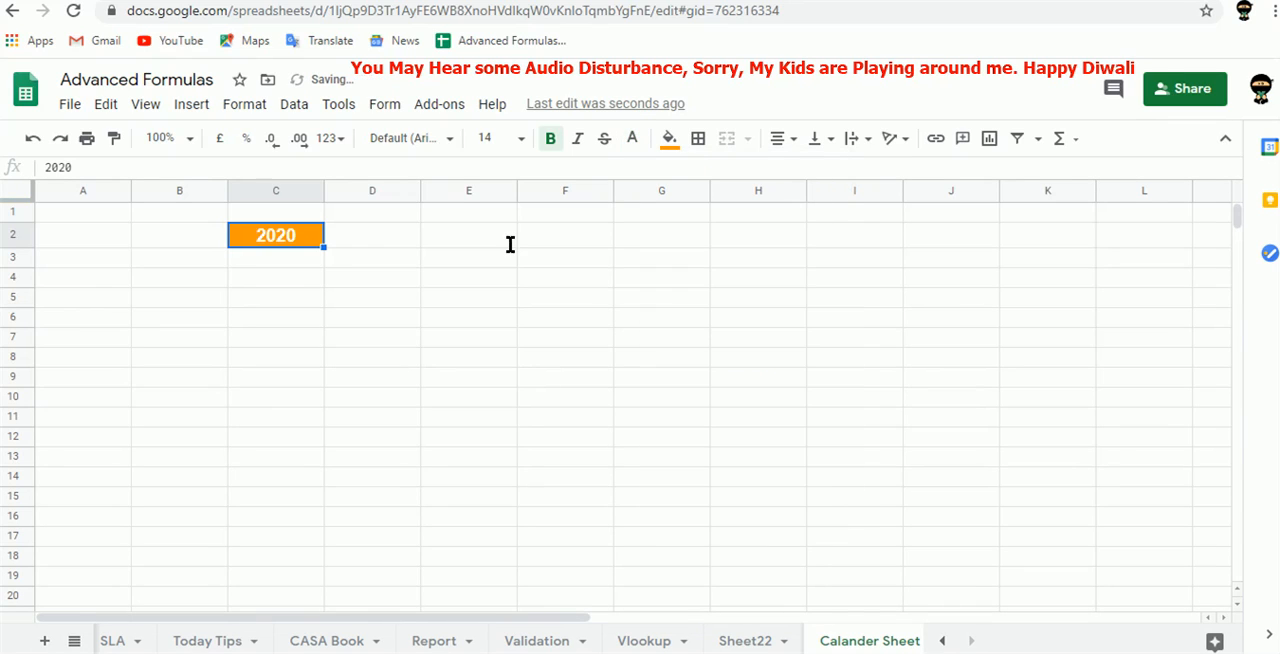
left_click(527, 139)
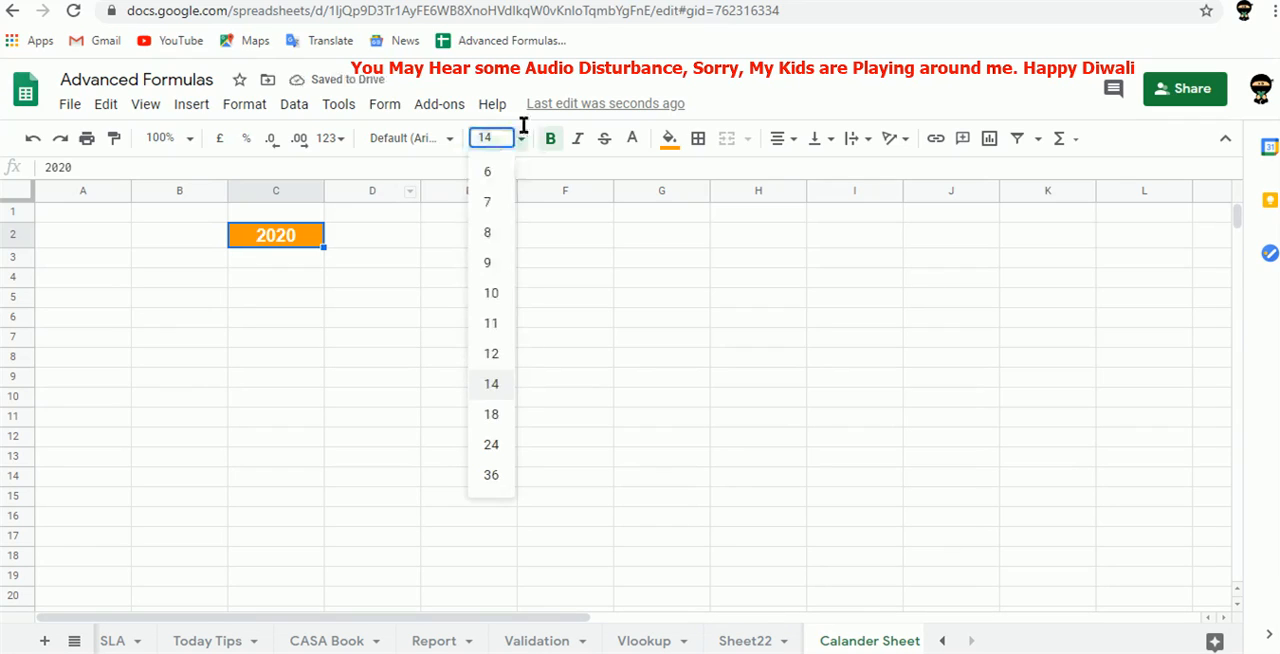
left_click(491, 441)
Enter the weekday headers Sun, Mon, Tue, Wed, Thu, Fri and Sat across B3:H3.
left_click(167, 275)
key("Left")
key("Right")
type("Sun")
key("Tab")
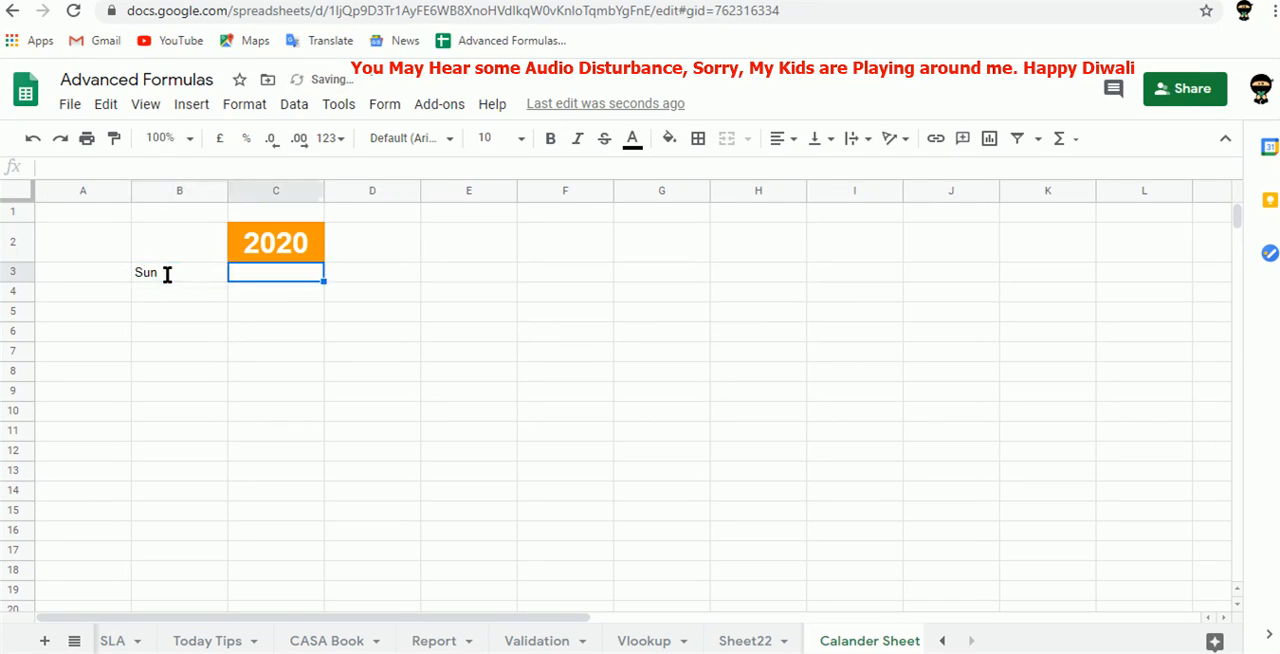
type("Mon")
key("Tab")
type("Tue")
key("Tab")
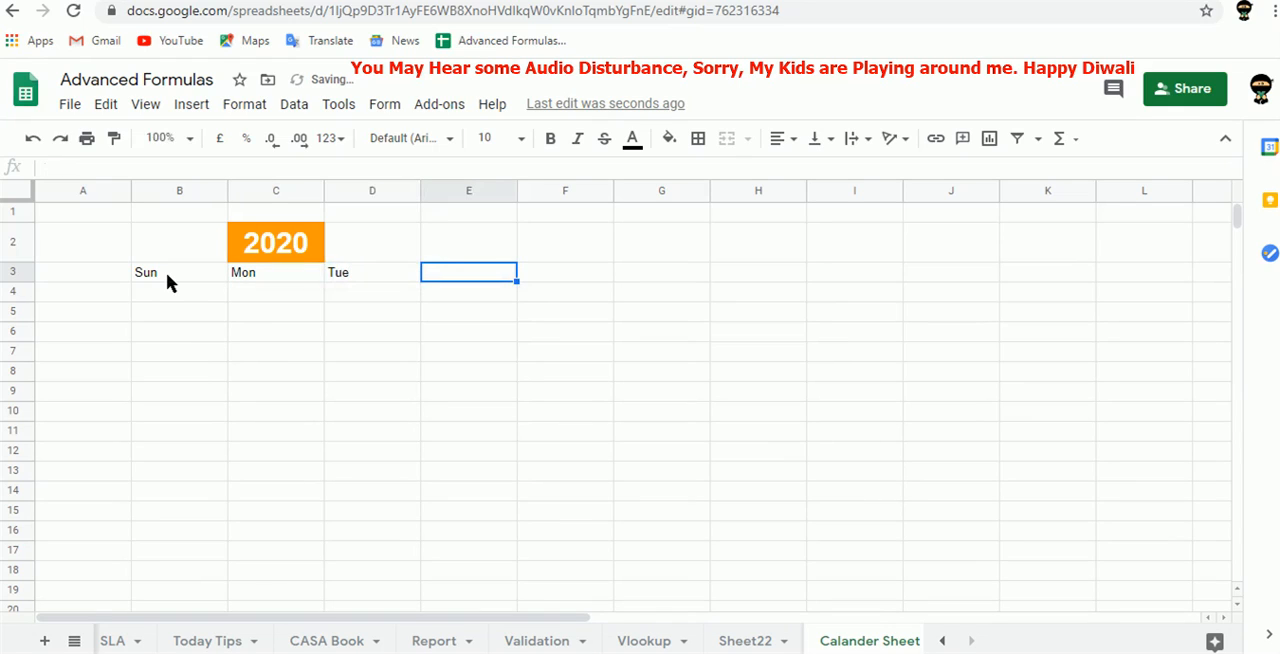
type("Wed")
key("Tab")
type("Thu")
key("Tab")
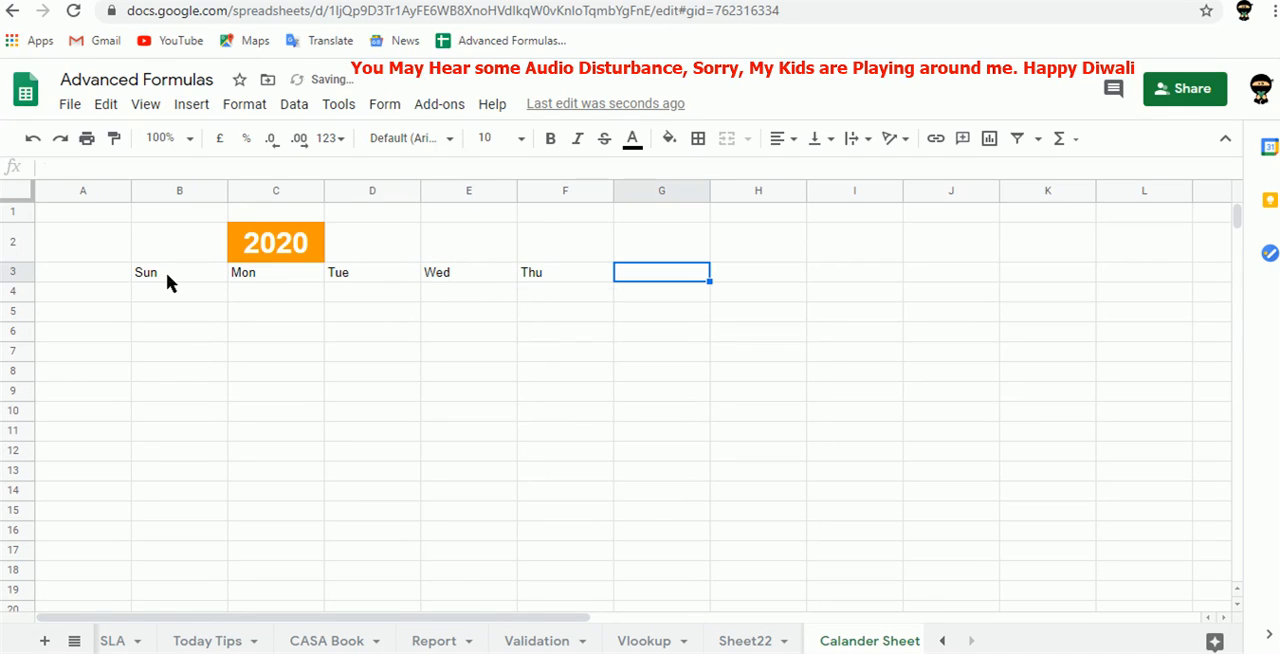
type("Fri")
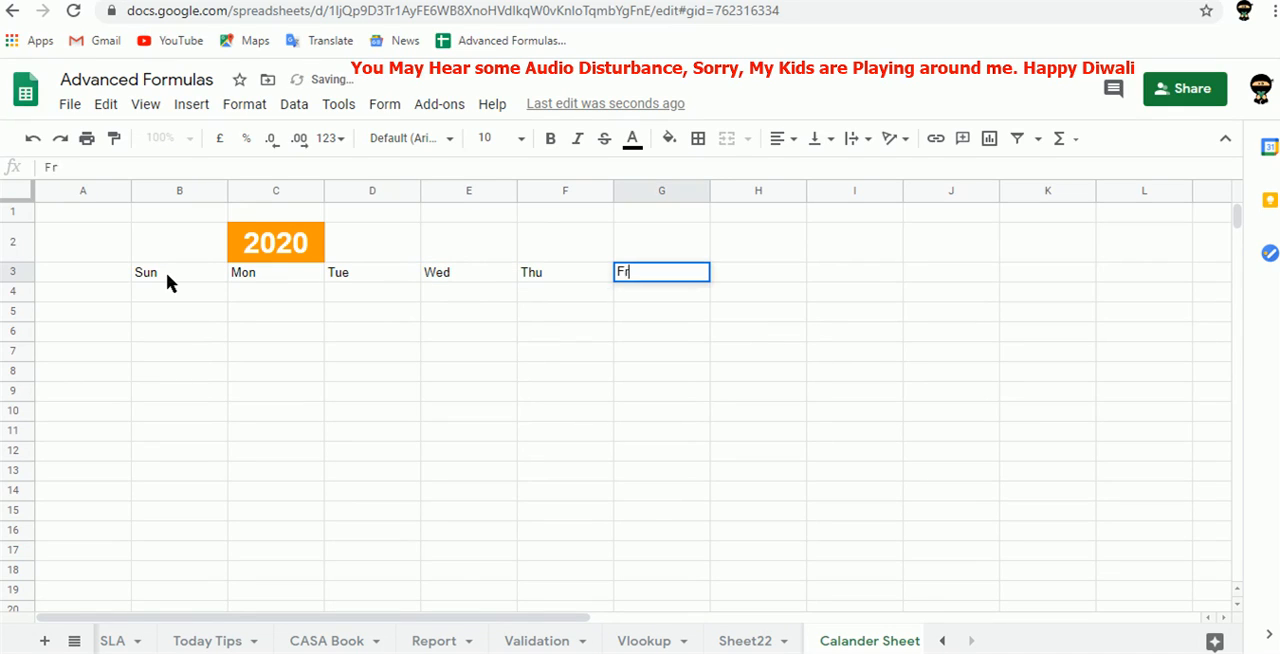
key("Tab")
type("Sat")
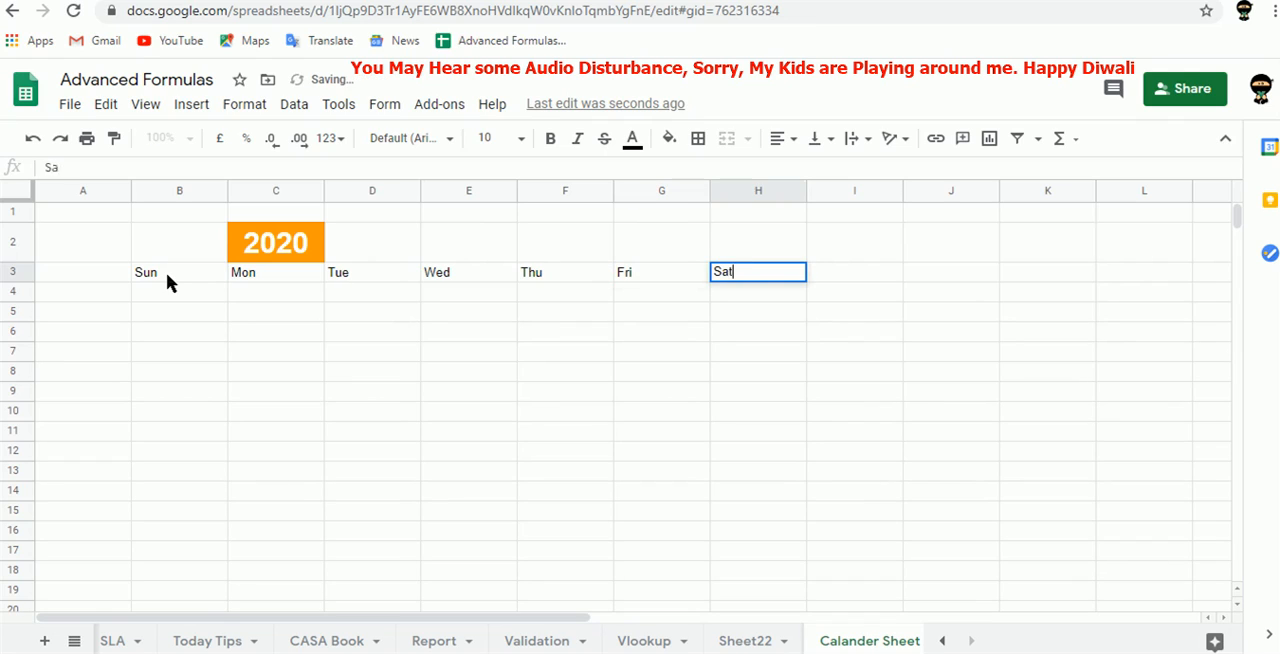
key("Tab")
key("Return")
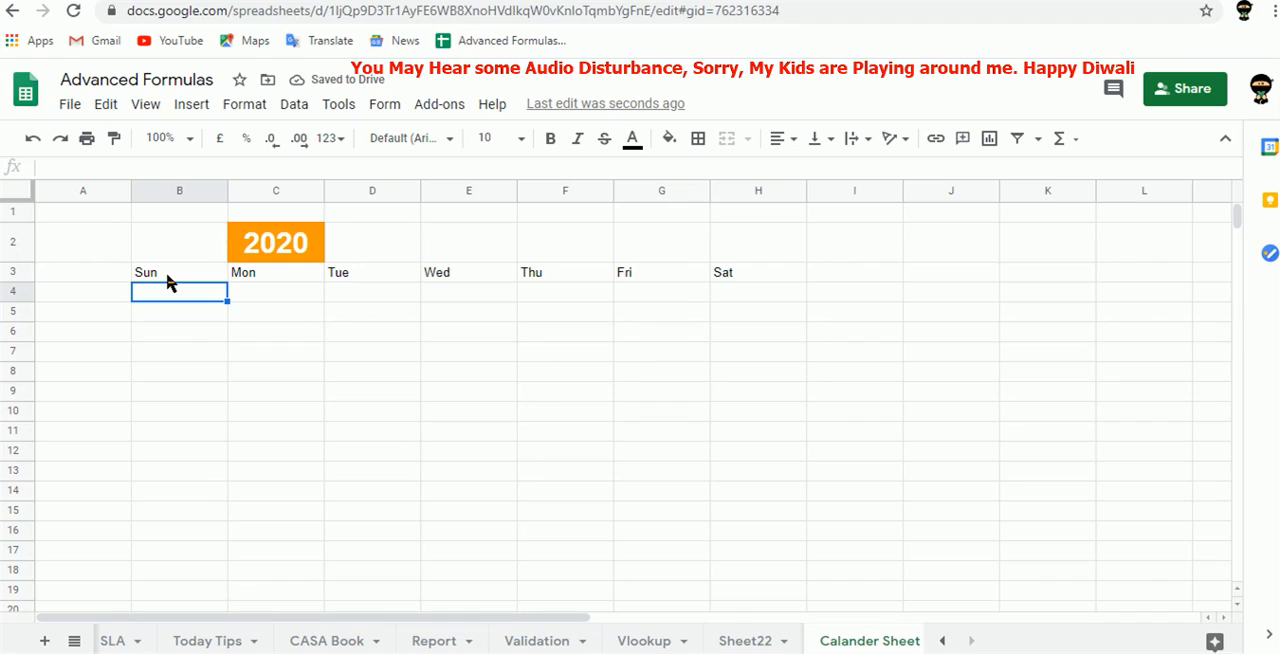
Start a SEQUENCE formula in B4 with 53 rows and 7 columns.
type("=")
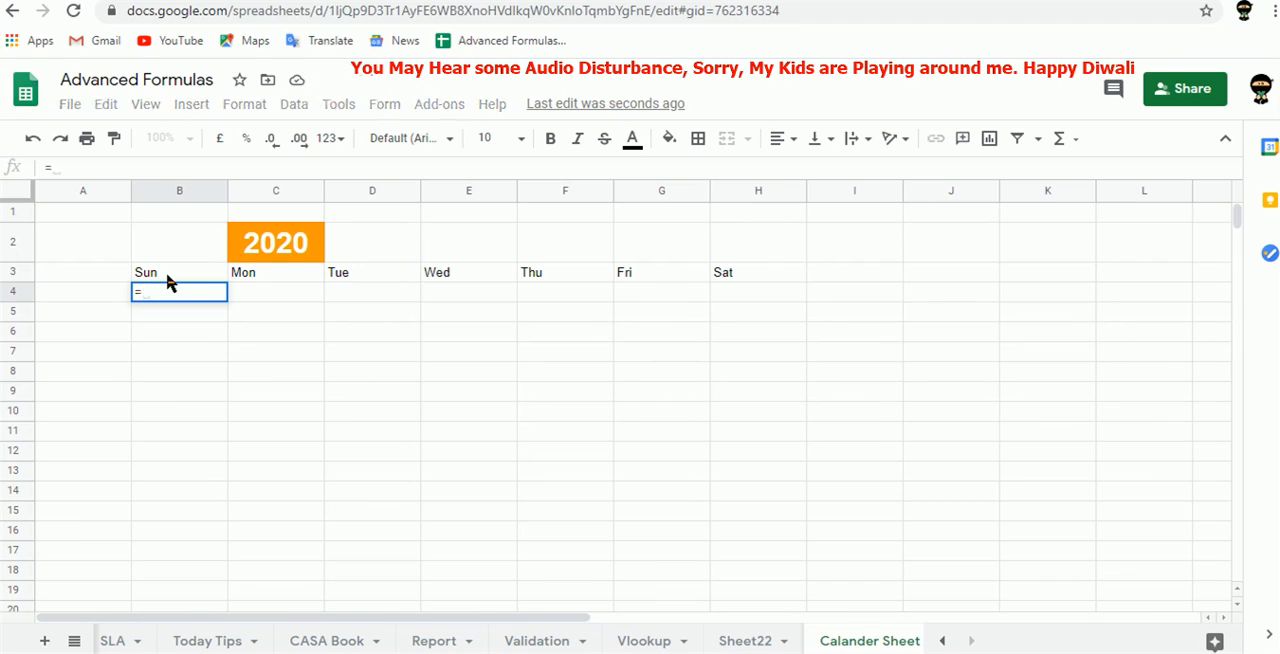
type("seques")
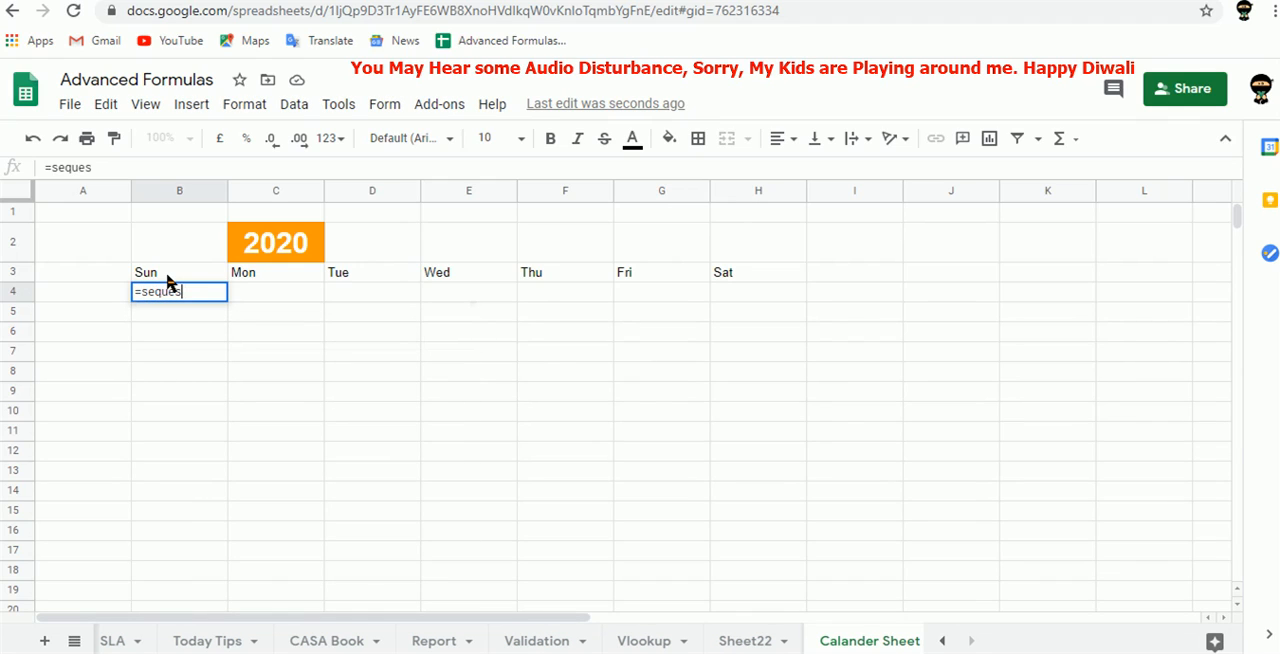
key("BackSpace")
key("Tab")
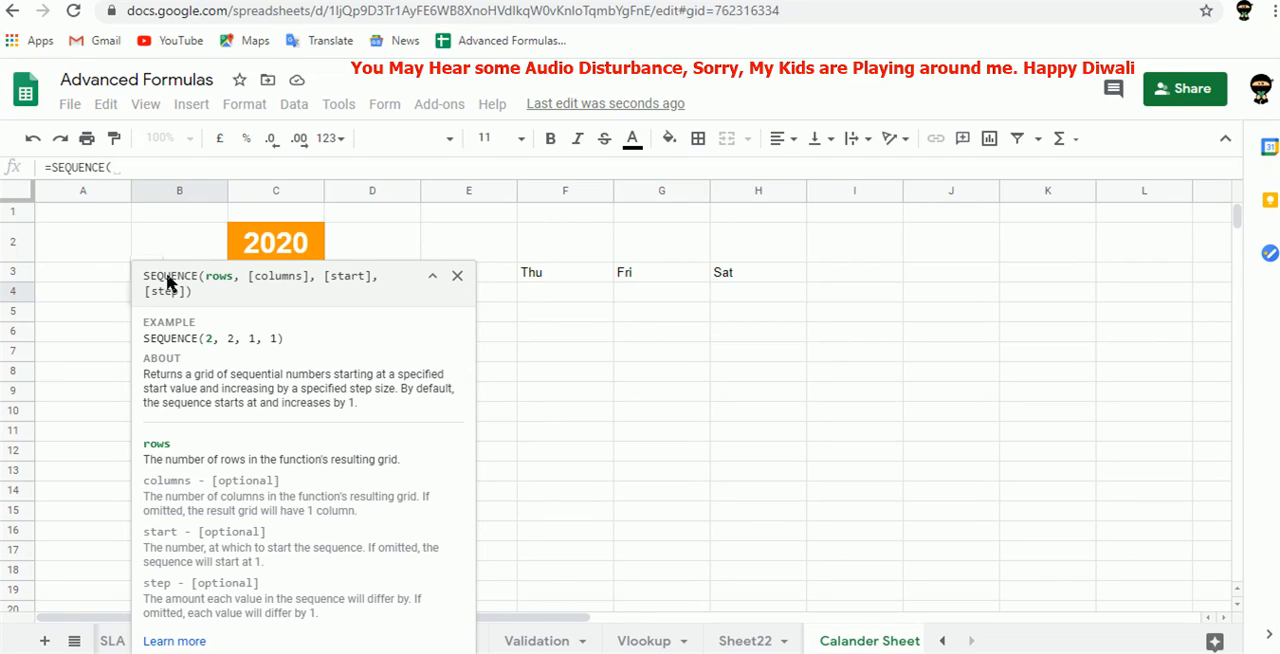
type("53")
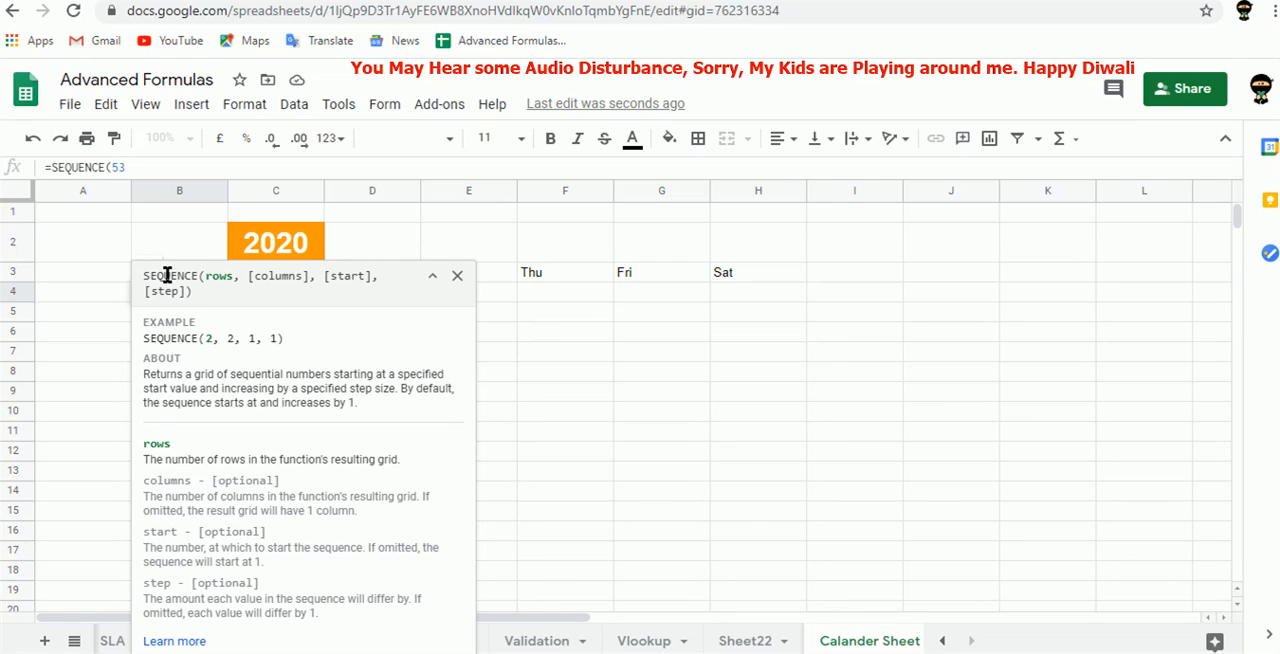
type(",")
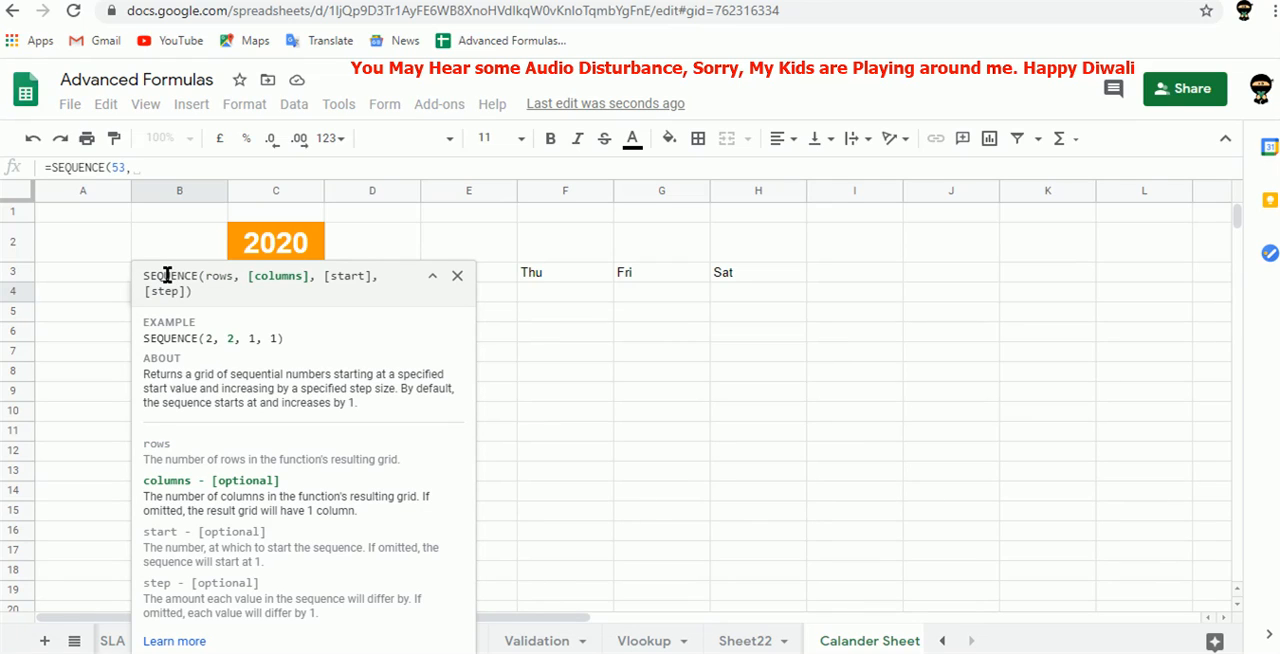
type("7")
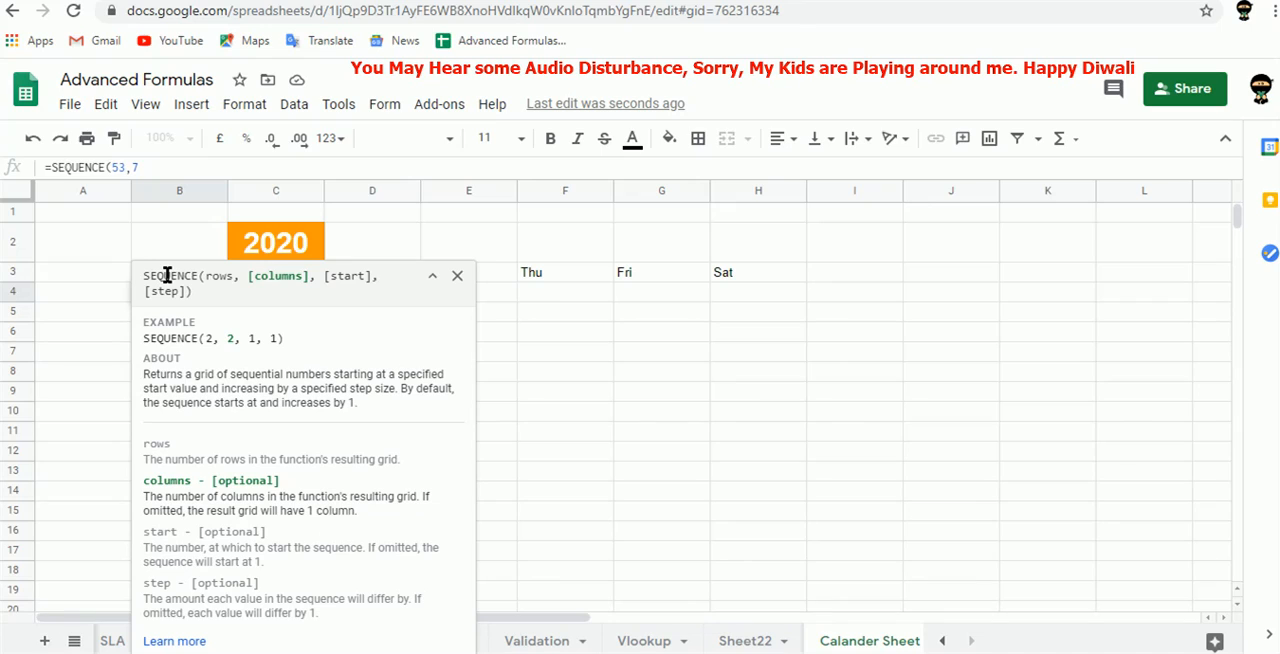
type(",")
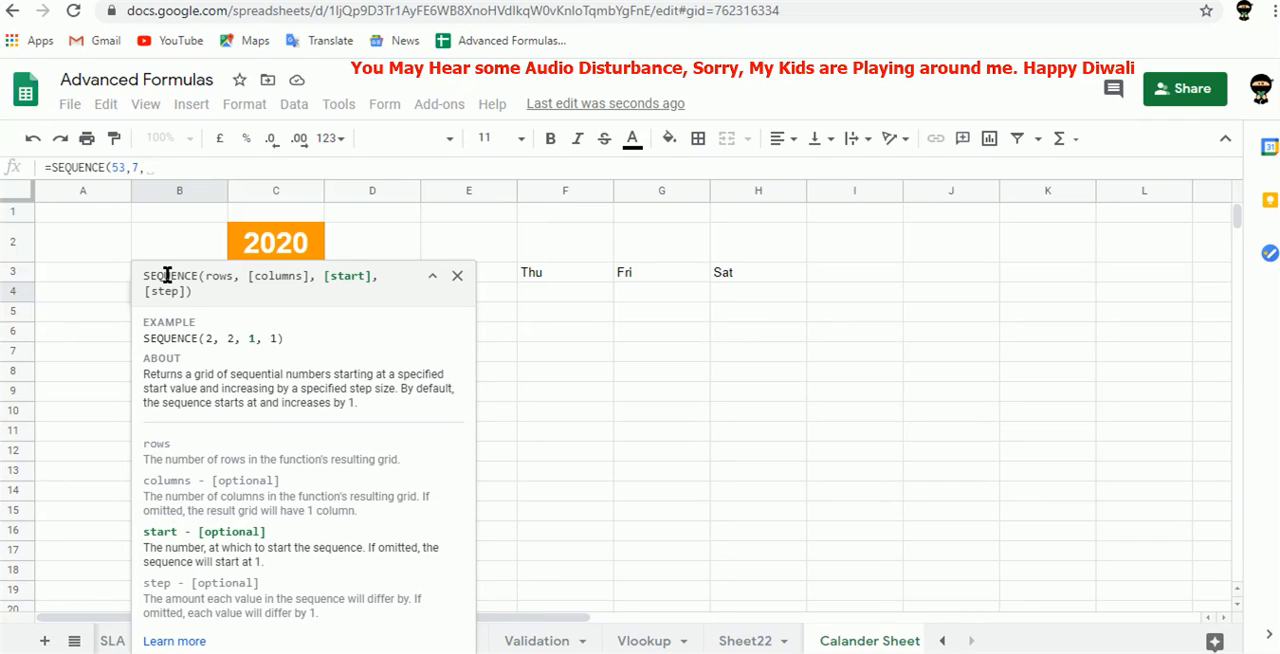
Complete the B4 SEQUENCE formula with DATE(C2,1,1) as the start value and a step of 1.
type("date")
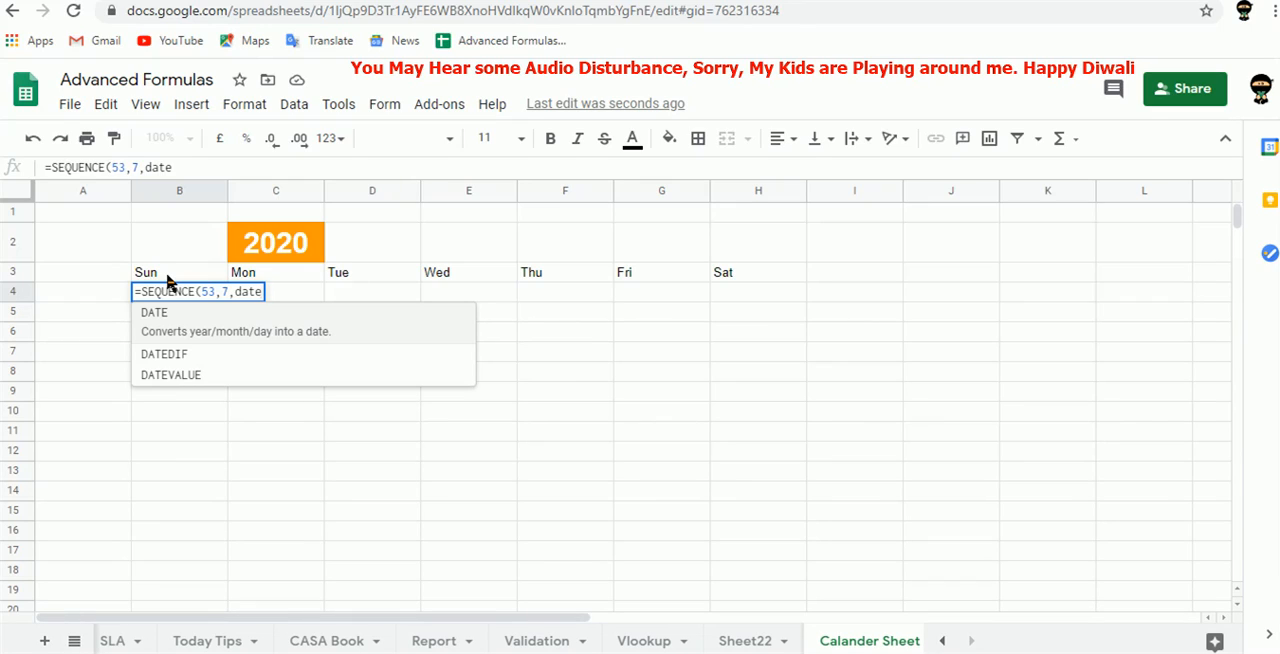
key("Tab")
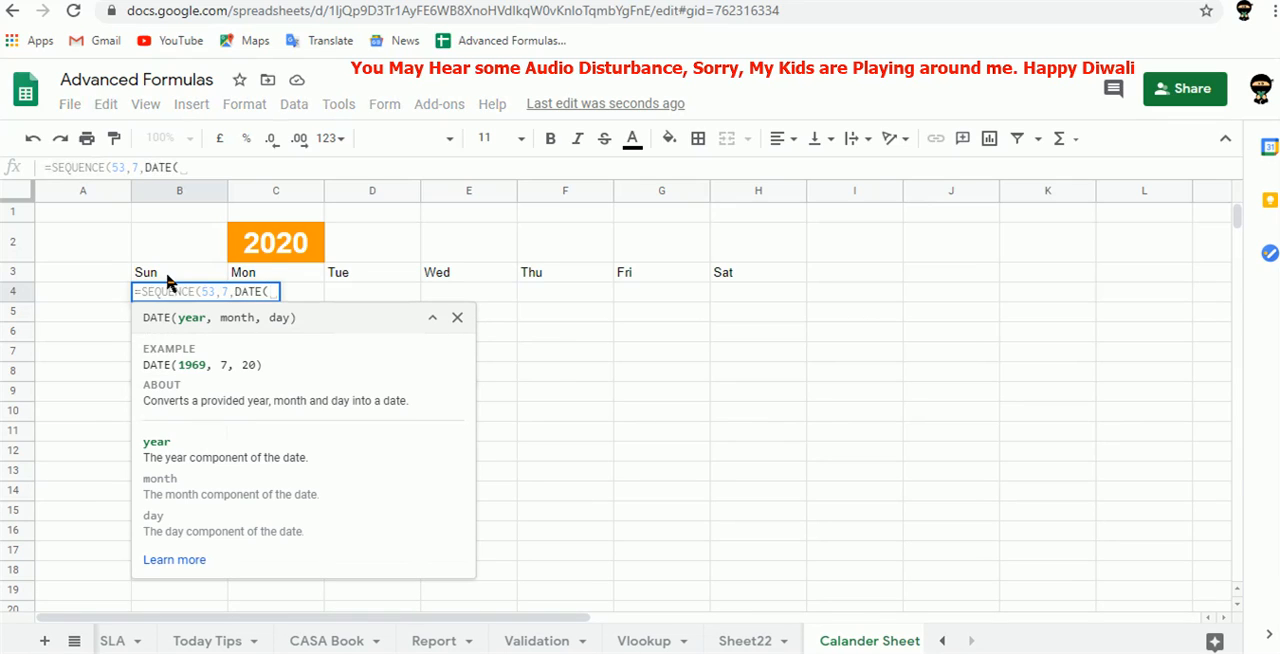
left_click(260, 248)
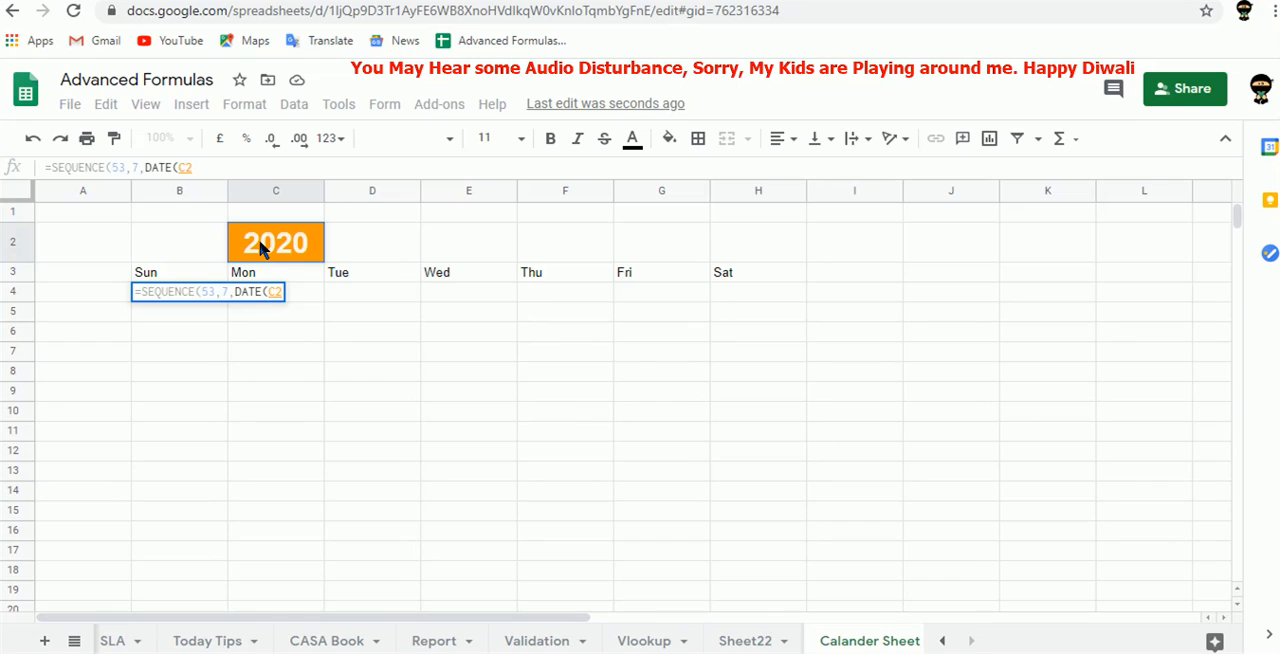
type(",1,1")
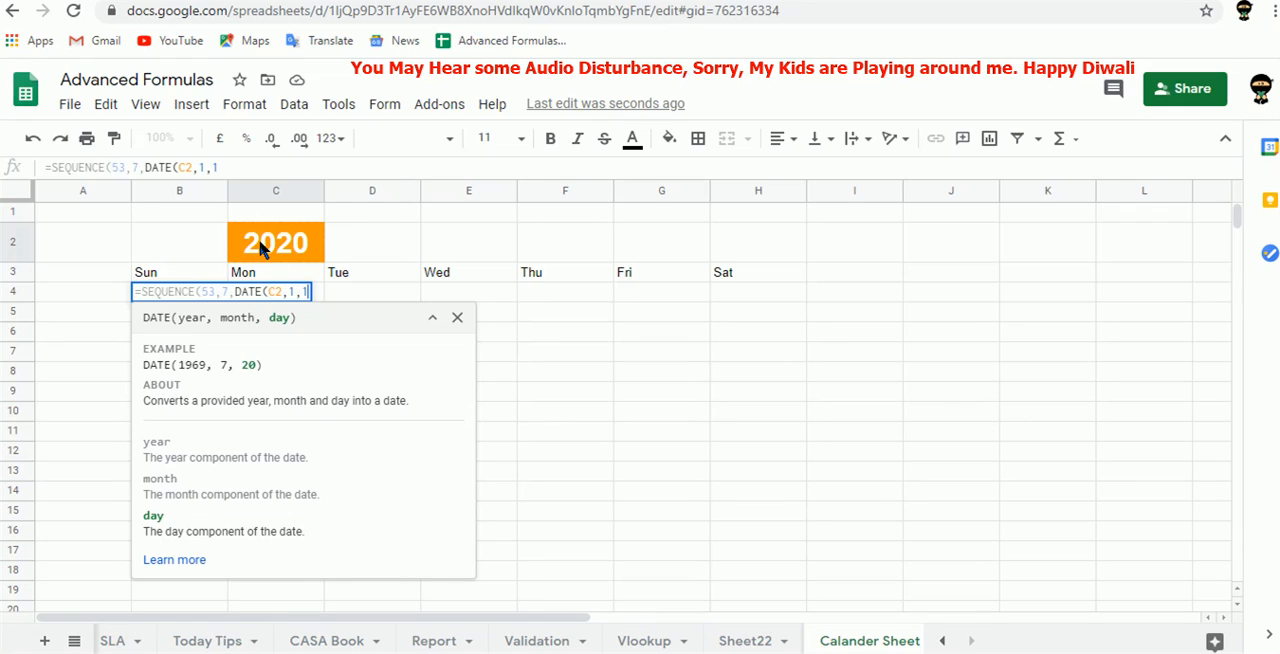
type(")")
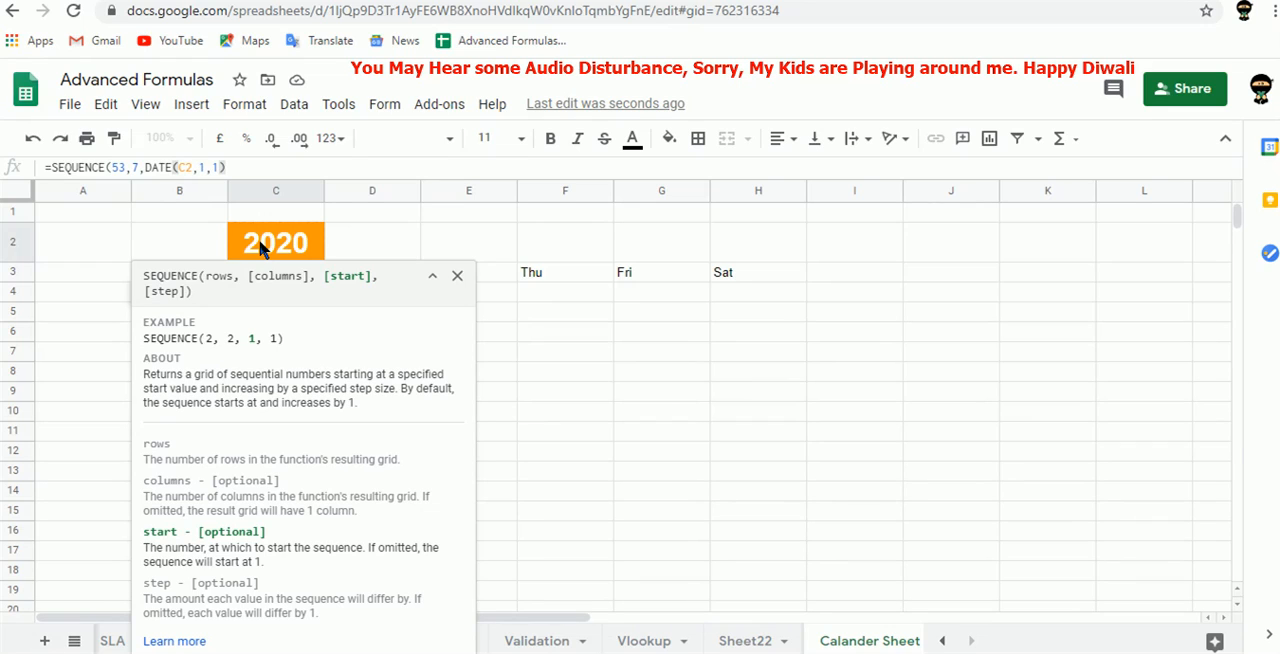
type(",")
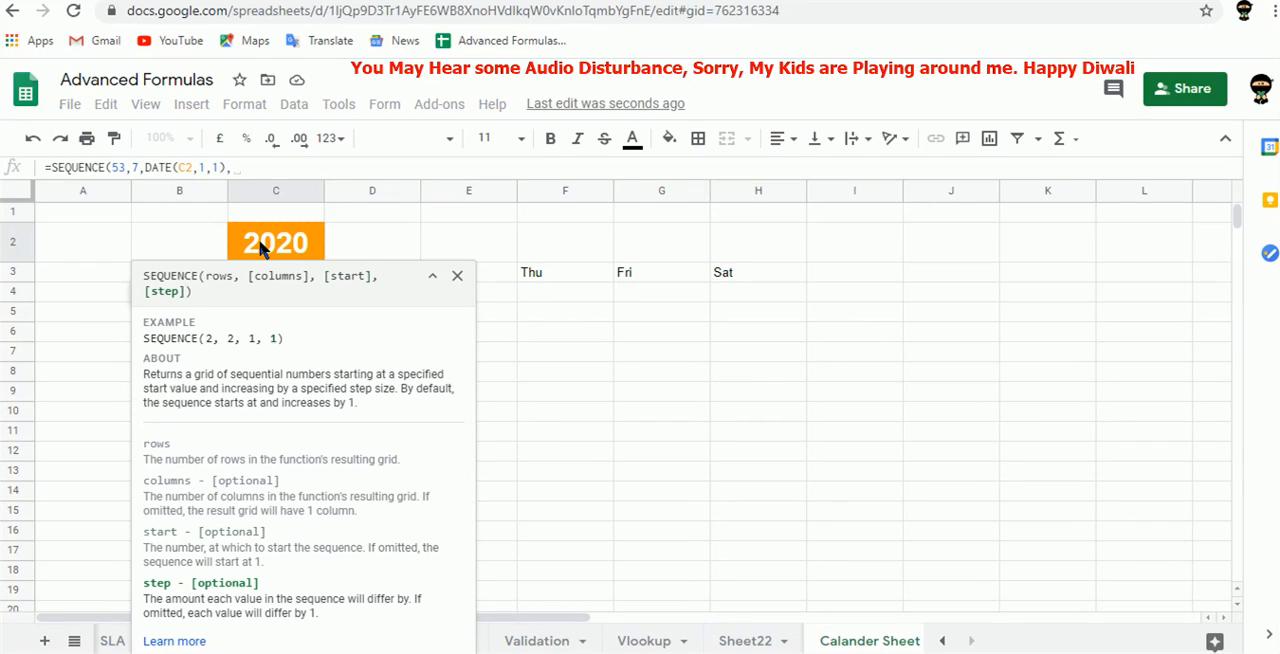
type("1")
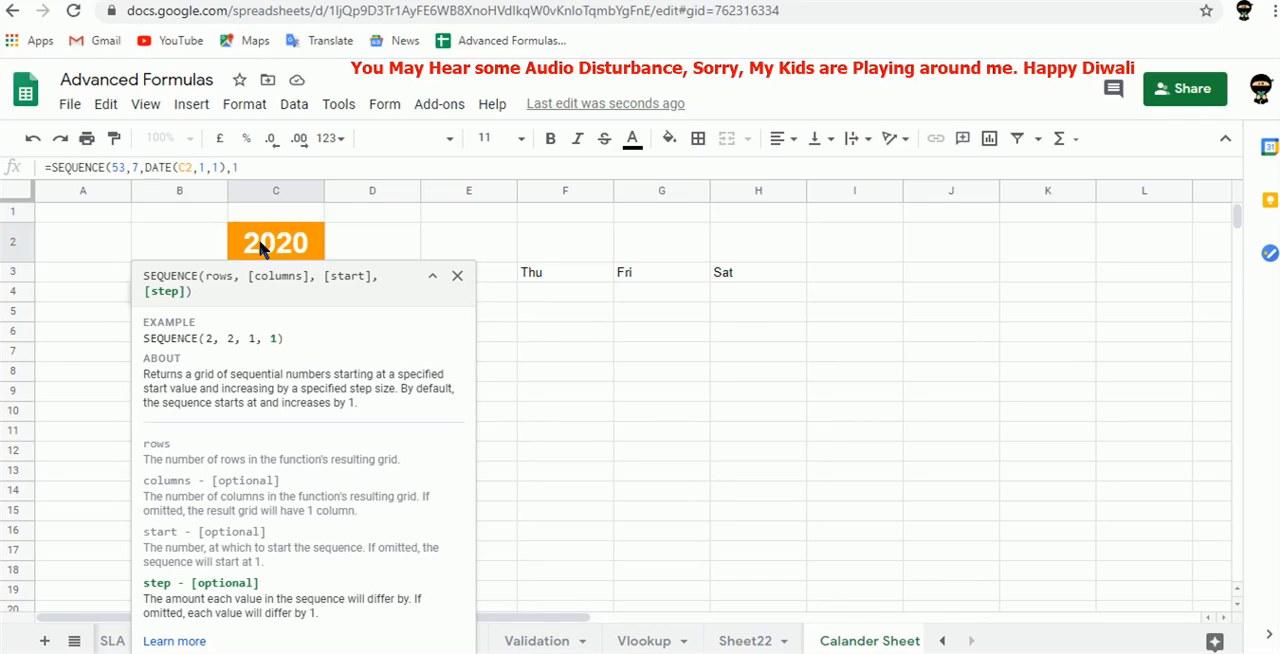
type(")")
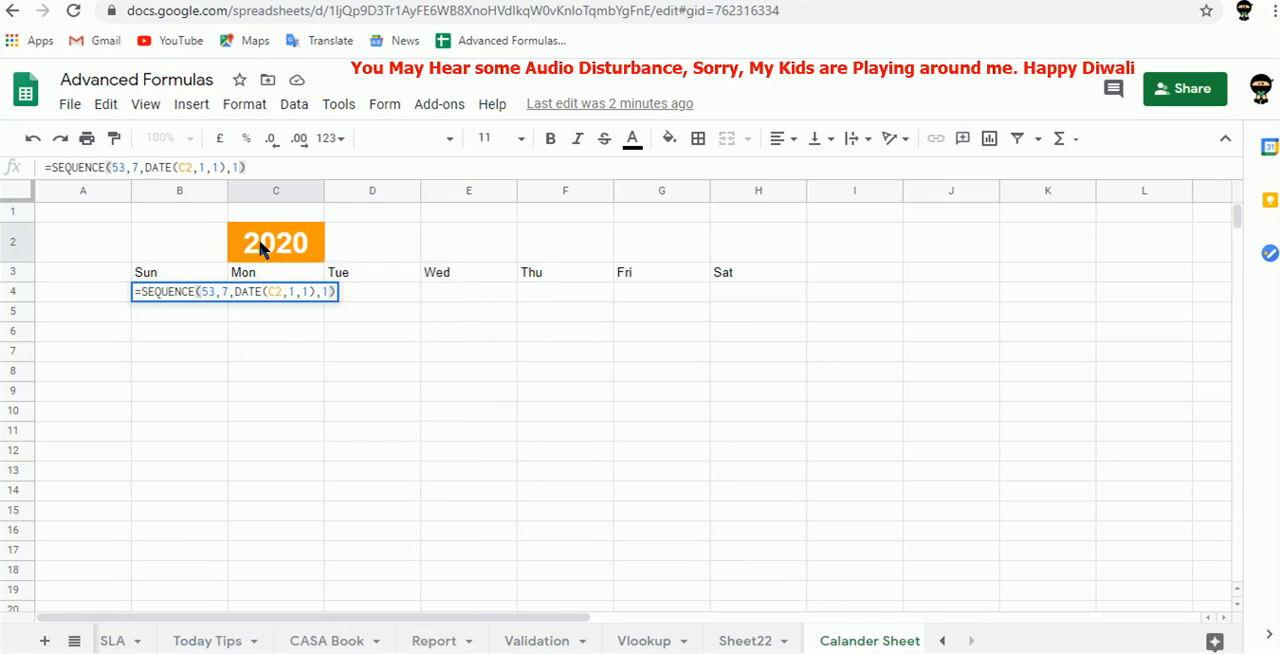
key("Return")
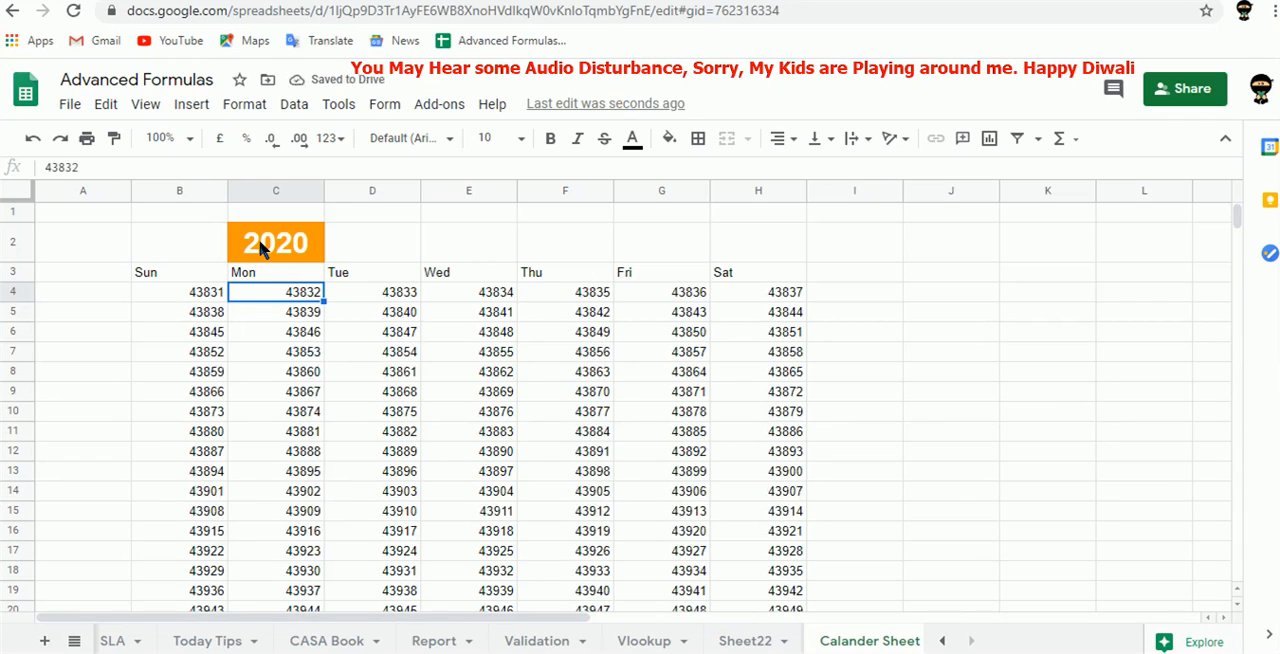
Format the whole sequence range B4:H56 as Date.
left_click(208, 297)
key("shift+Right")
key("shift+Right")
key("shift+Right")
key("shift+Right")
key("shift+Right")
key("shift+Right")
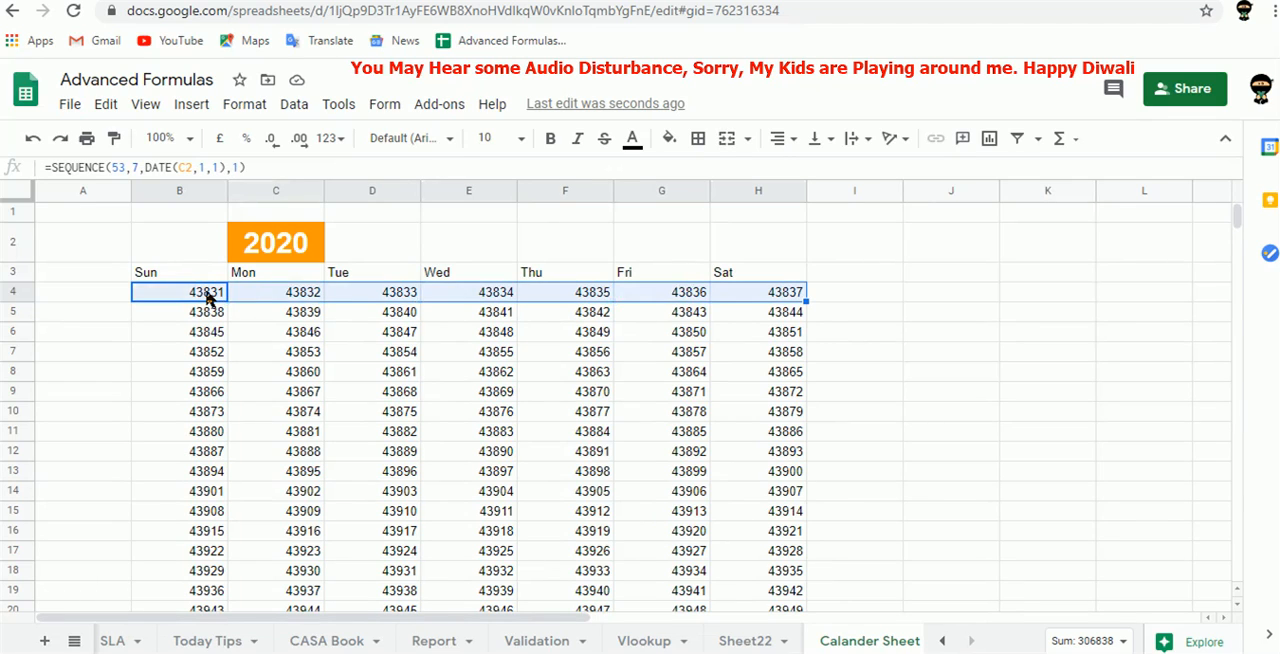
key("ctrl+shift+Down")
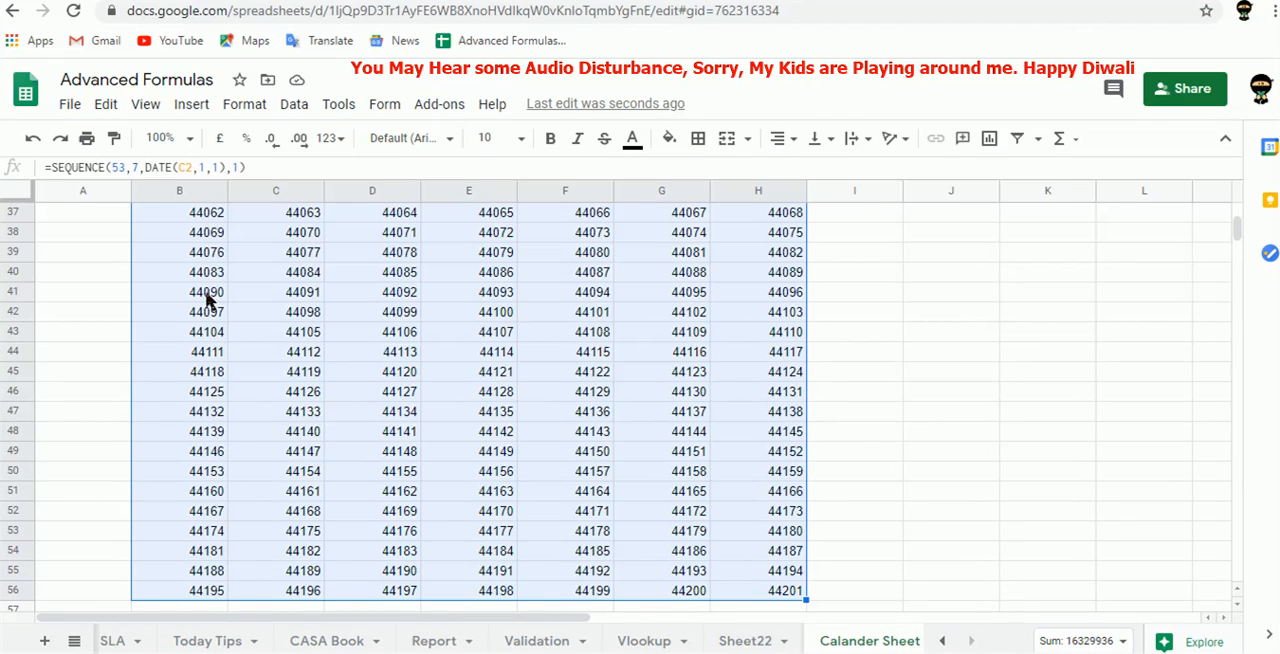
left_click(334, 139)
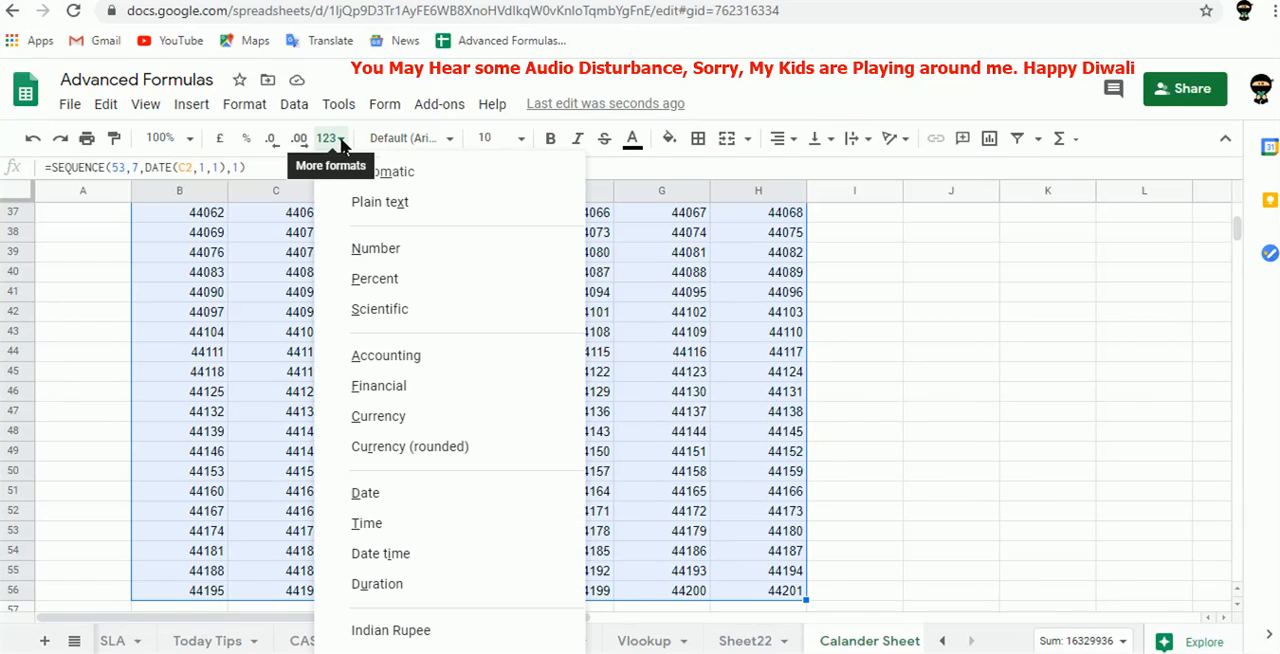
left_click(405, 494)
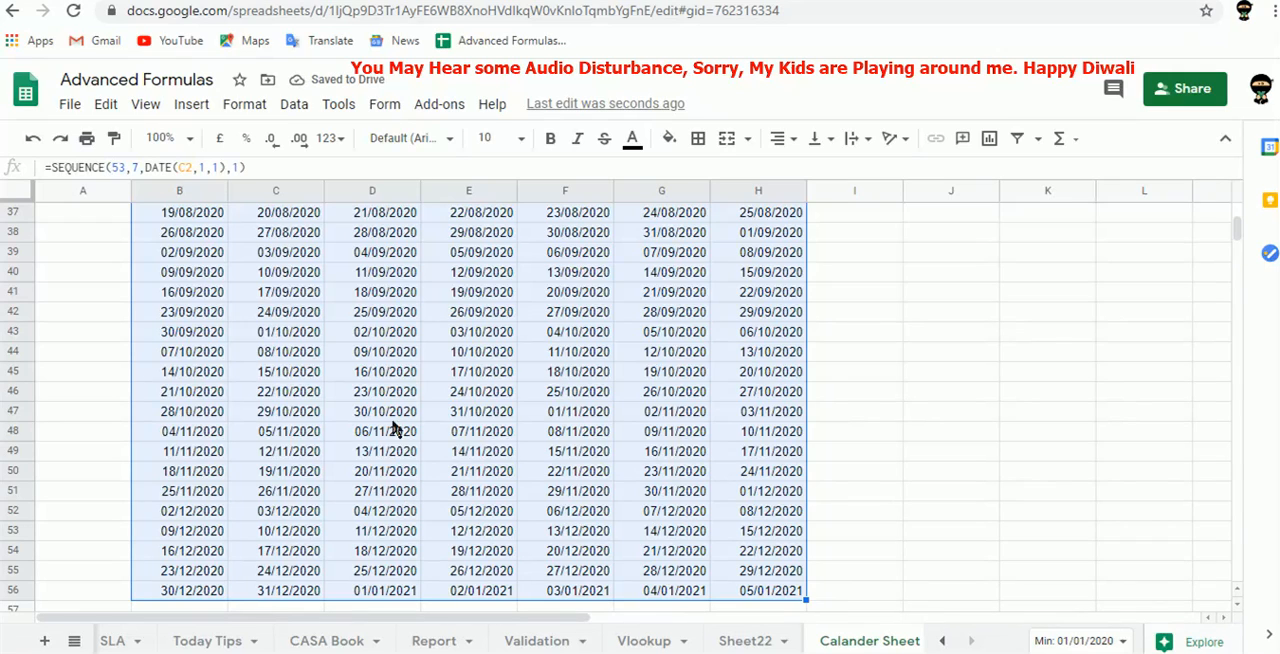
Apply a custom date format to B4:H56 that shows only the day and abbreviated month, based on 5 Aug 1930 without the year.
left_click(244, 104)
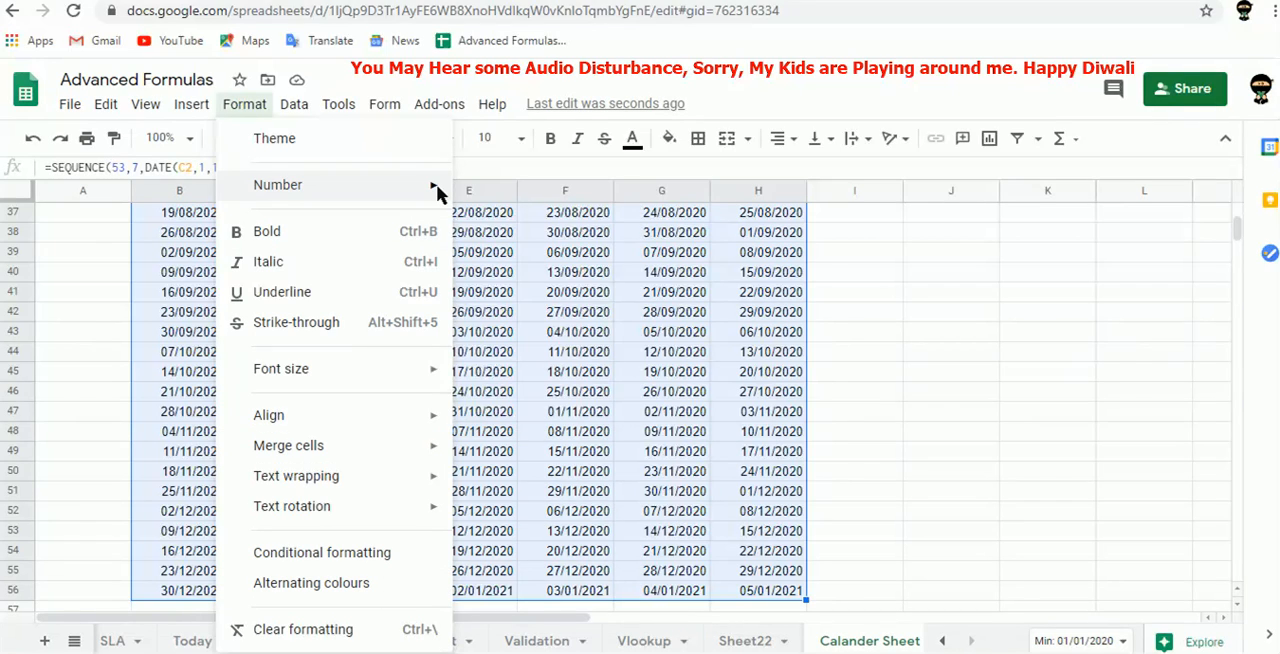
mouse_move(437, 193)
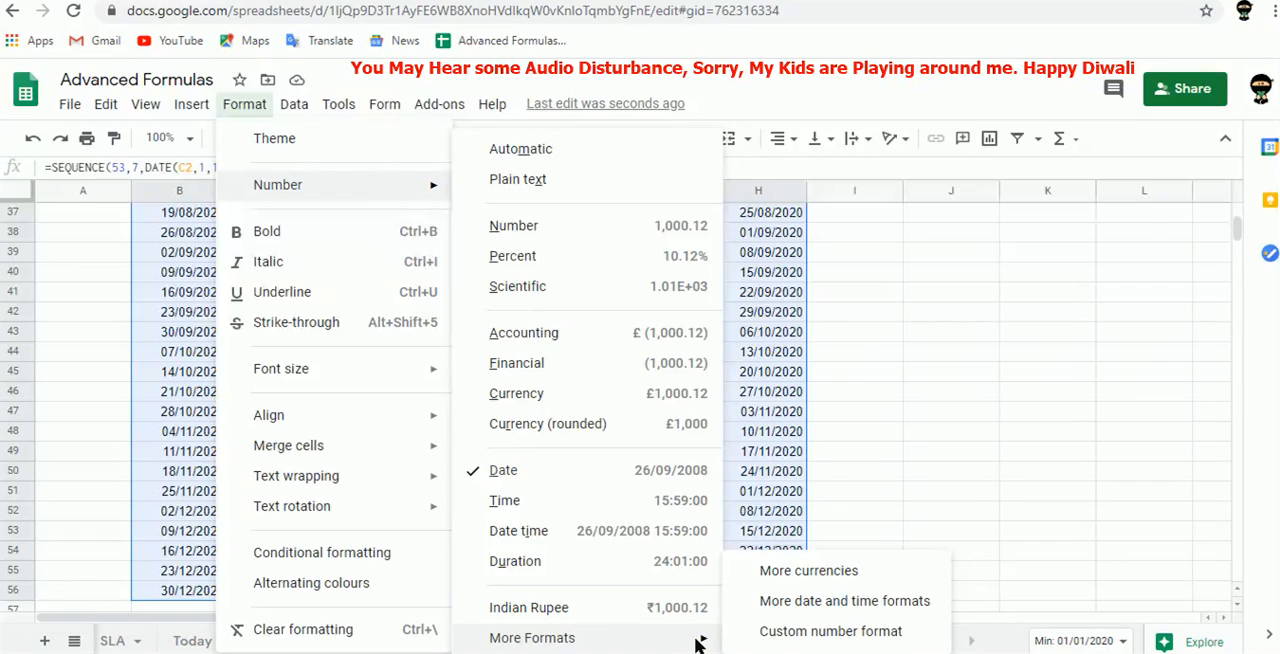
left_click(851, 605)
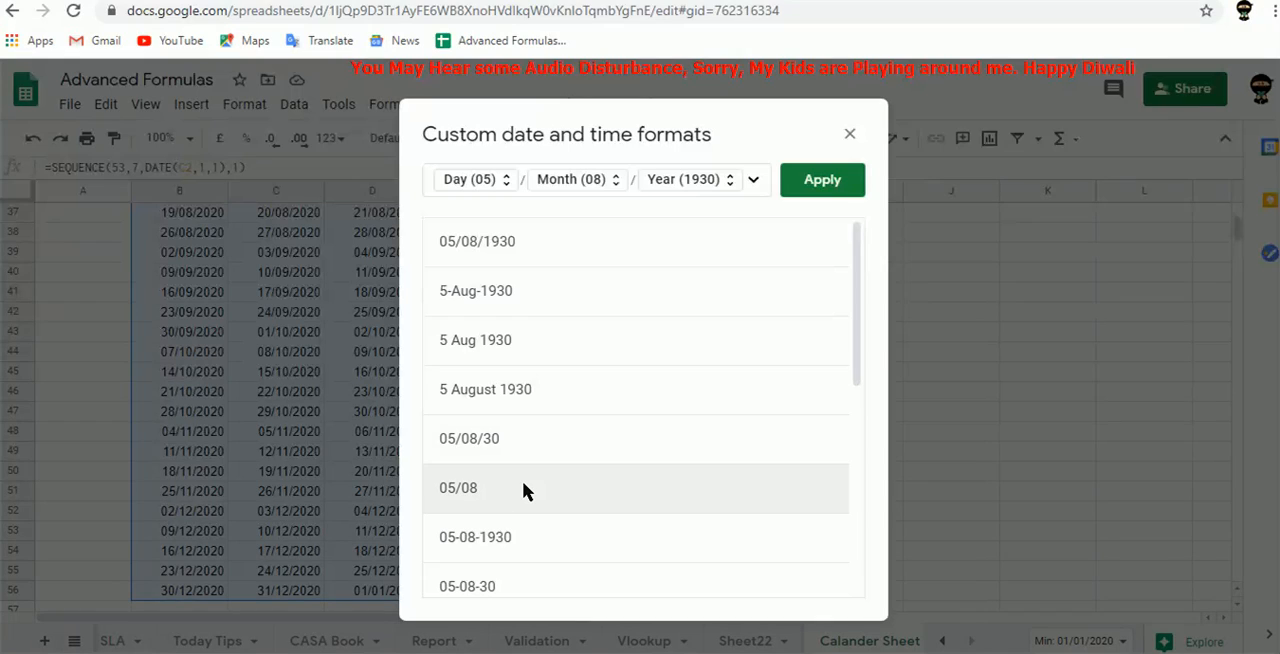
left_click_drag(858, 289, 892, 261)
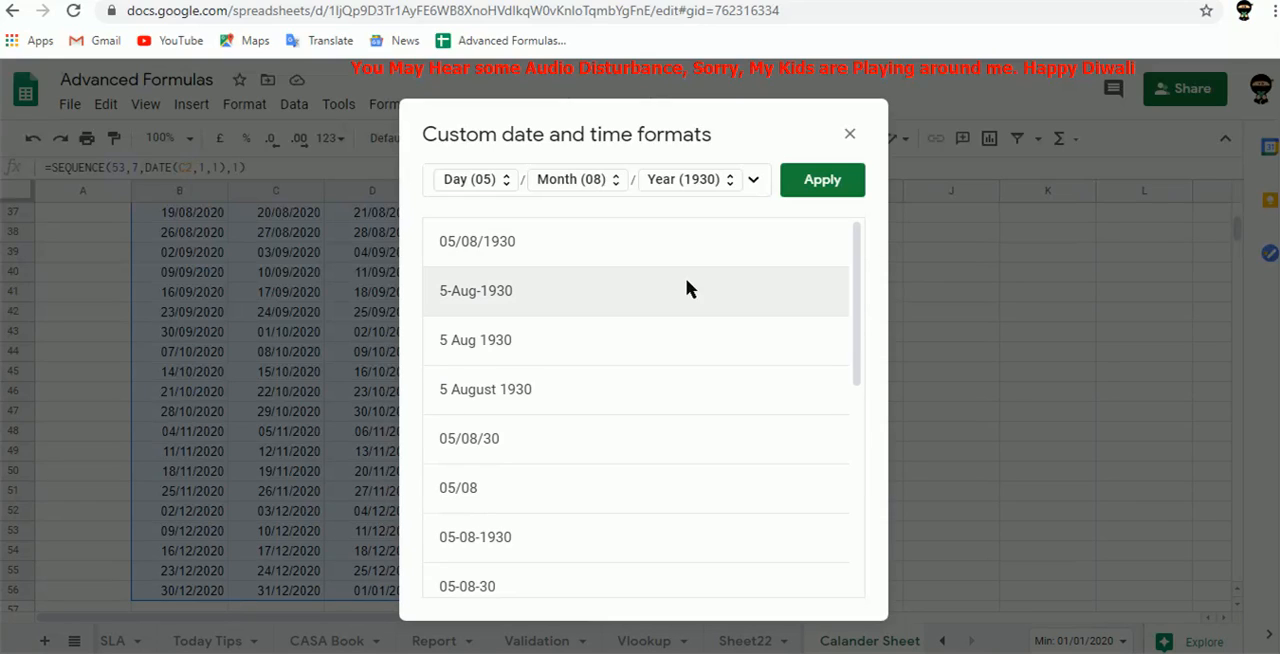
left_click(508, 341)
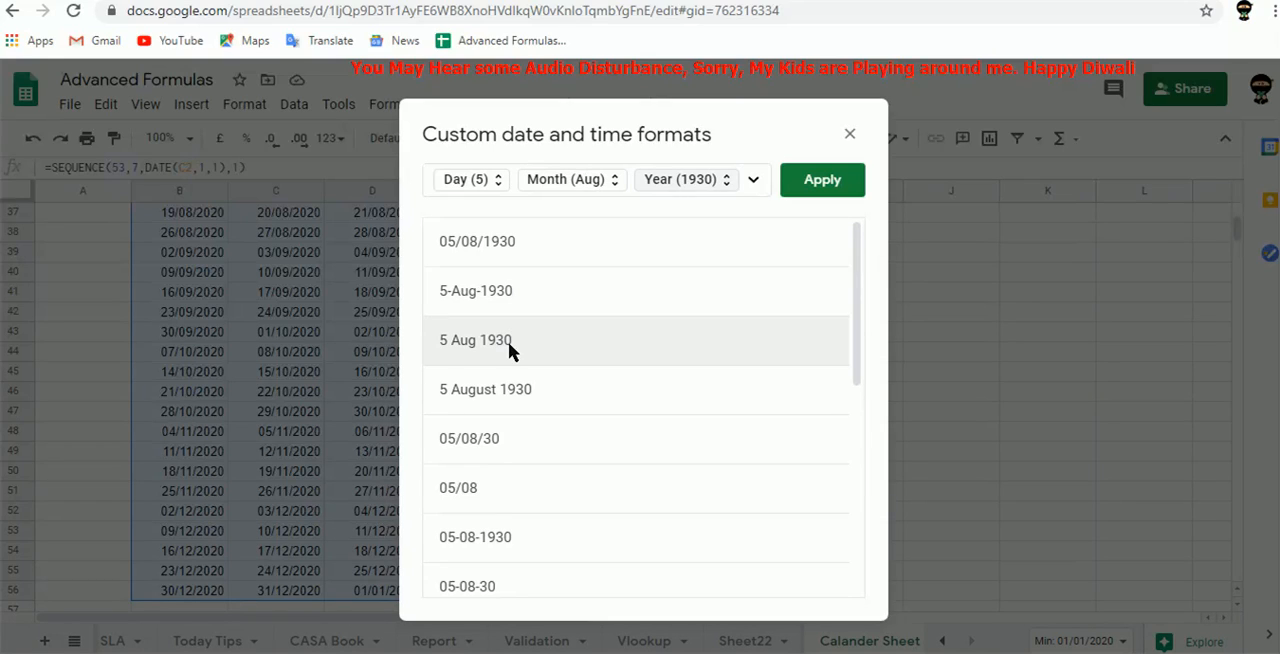
left_click(687, 182)
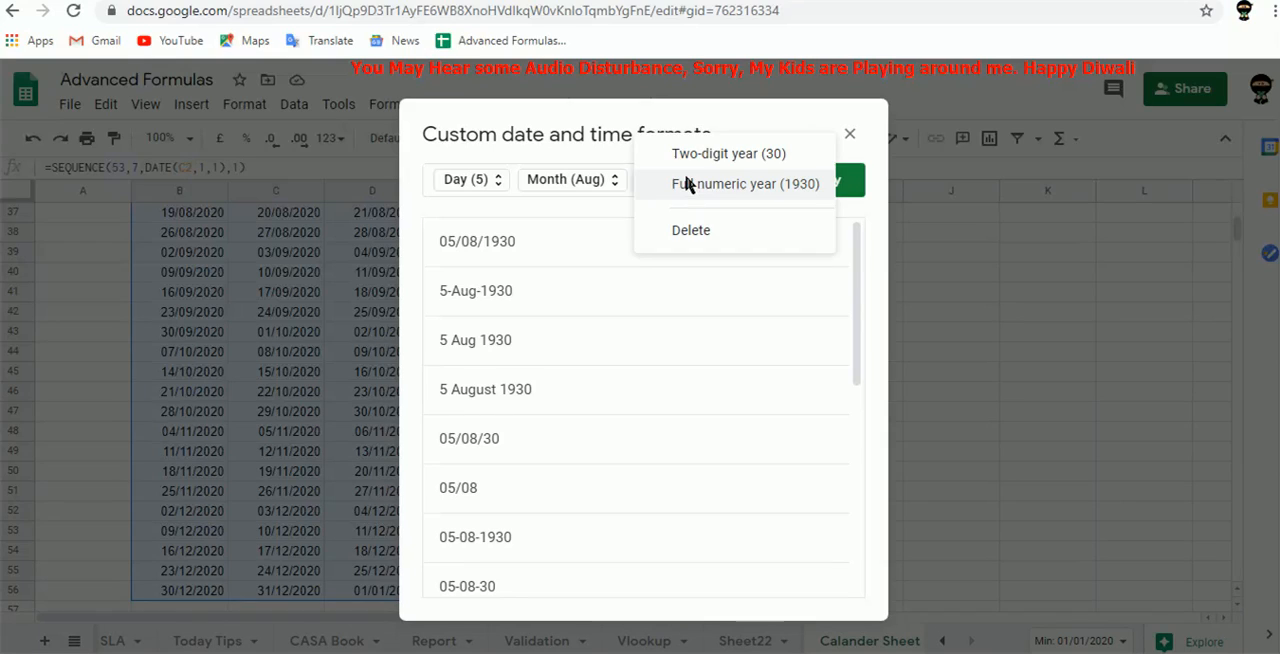
left_click(692, 231)
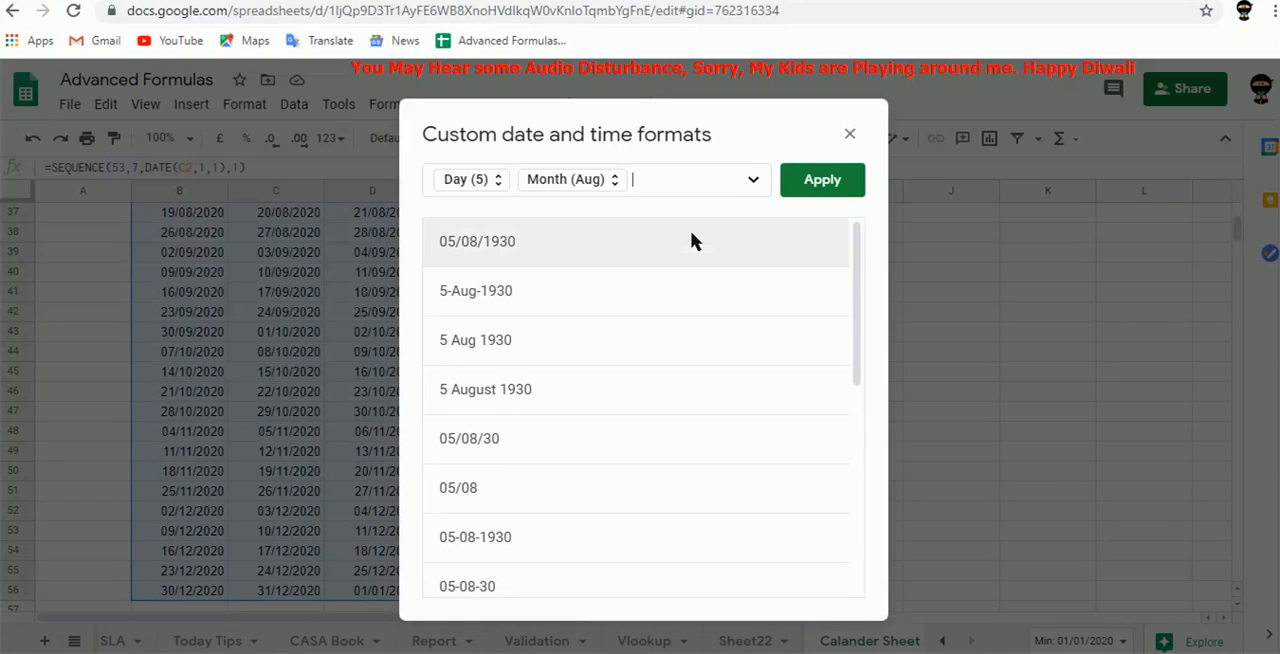
left_click(826, 180)
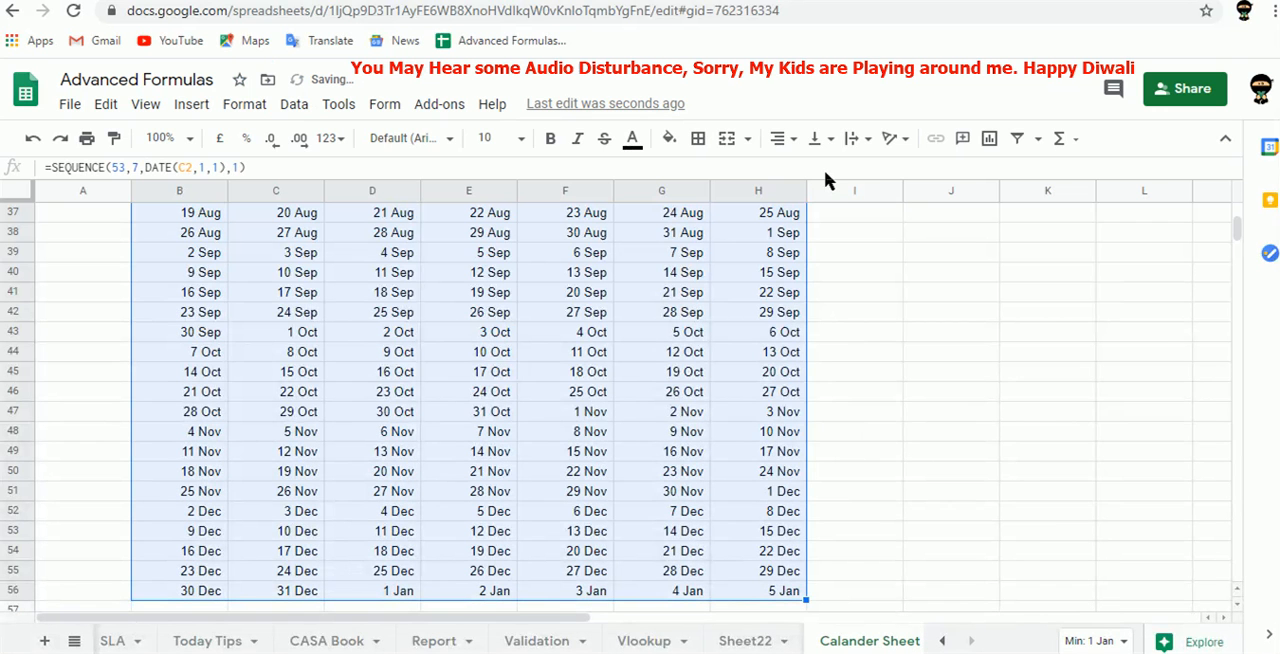
Enter the formula =B4-4+1 in I2 to work out the Sunday that starts the first week.
key("Up")
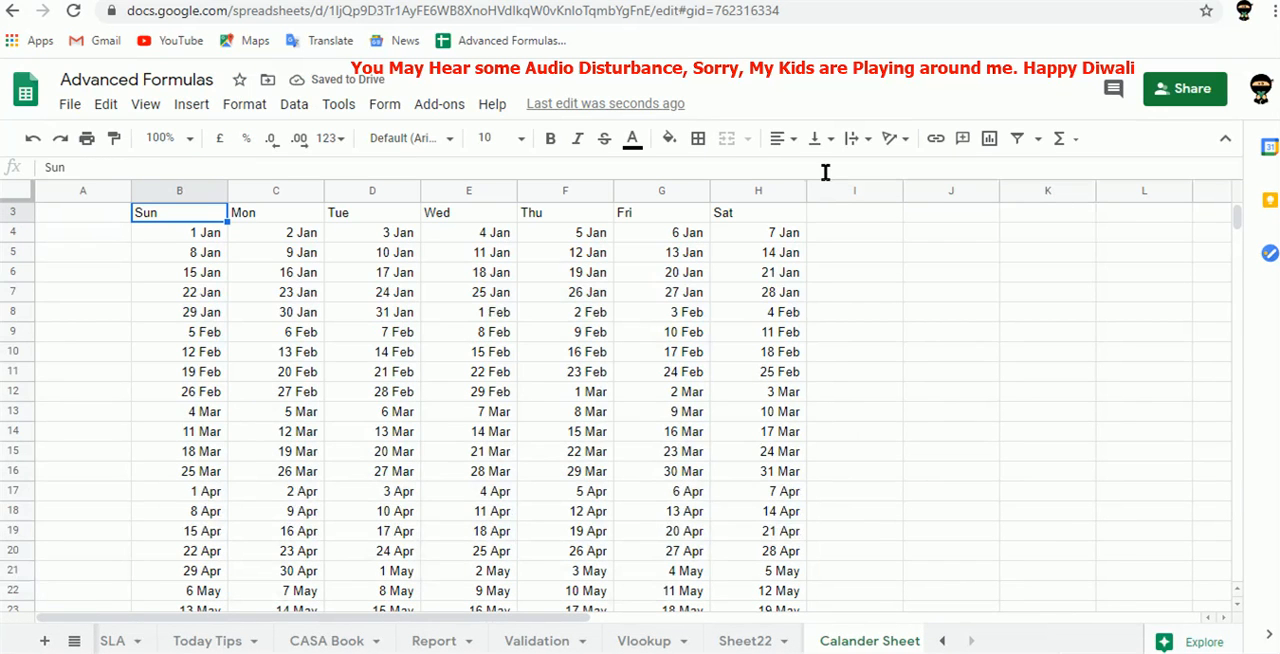
key("Down")
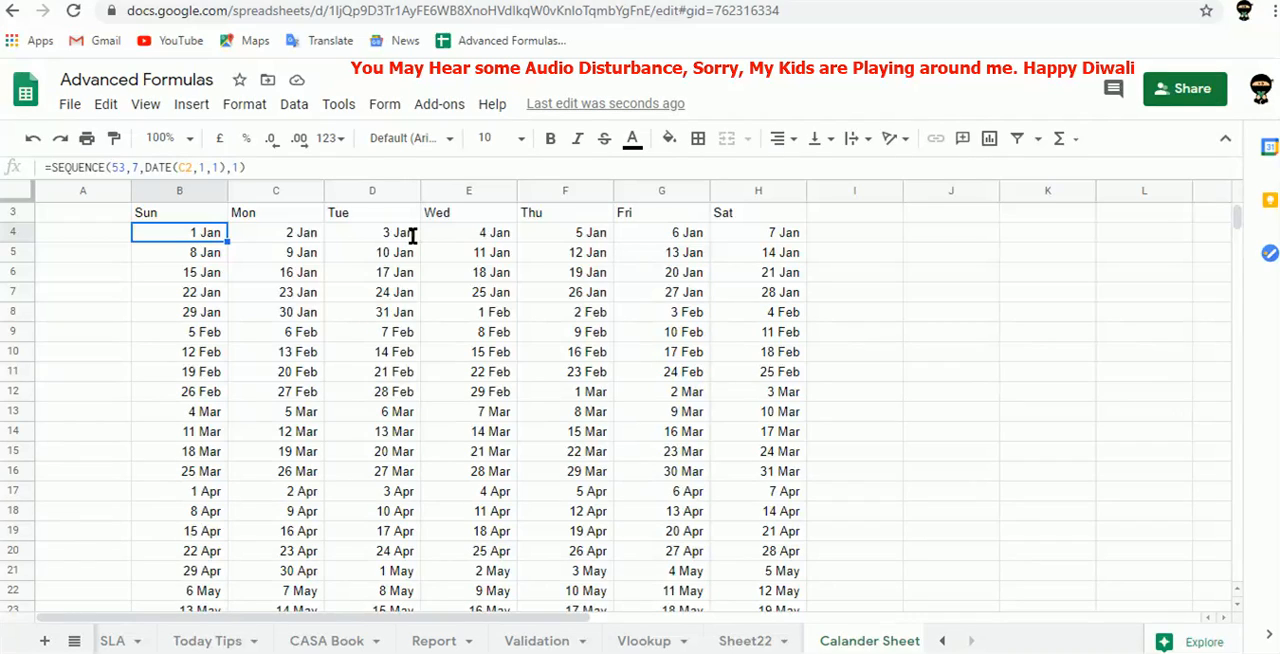
key("Up")
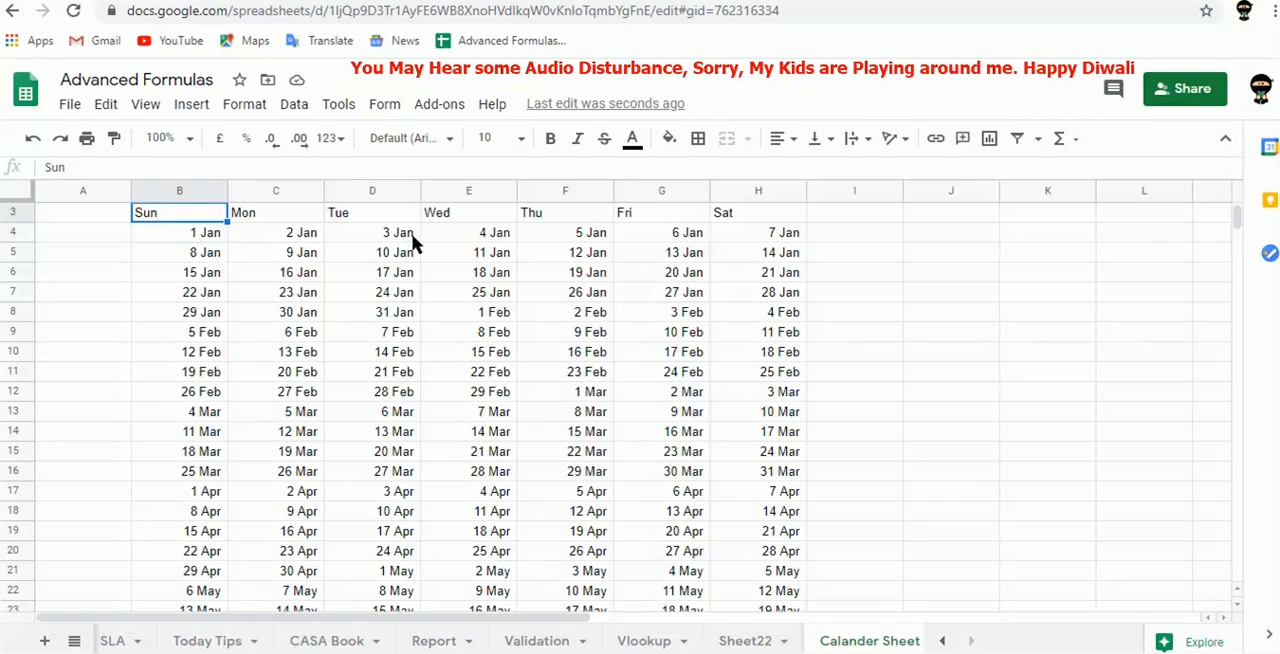
key("Right")
key("Right")
key("Right")
key("Up")
key("Right")
key("Right")
key("Right")
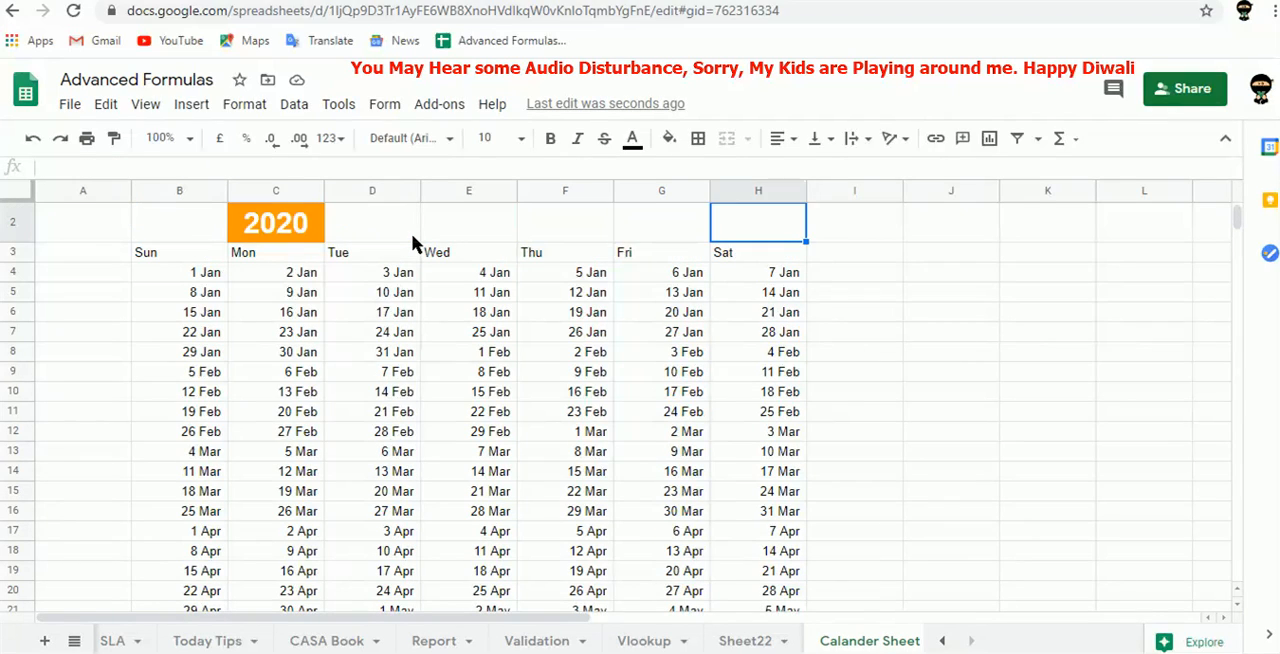
key("Right")
type("=")
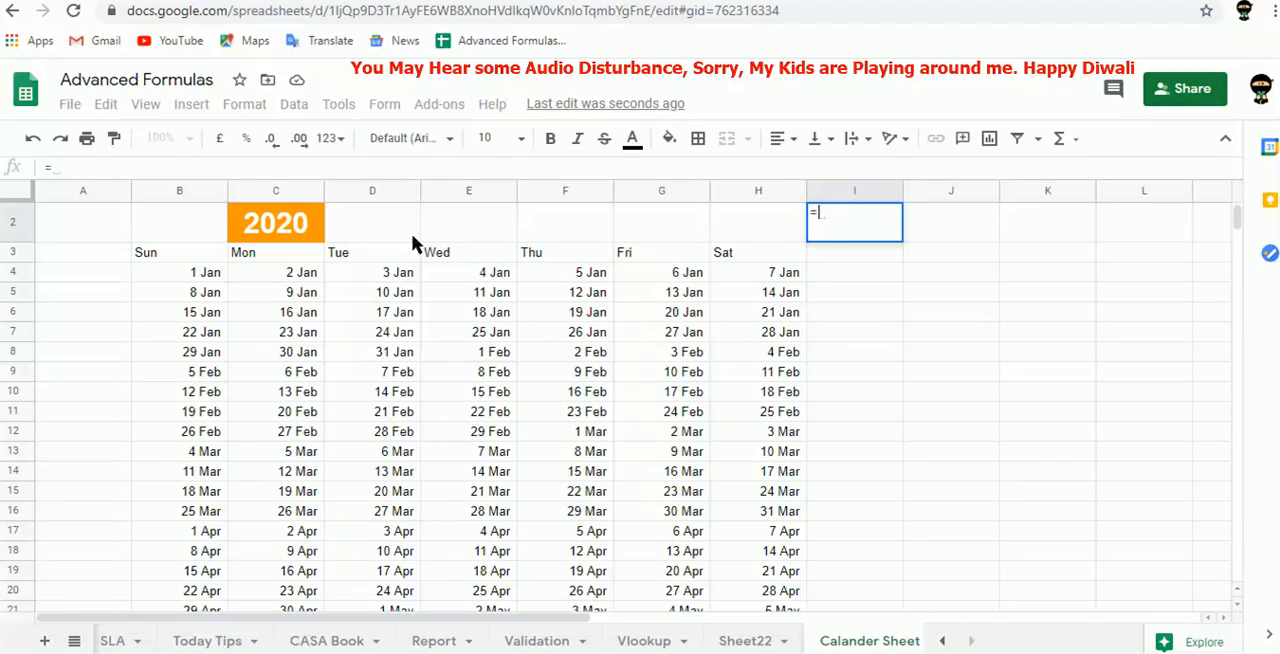
left_click(211, 281)
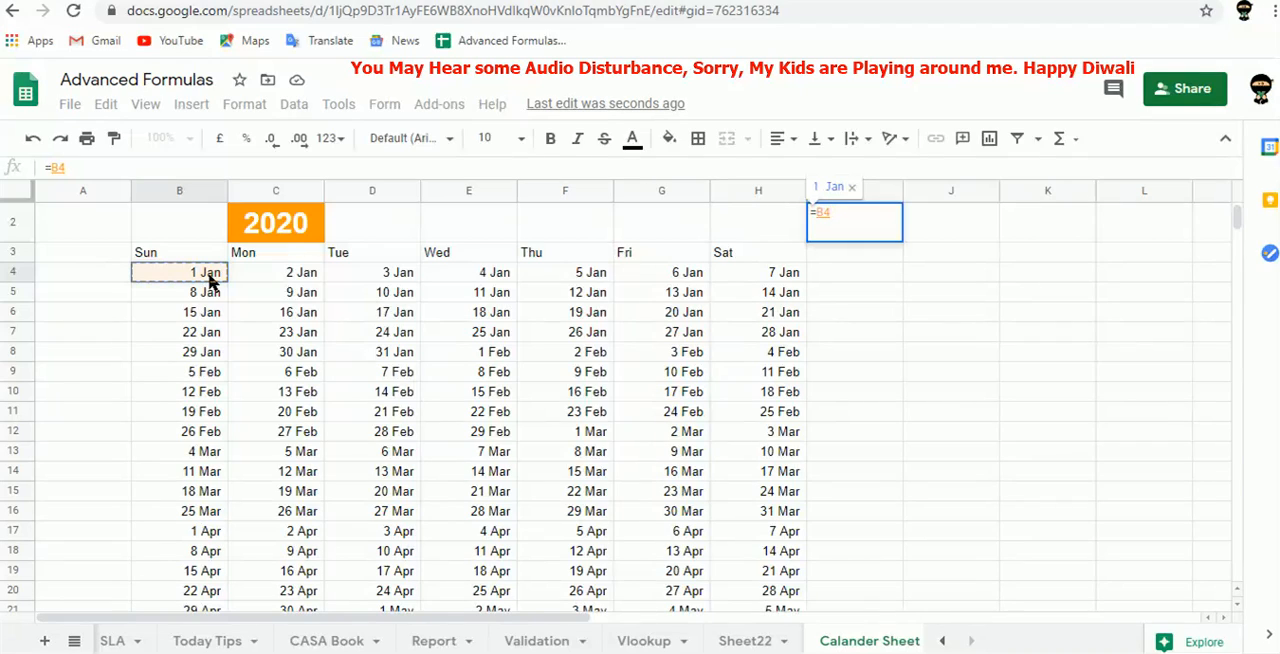
type("-")
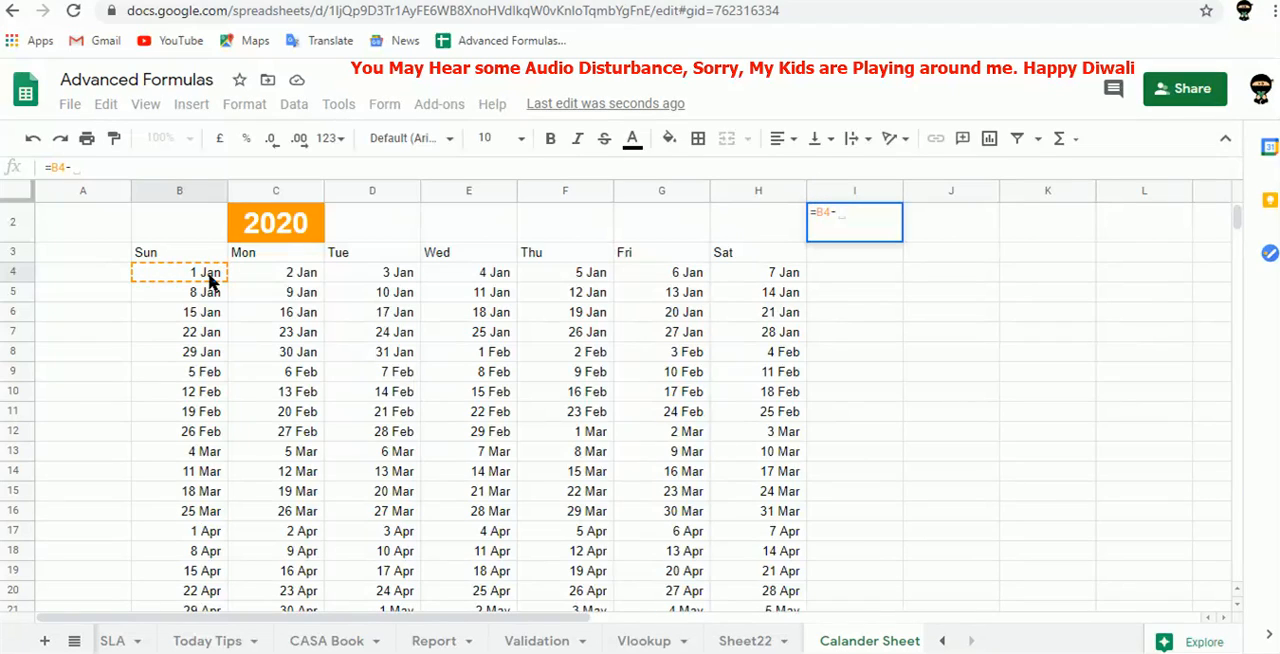
type("4")
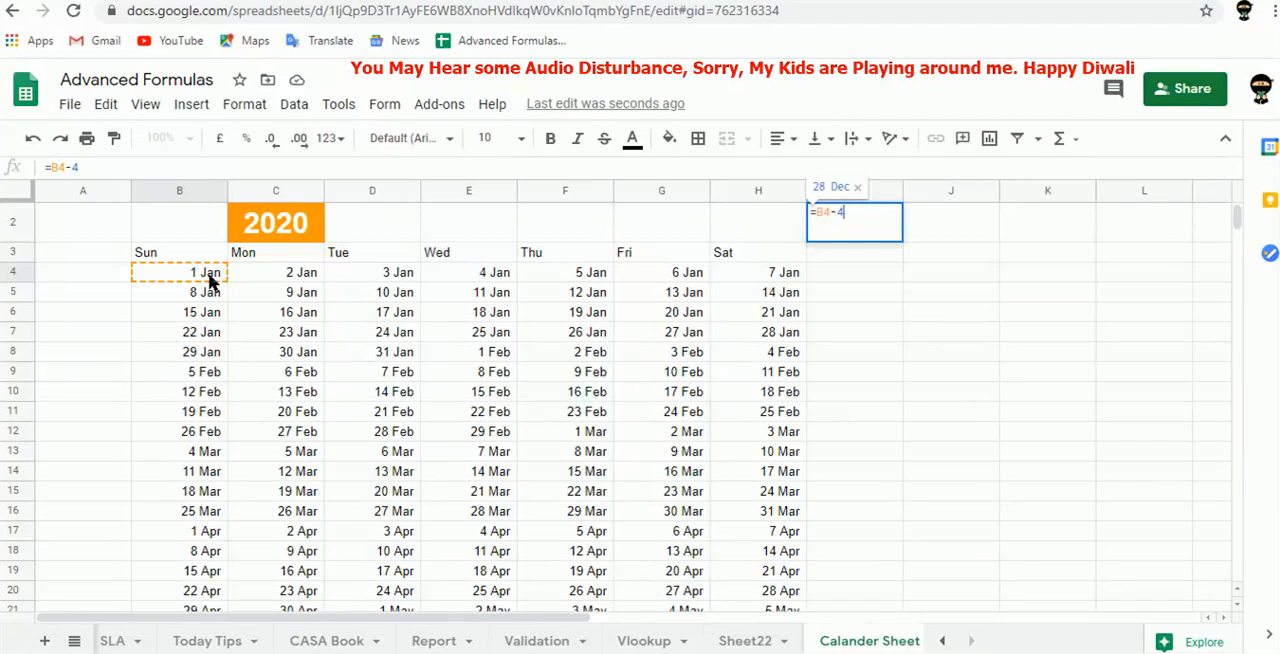
type("+")
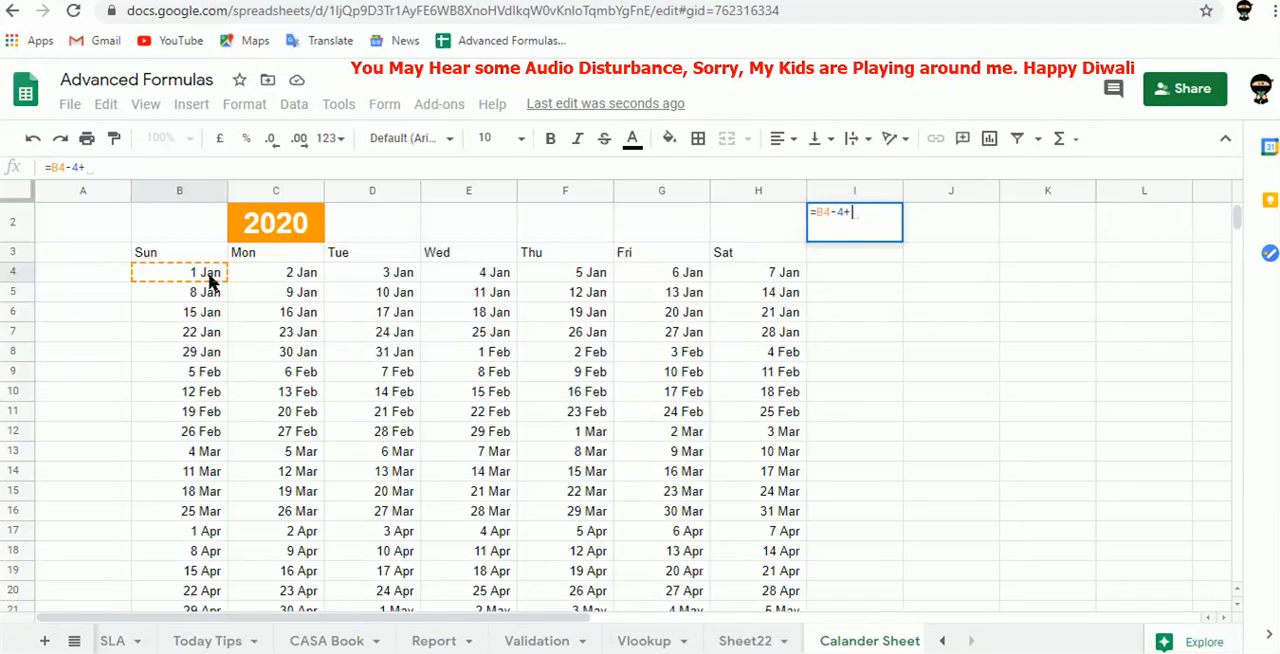
type("1")
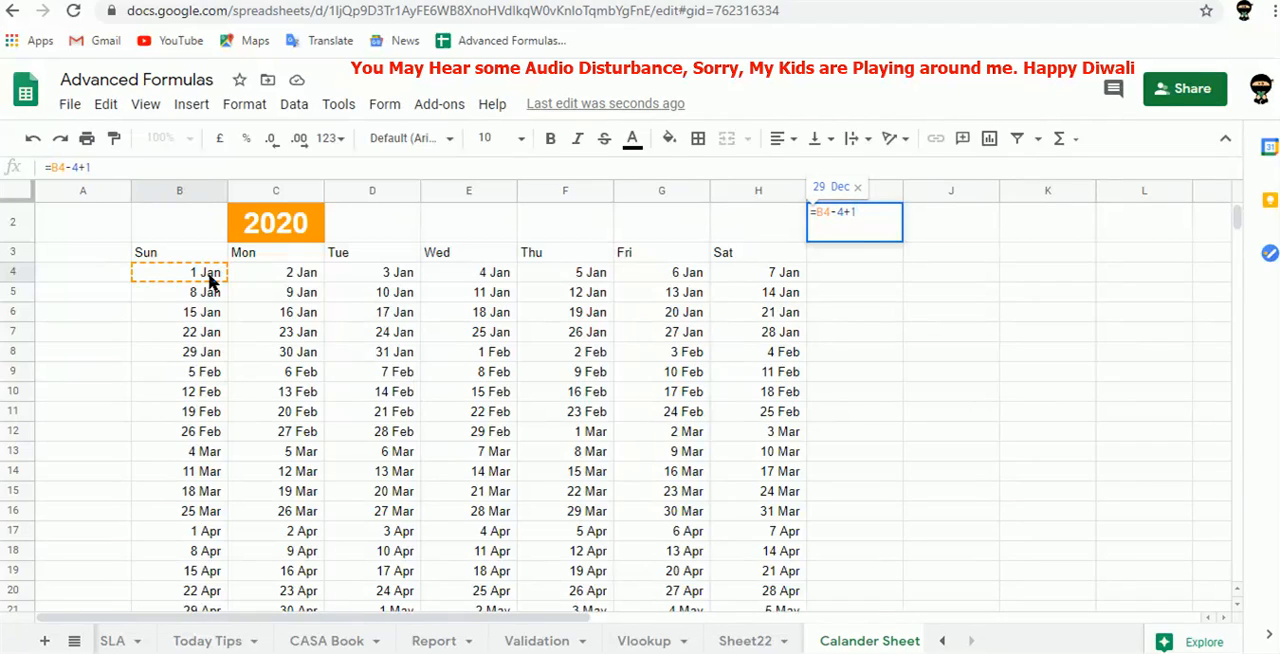
key("Tab")
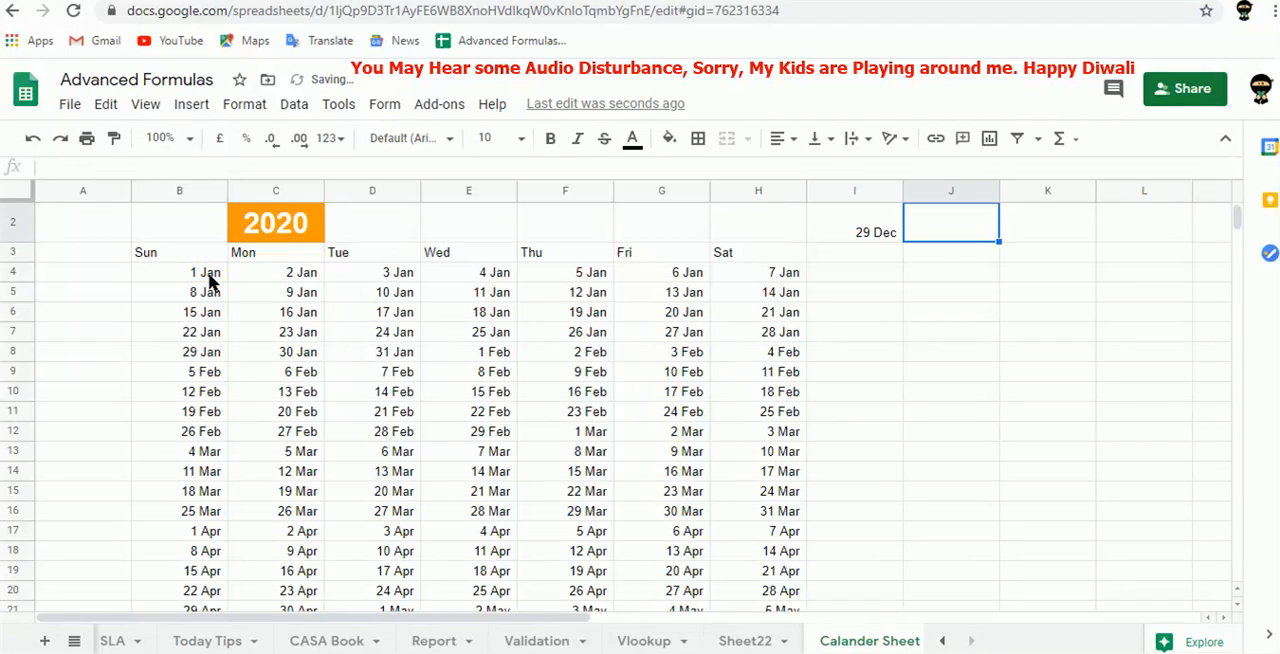
Replace the B4 reference in the I2 formula with a DATE function, making it =(DATE(C2,1,1)-4+1).
key("Left")
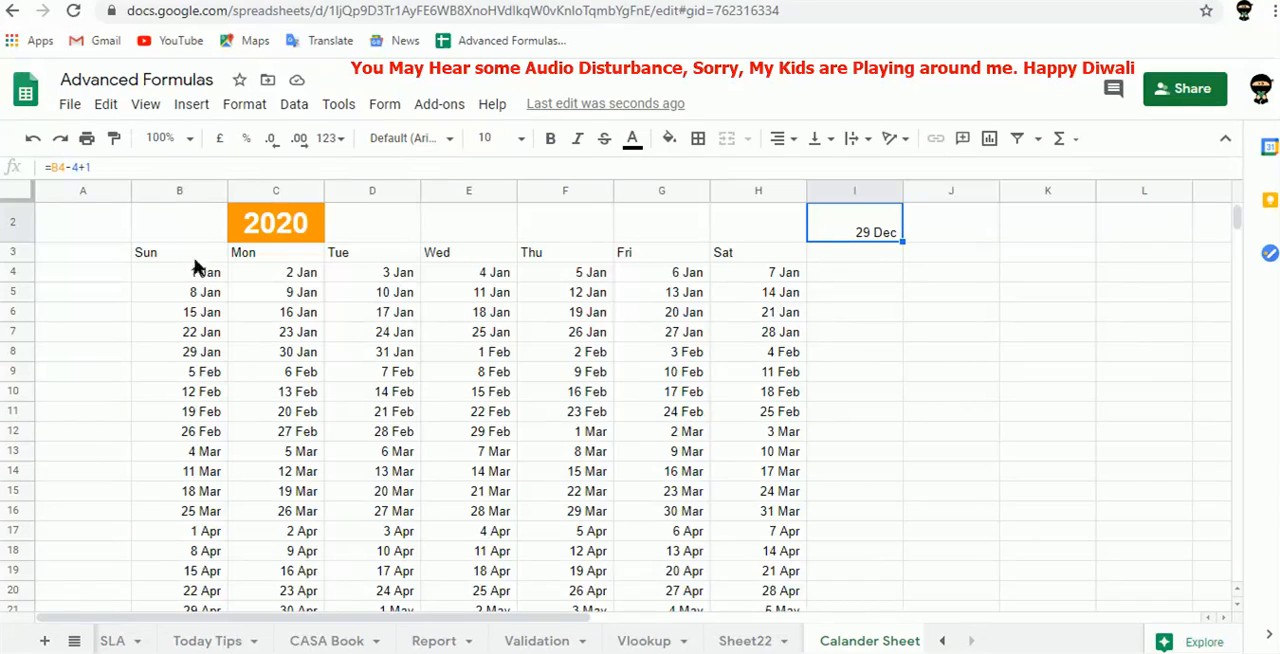
left_click(64, 170)
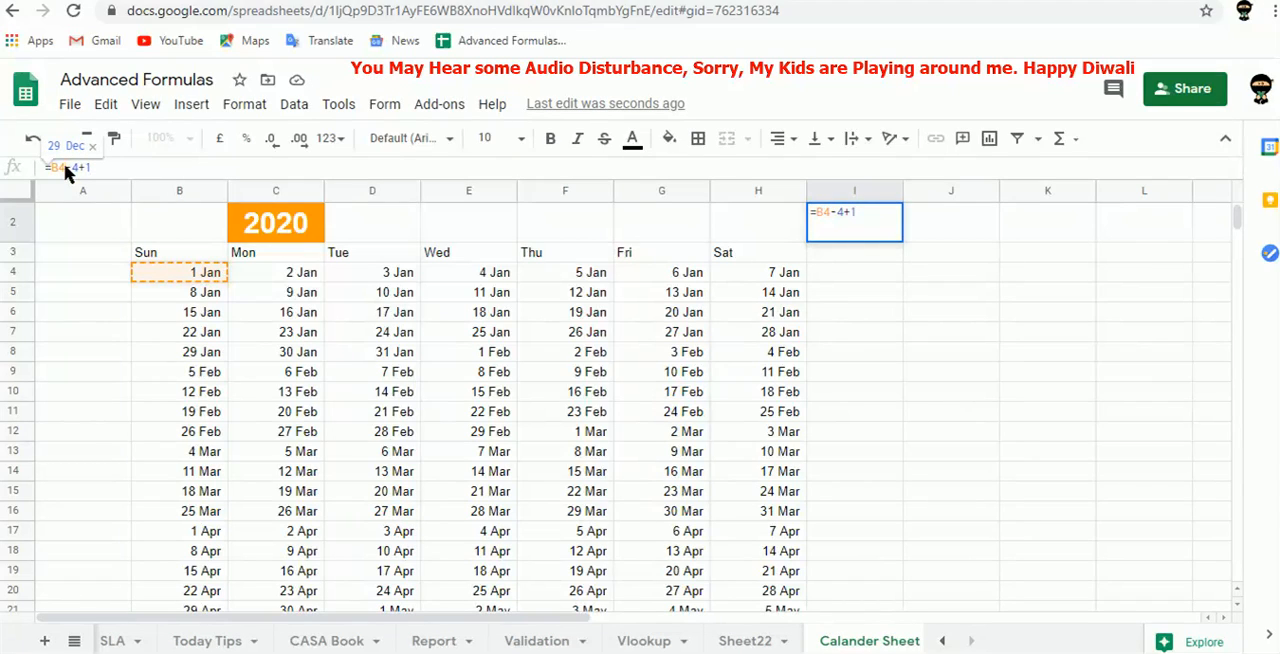
key("BackSpace")
key("BackSpace")
type("(date")
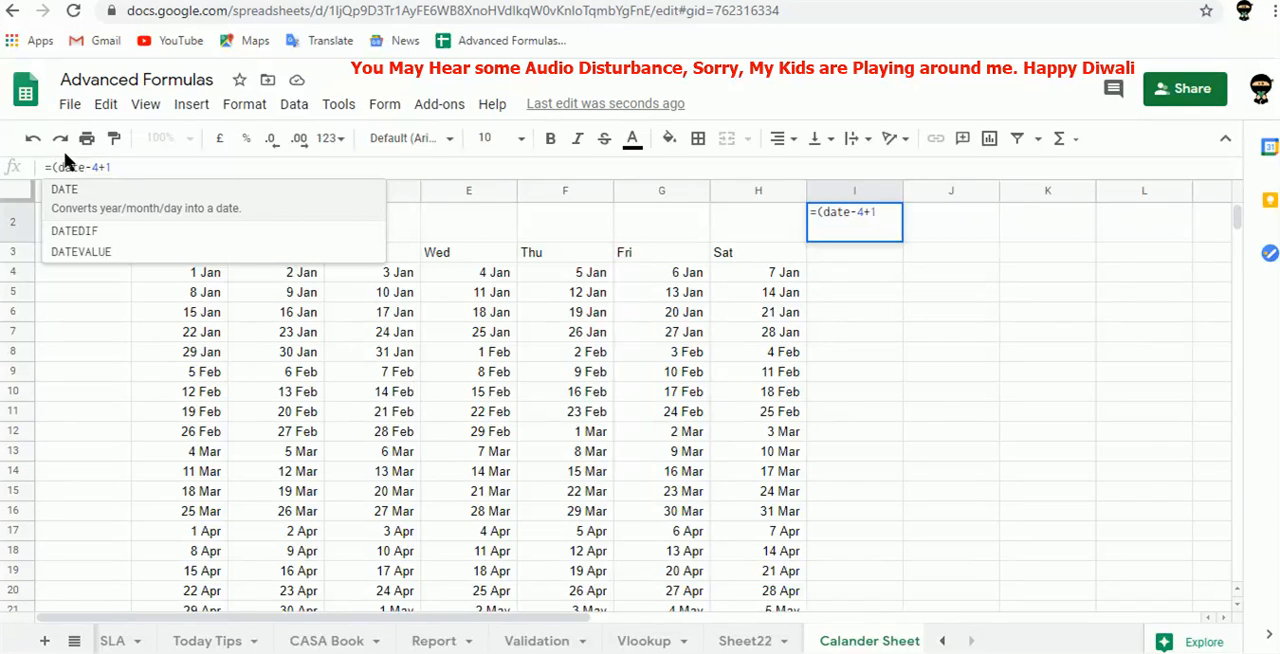
key("Tab")
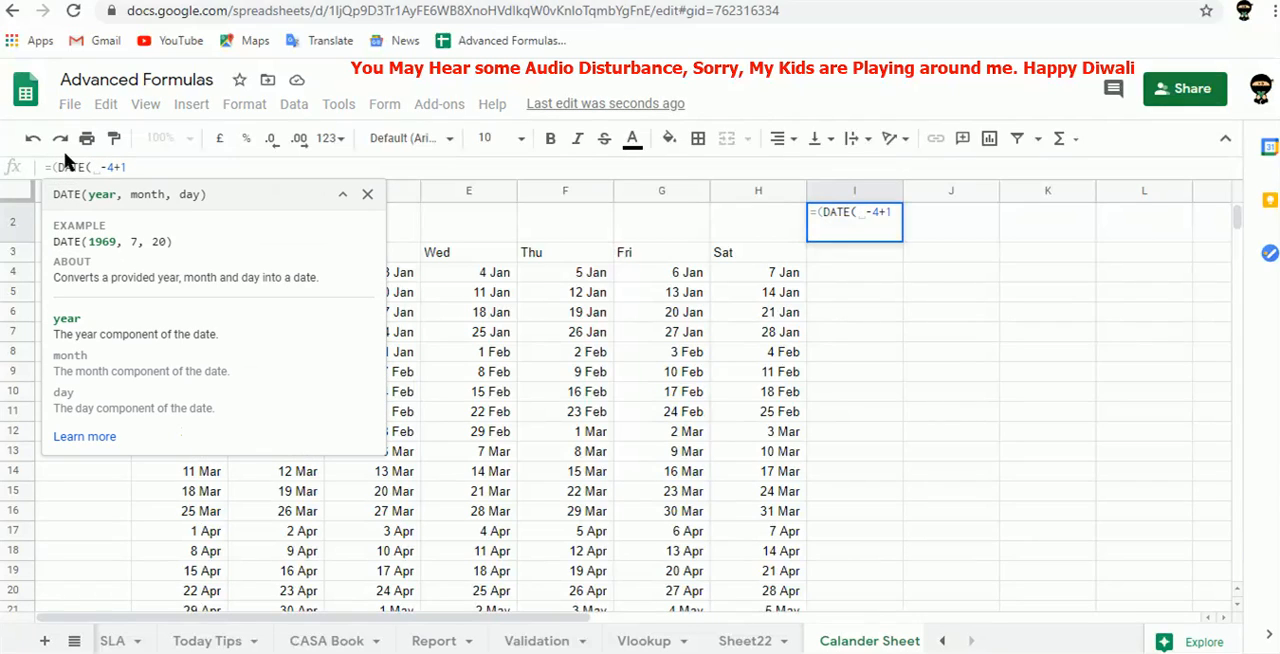
left_click(405, 228)
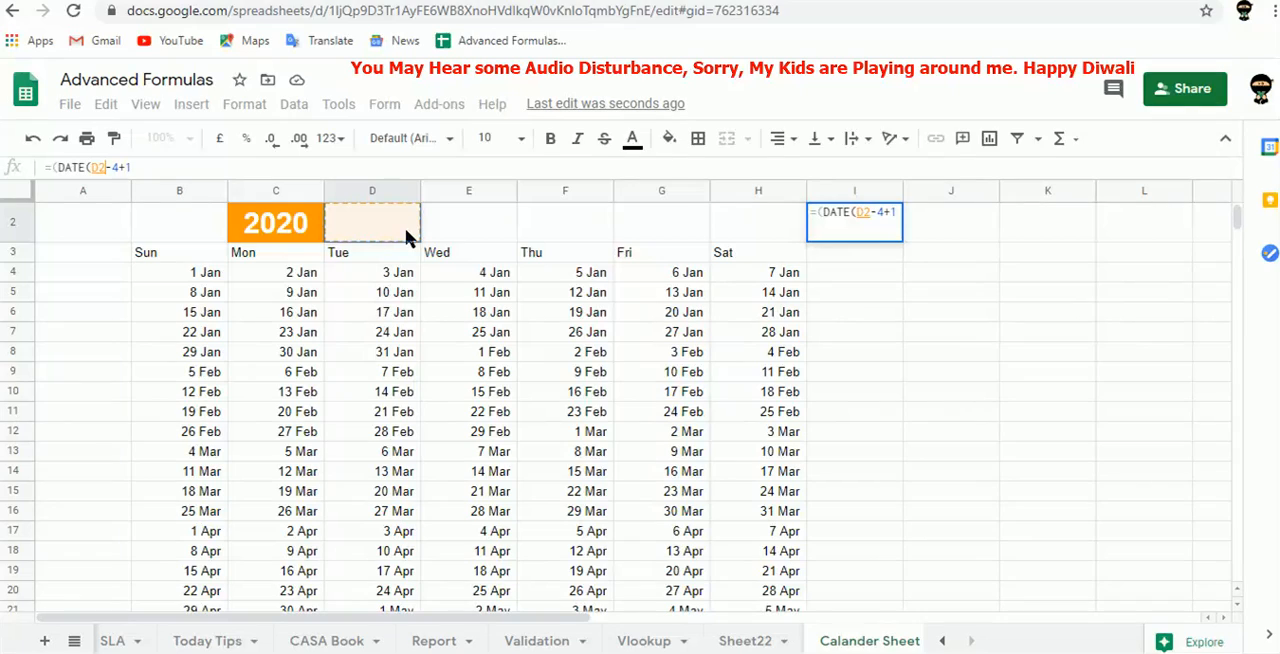
left_click(293, 222)
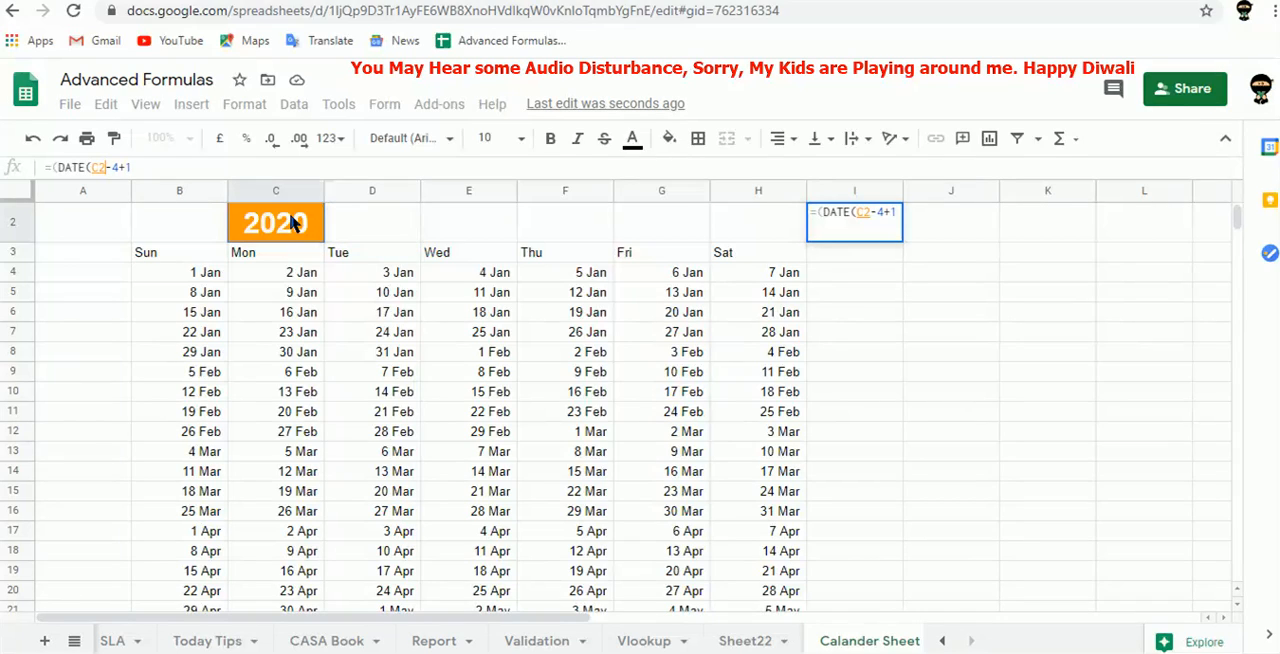
type(",1,1")
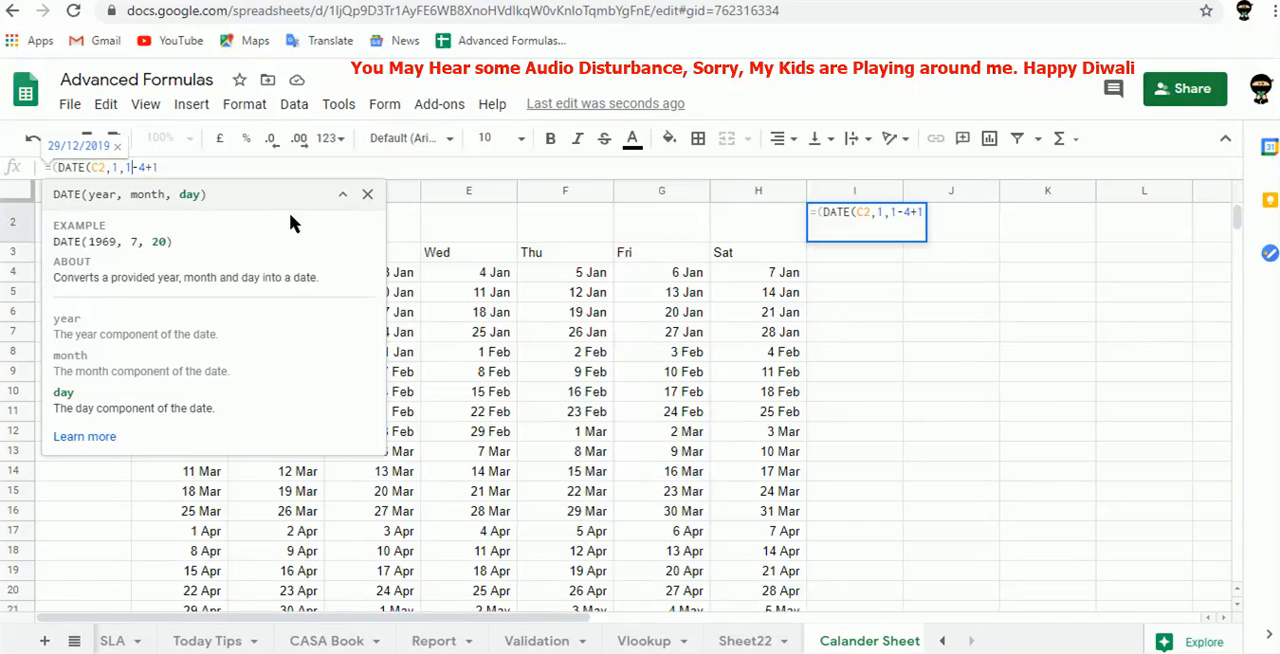
type(")")
key("Tab")
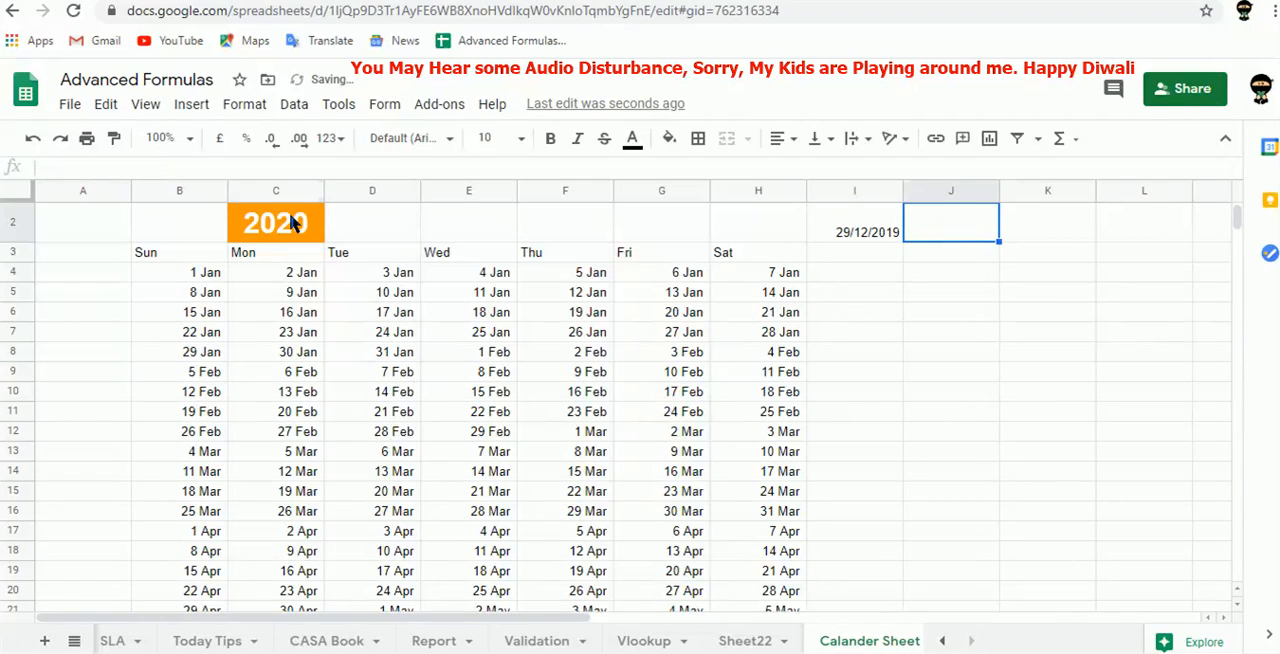
Copy the day-and-month date format from B4 to I2.
key("Left")
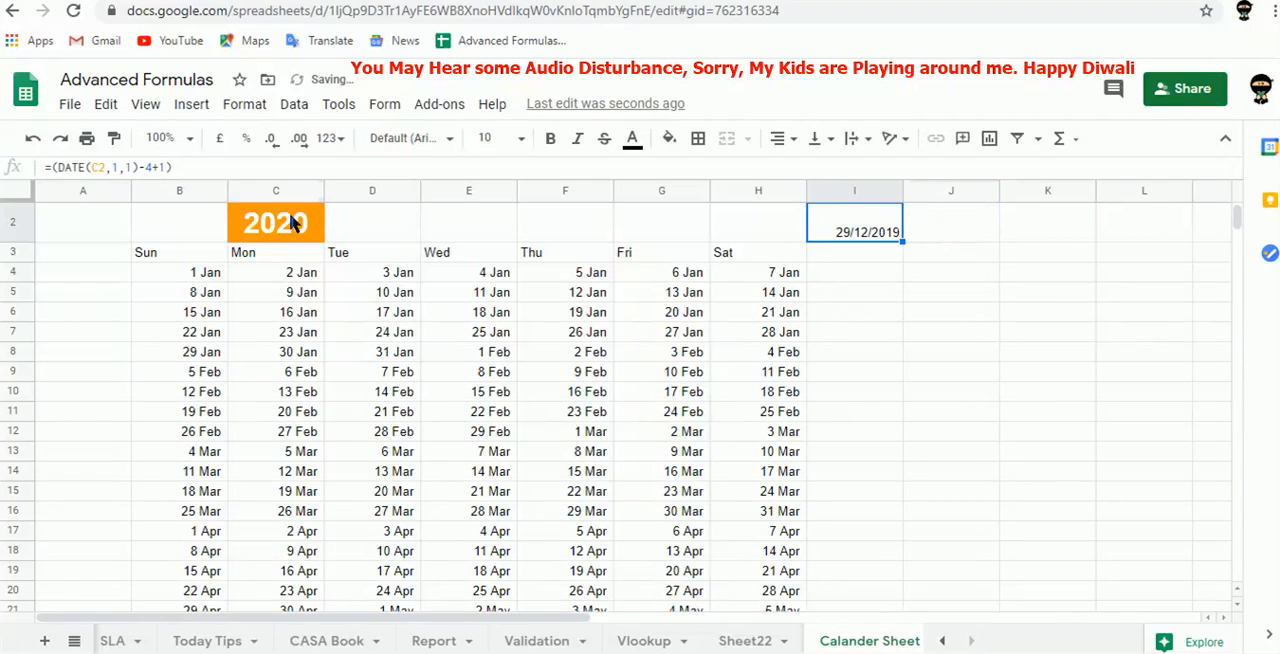
left_click(205, 276)
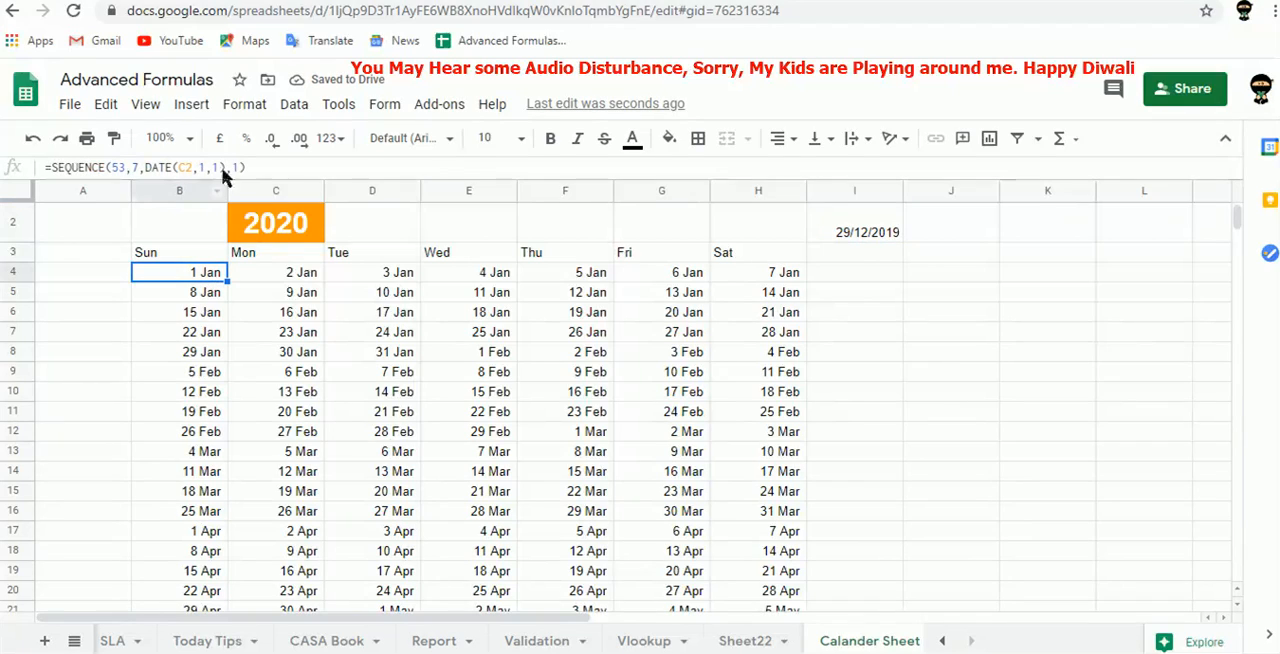
left_click(115, 140)
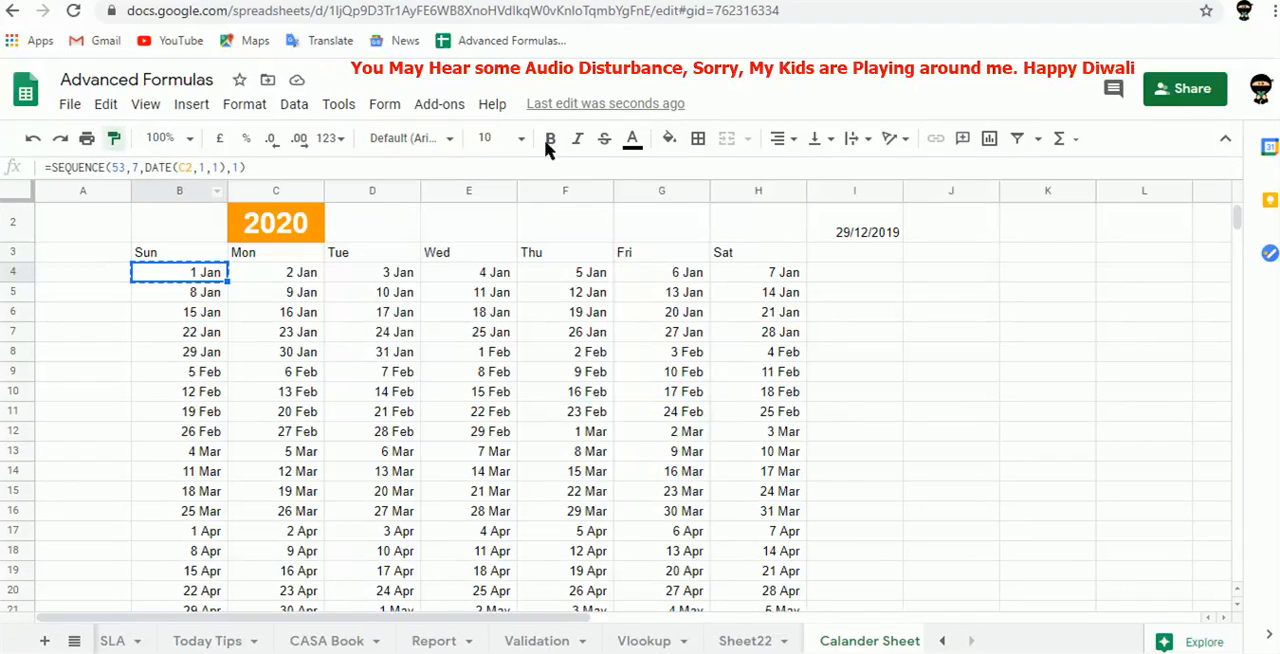
left_click(855, 234)
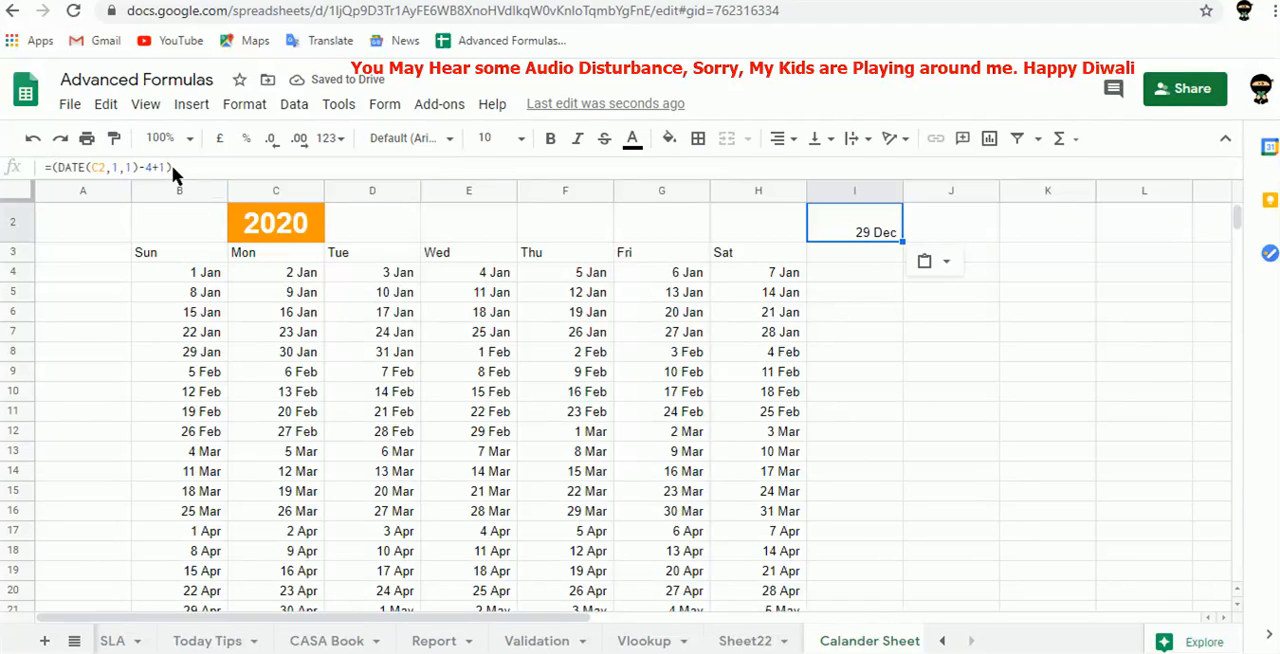
Copy the expression (DATE(C2,1,1)-4+1) from I2 and substitute it for the start value in the B4 SEQUENCE formula.
left_click_drag(158, 172, 51, 177)
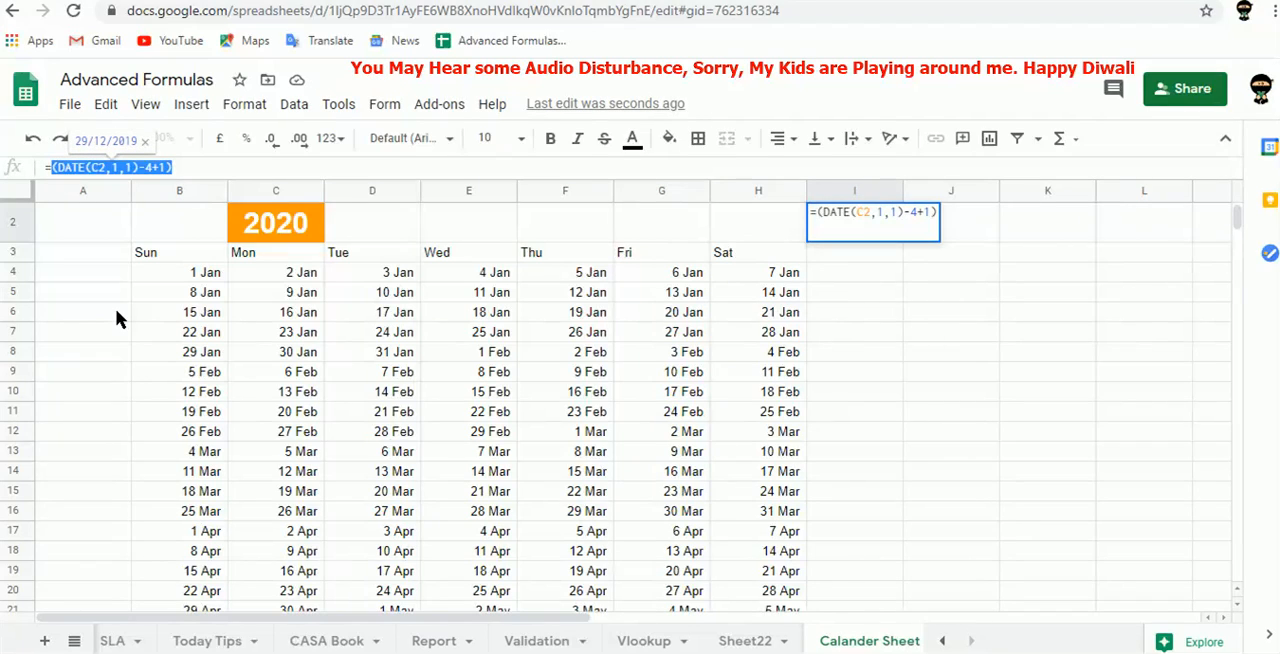
key("Escape")
key("Up")
key("Left")
key("Left")
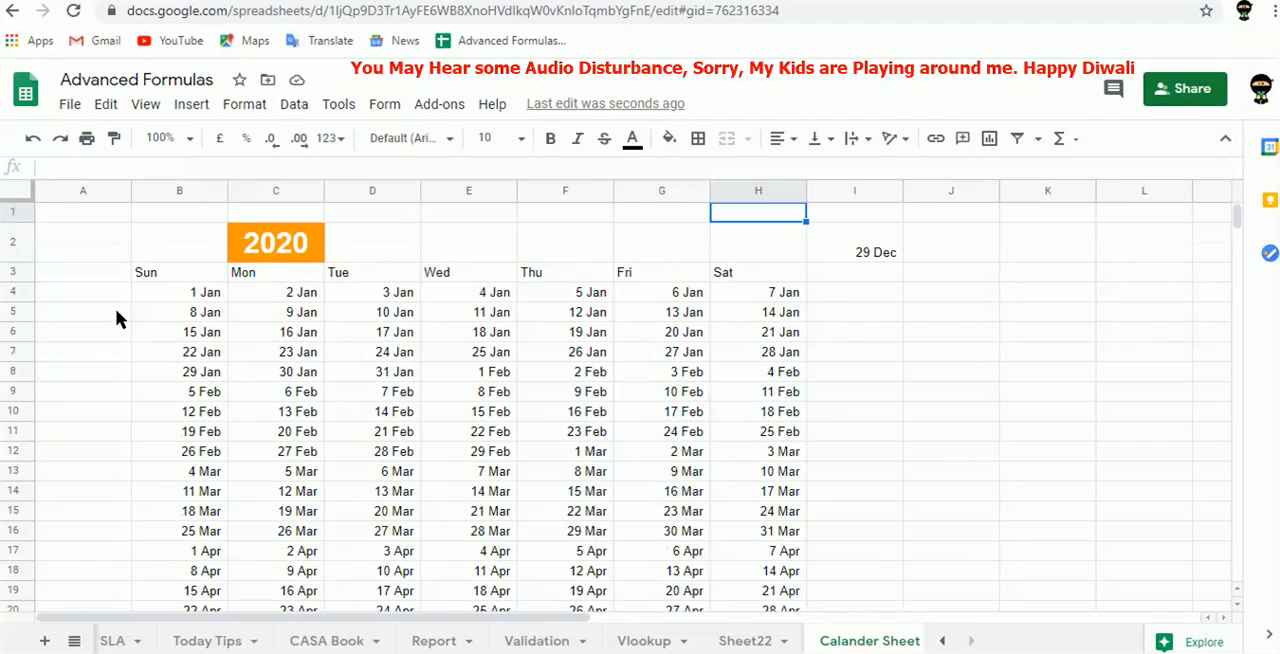
key("Down")
key("Left")
key("Left")
key("Left")
key("Left")
key("Left")
key("Down")
key("Down")
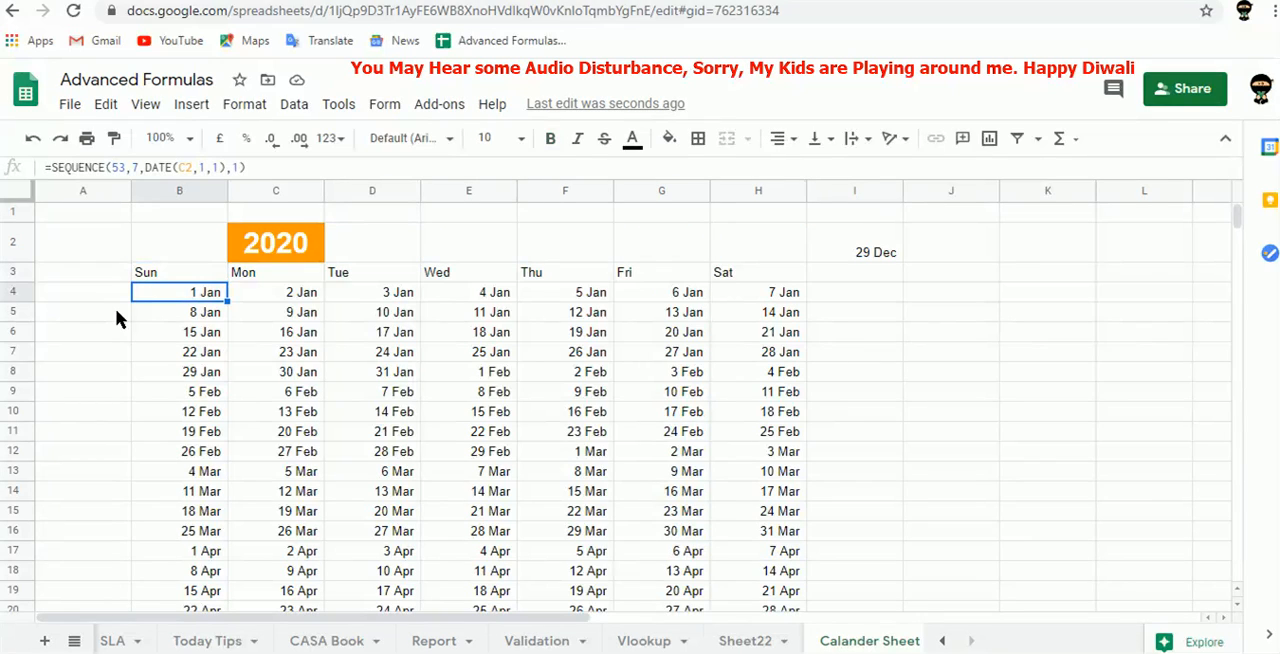
left_click_drag(226, 168, 148, 169)
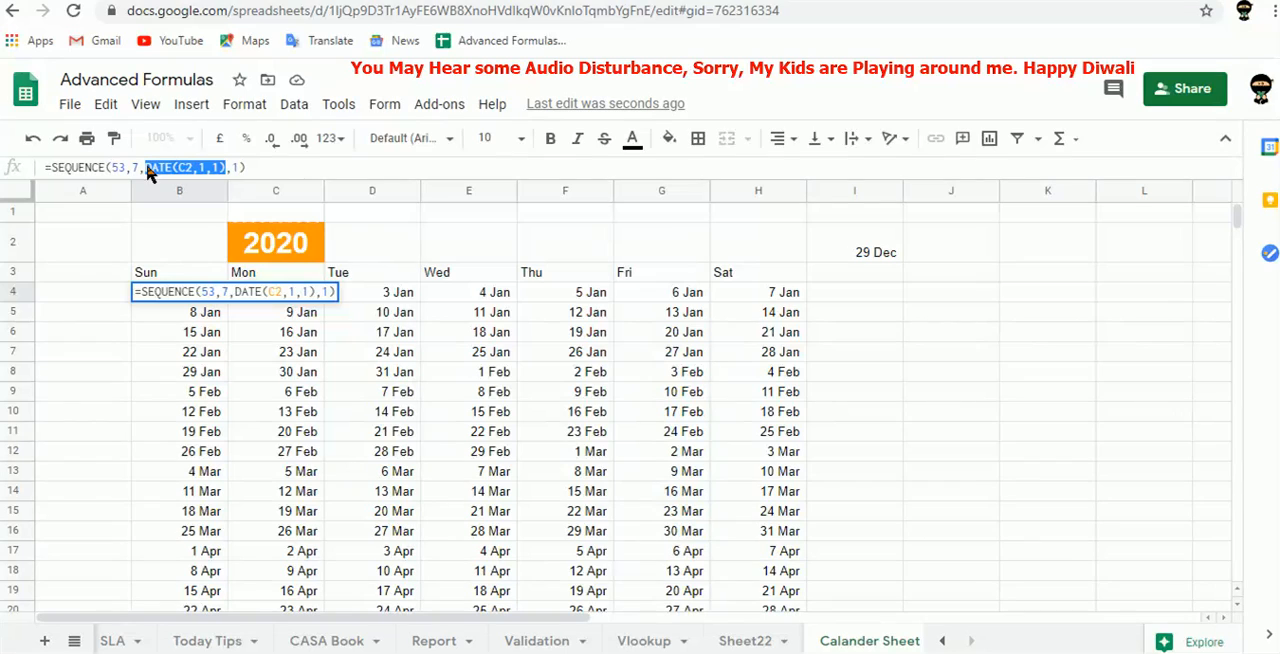
key("ctrl+v")
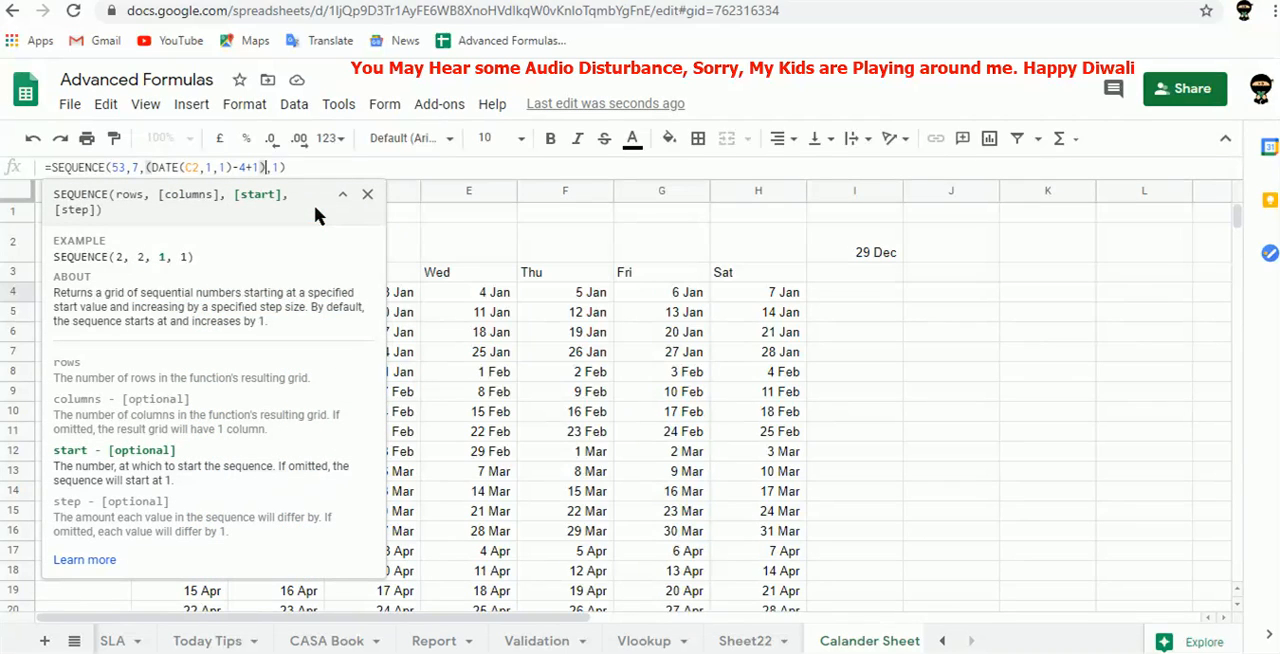
key("Return")
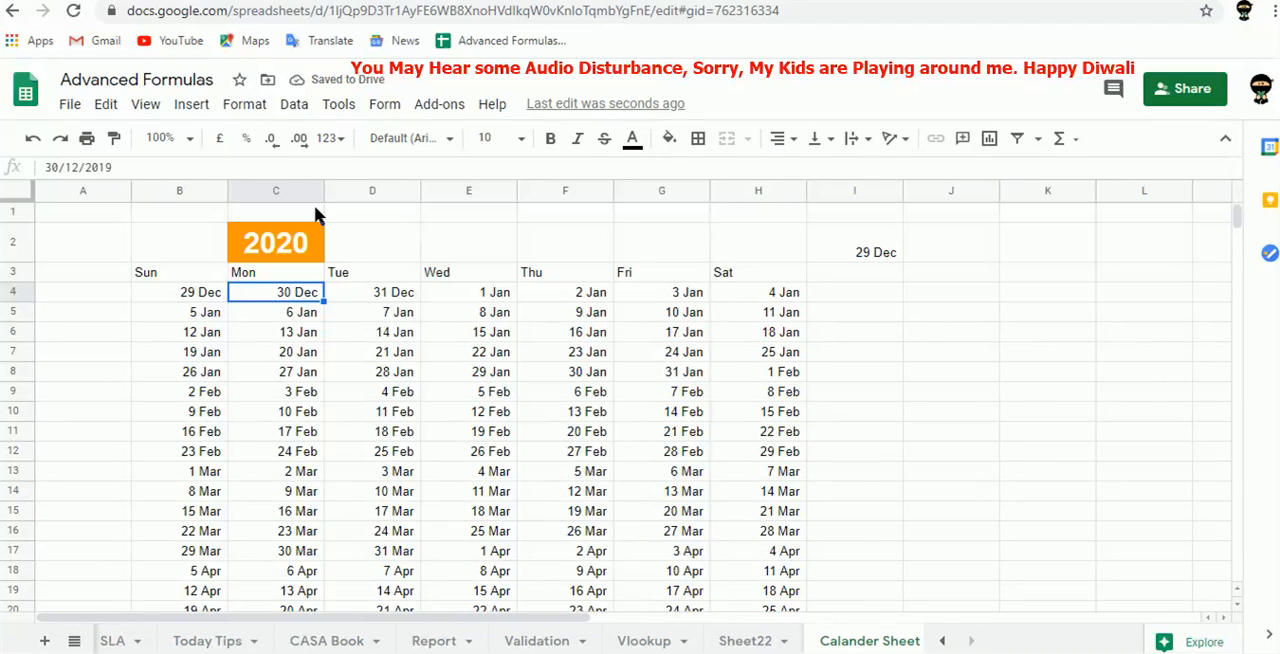
key("Right")
key("Right")
key("Right")
key("Left")
key("Left")
key("Left")
key("Left")
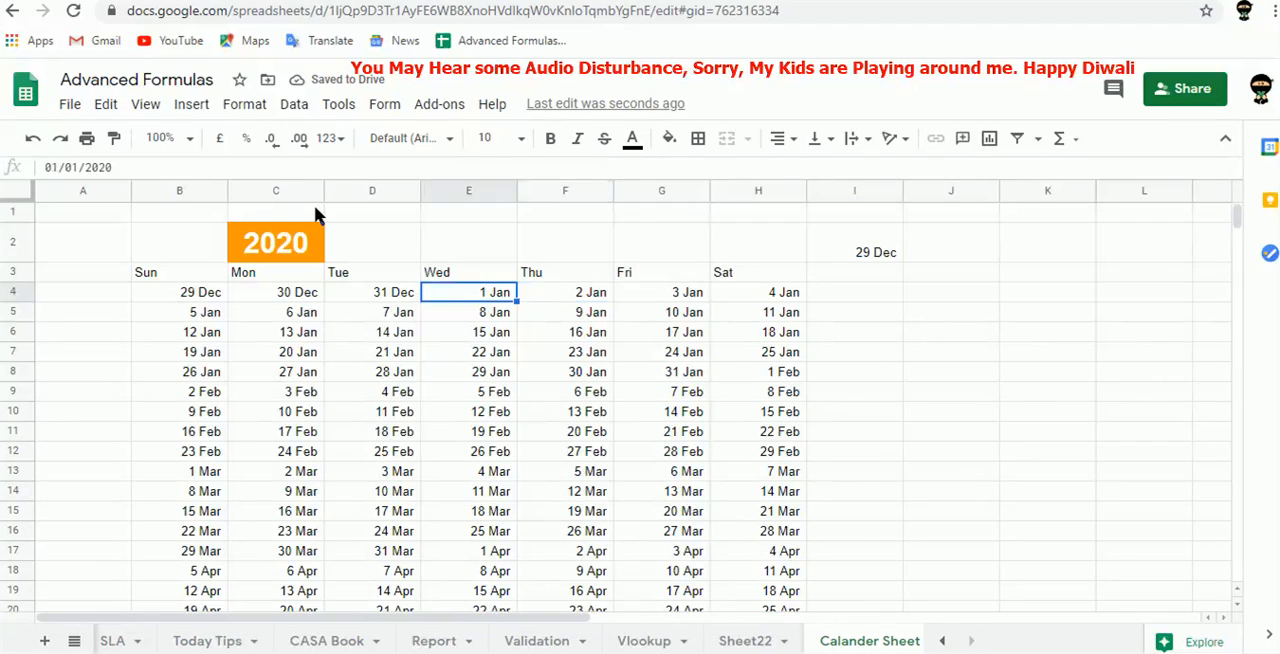
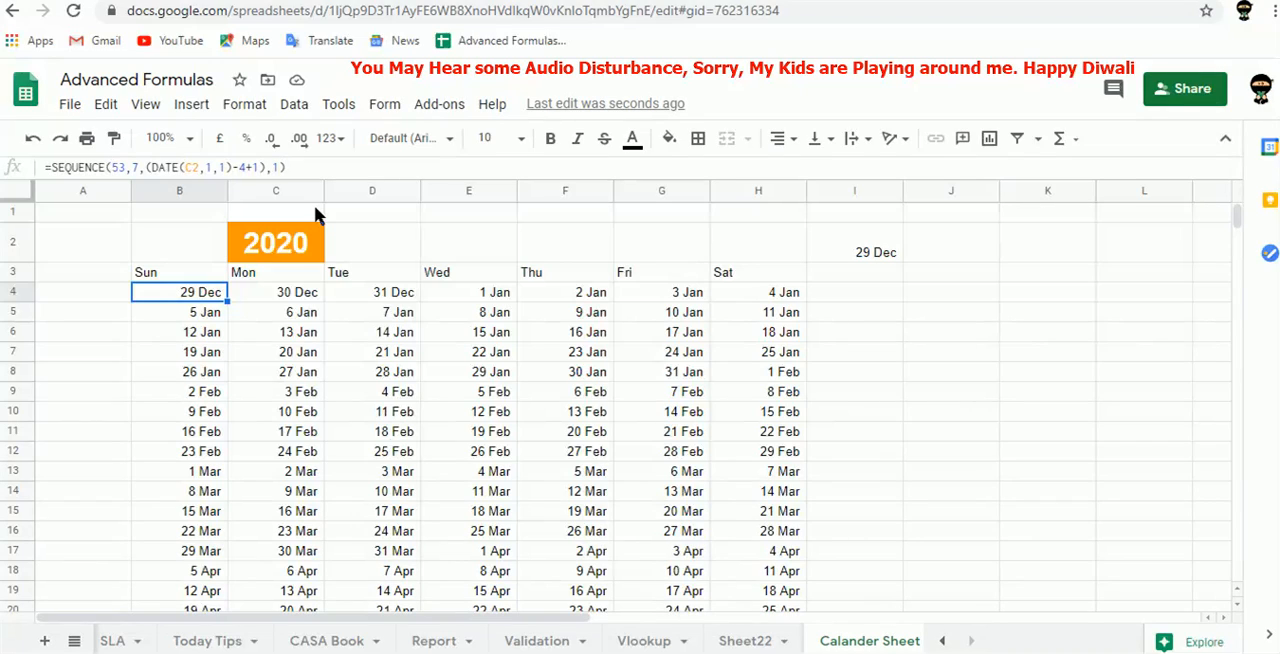
In the B4 SEQUENCE formula, replace the subtracted 4 with a WEEKDAY function wrapped around the copied DATE(C2,1,1) expression.
left_click(247, 169)
type("week")
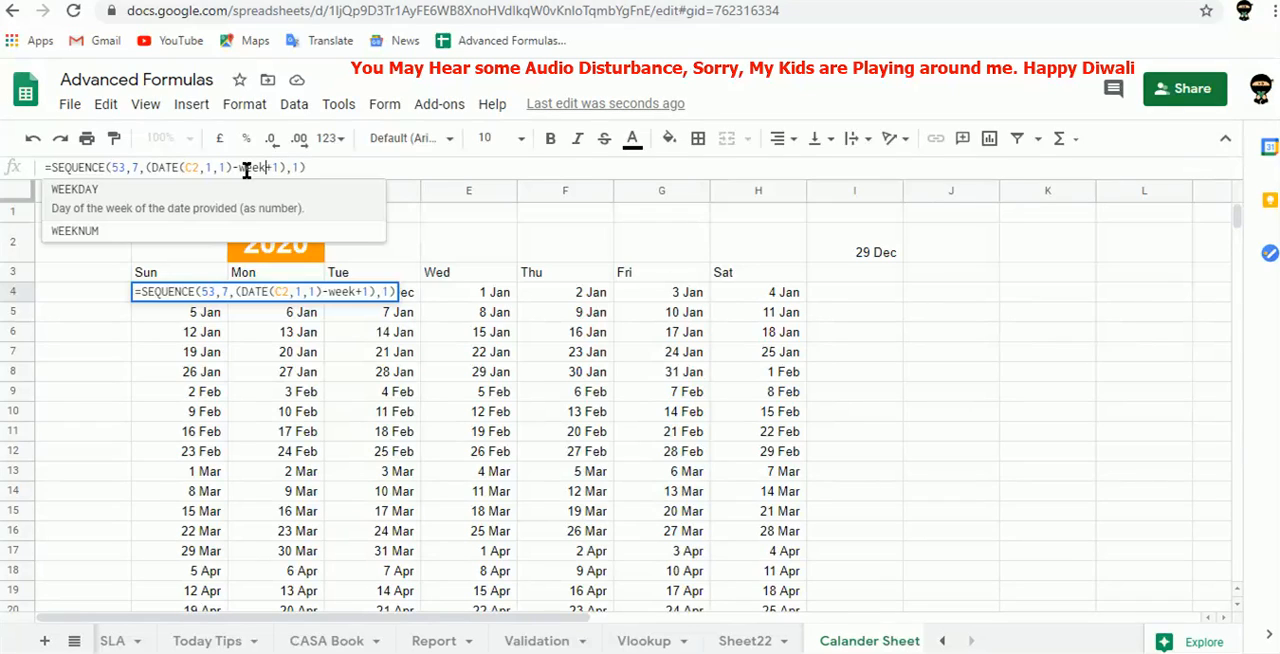
key("Tab")
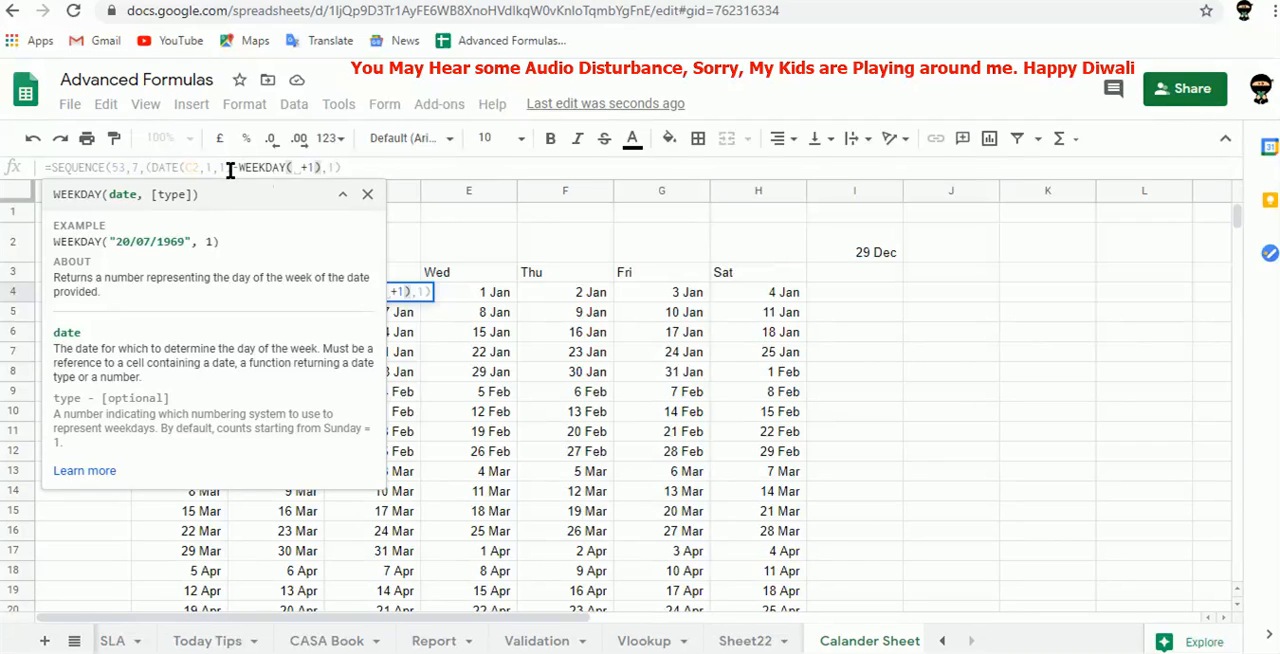
left_click_drag(230, 168, 146, 167)
type("(")
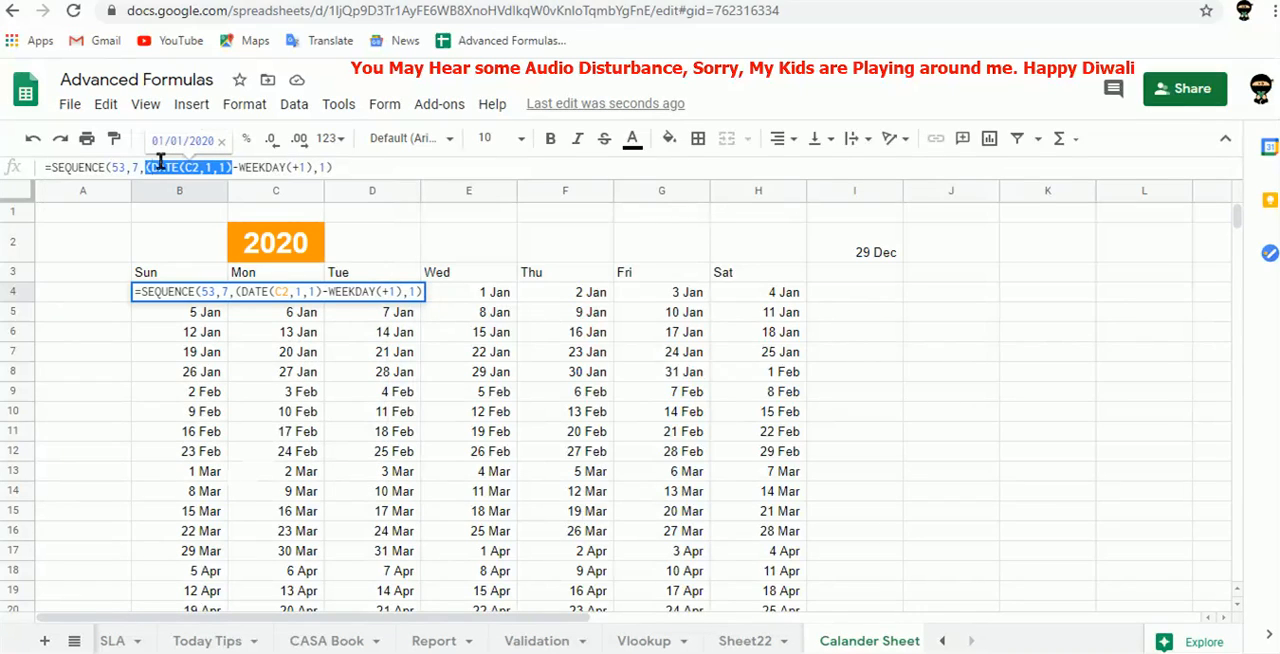
key("ctrl+c")
left_click(296, 167)
key("ctrl+v")
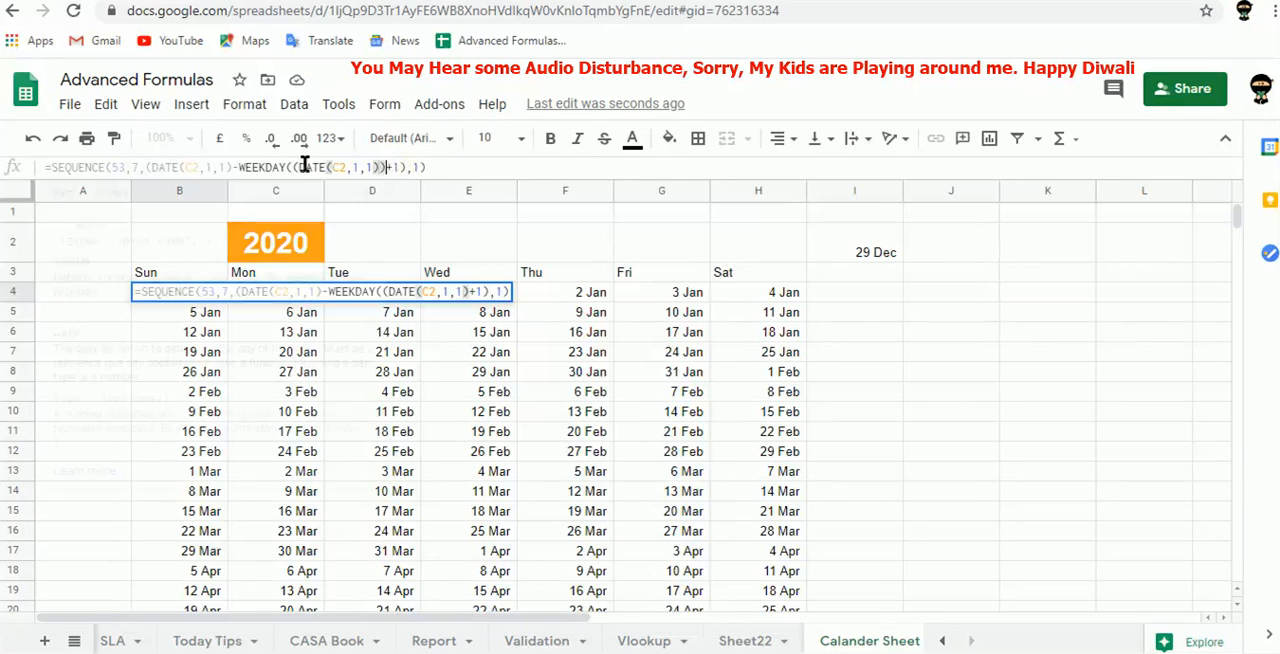
type(")")
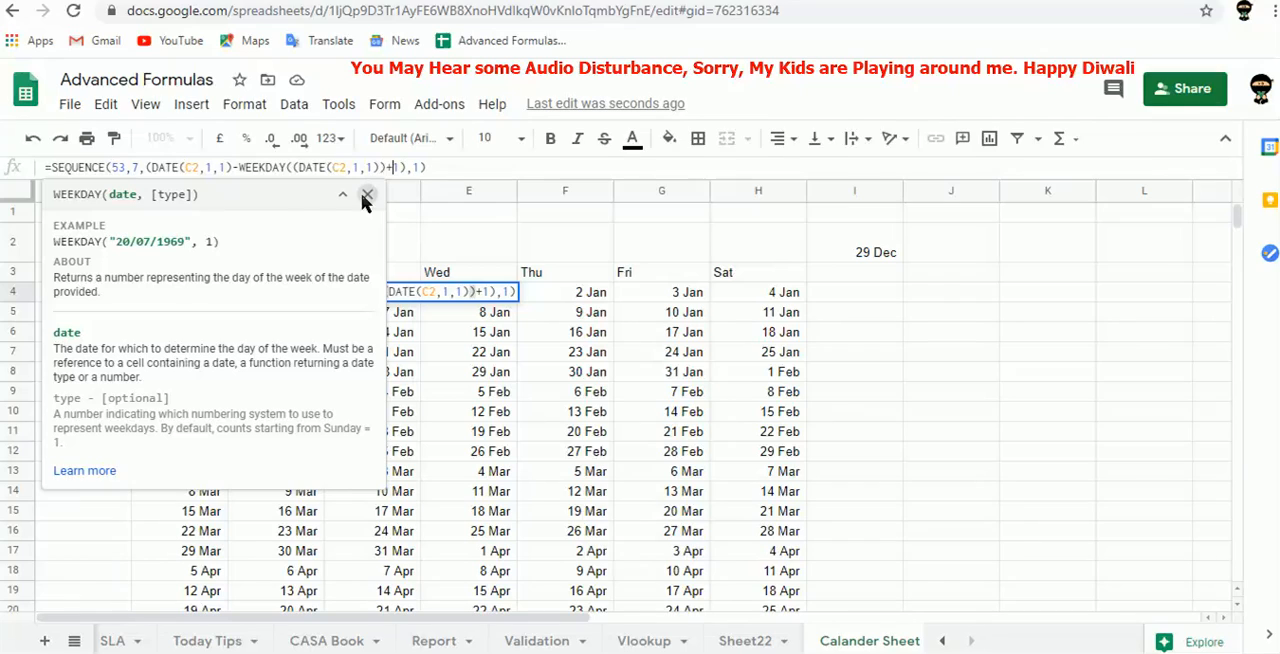
Clean up the surplus parentheses and enter the B4 formula as =SEQUENCE(53,7,DATE(C2,1,1)-WEEKDAY(DATE(C2,1,1))+1,1).
key("Right")
left_click(366, 196)
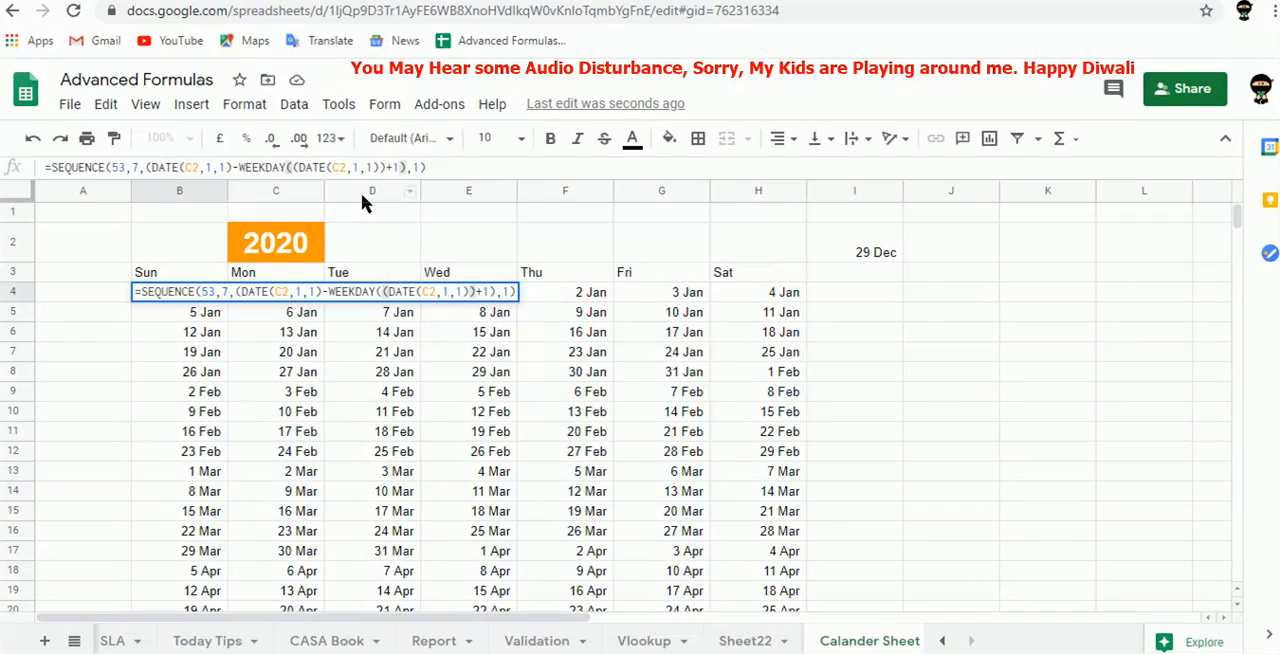
key("BackSpace")
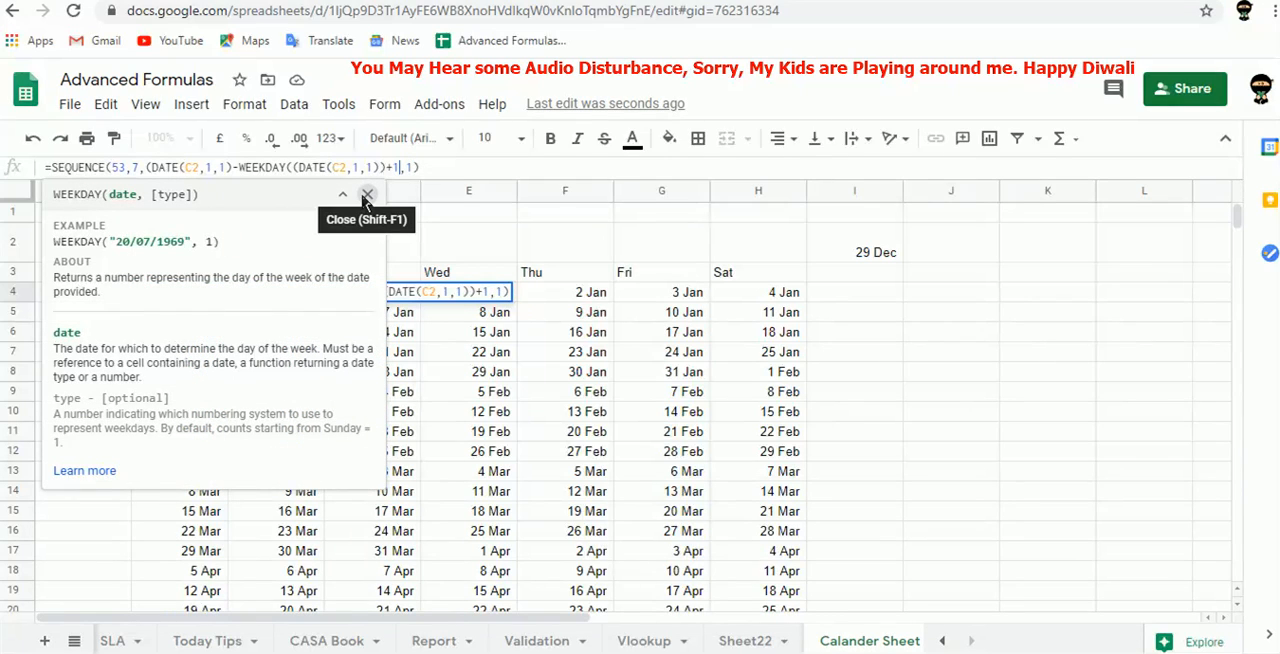
key("Right")
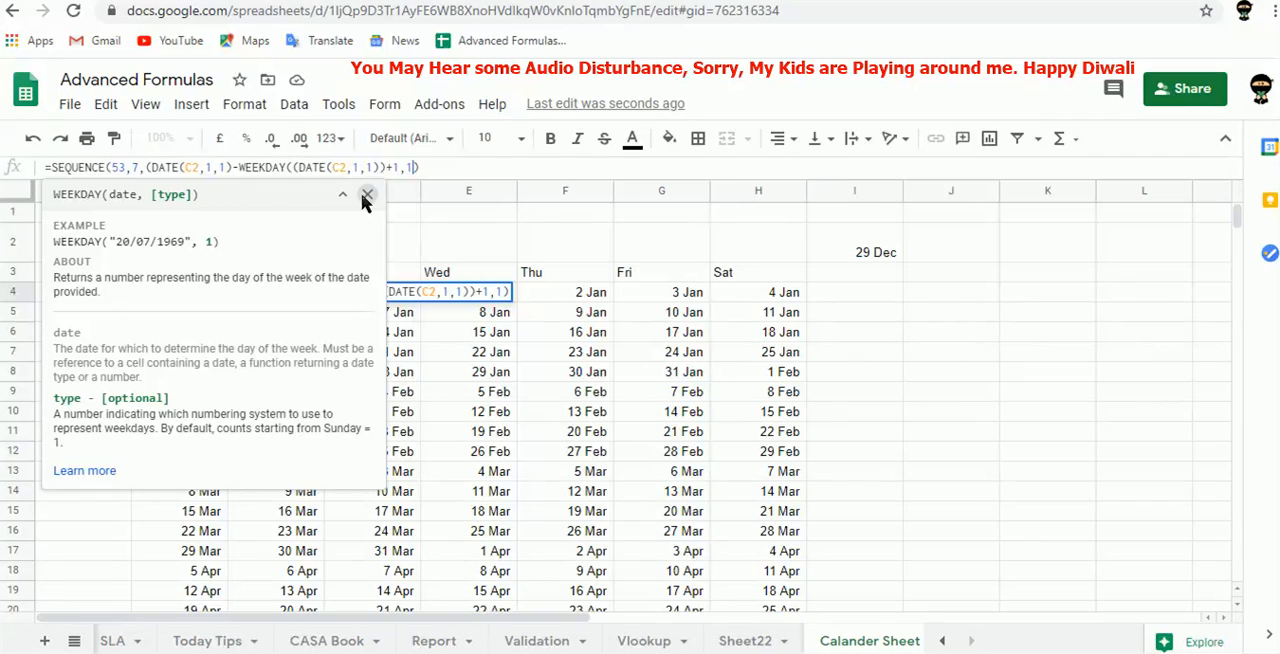
left_click(365, 196)
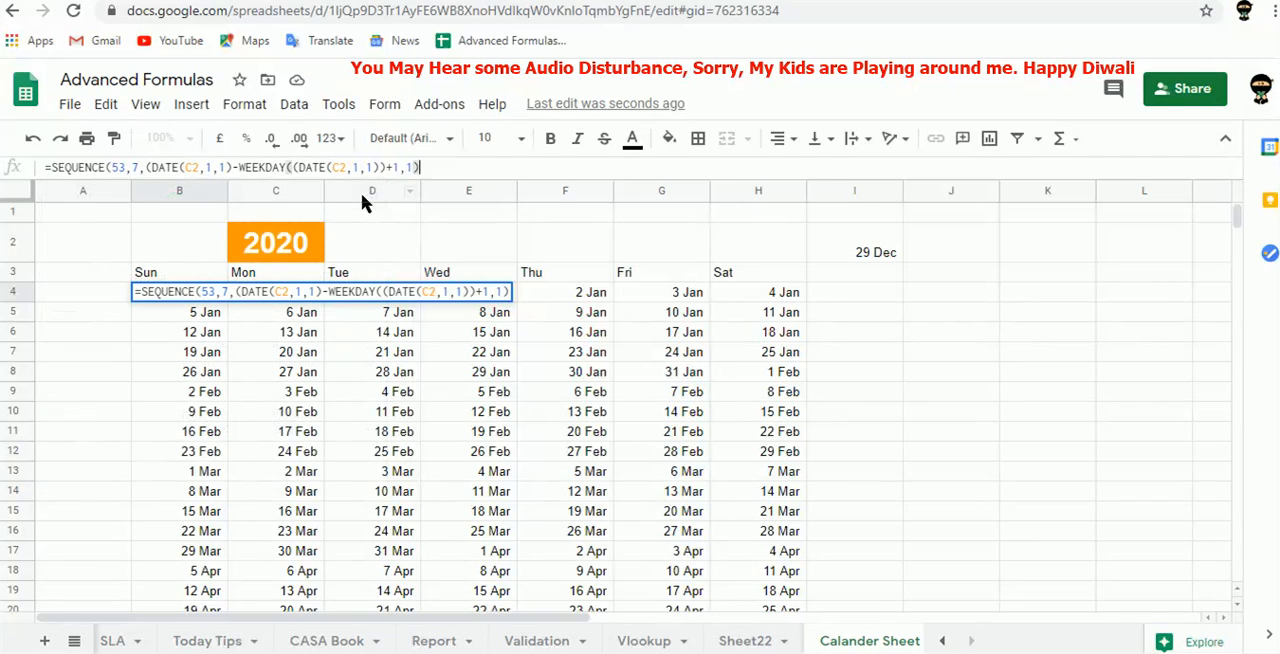
key("BackSpace")
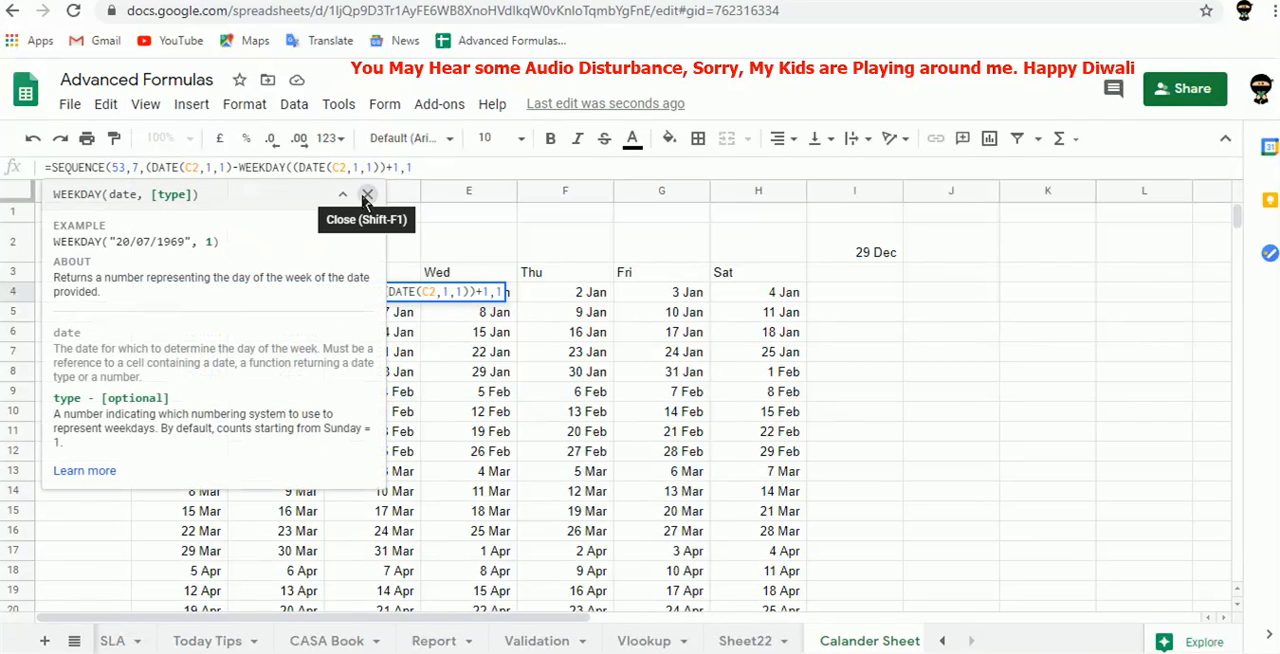
type(")")
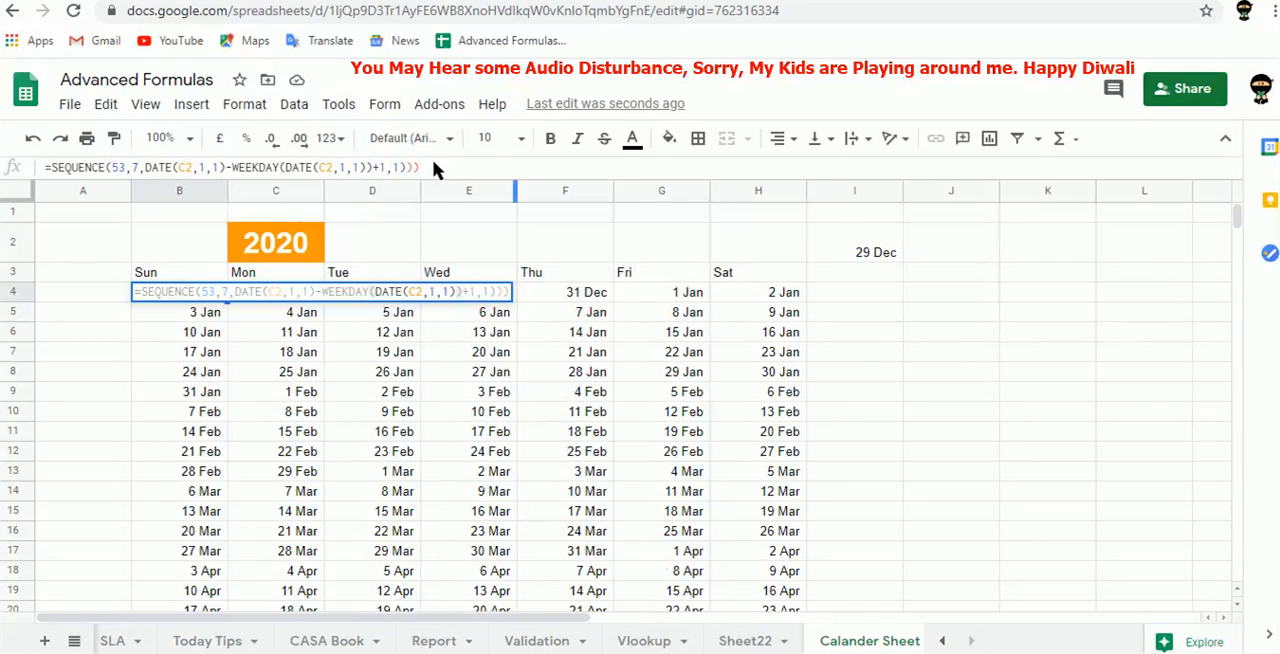
key("BackSpace")
key("BackSpace")
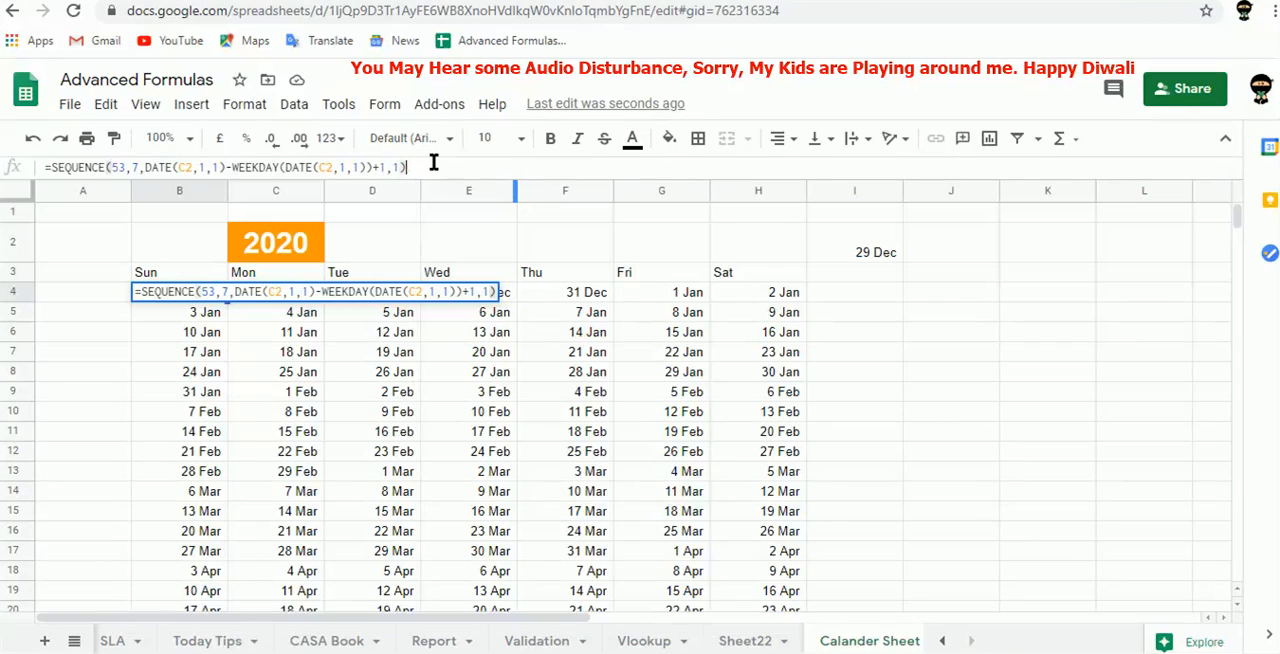
key("Tab")
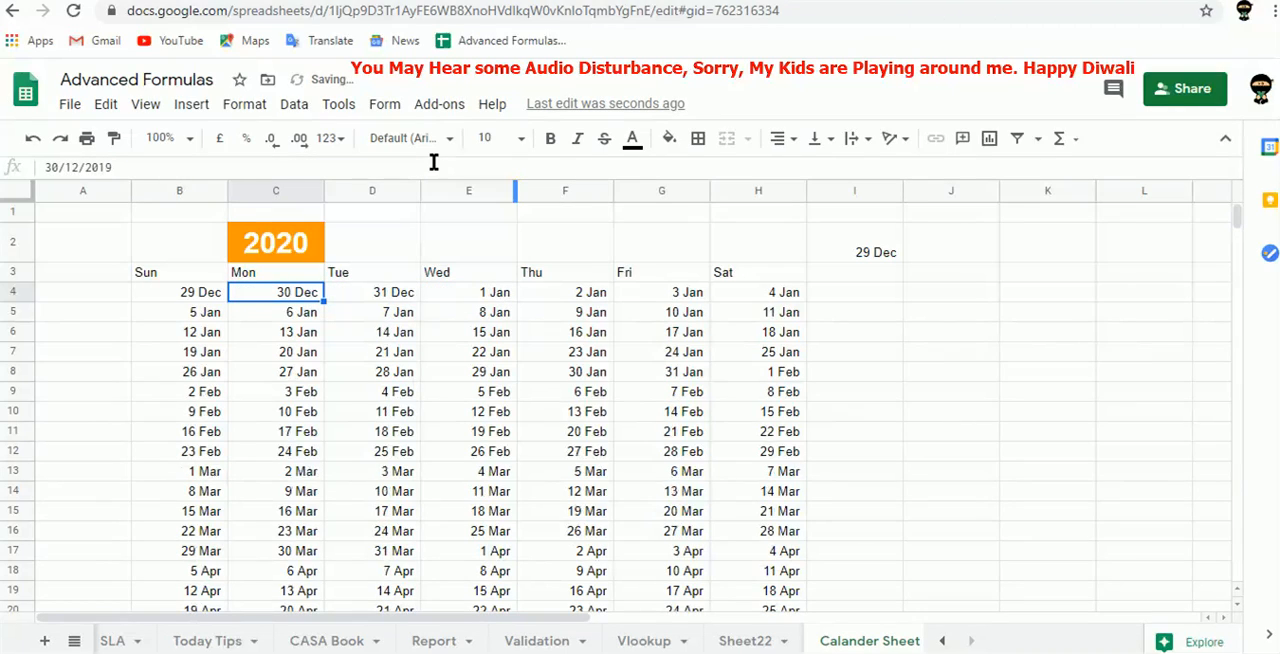
key("Left")
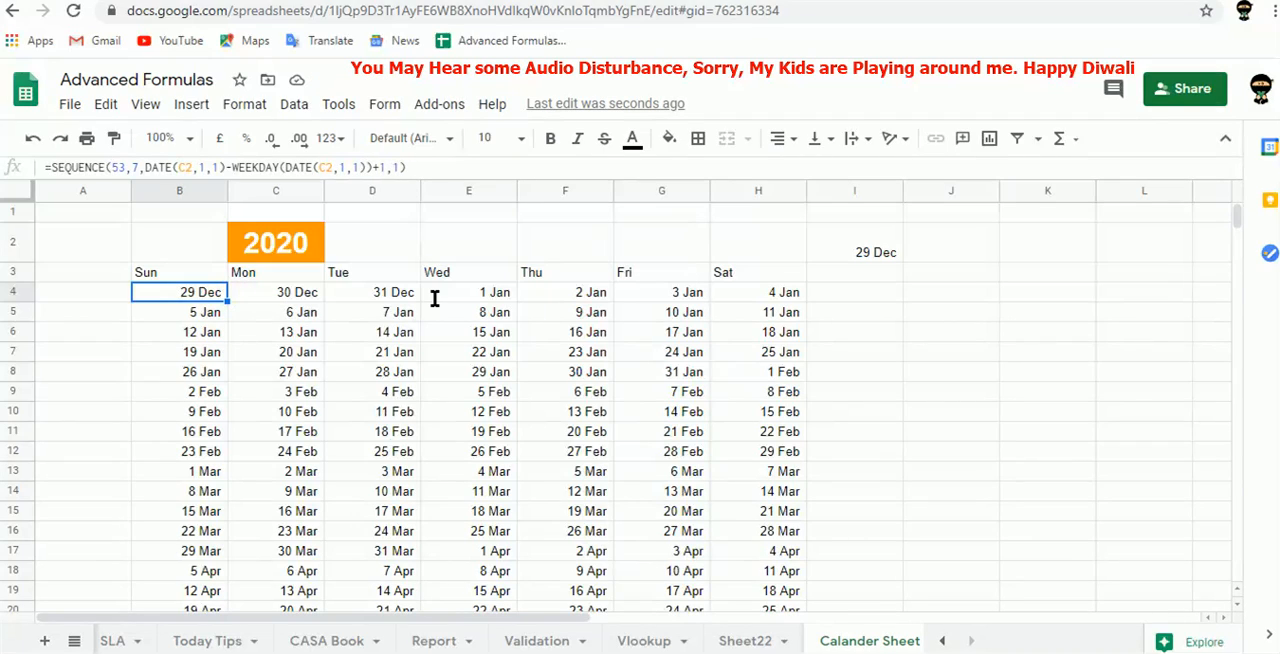
Check the last week of the calendar and set the year in C2 to 2021.
key("ctrl+Down")
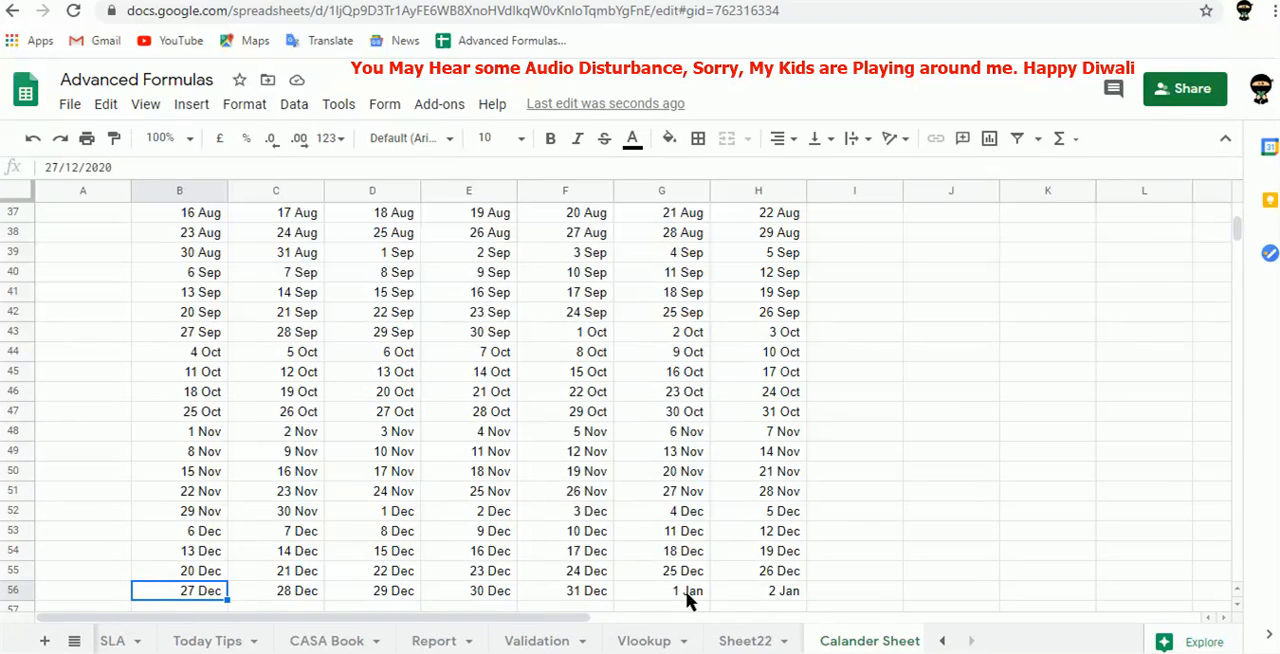
key("ctrl+Up")
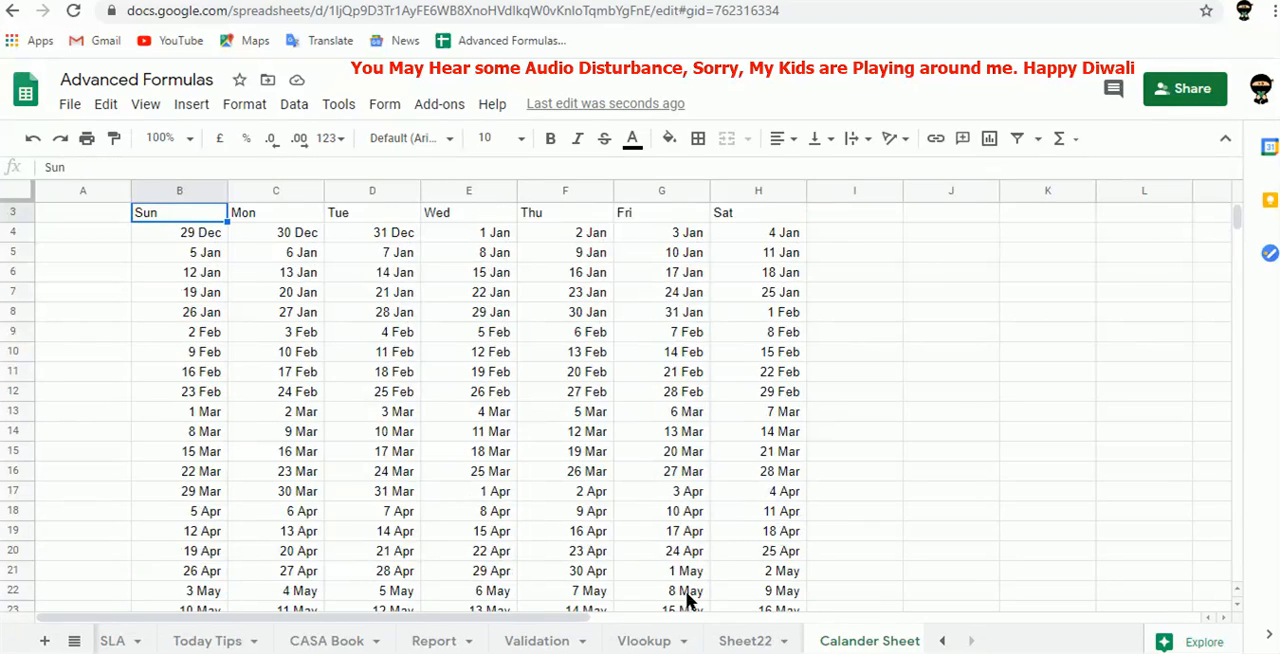
key("Right")
key("Up")
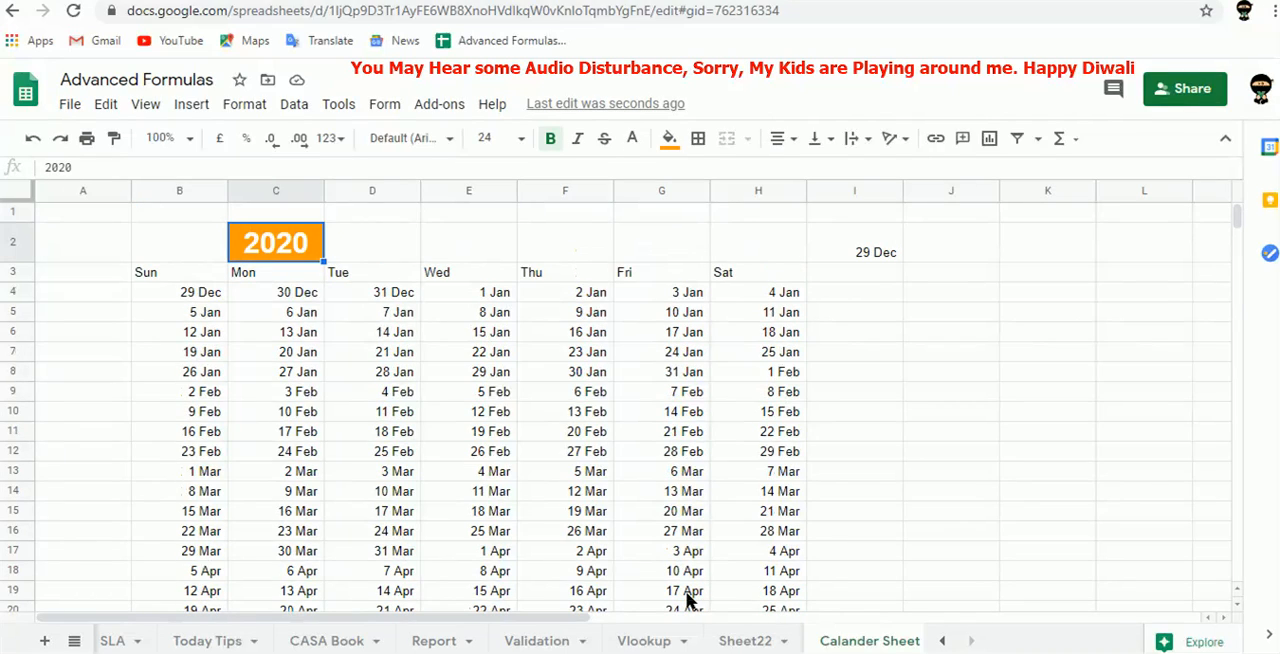
type("2021")
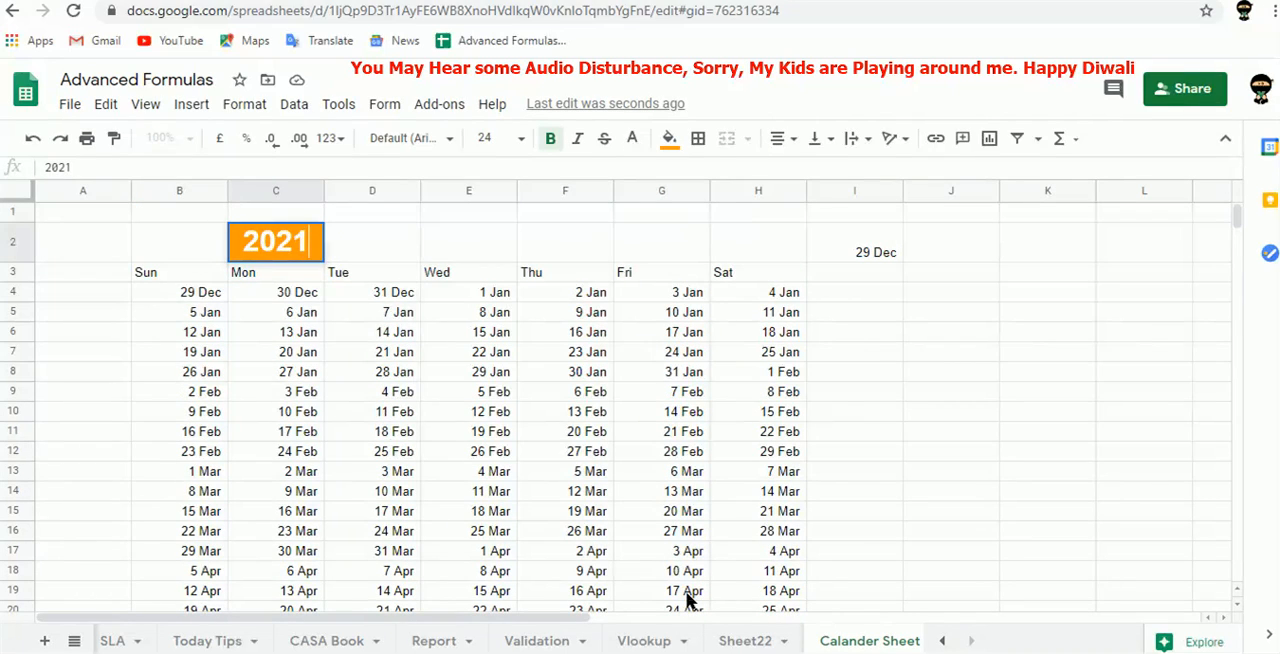
key("Tab")
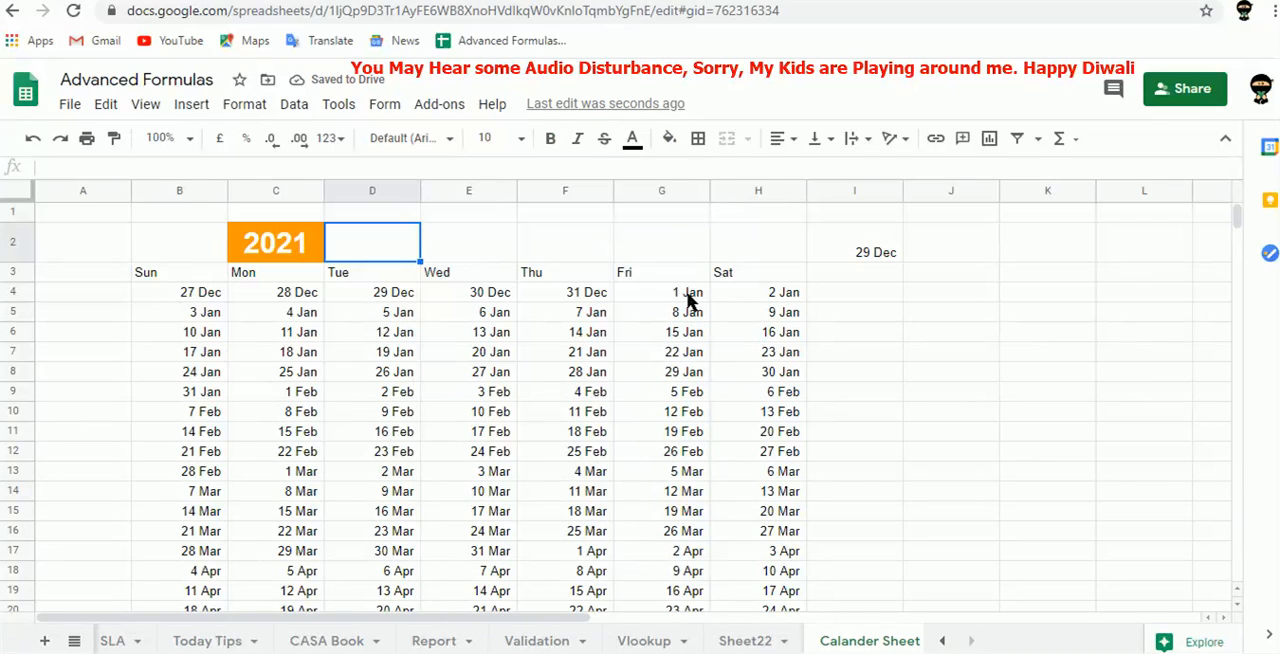
Set the calendar year in C2 to 2022.
key("Left")
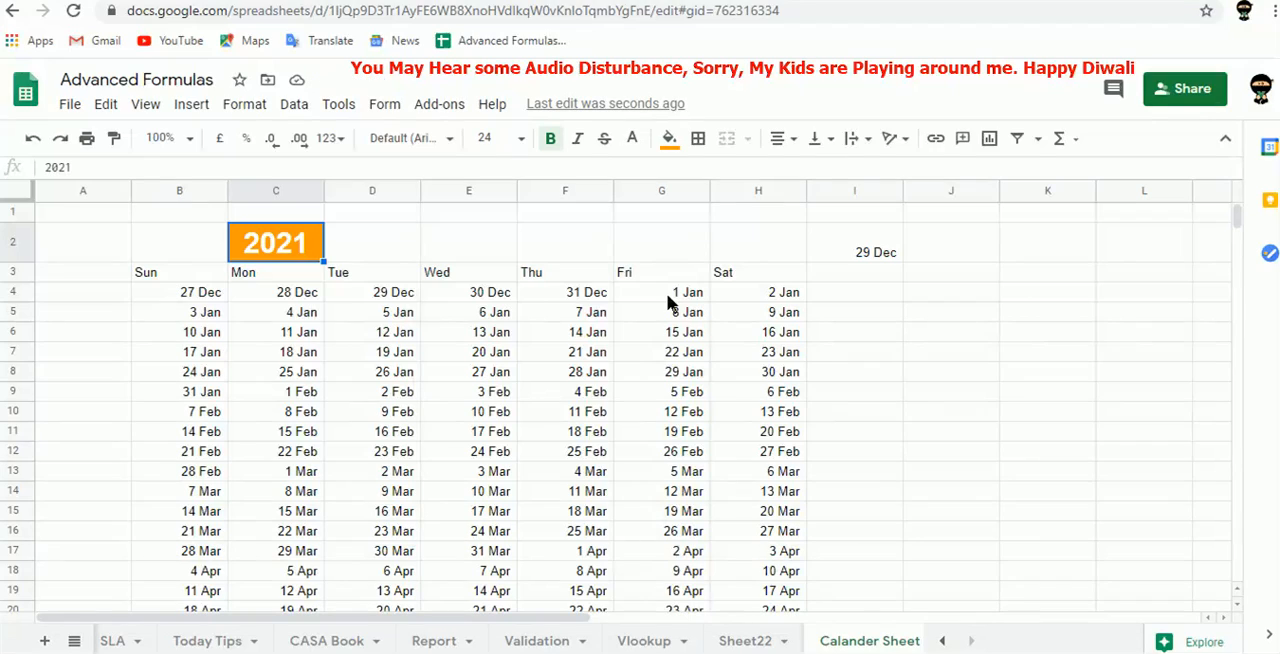
type("2022")
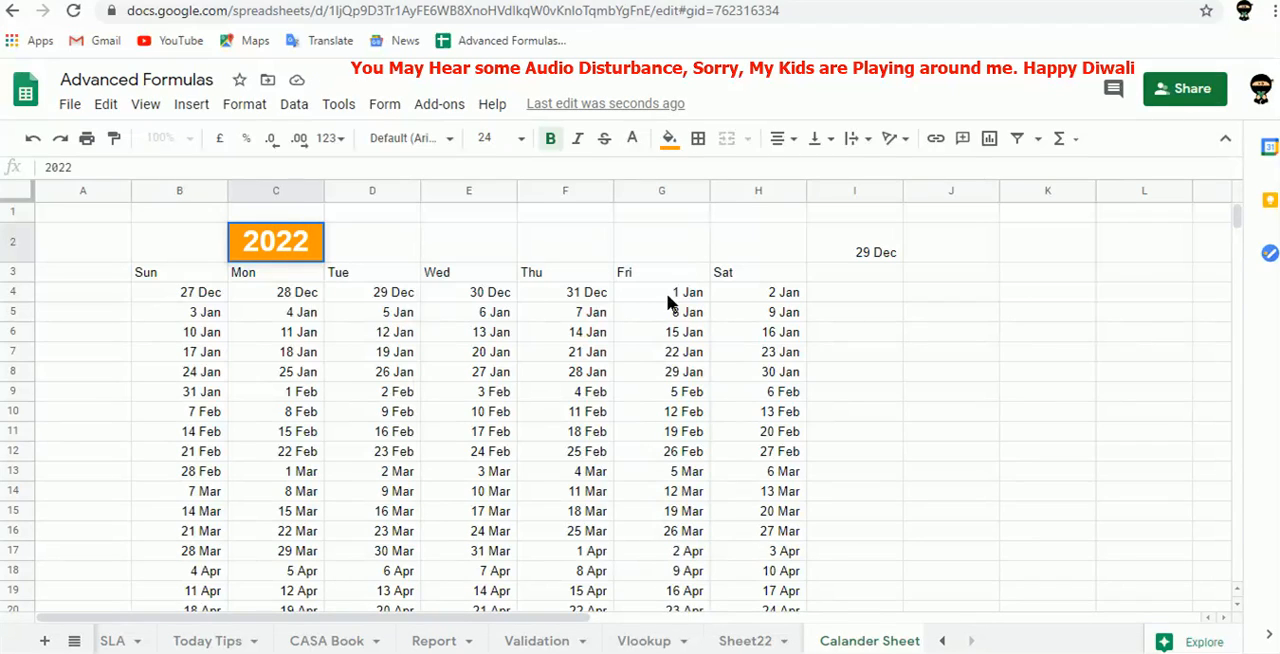
key("Tab")
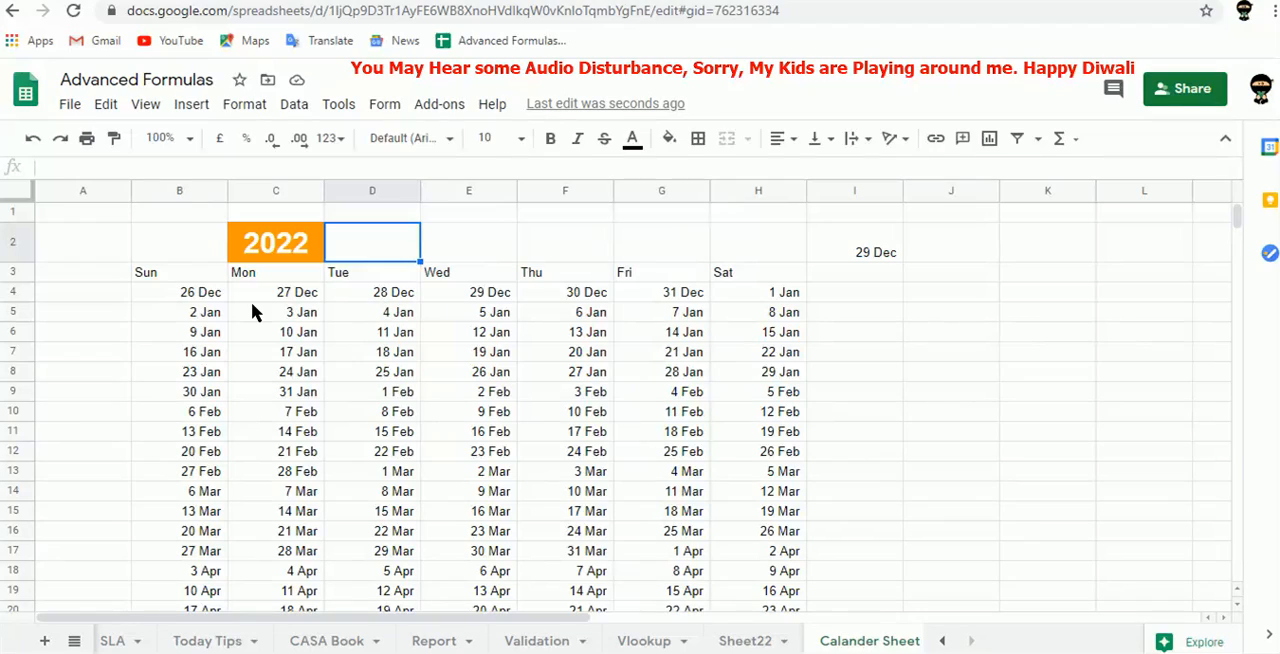
key("Left")
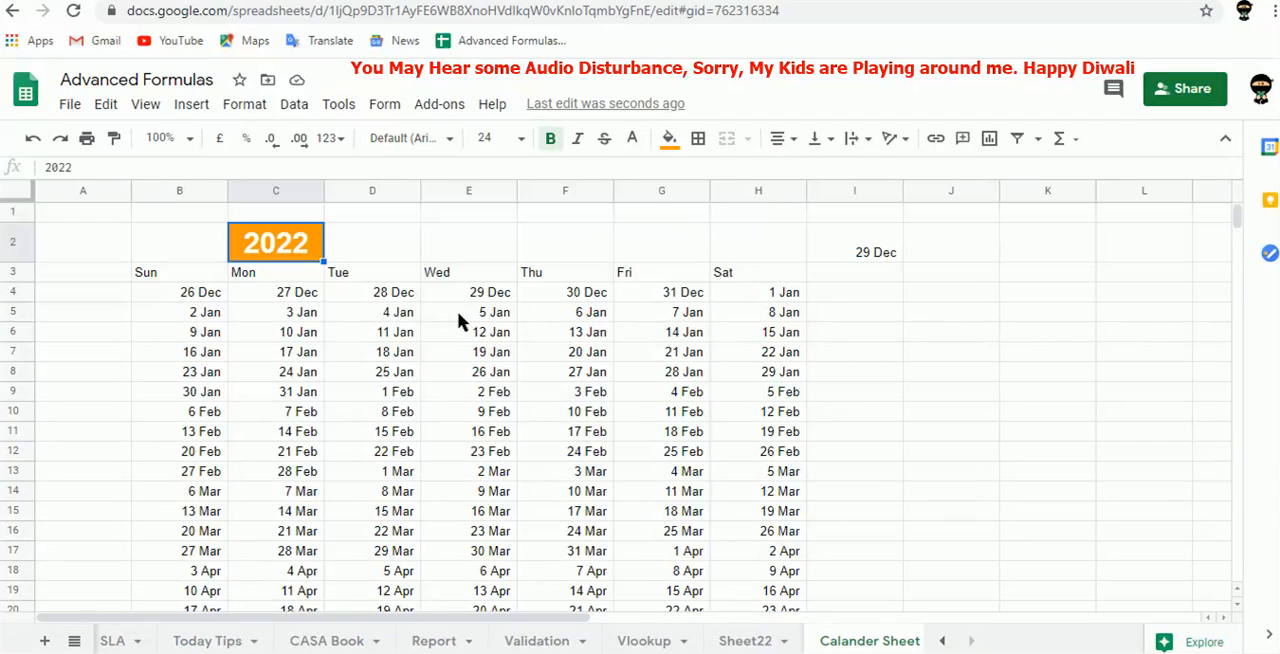
Select all calendar dates in B4:H56 and start a new conditional formatting rule for them.
left_click(189, 296)
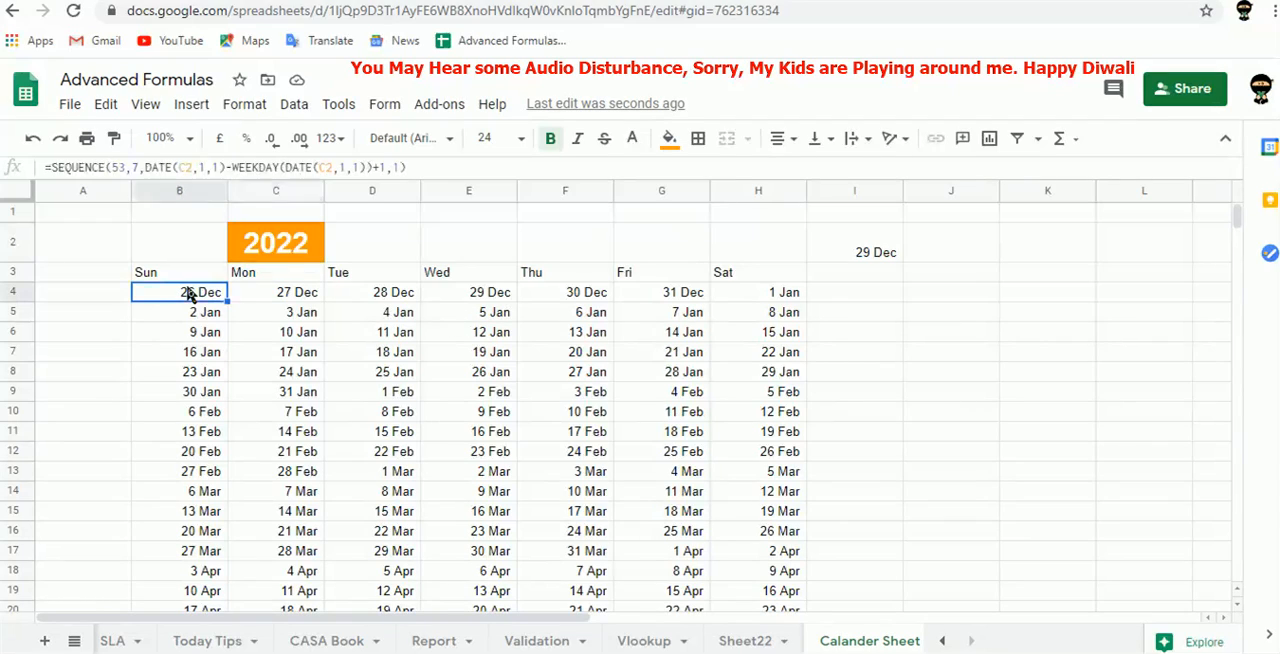
key("shift+Right")
key("shift+Right")
key("shift+Right")
key("shift+Right")
key("shift+Right")
key("shift+Right")
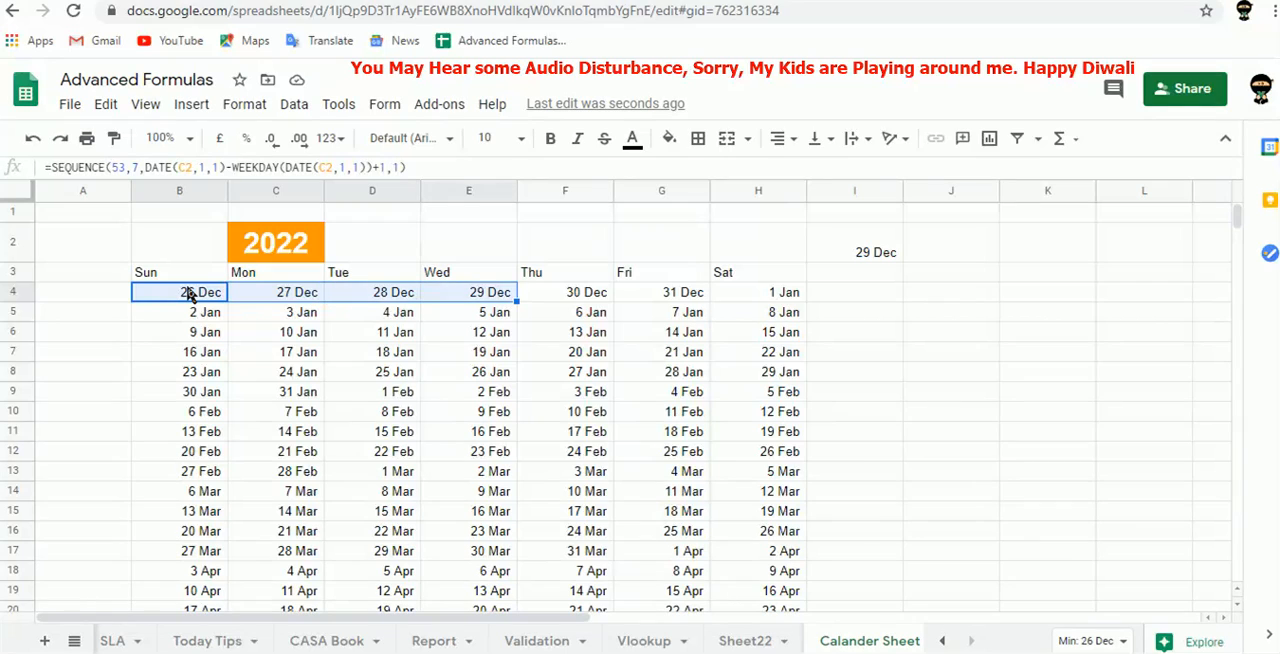
key("ctrl+shift+Down")
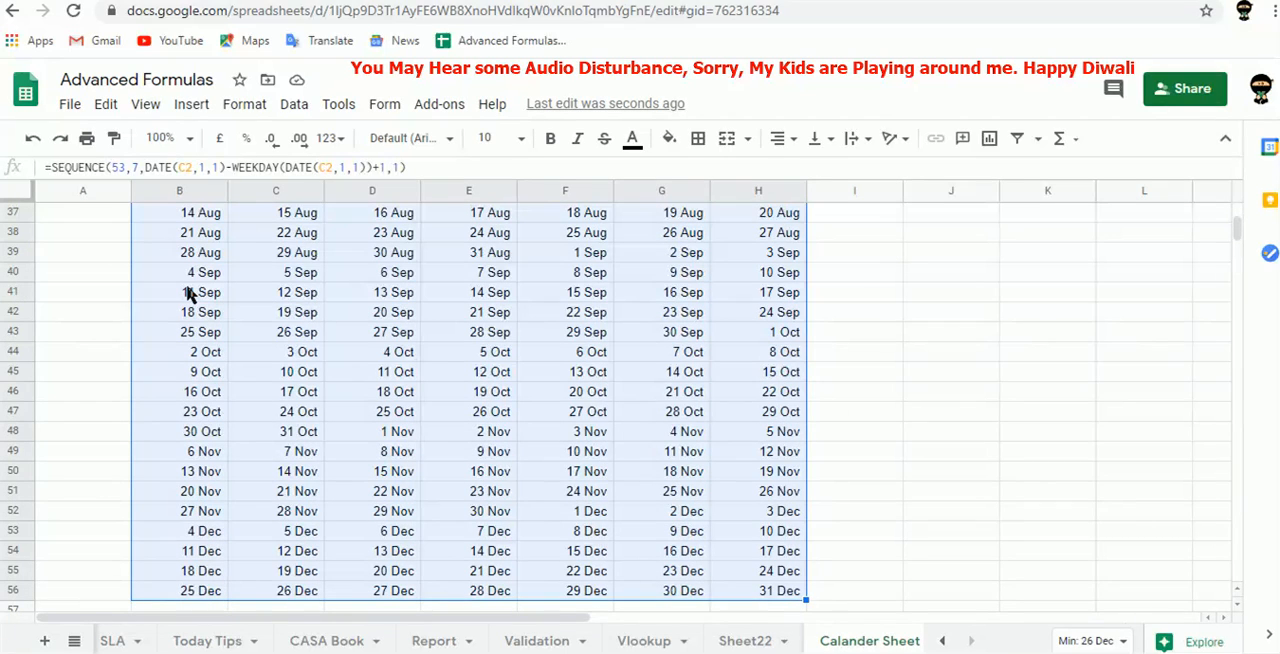
left_click(294, 105)
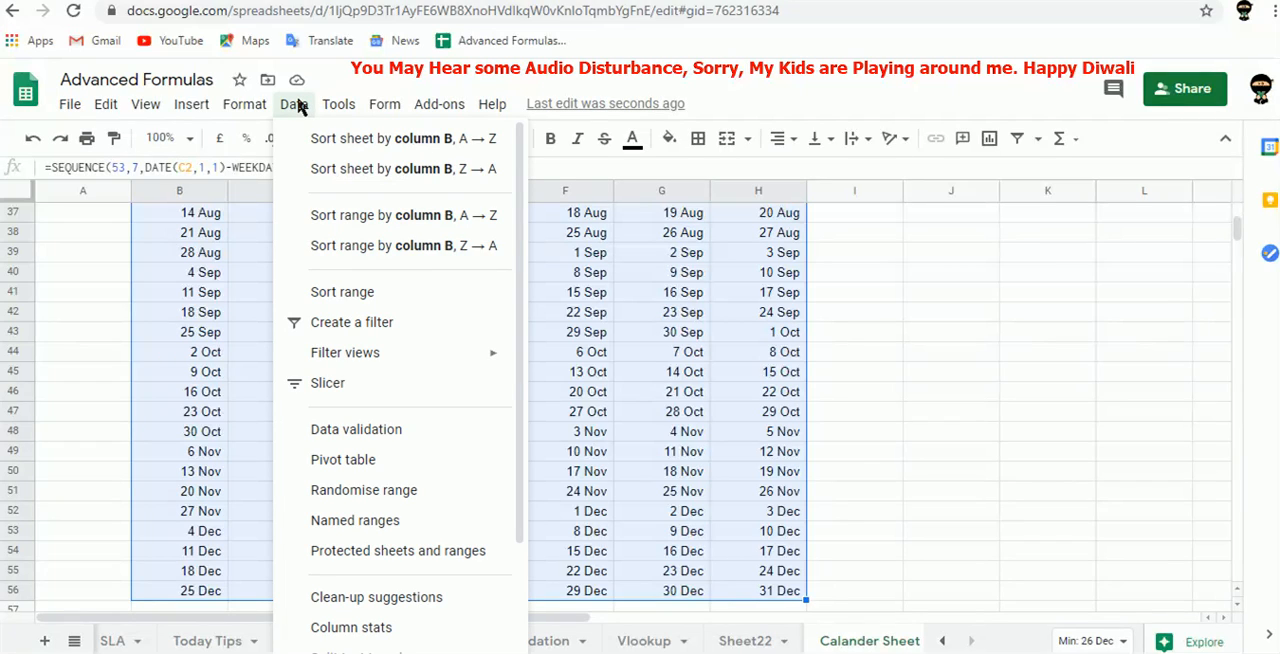
key("Escape")
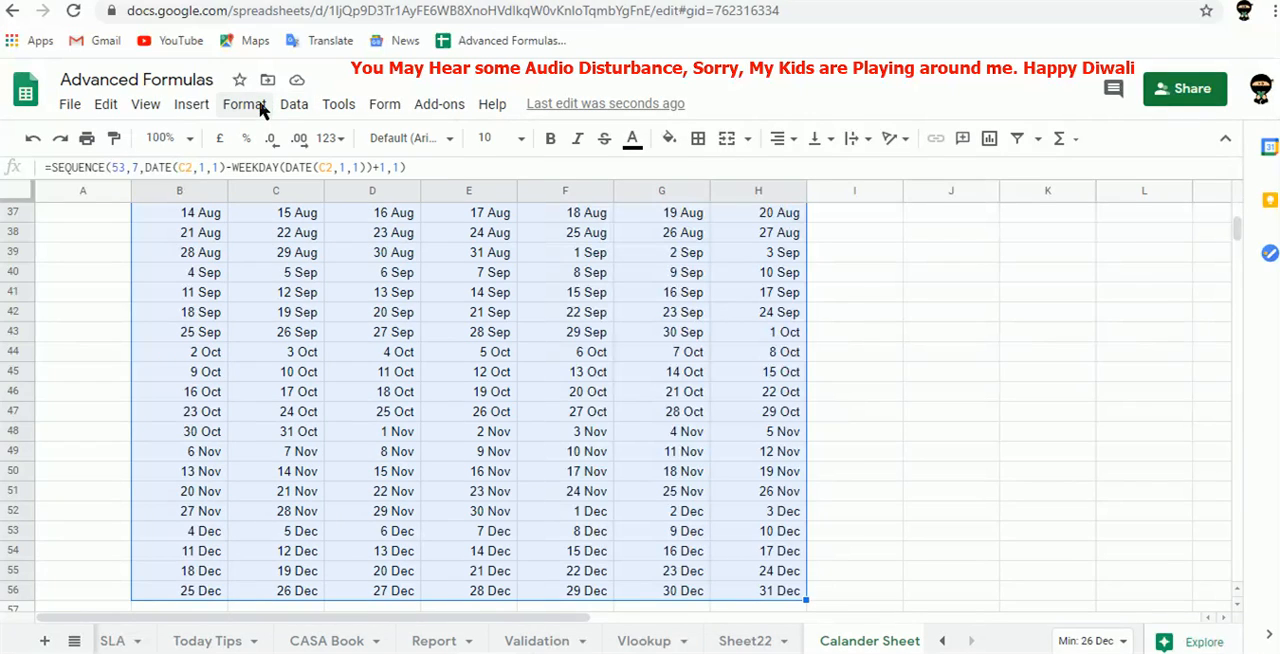
left_click(245, 105)
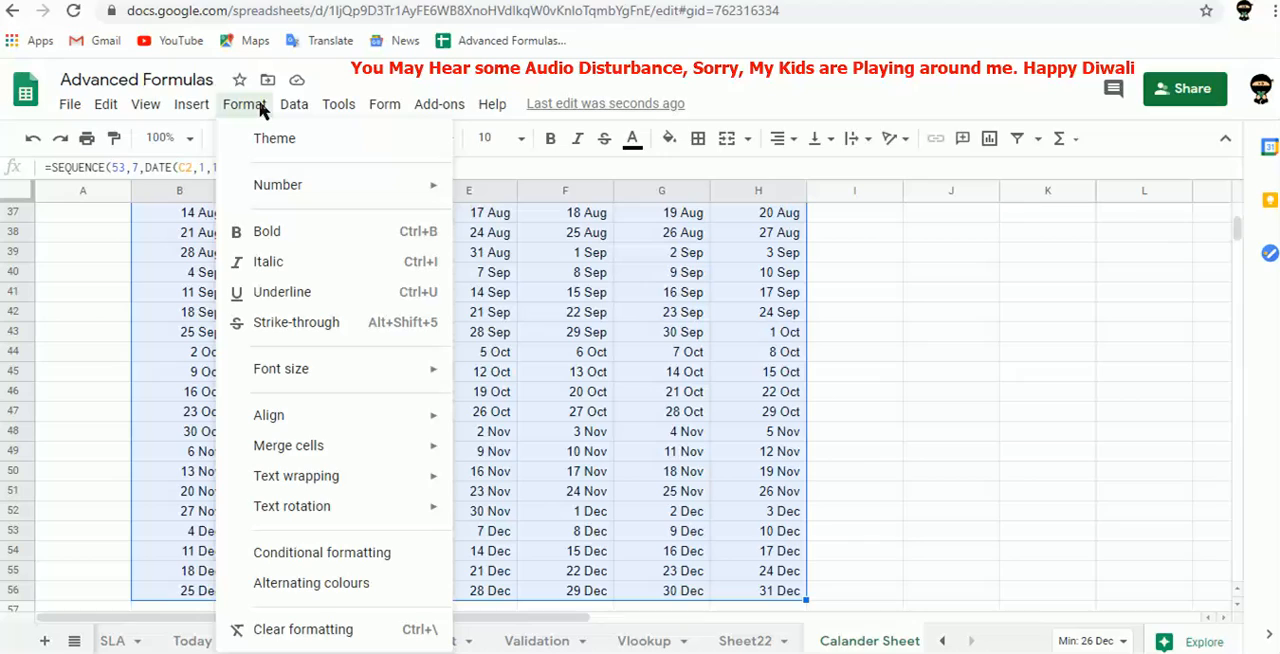
left_click(333, 556)
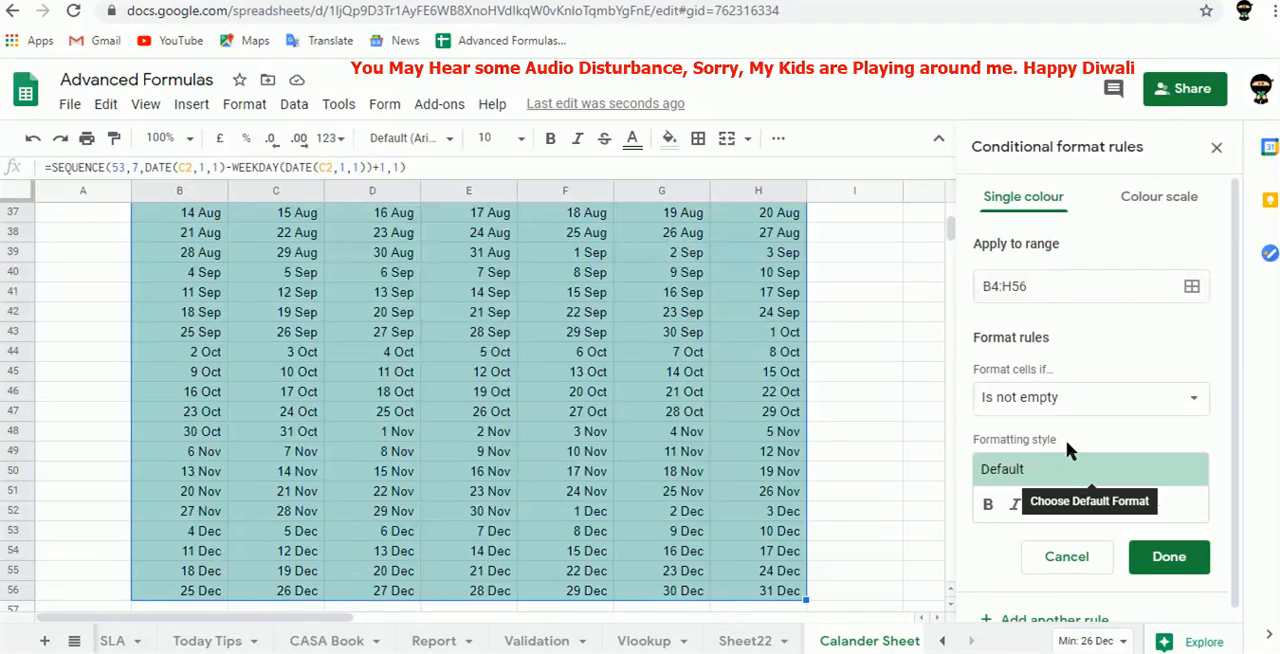
Set the rule's condition for B4:H56 to Custom formula is and get ready to enter its formula based on the first date.
left_click(1066, 400)
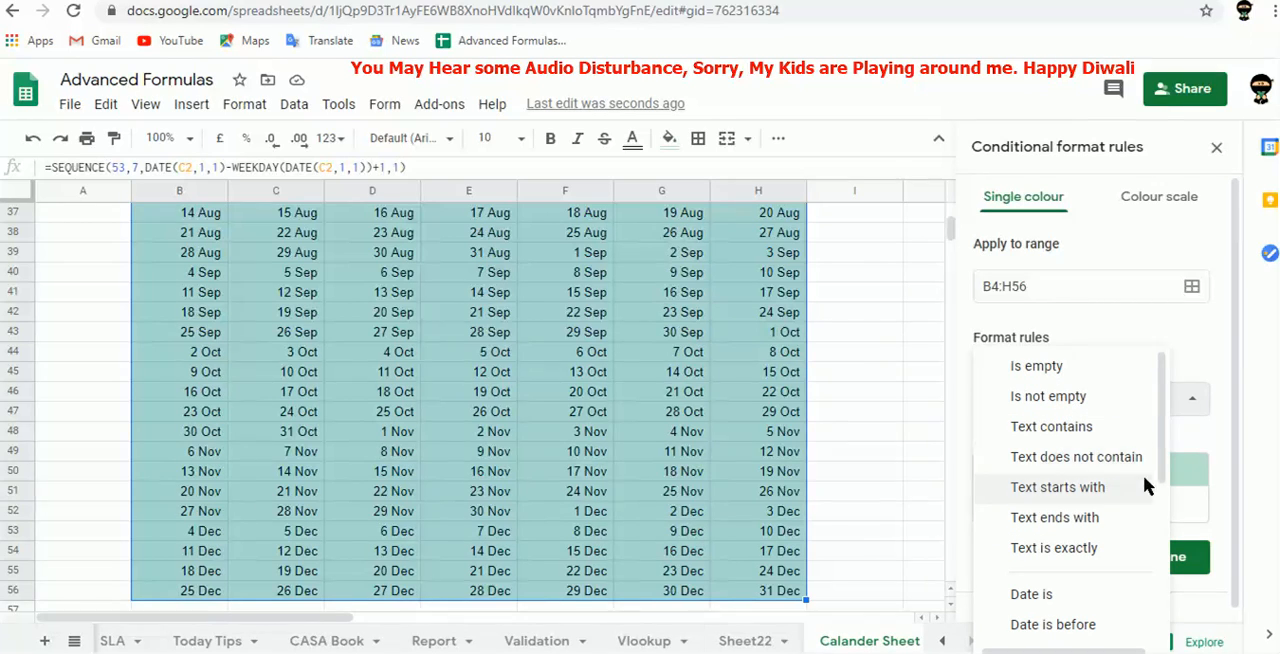
left_click_drag(1163, 456, 1157, 623)
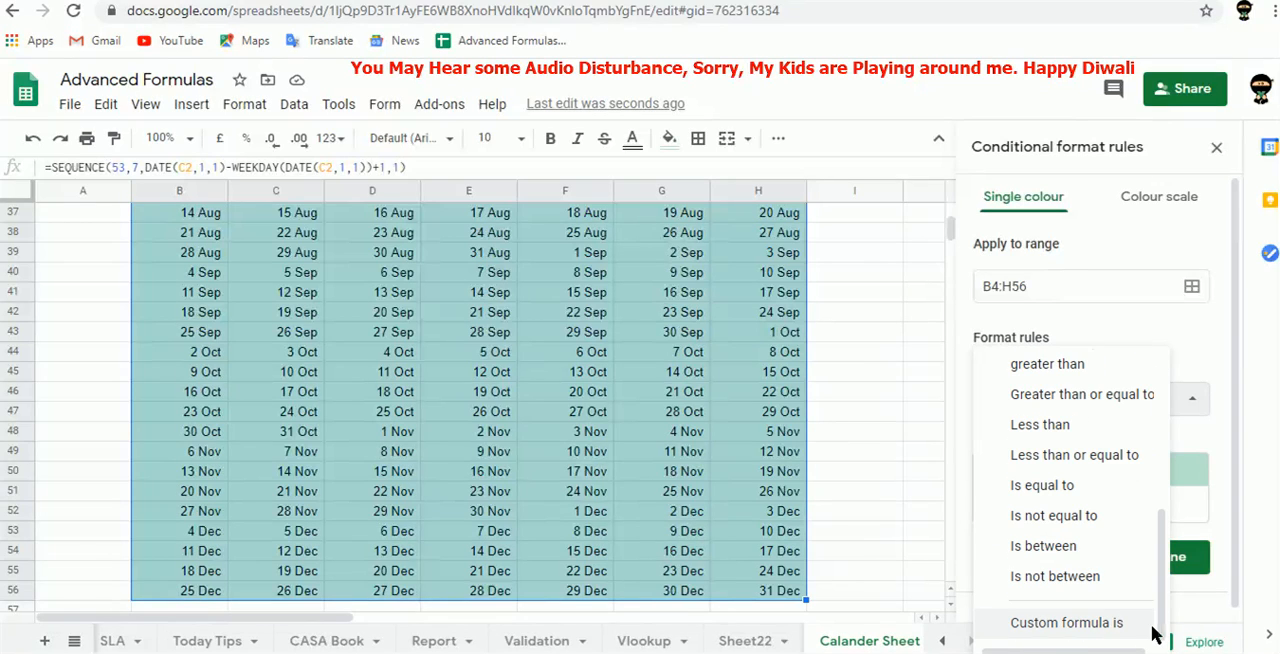
left_click(1099, 622)
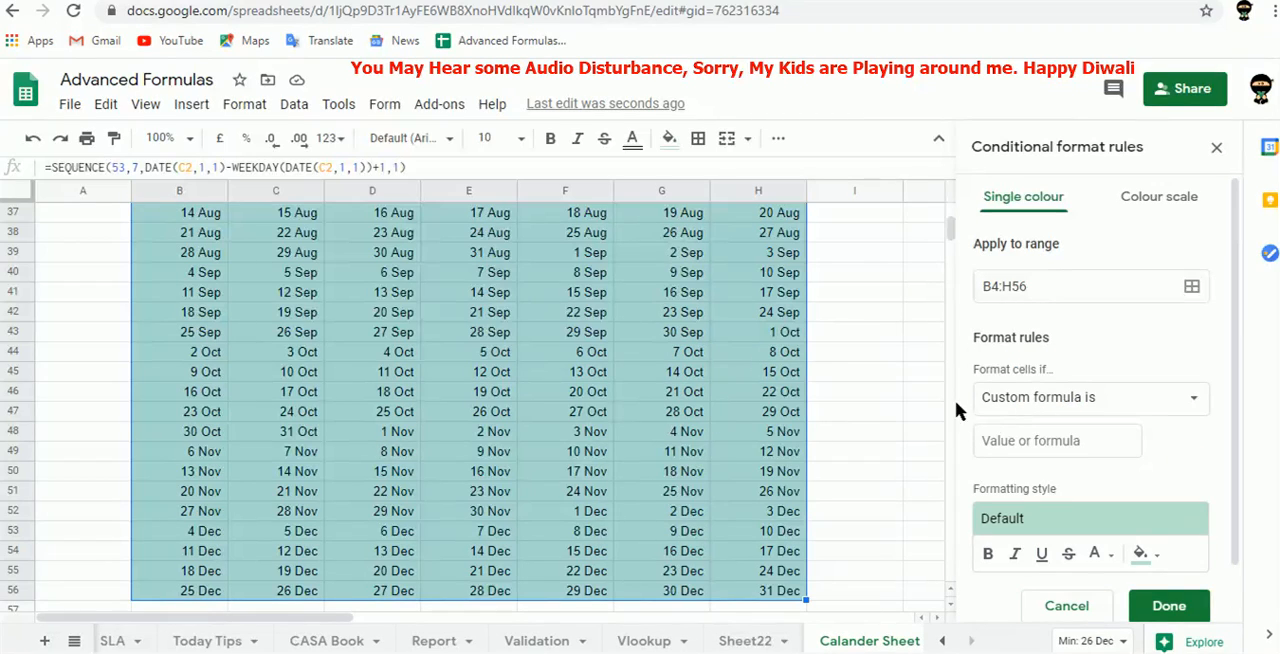
left_click(1034, 447)
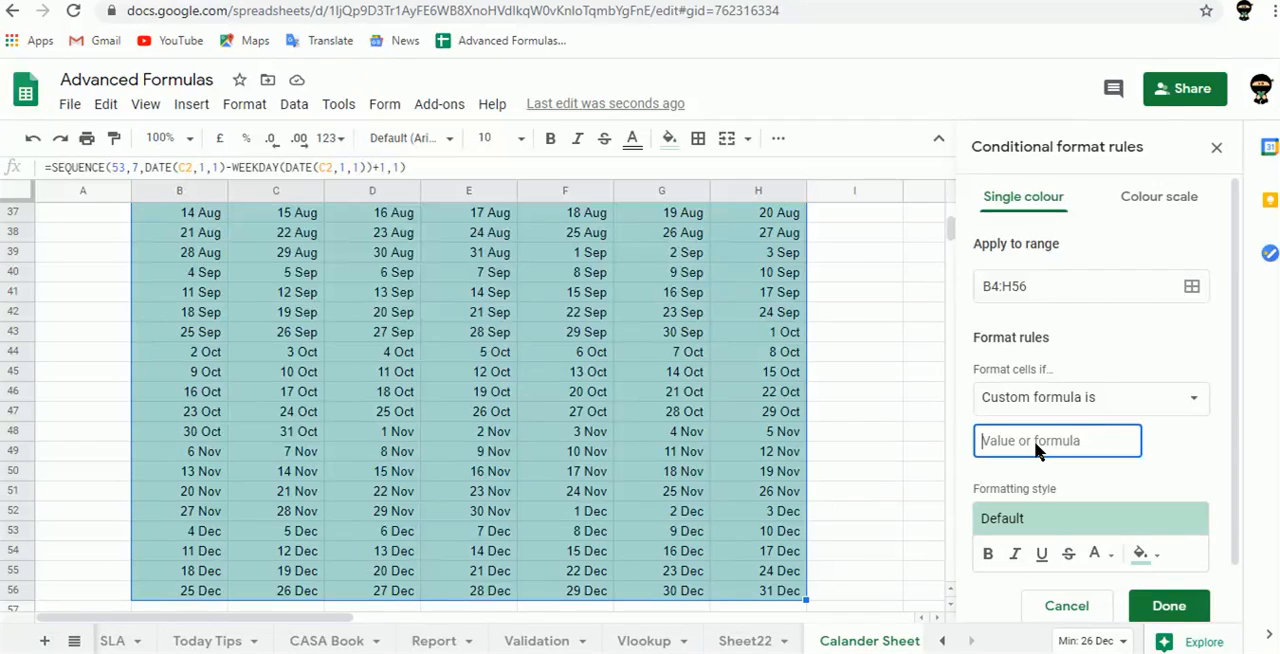
left_click_drag(951, 222, 941, 197)
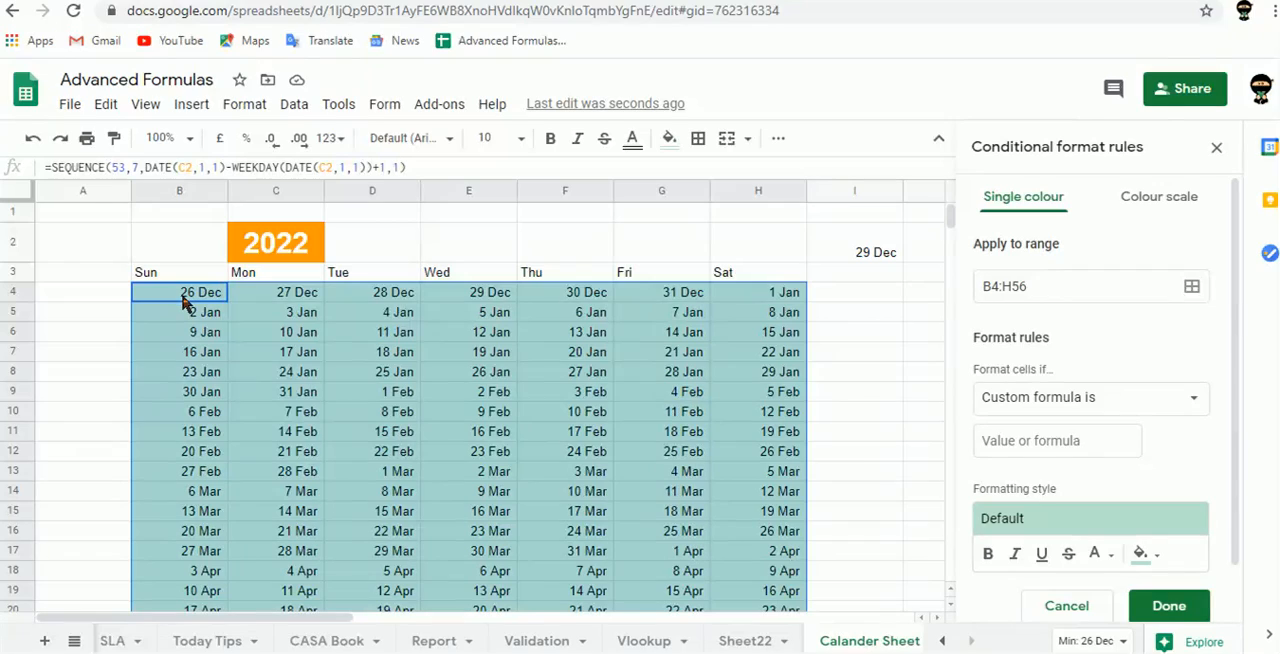